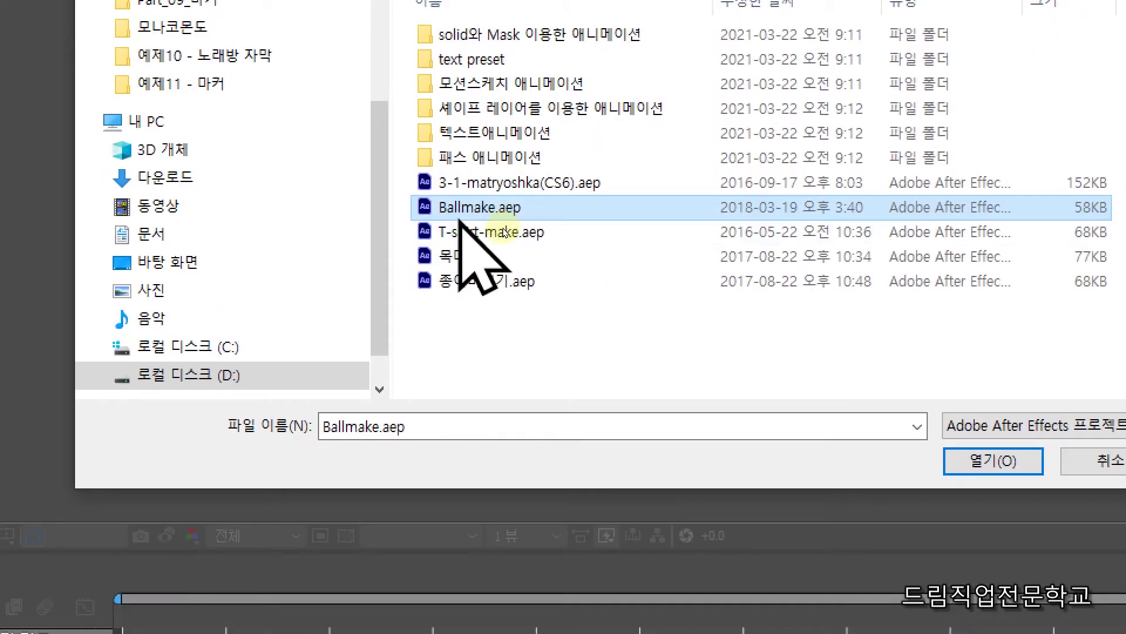
Open the project Ballmake.aep and accept its conversion to the current version
mouse_move(396, 182)
left_mouse_down()
mouse_move(469, 238)
mouse_move(559, 236)
left_mouse_up()
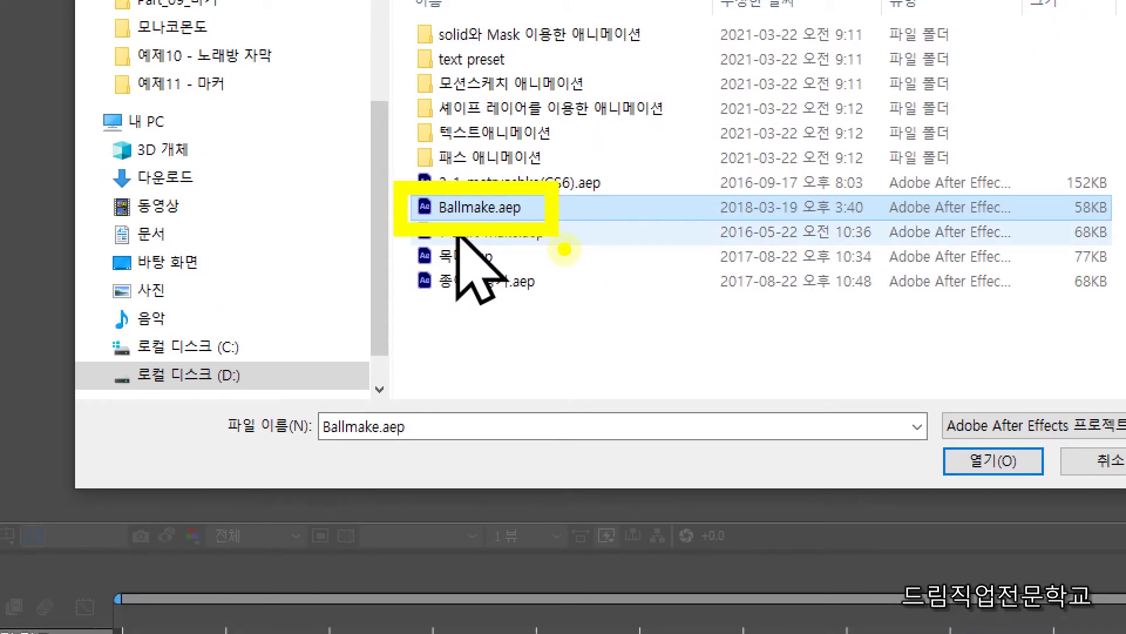
left_click_drag(405, 230, 551, 229)
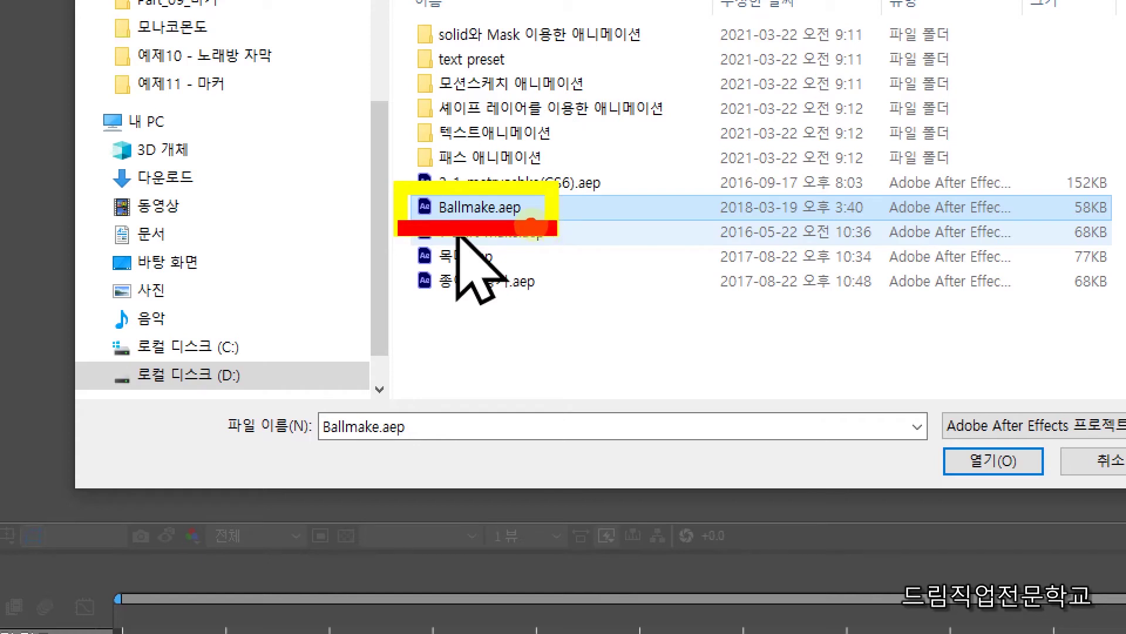
mouse_move(883, 401)
left_mouse_down()
mouse_move(919, 437)
mouse_move(1059, 491)
left_mouse_up()
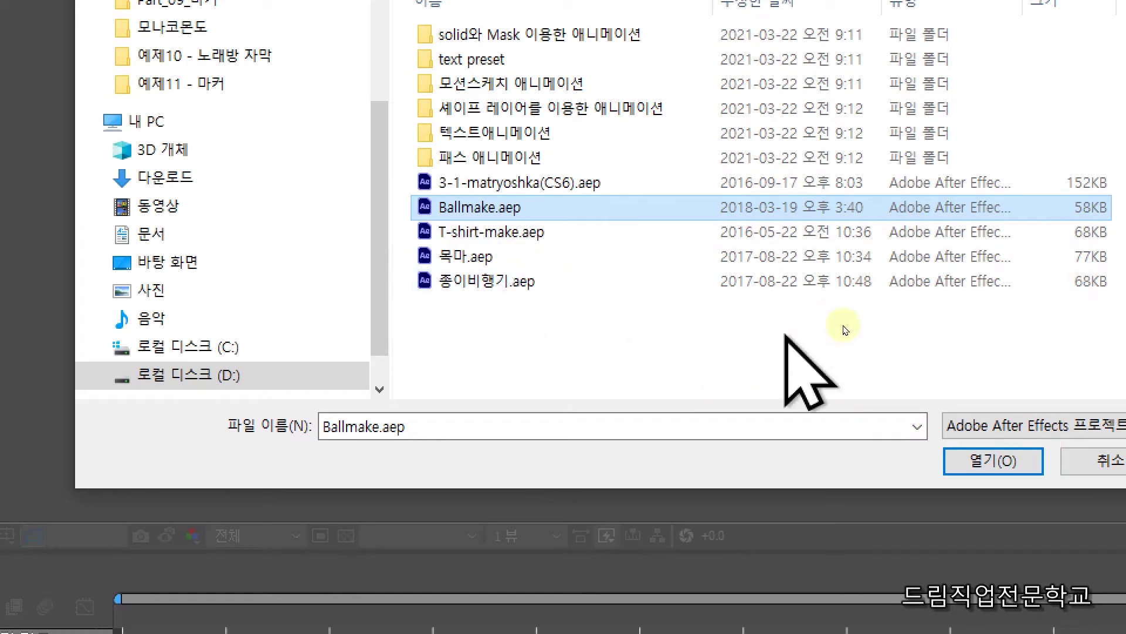
key("Return")
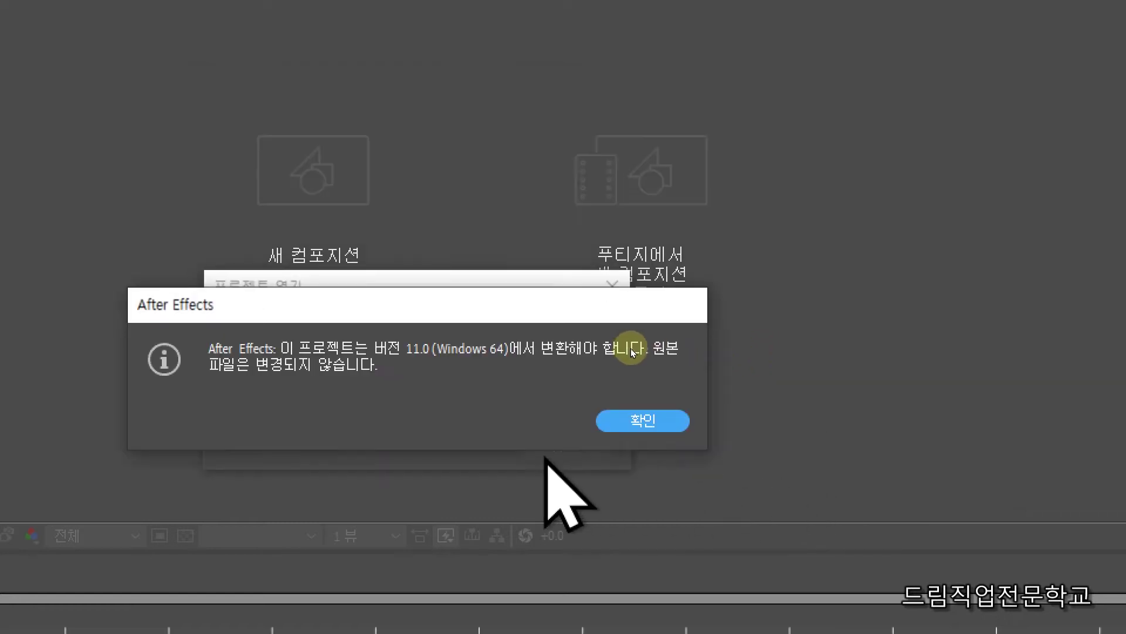
key("Return")
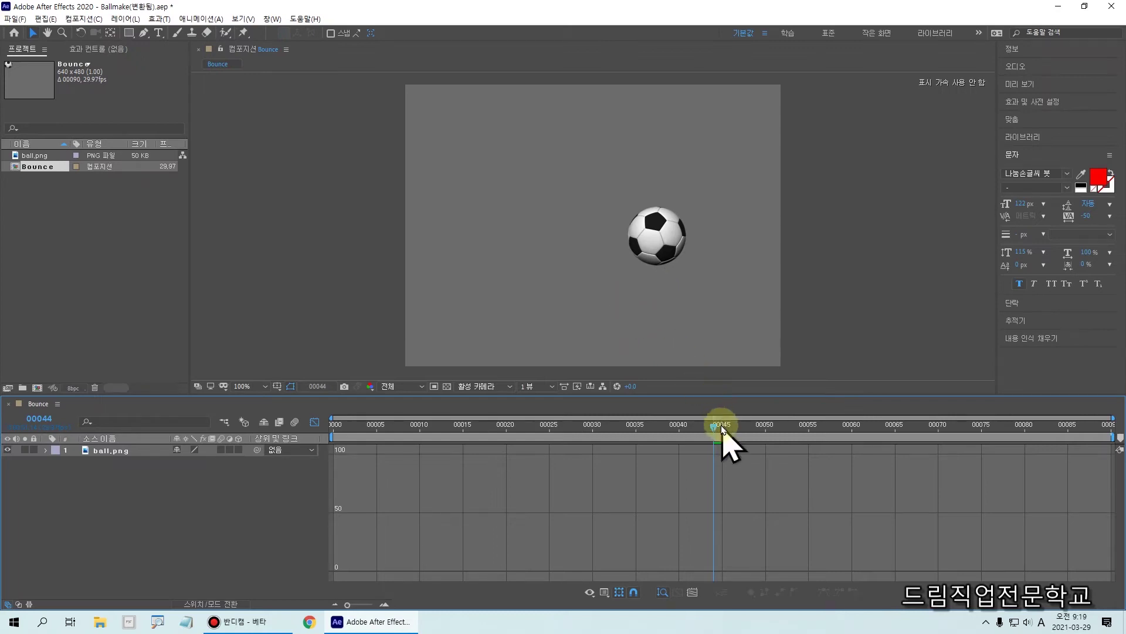
Return to frame 0, switch the Bounce timeline from the Graph Editor to layer bars, and preview the animation
left_click_drag(722, 428, 222, 432)
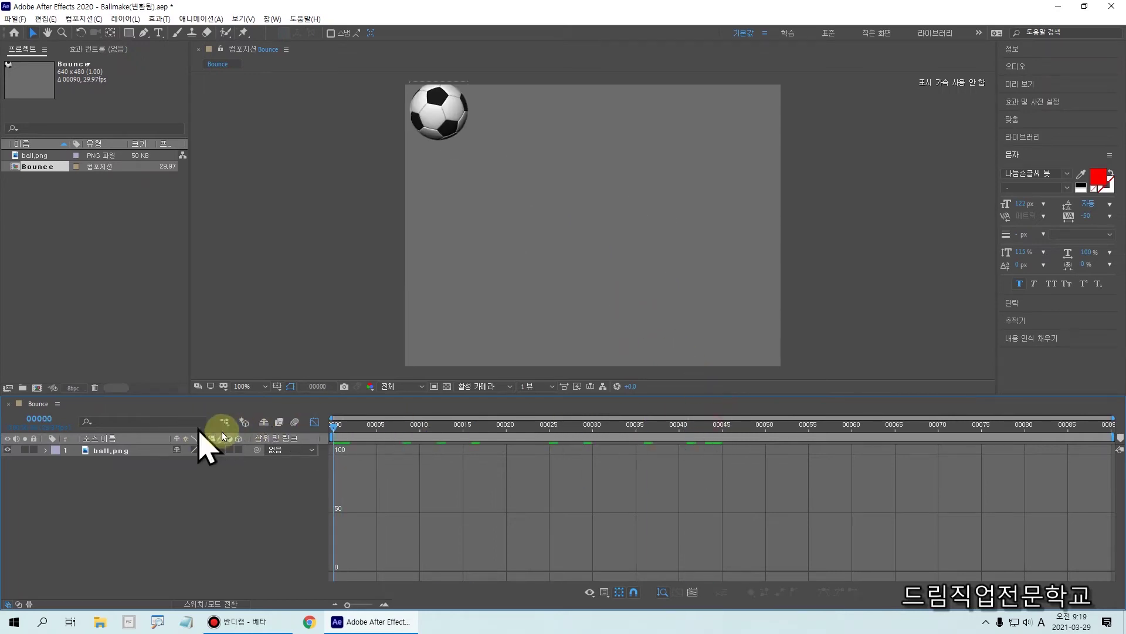
left_click(315, 423)
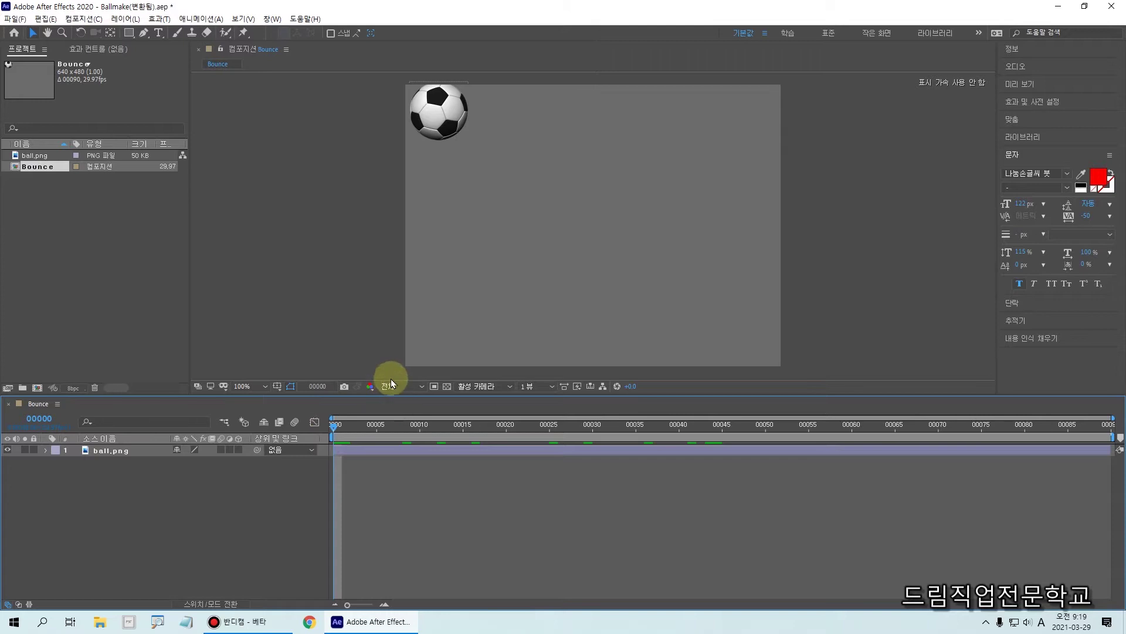
key("space")
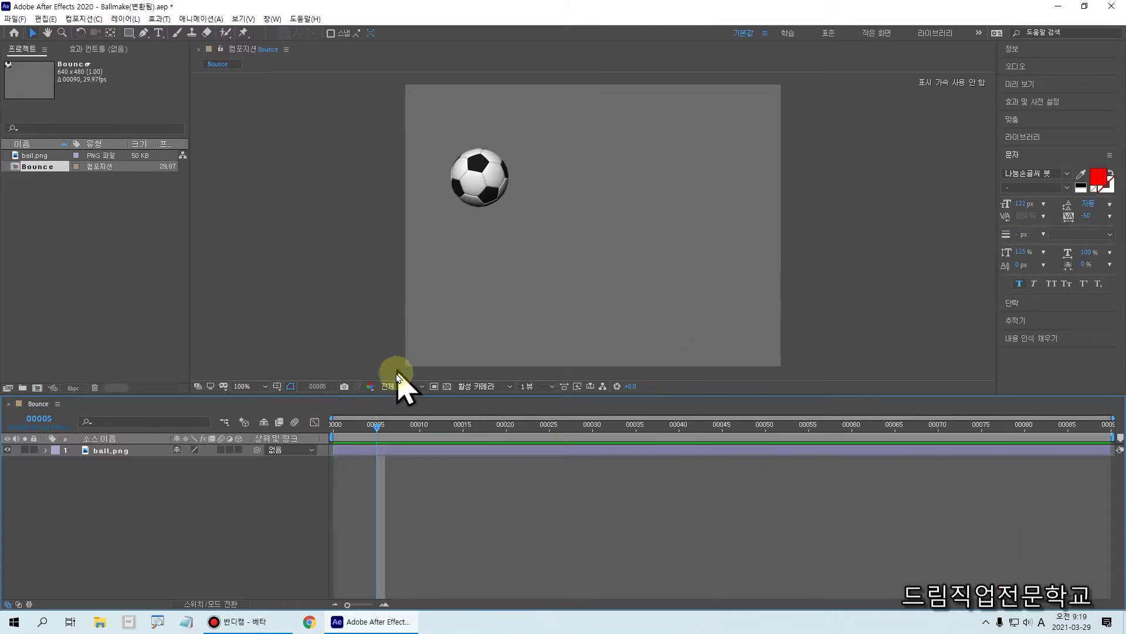
key("space")
key("space")
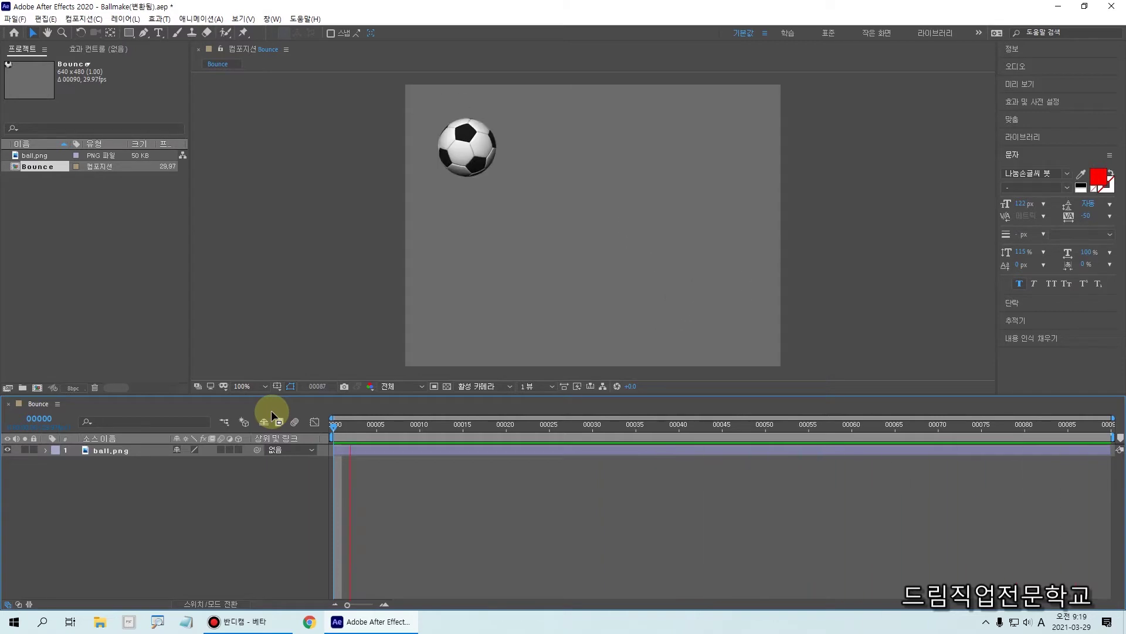
key("space")
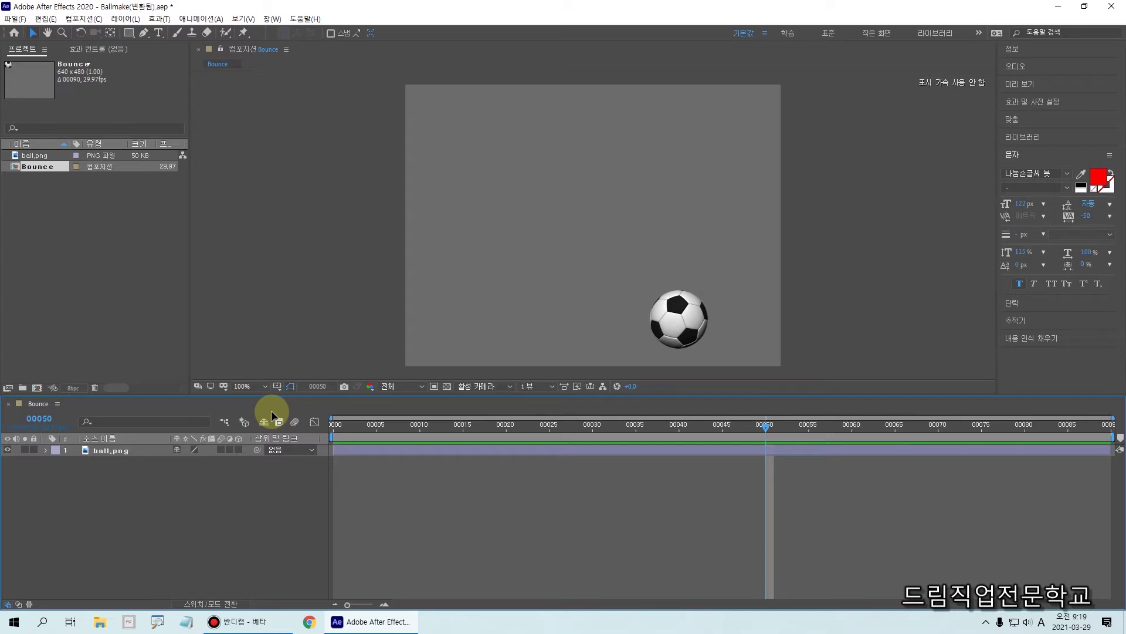
Select the ball.png layer and examine its motion path in the composition
left_click(105, 452)
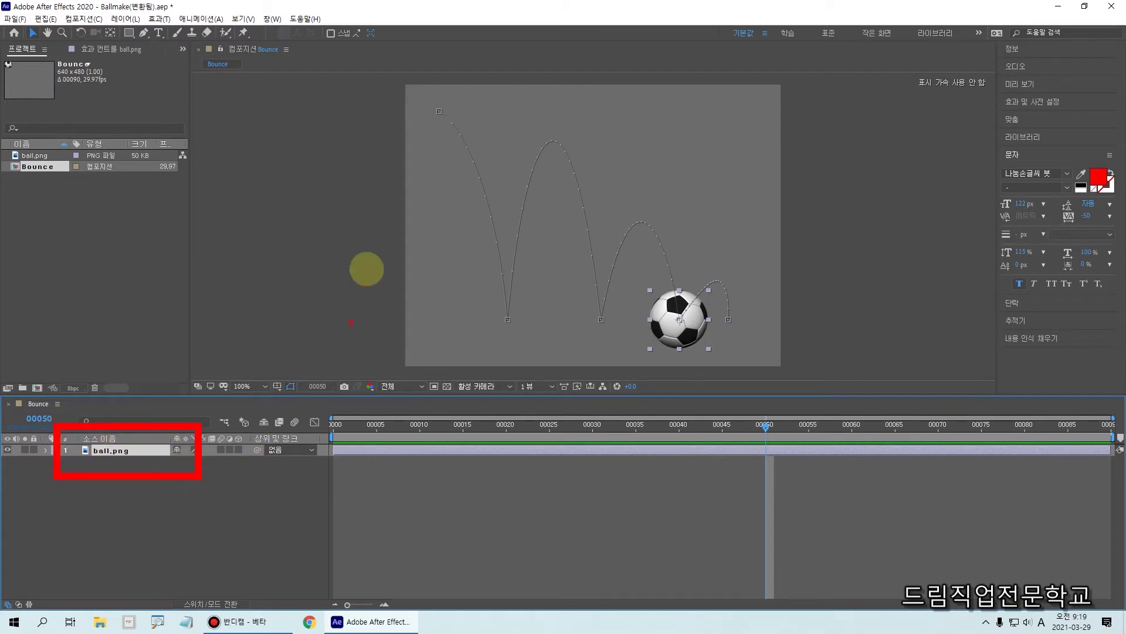
mouse_move(409, 87)
left_mouse_down()
mouse_move(724, 377)
mouse_move(769, 376)
left_mouse_up()
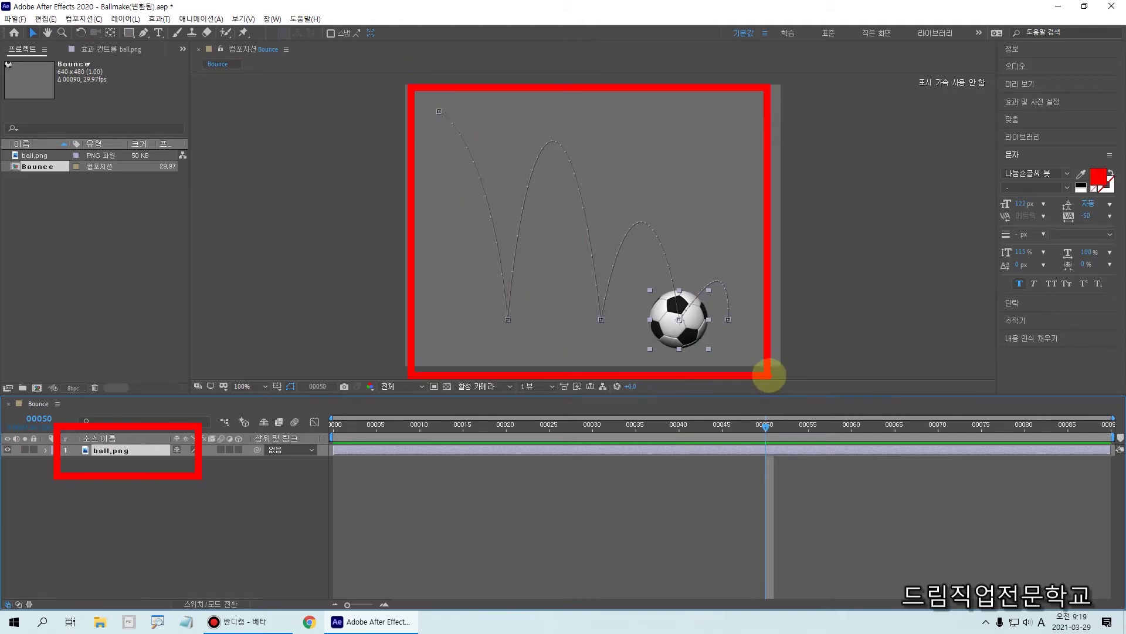
mouse_move(437, 113)
left_mouse_down()
mouse_move(490, 198)
mouse_move(507, 325)
mouse_move(536, 141)
mouse_move(556, 126)
mouse_move(589, 188)
mouse_move(616, 331)
mouse_move(644, 230)
mouse_move(668, 261)
mouse_move(678, 304)
mouse_move(714, 274)
mouse_move(739, 329)
left_mouse_up()
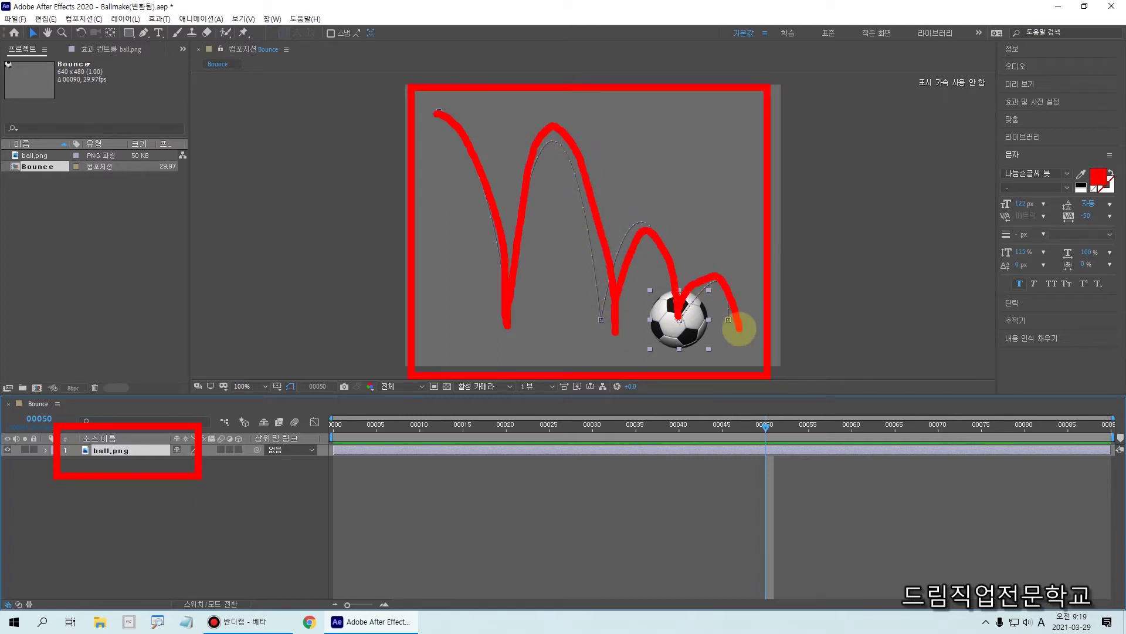
key("Escape")
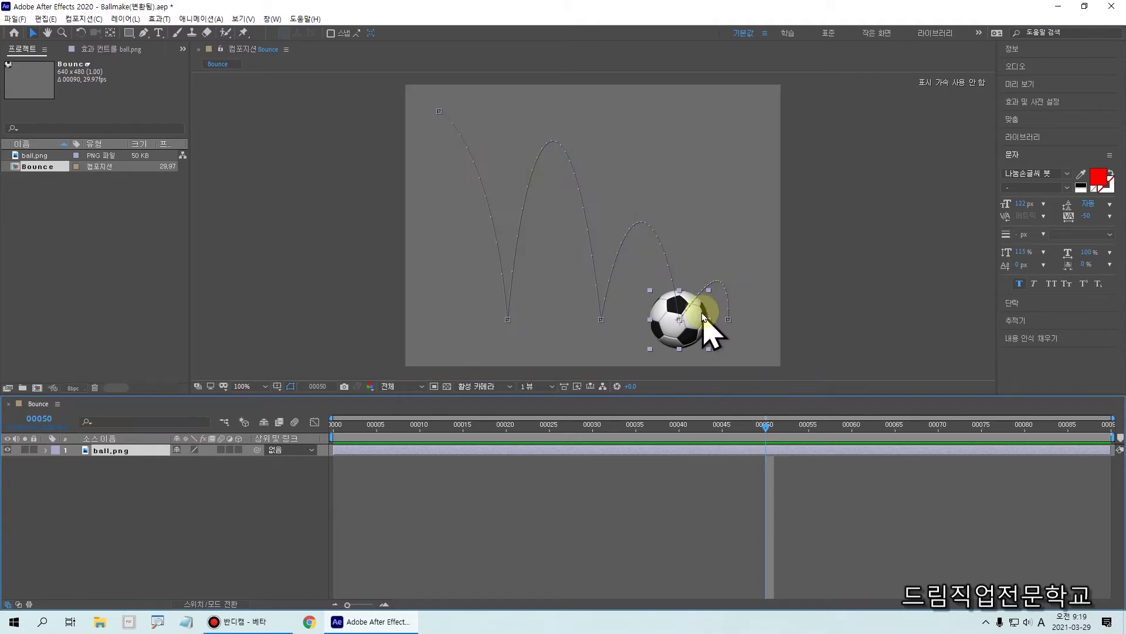
Delete the animated ball.png layer and add the ball.png footage to the Bounce composition again as a fresh layer
left_click(219, 482)
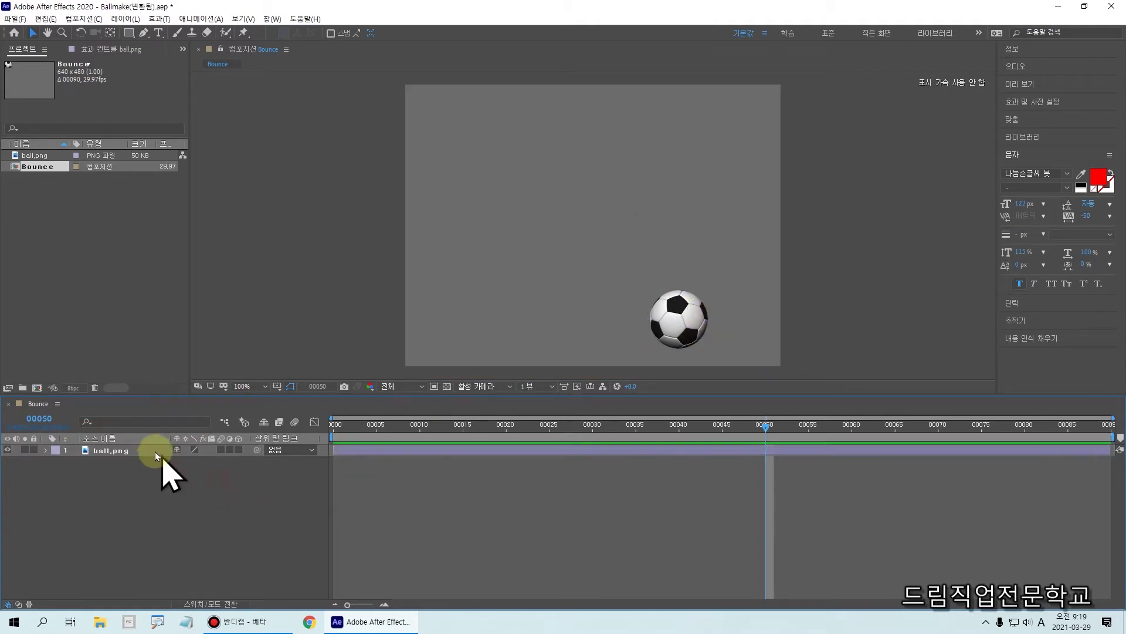
left_click(107, 452)
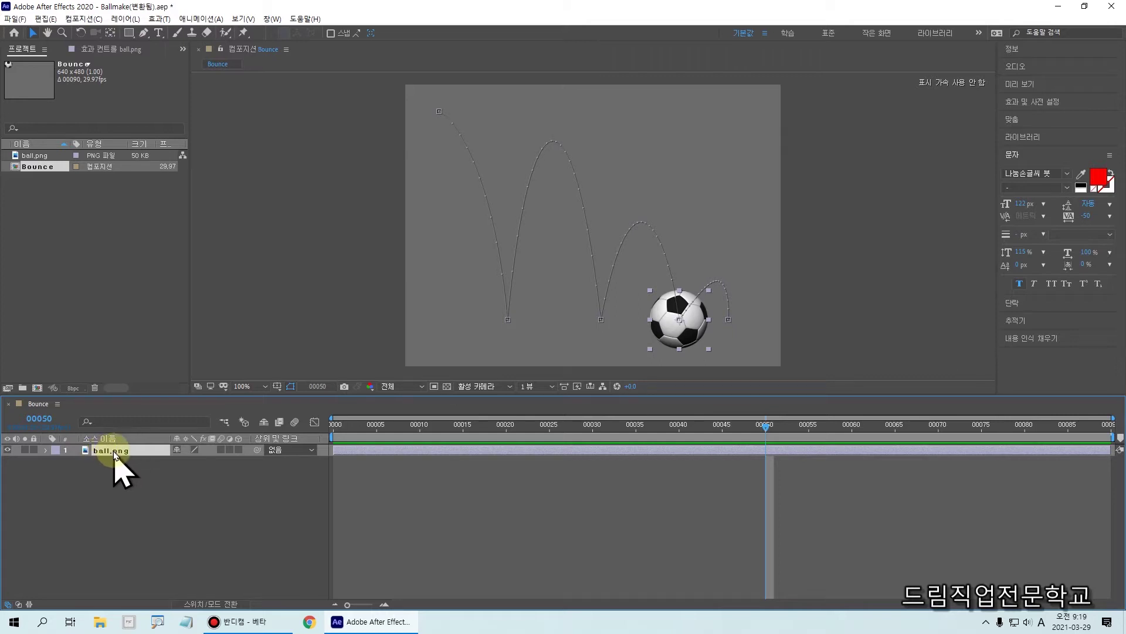
key("Delete")
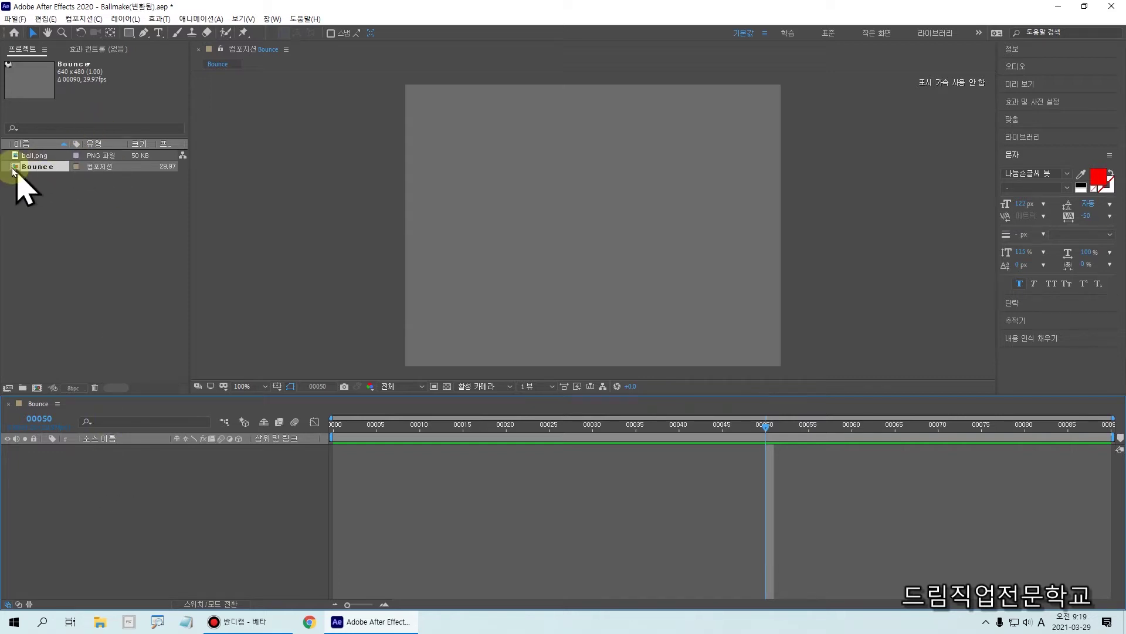
left_click(34, 158)
left_click_drag(32, 158, 79, 478)
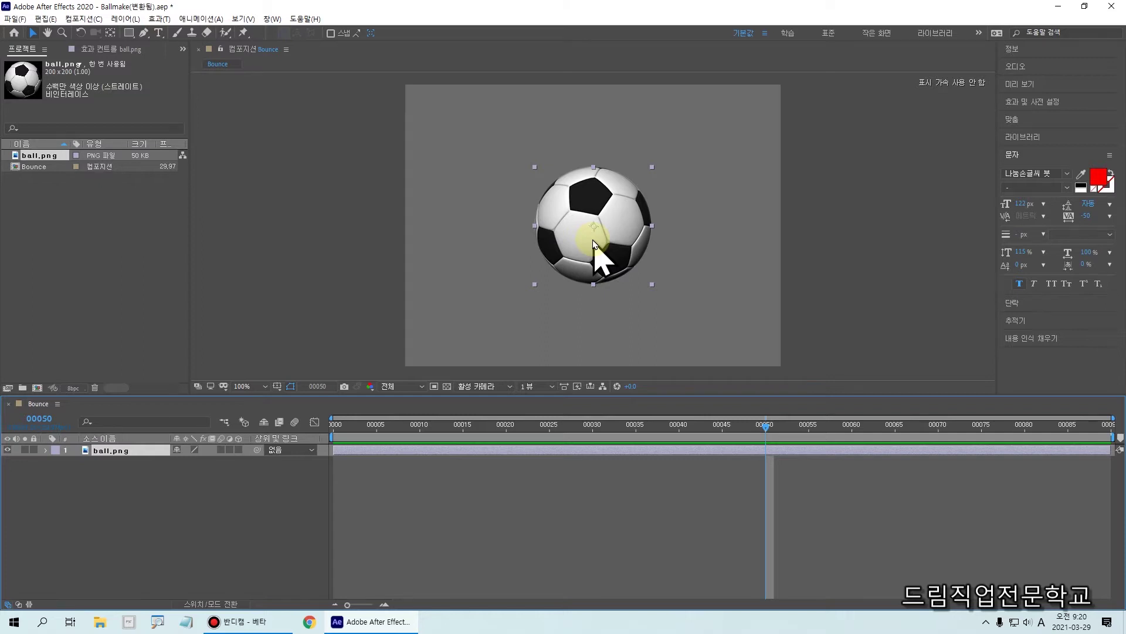
Scale the ball down to about 32% and place it near the composition's upper-left corner, at about 63, 59
left_click(652, 286)
left_click_drag(652, 286, 452, 134)
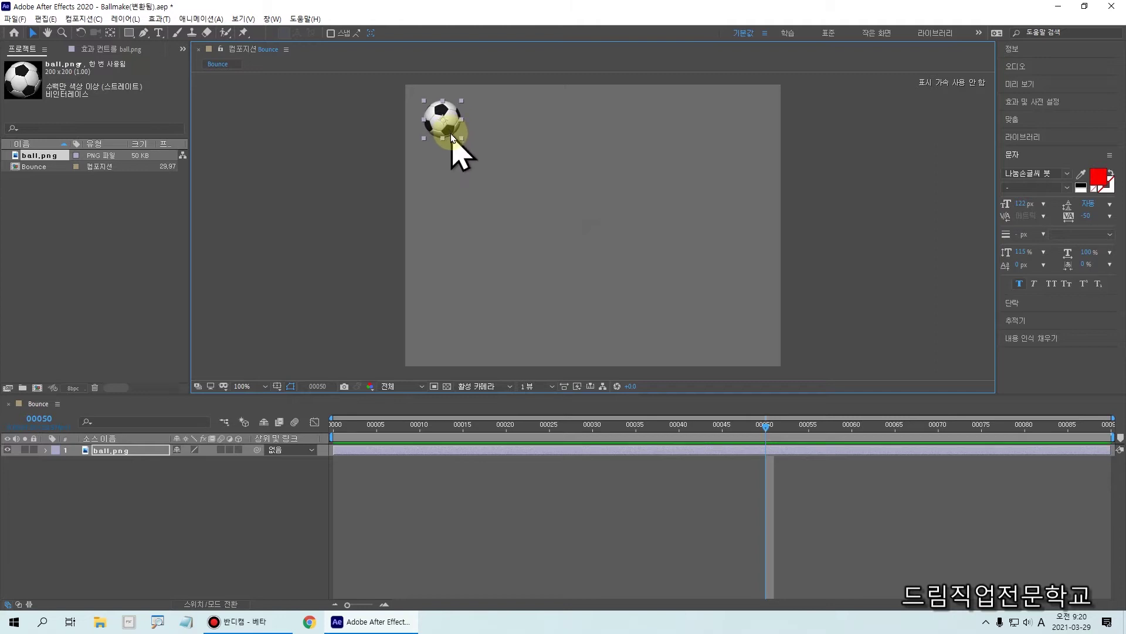
mouse_move(400, 83)
left_mouse_down()
mouse_move(442, 168)
mouse_move(488, 162)
left_mouse_up()
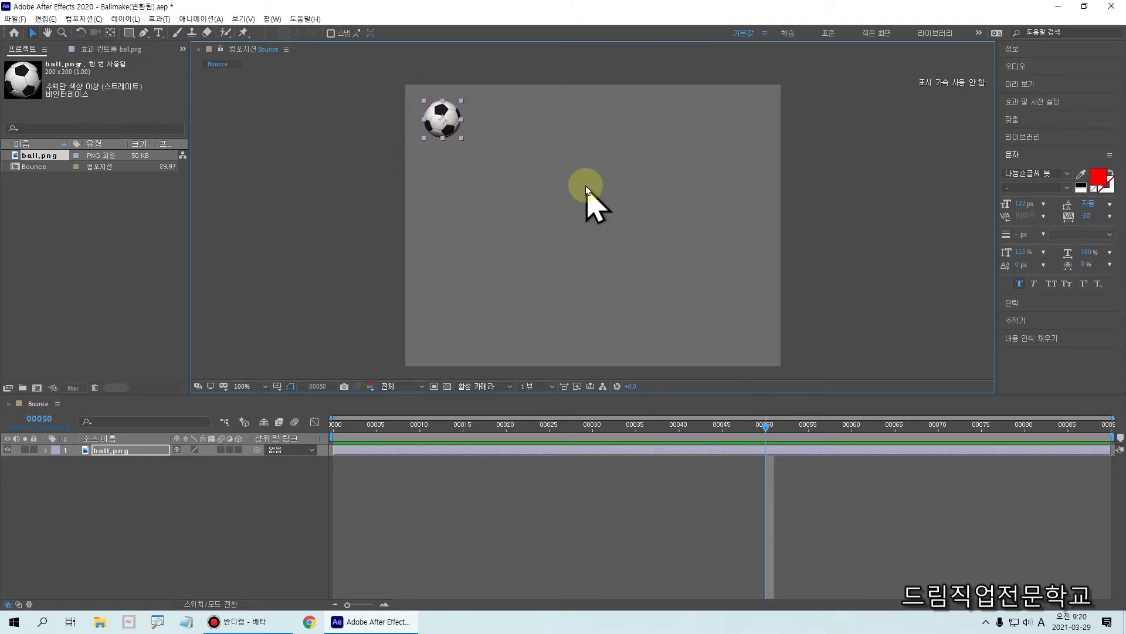
left_click(564, 201)
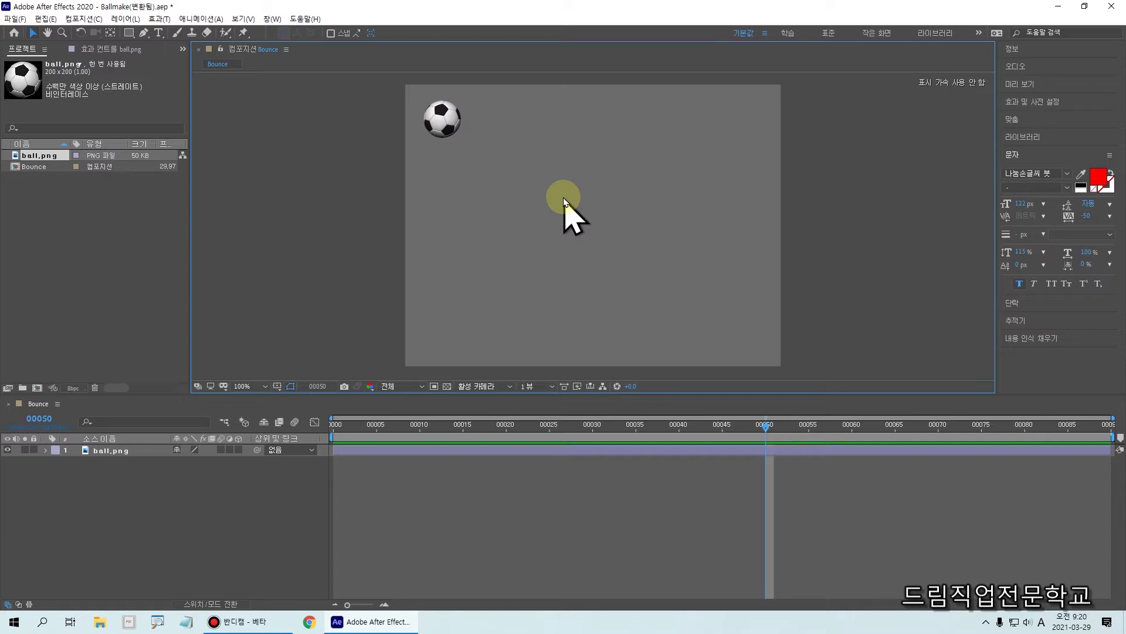
left_click(427, 123)
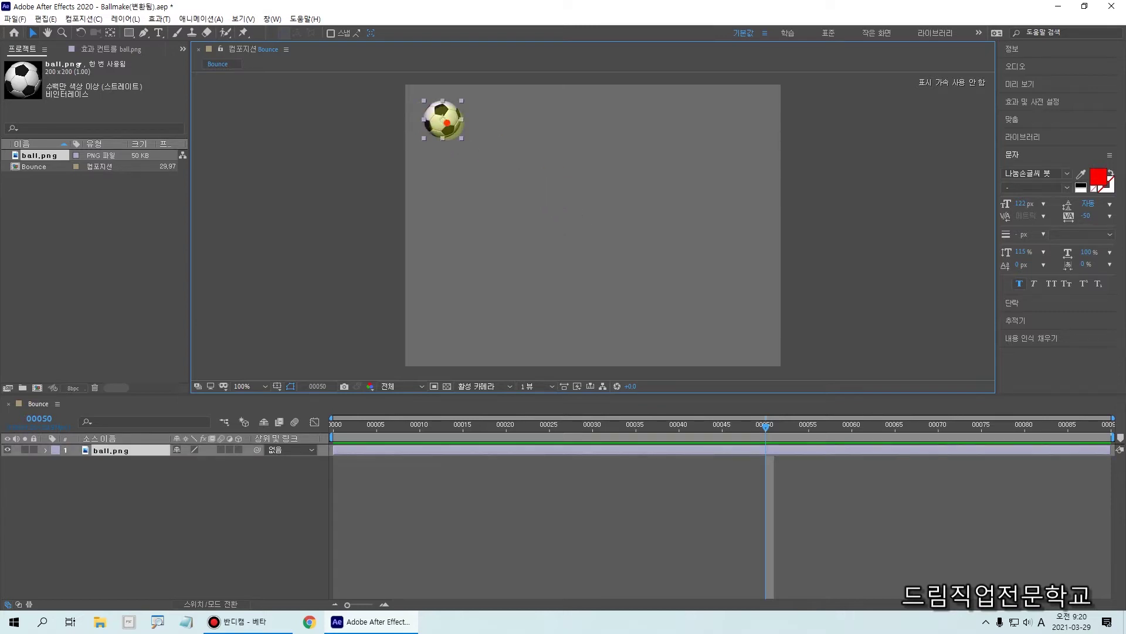
mouse_move(443, 117)
left_mouse_down()
mouse_move(721, 92)
mouse_move(759, 150)
mouse_move(758, 352)
mouse_move(583, 358)
mouse_move(420, 225)
left_mouse_up()
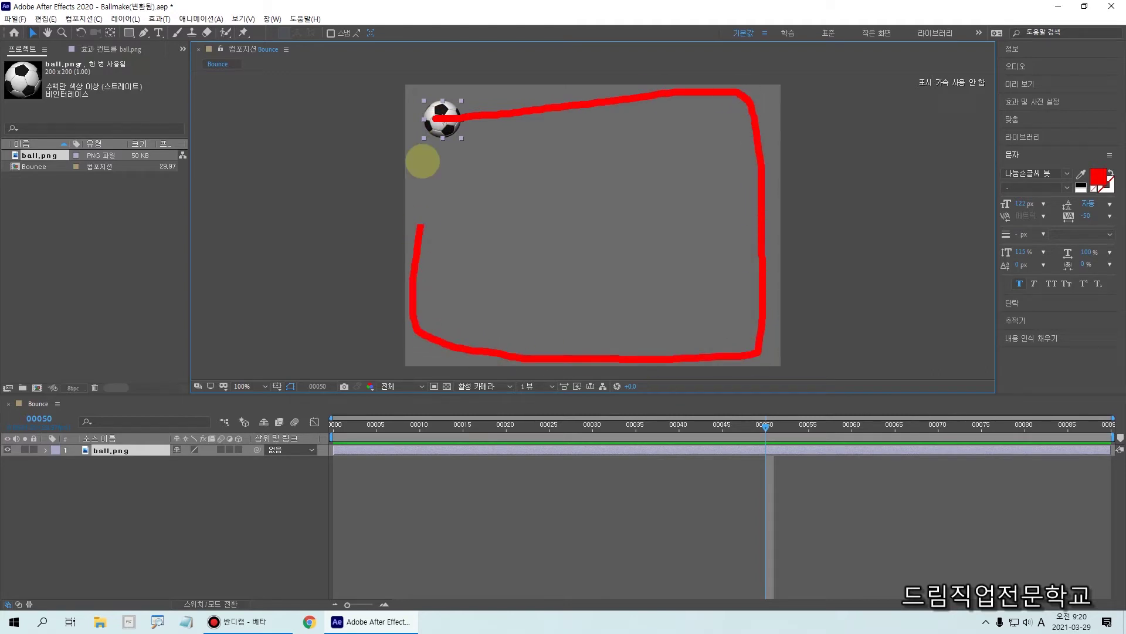
mouse_move(423, 161)
left_mouse_down()
mouse_move(428, 117)
mouse_move(403, 138)
mouse_move(448, 153)
left_mouse_up()
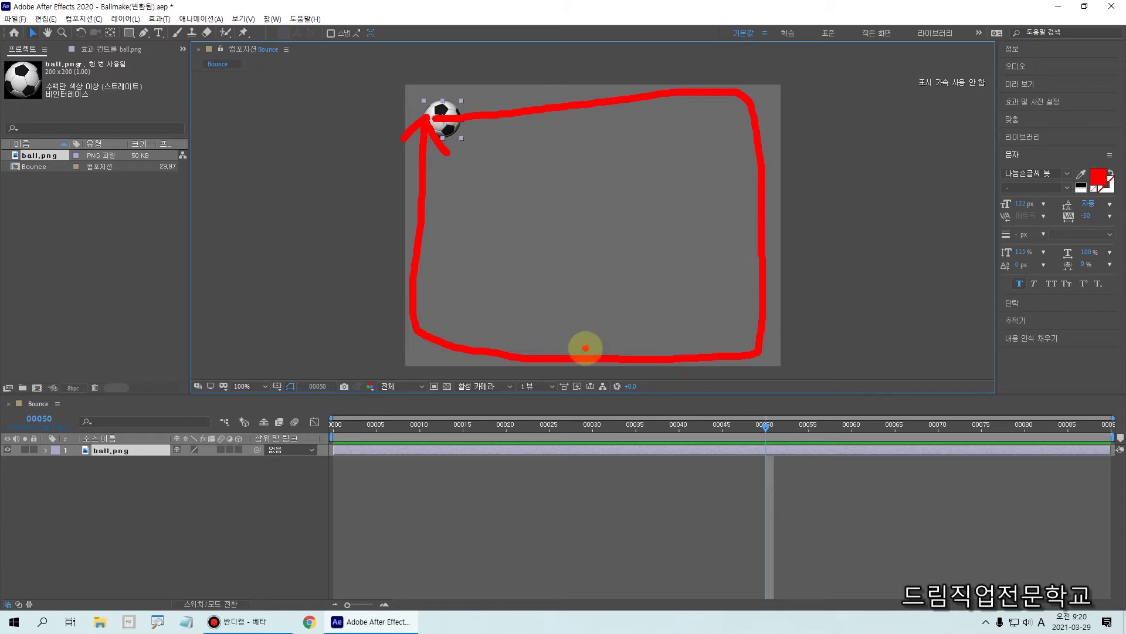
key("Escape")
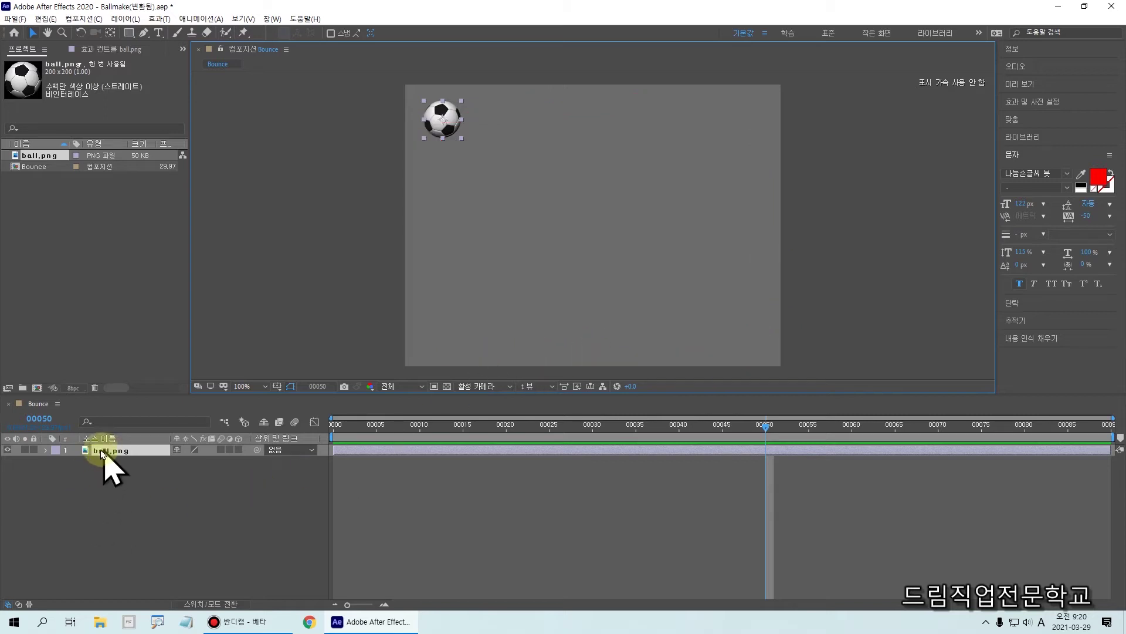
Reveal the ball.png layer's transform properties and enable Position keyframing at frame 50
left_click(47, 451)
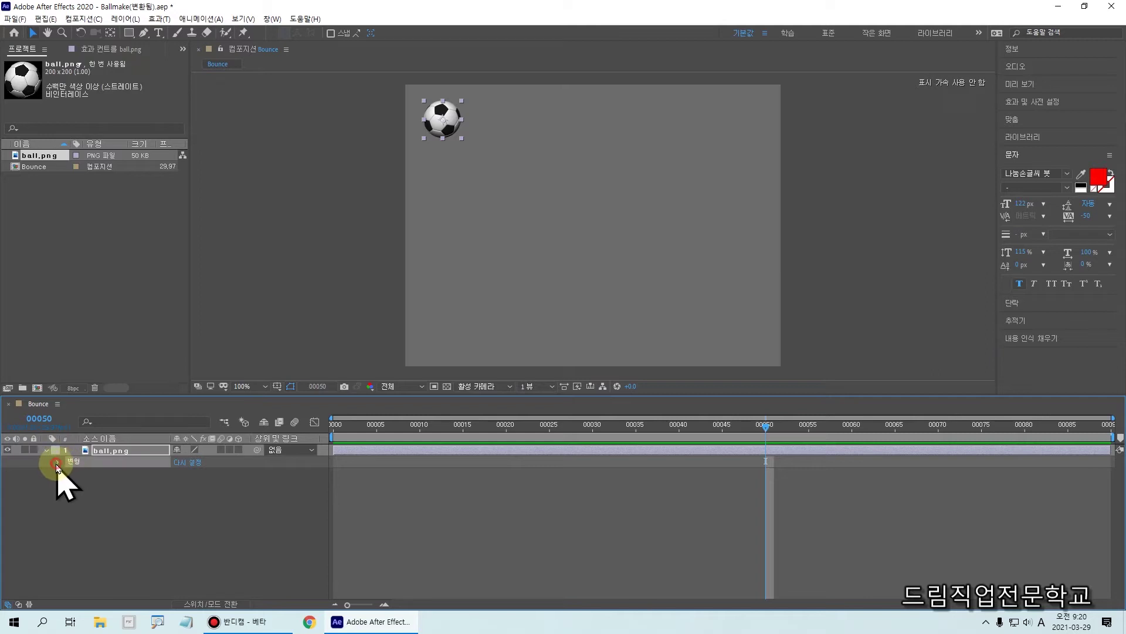
left_click(57, 464)
left_click(82, 486)
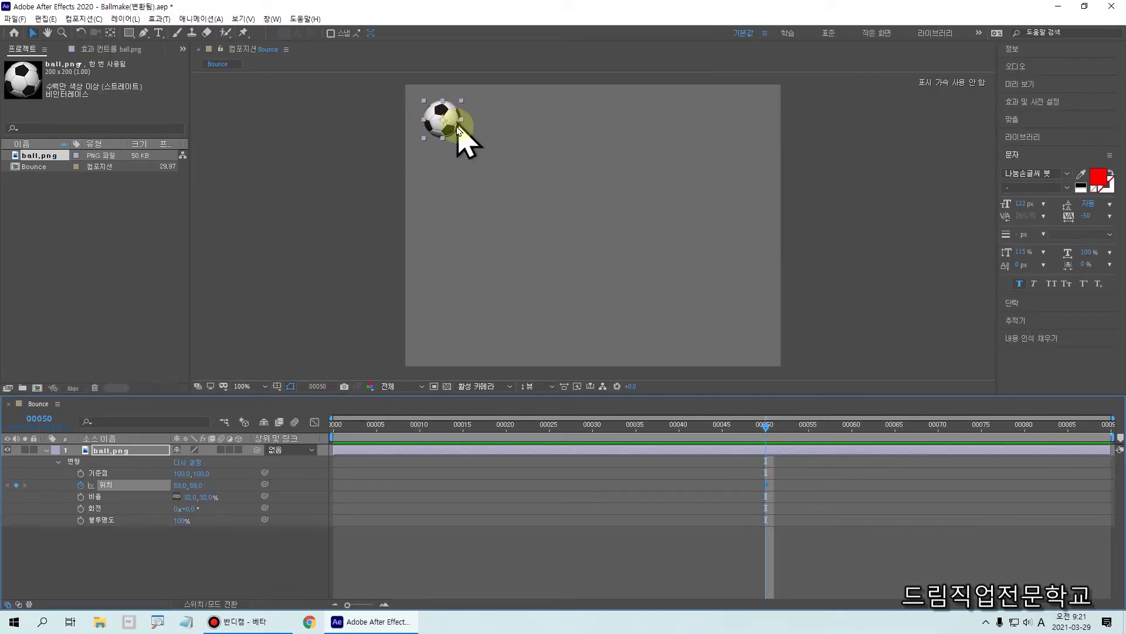
Add a Position keyframe for the ball at frame 0 and delete the one at frame 50
left_click(334, 425)
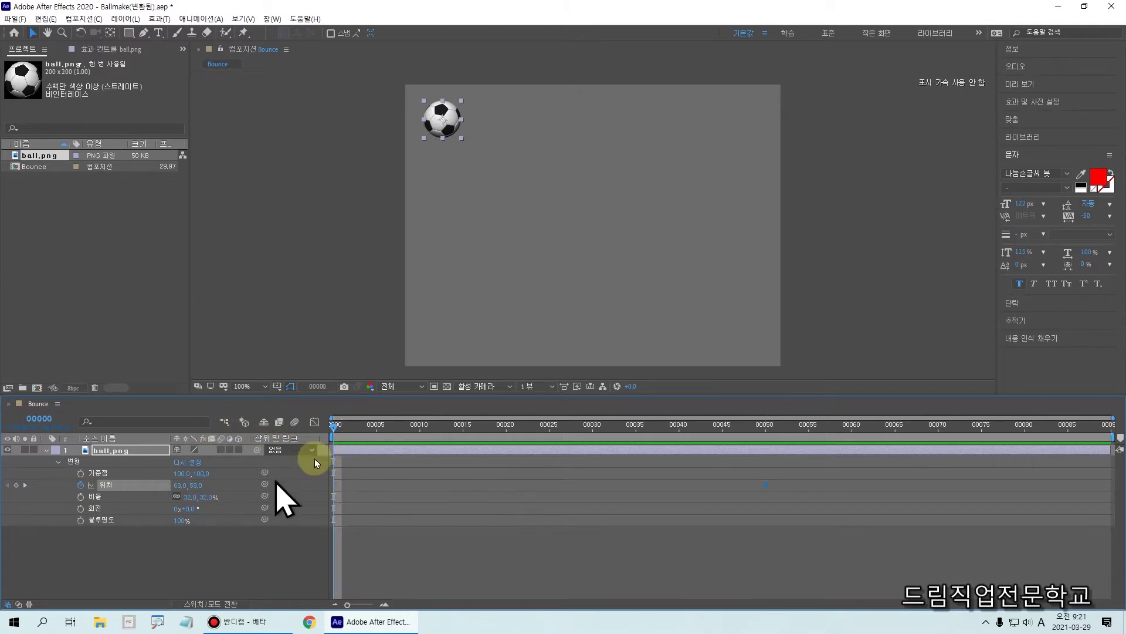
left_click(17, 485)
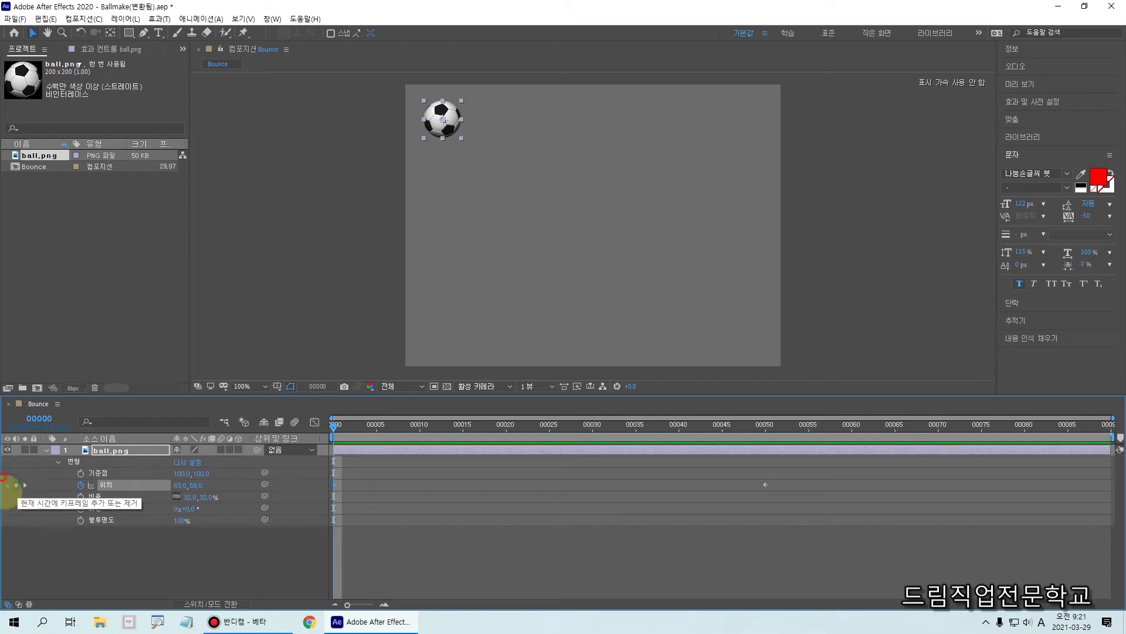
left_click_drag(2, 476, 35, 502)
left_click_drag(309, 465, 358, 501)
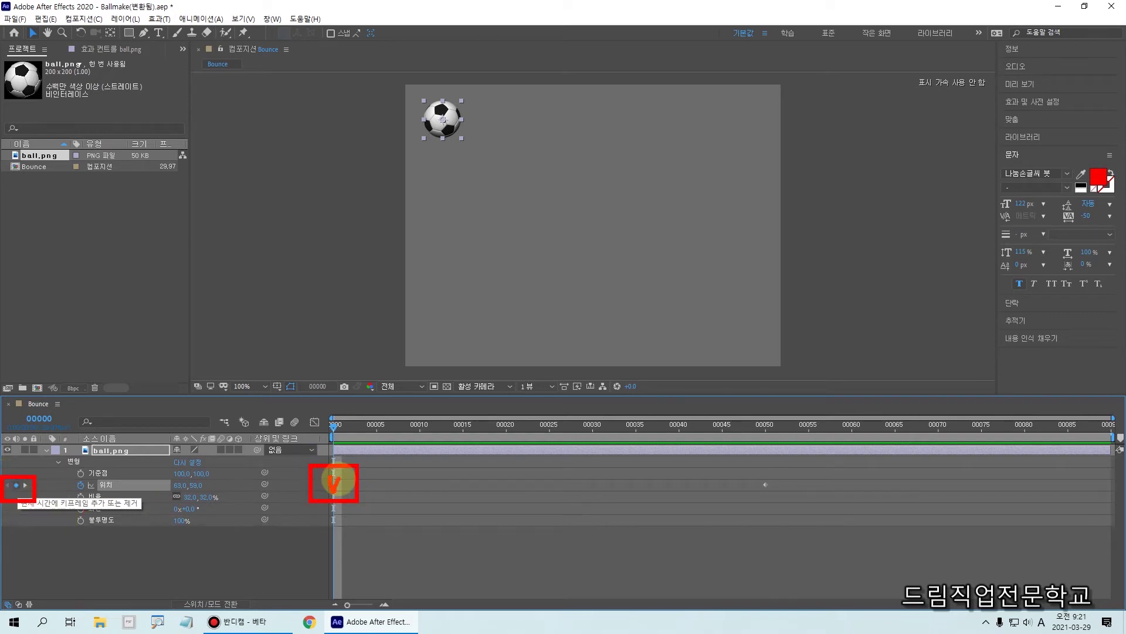
right_click(333, 480)
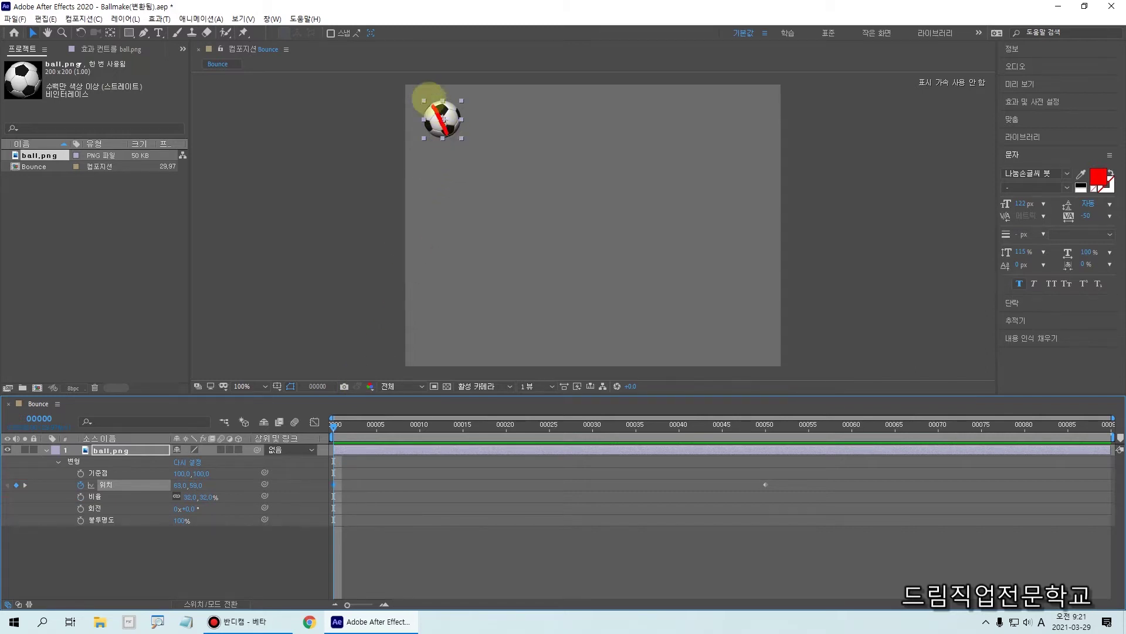
right_click(478, 144)
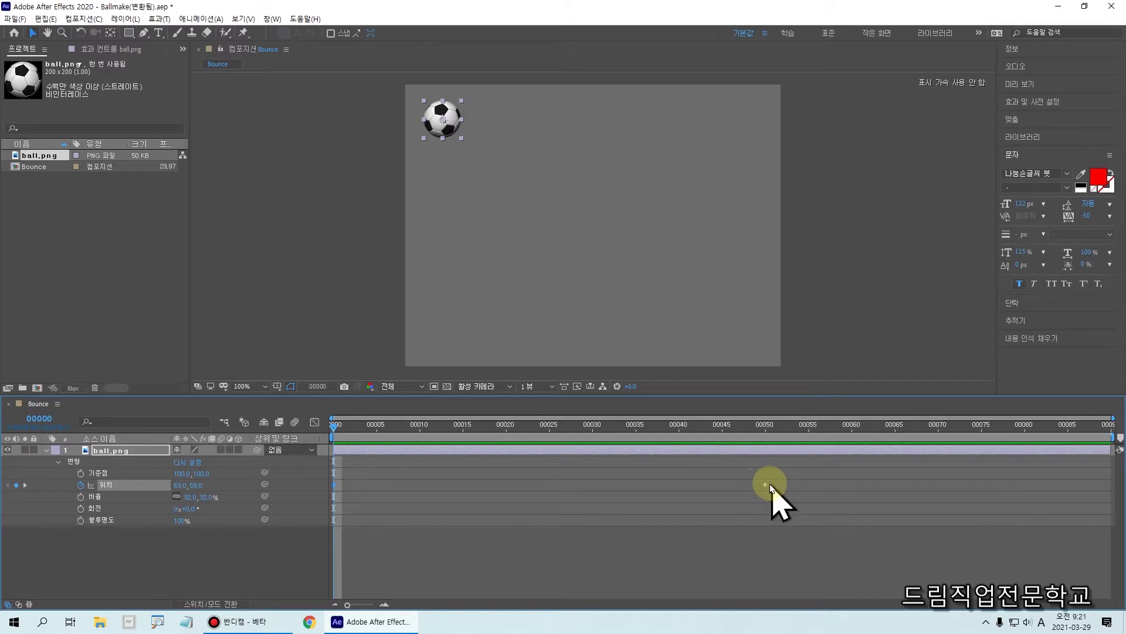
key("Delete")
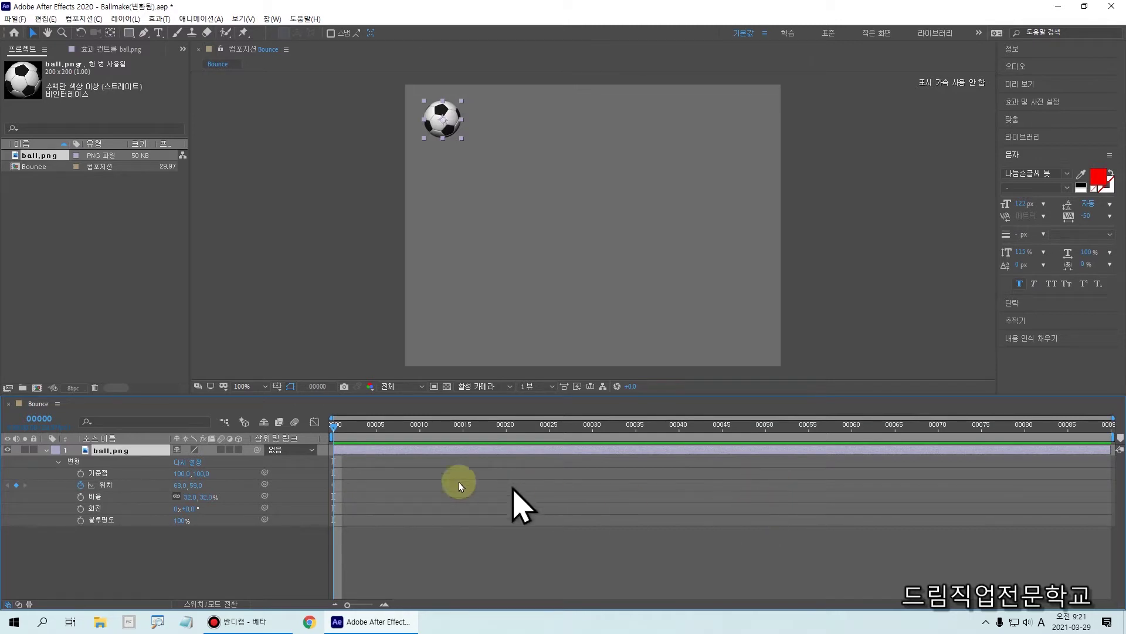
left_click(339, 426)
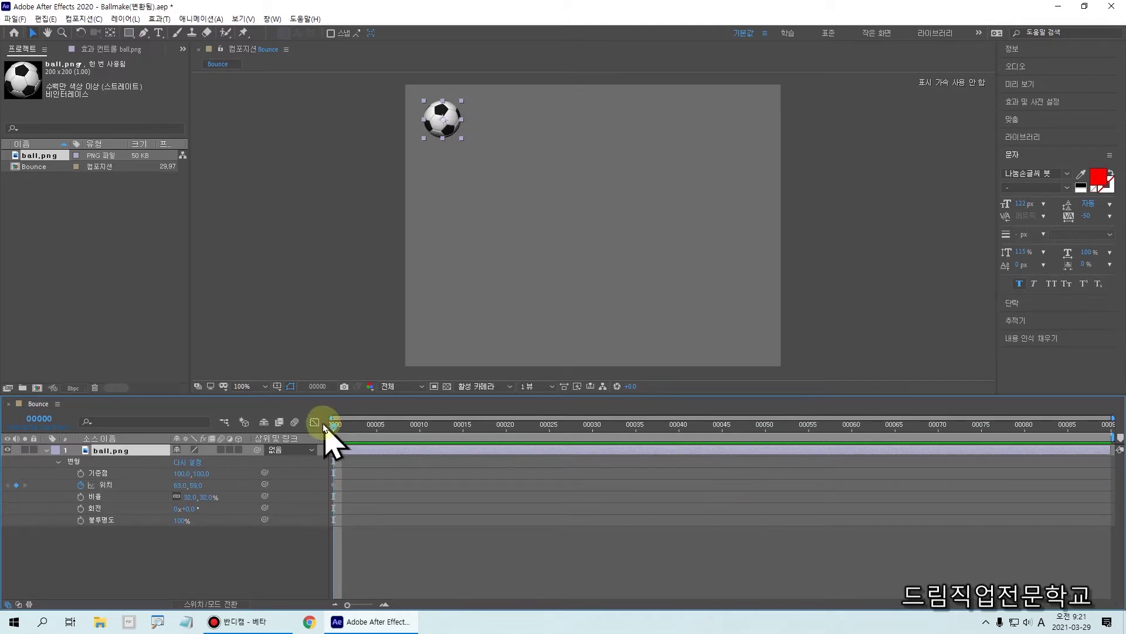
left_click_drag(322, 468, 349, 516)
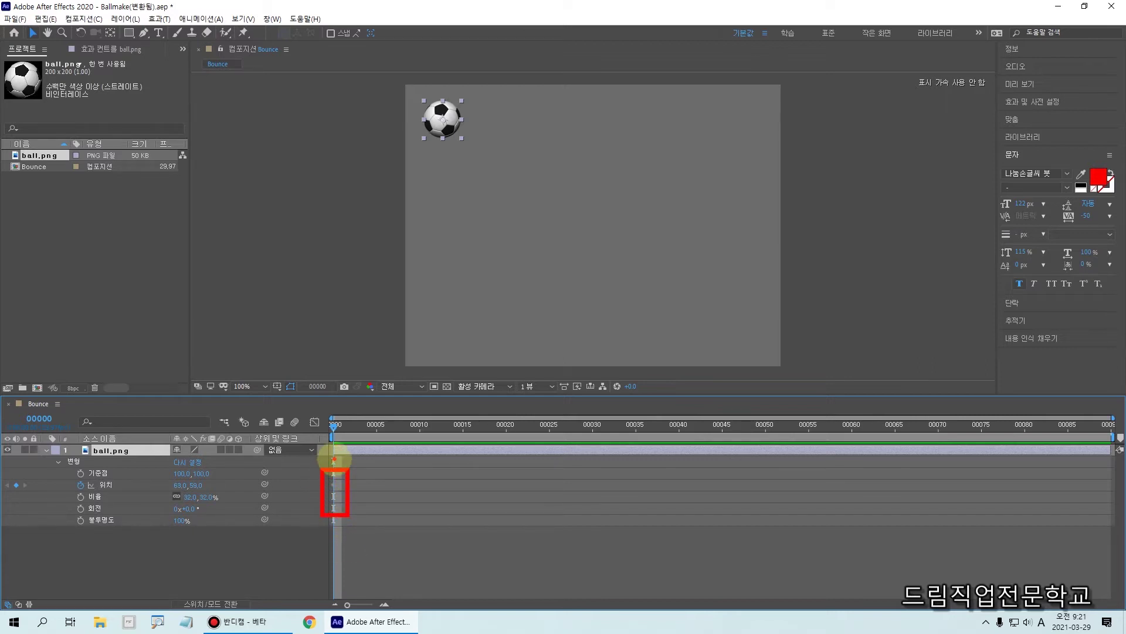
Add a Position keyframe at frame 10 by moving the ball horizontally to the composition's upper-right corner, at about 552, 59
left_click(336, 424)
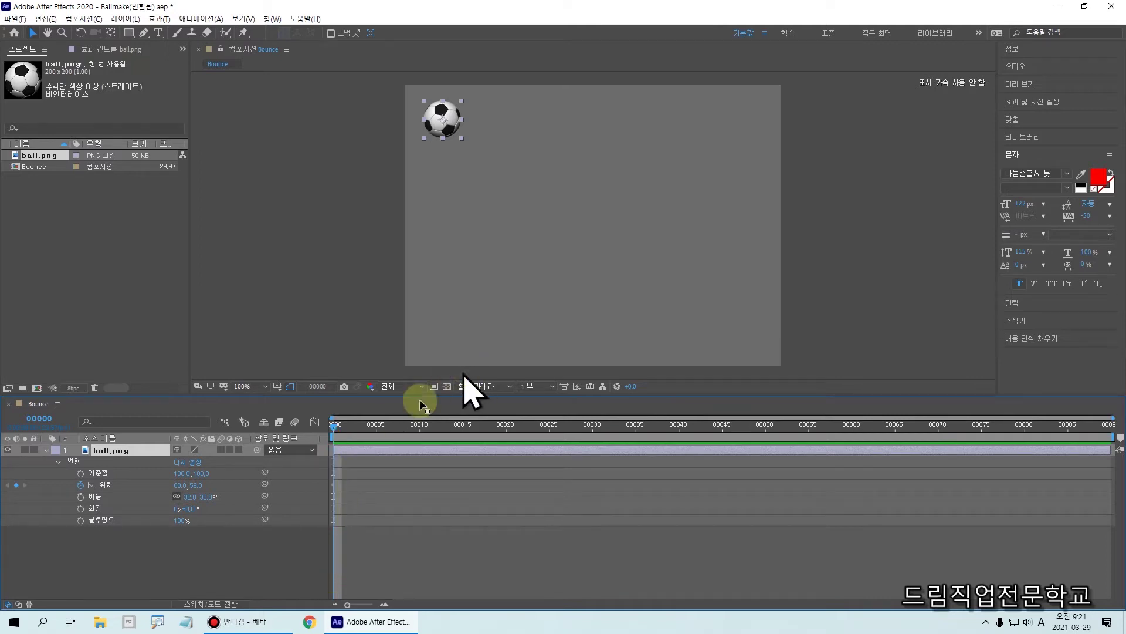
left_click_drag(336, 429, 416, 436)
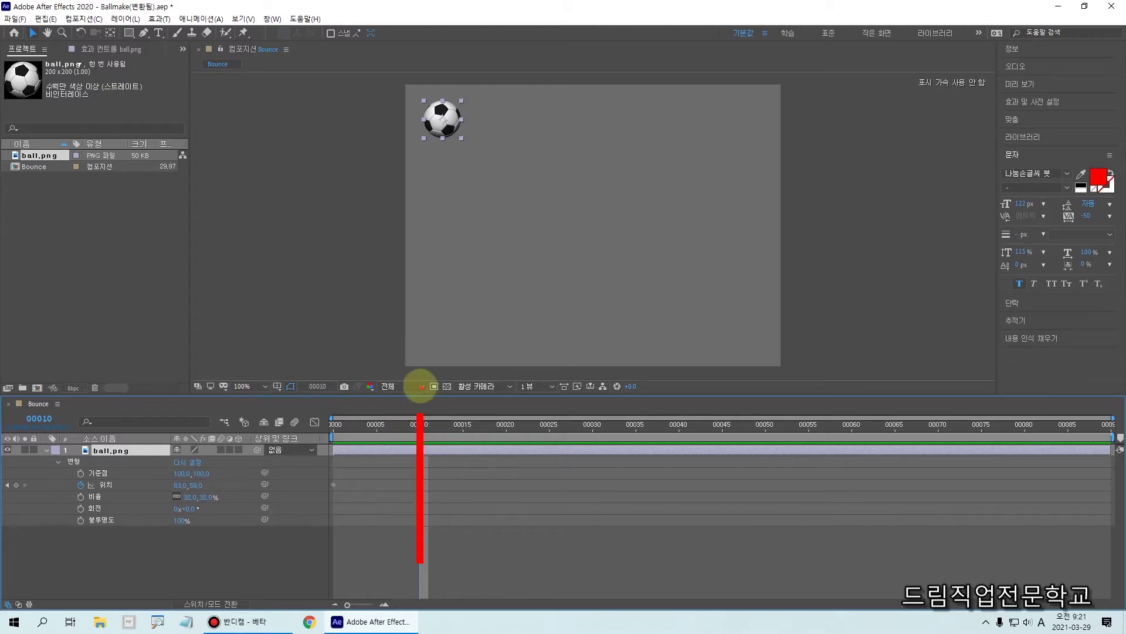
left_click_drag(455, 126, 577, 124)
left_click_drag(744, 117, 744, 118)
left_click(730, 100)
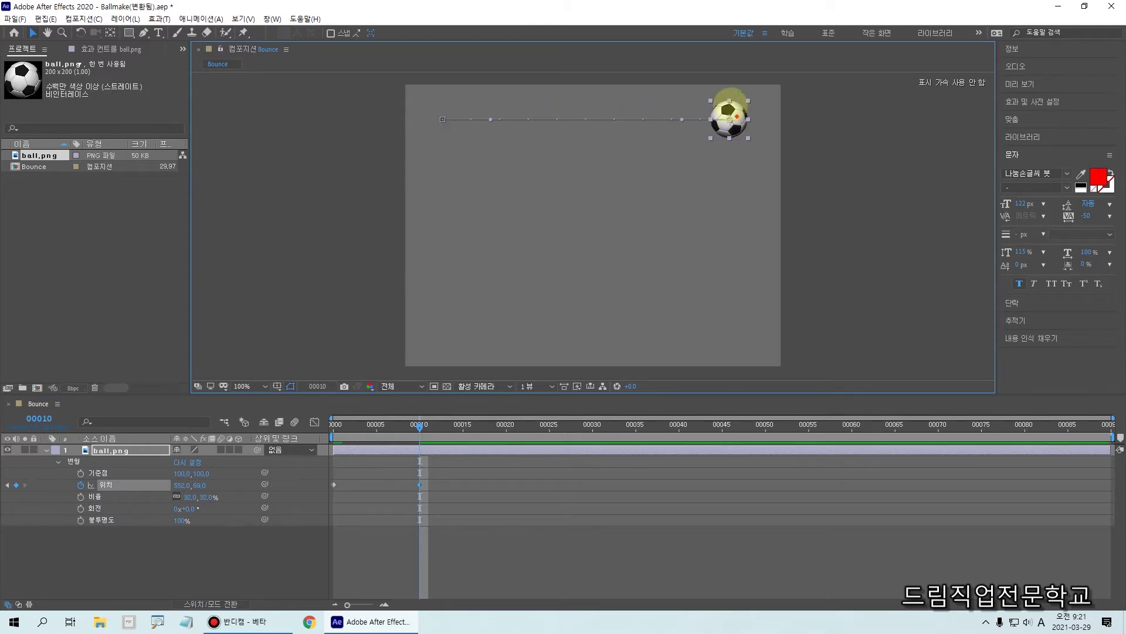
left_click_drag(709, 89, 754, 146)
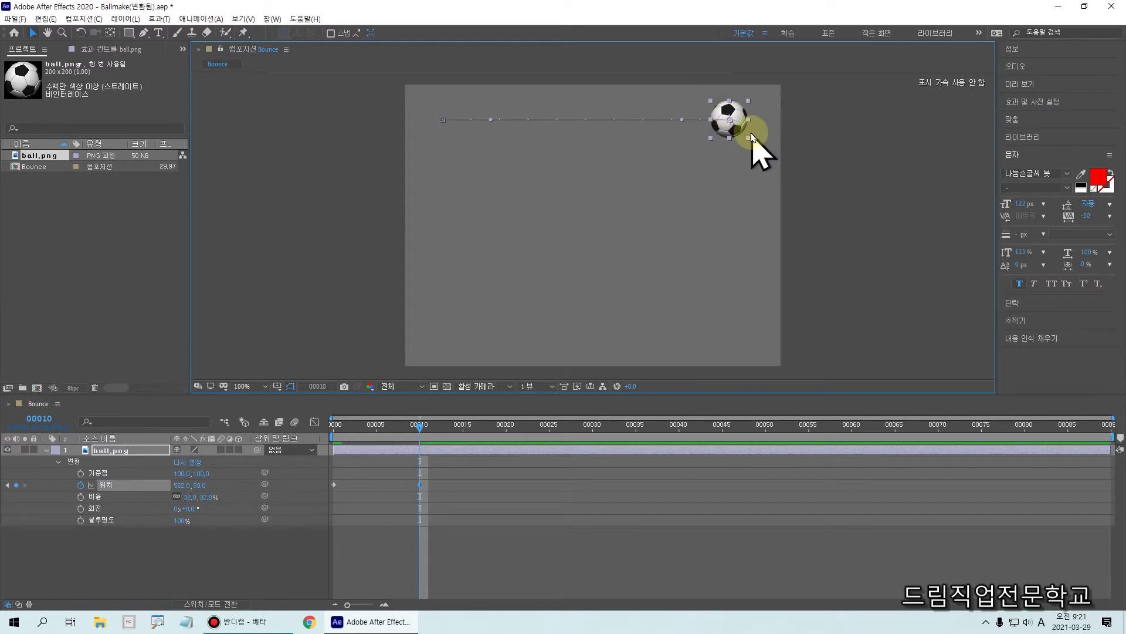
Add Position keyframes with the ball at the lower-right corner, about 552, 383, at frame 20 and the lower-left, about 79, 383, at frame 30
left_click_drag(422, 431, 506, 431)
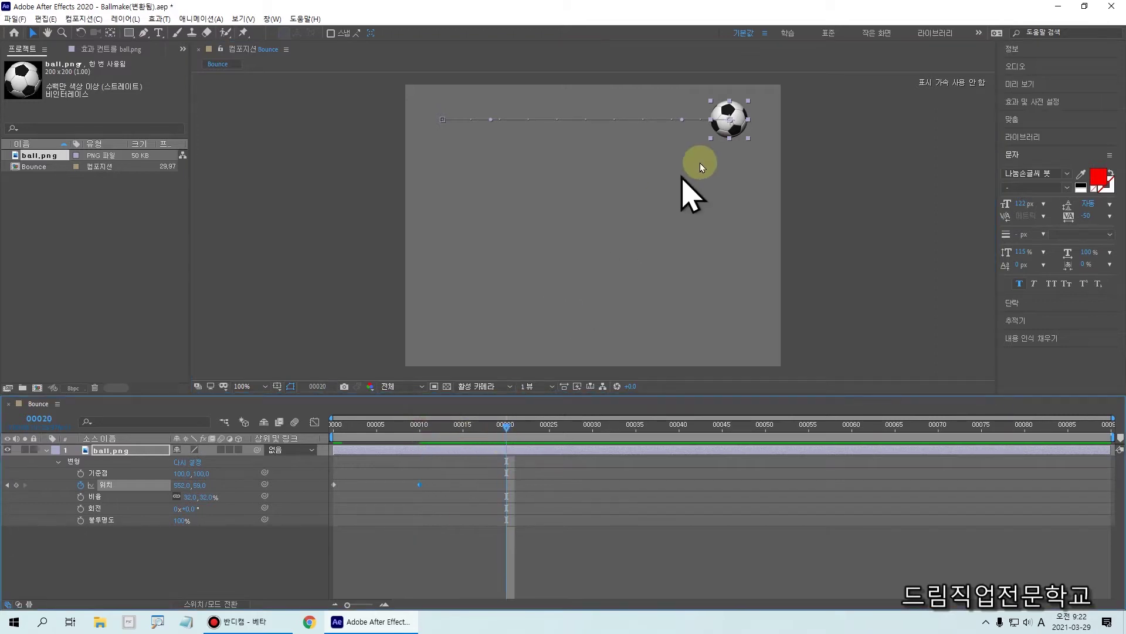
left_click_drag(738, 130, 738, 316)
left_click_drag(506, 437, 593, 442)
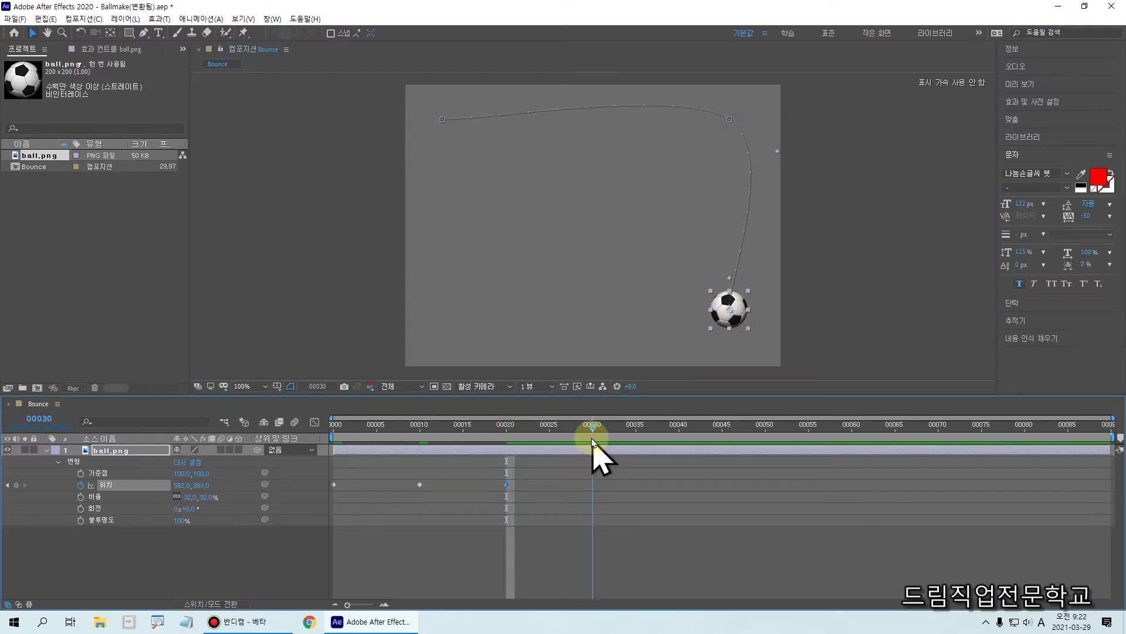
left_click_drag(728, 314, 710, 315)
left_click_drag(627, 322, 447, 329)
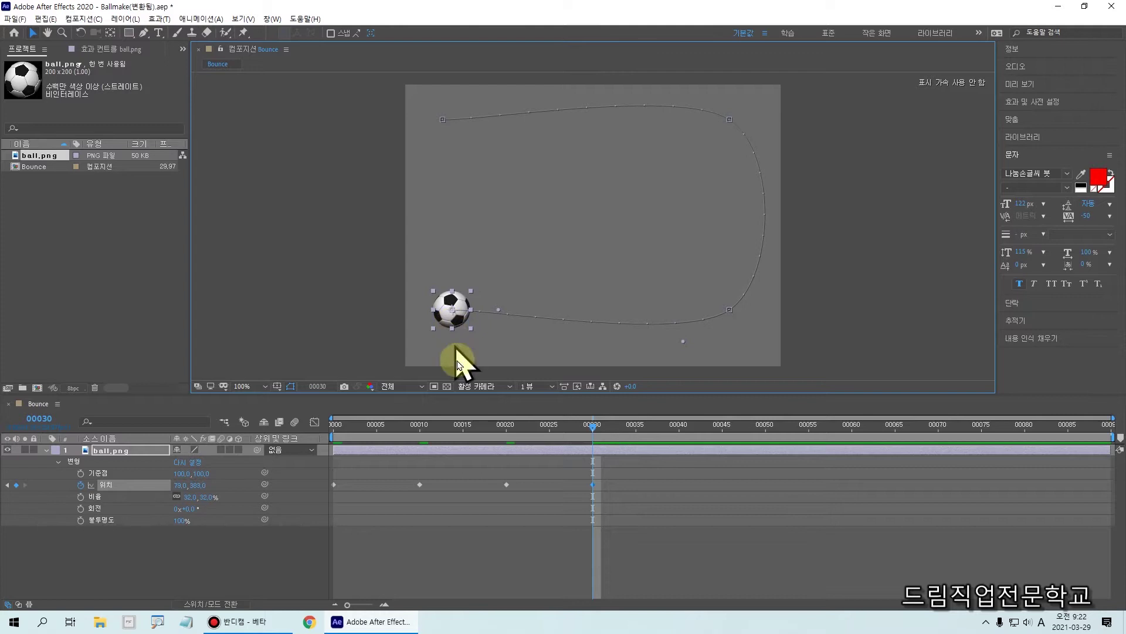
Add a Position keyframe at frame 40 by moving the ball back to the upper-left corner, at about 79, 62
left_click(594, 434)
left_click_drag(593, 433, 680, 455)
left_click(467, 322)
left_click_drag(467, 322, 432, 106)
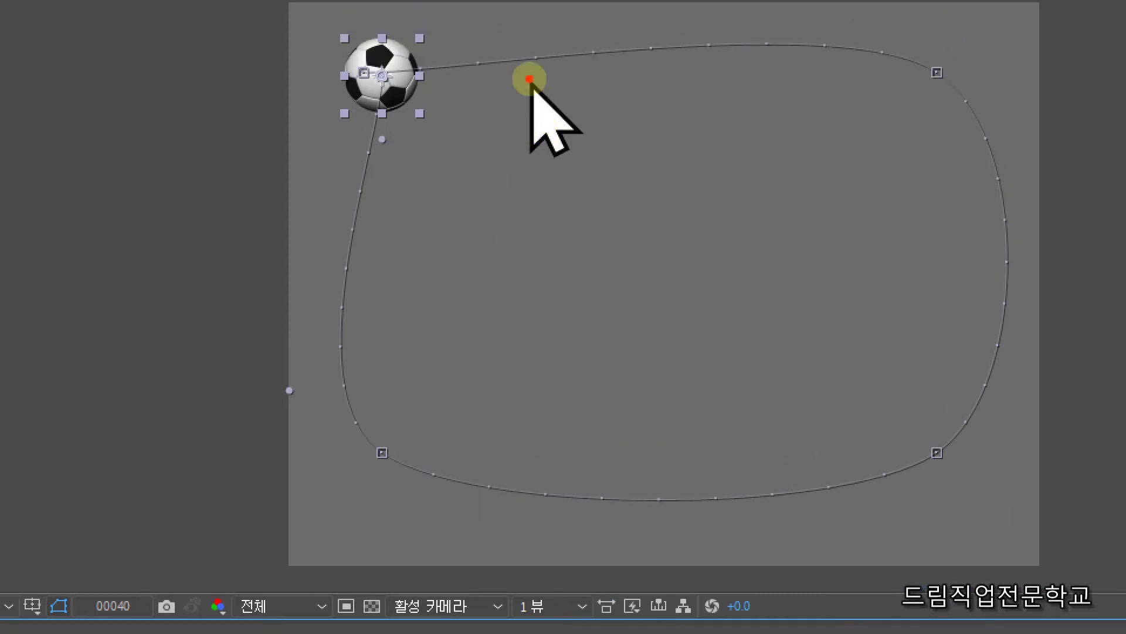
mouse_move(384, 85)
left_mouse_down()
mouse_move(382, 76)
mouse_move(472, 60)
mouse_move(925, 43)
mouse_move(943, 131)
left_mouse_up()
mouse_move(941, 170)
left_mouse_down()
mouse_move(951, 446)
mouse_move(701, 467)
mouse_move(357, 473)
mouse_move(388, 271)
mouse_move(365, 37)
left_mouse_up()
left_click(401, 172)
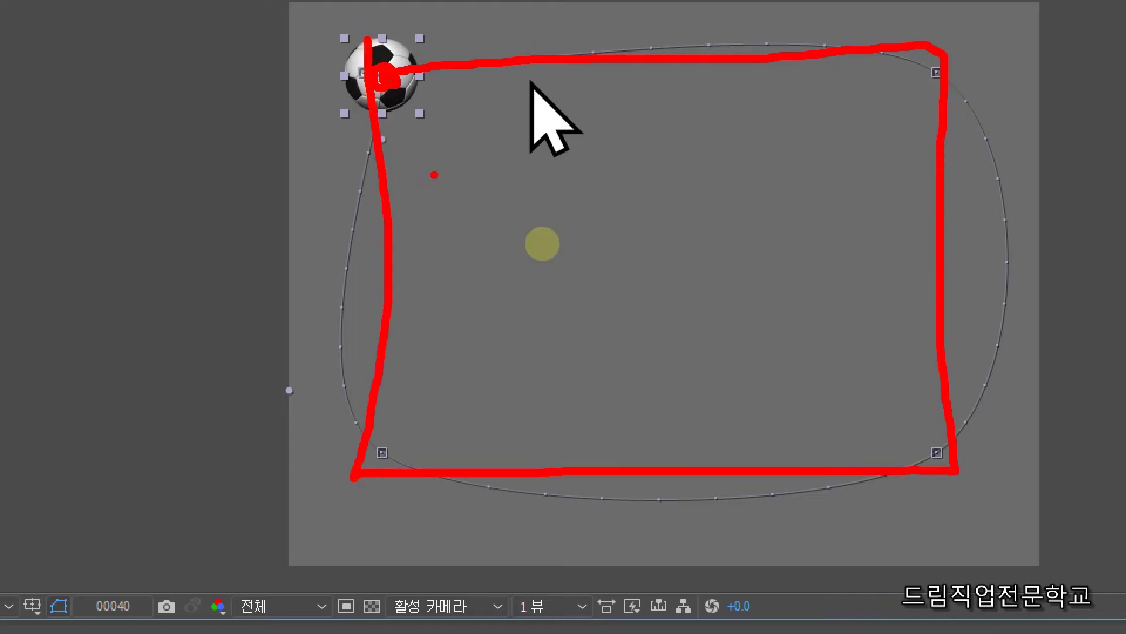
key("Escape")
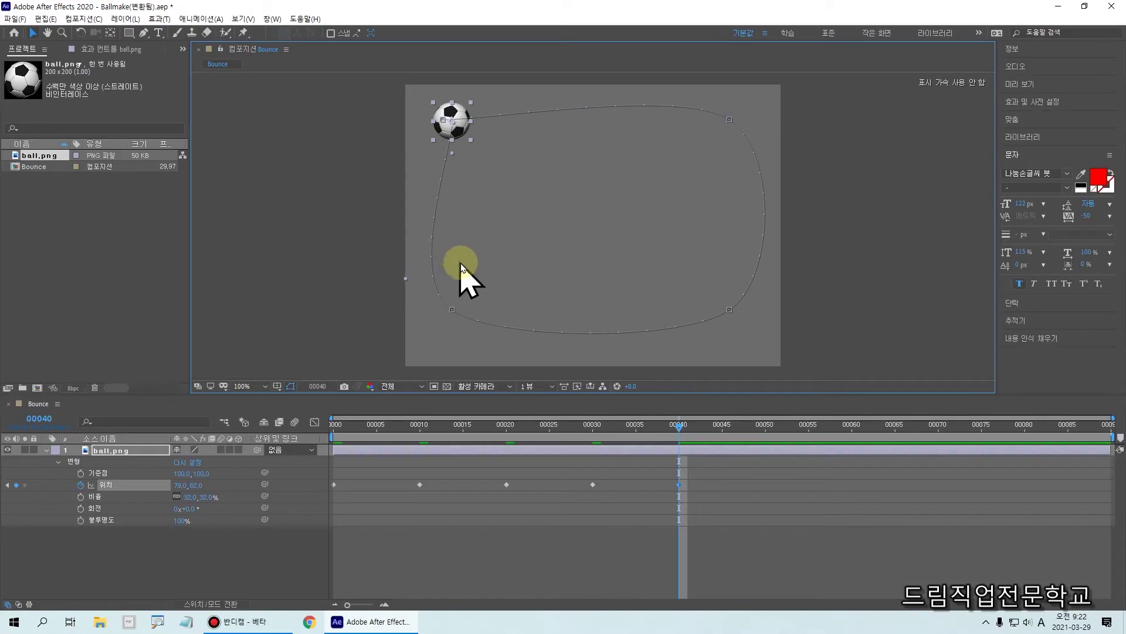
Preview the ball's looping movement and return the playhead to frame 0
left_click(458, 546)
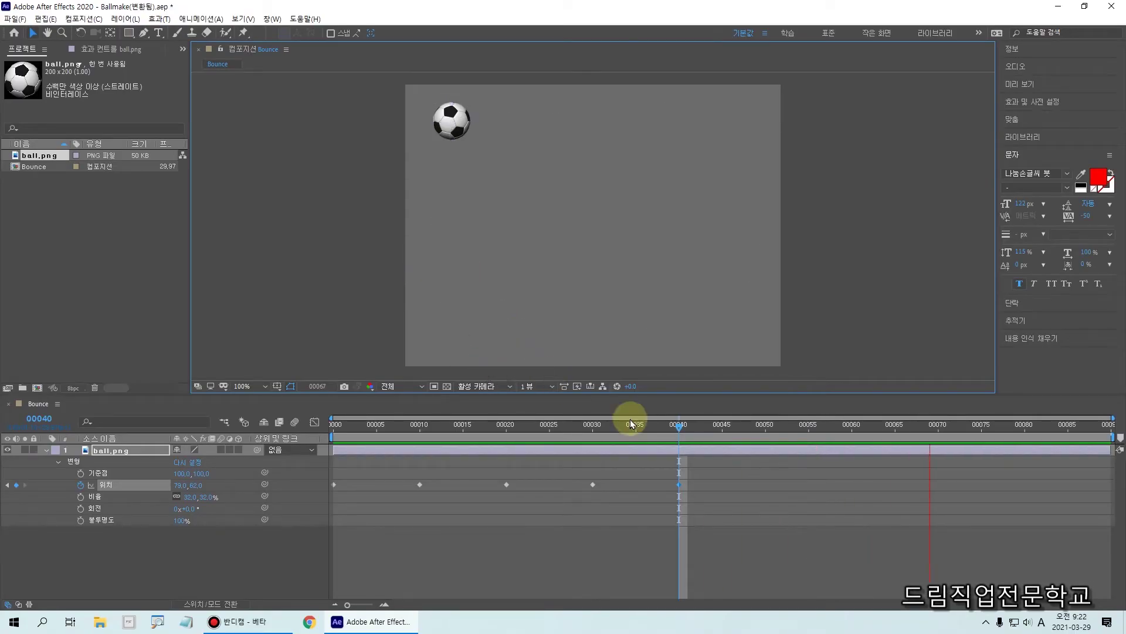
key("space")
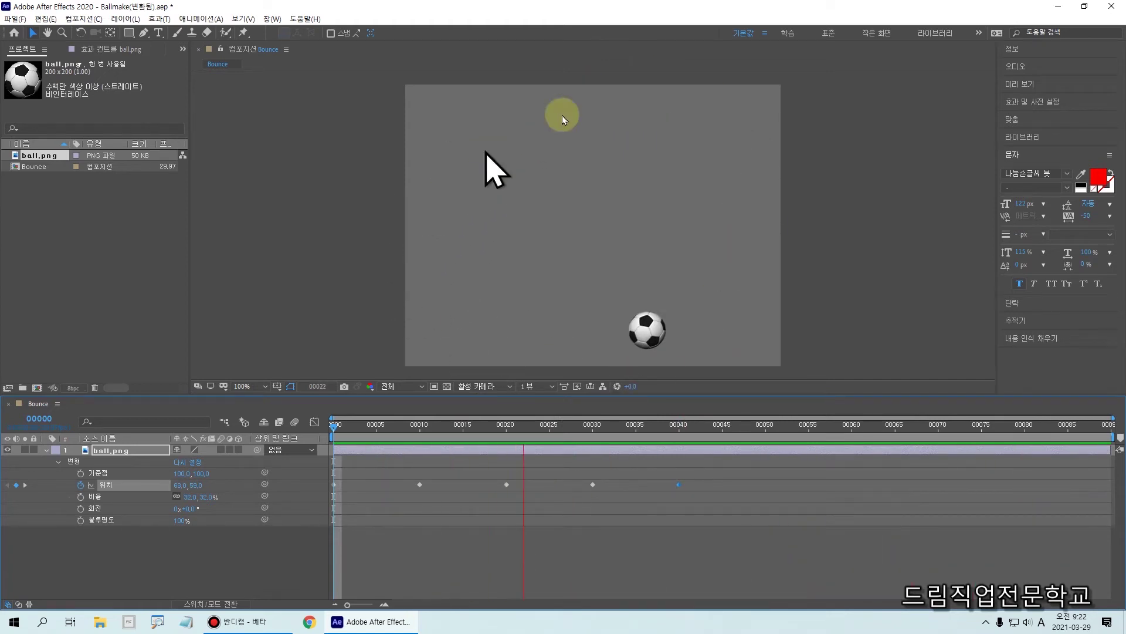
key("space")
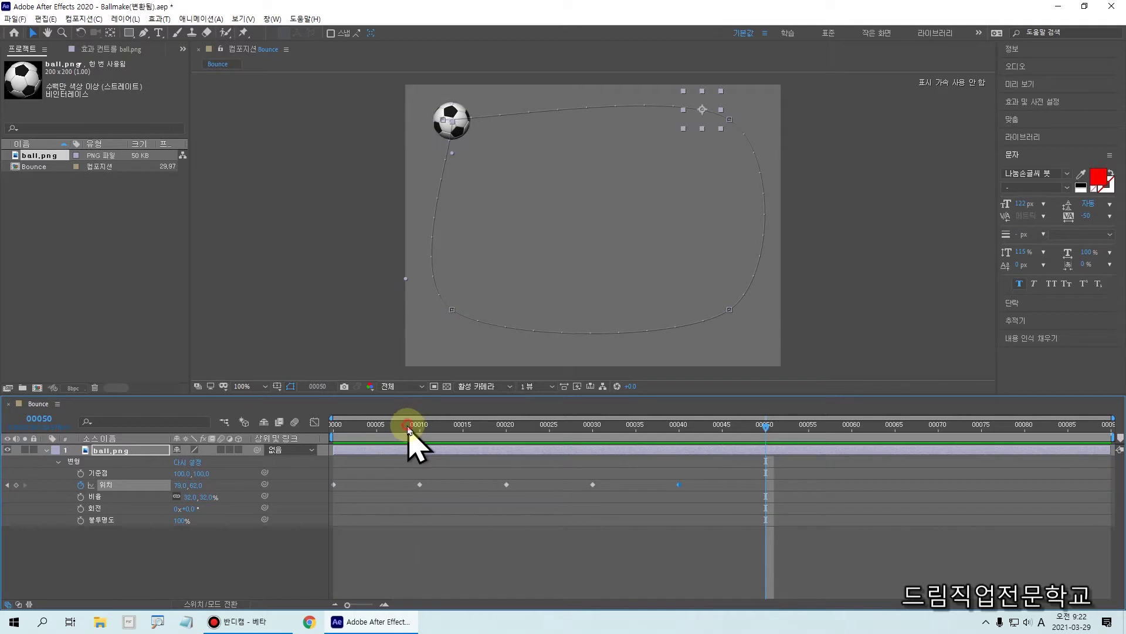
left_click(413, 425)
left_click_drag(424, 426, 146, 427)
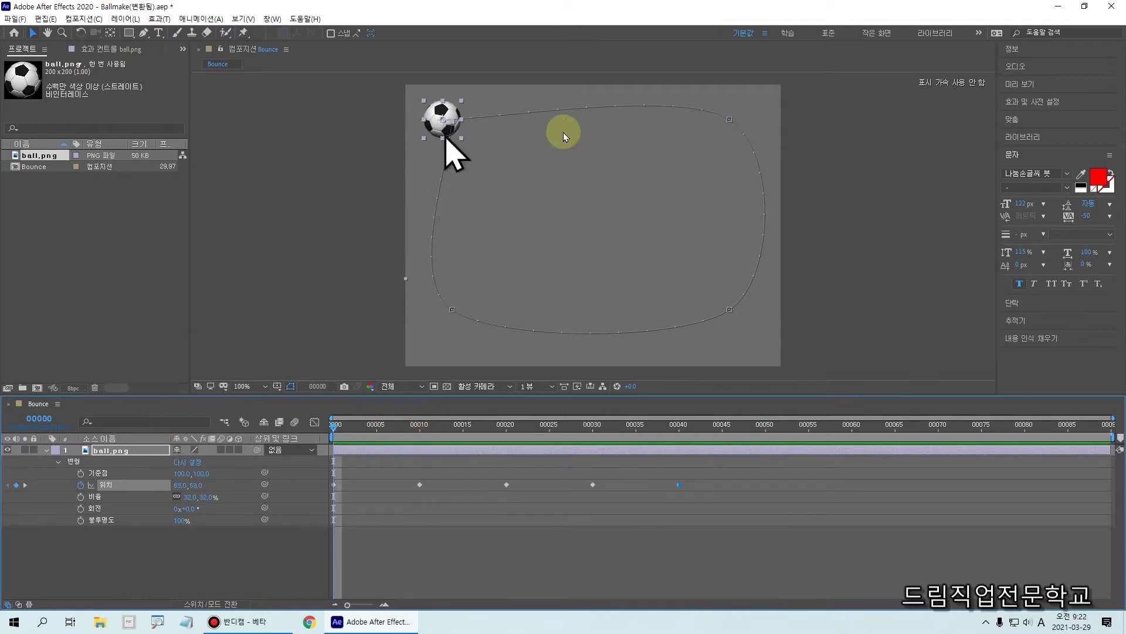
mouse_move(459, 110)
left_mouse_down()
mouse_move(680, 104)
mouse_move(759, 122)
mouse_move(775, 229)
mouse_move(700, 316)
left_mouse_up()
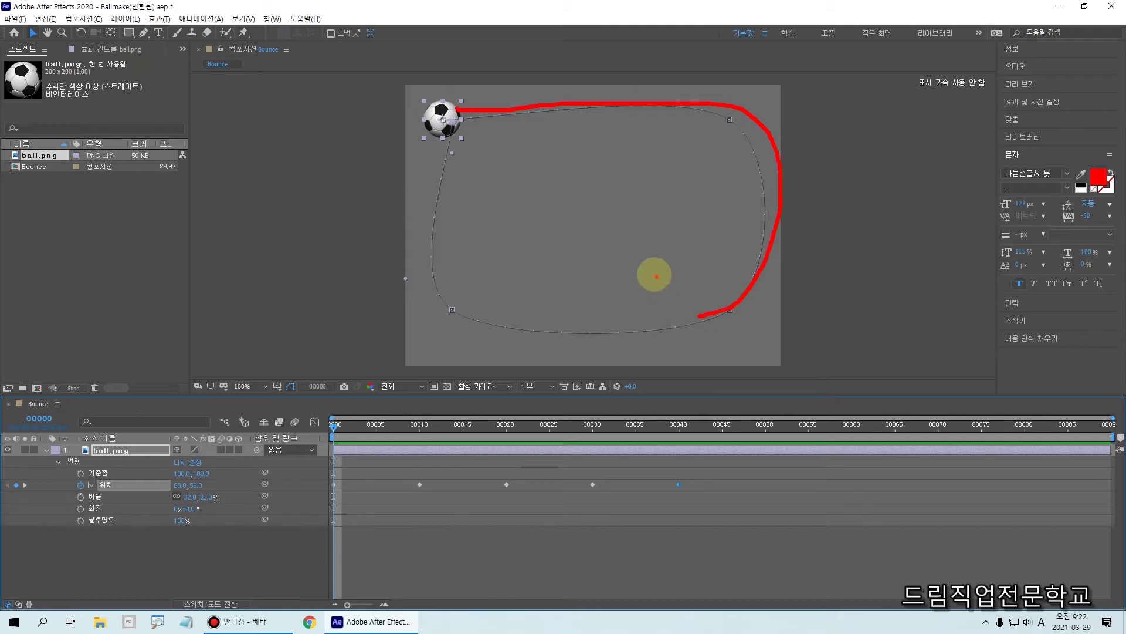
right_click(561, 247)
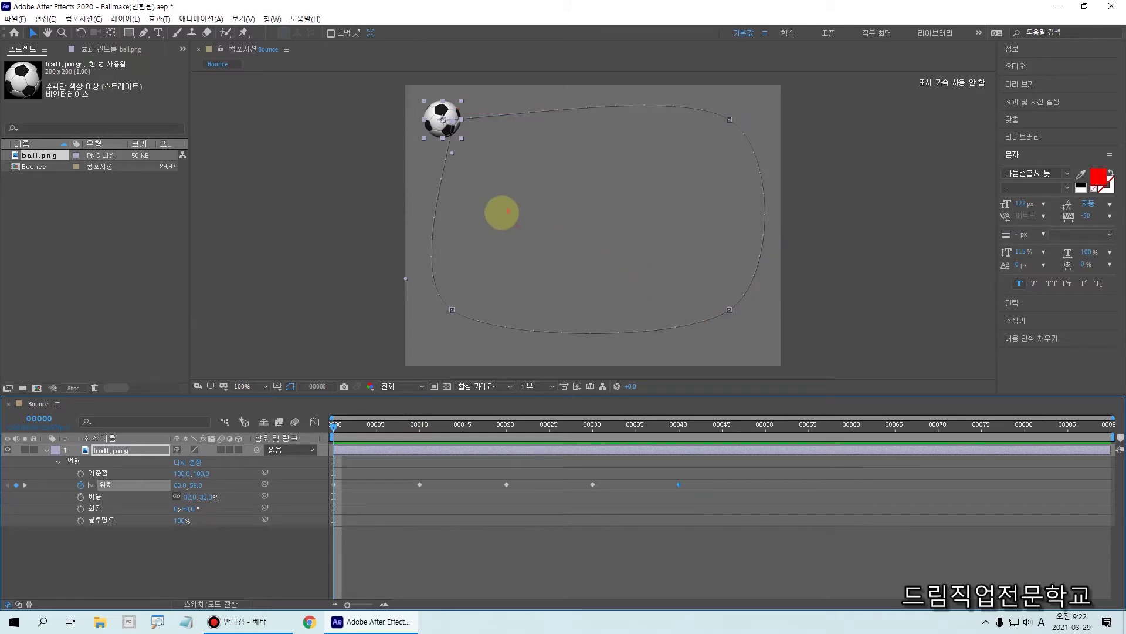
mouse_move(442, 104)
left_mouse_down()
mouse_move(440, 151)
mouse_move(469, 133)
mouse_move(443, 106)
mouse_move(443, 118)
mouse_move(483, 123)
mouse_move(732, 121)
mouse_move(732, 108)
mouse_move(709, 133)
mouse_move(737, 123)
left_mouse_up()
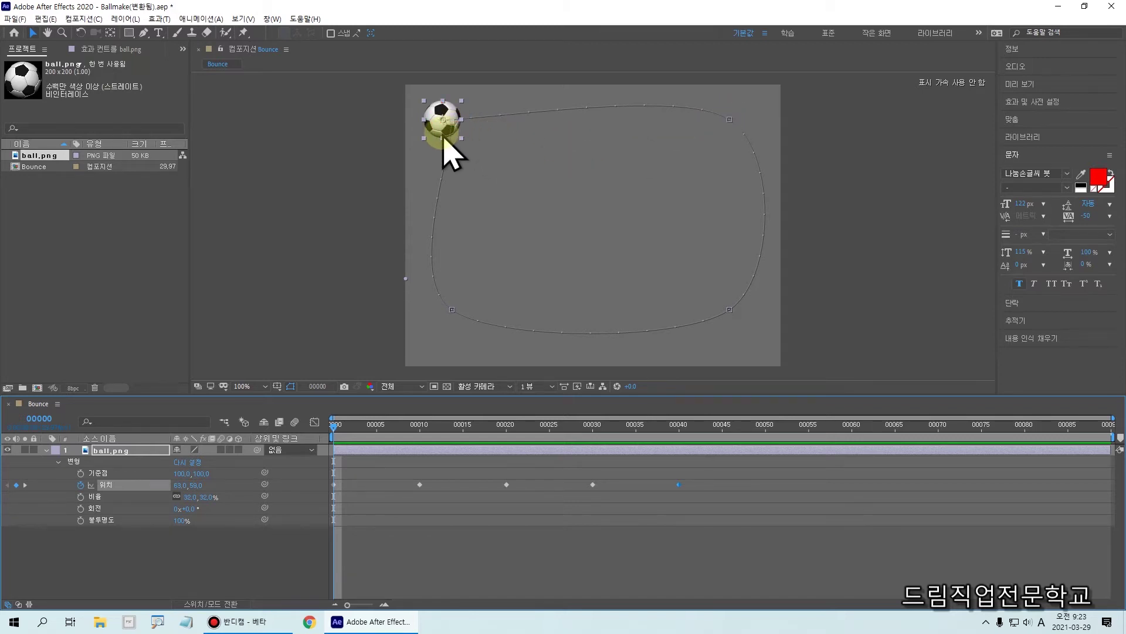
left_click_drag(402, 92, 483, 156)
left_click_drag(436, 105, 447, 128)
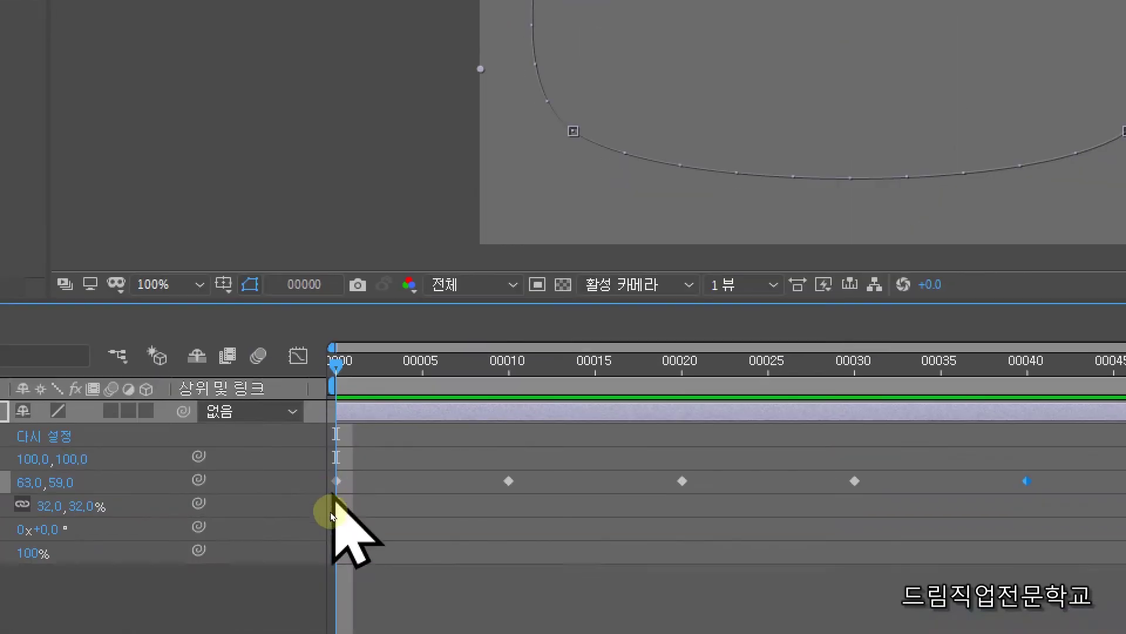
mouse_move(335, 461)
left_mouse_down()
mouse_move(319, 460)
mouse_move(347, 490)
mouse_move(349, 462)
left_mouse_up()
left_click_drag(504, 429, 528, 474)
mouse_move(658, 449)
left_mouse_down()
mouse_move(675, 469)
mouse_move(695, 465)
left_mouse_up()
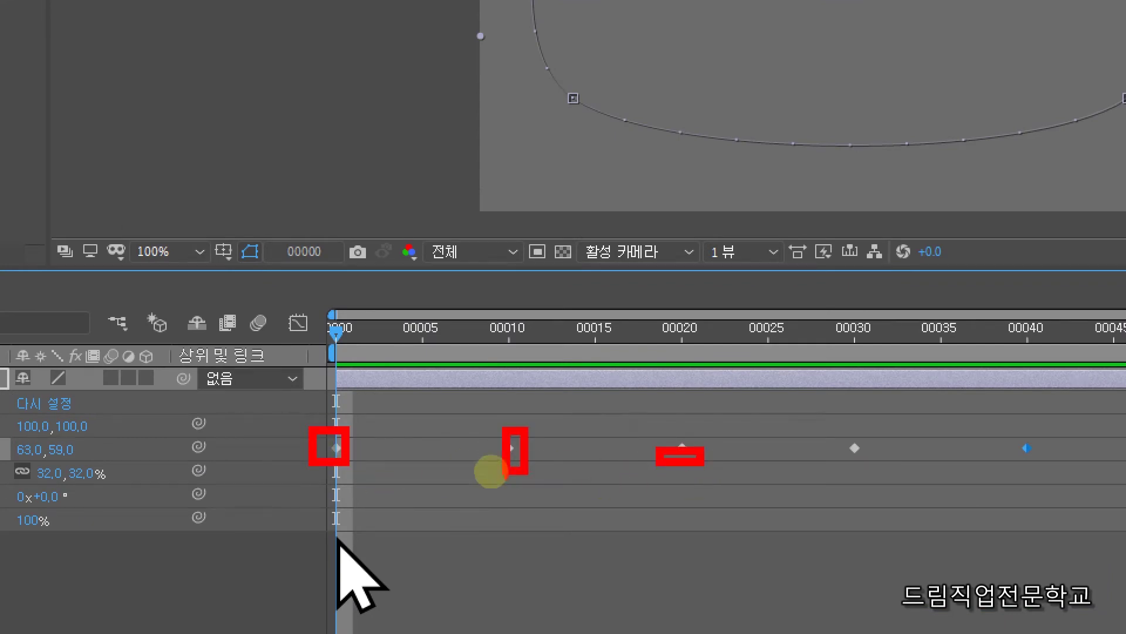
Select the ball's Position keyframe at frame 0 and look through the commands available for it, including keyframe interpolation
left_click(336, 448)
left_click_drag(305, 423, 370, 478)
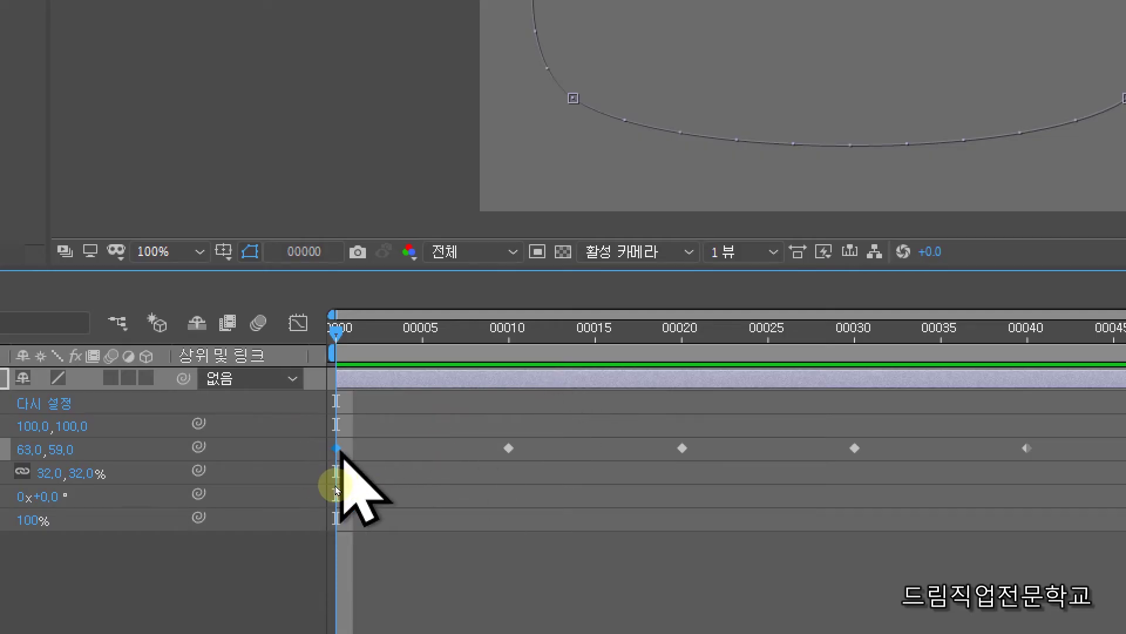
right_click(336, 449)
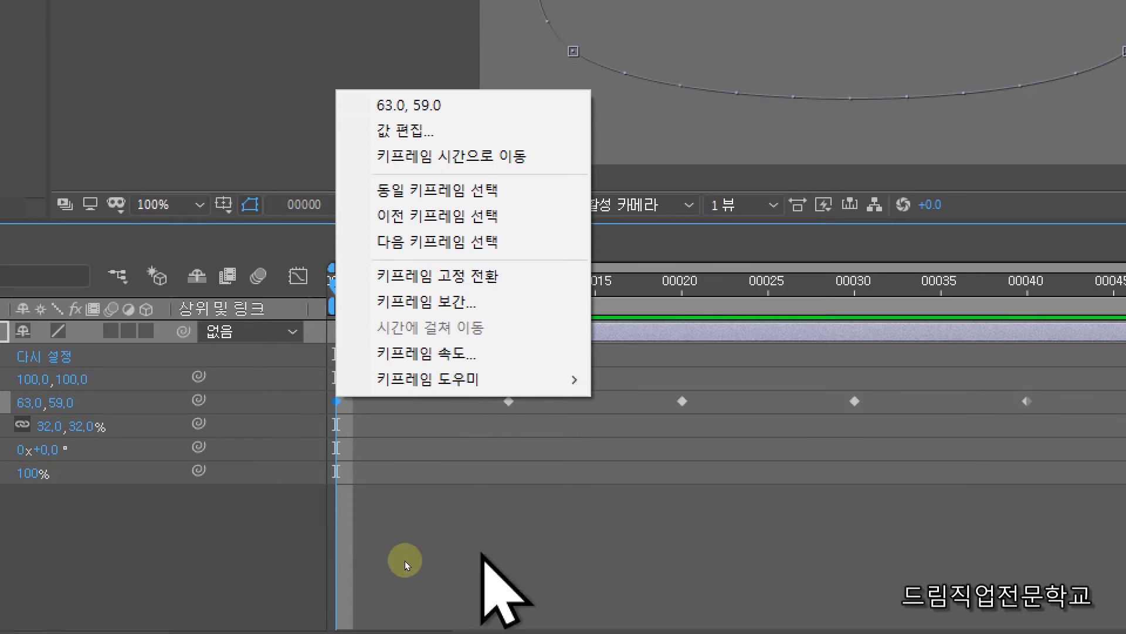
mouse_move(468, 378)
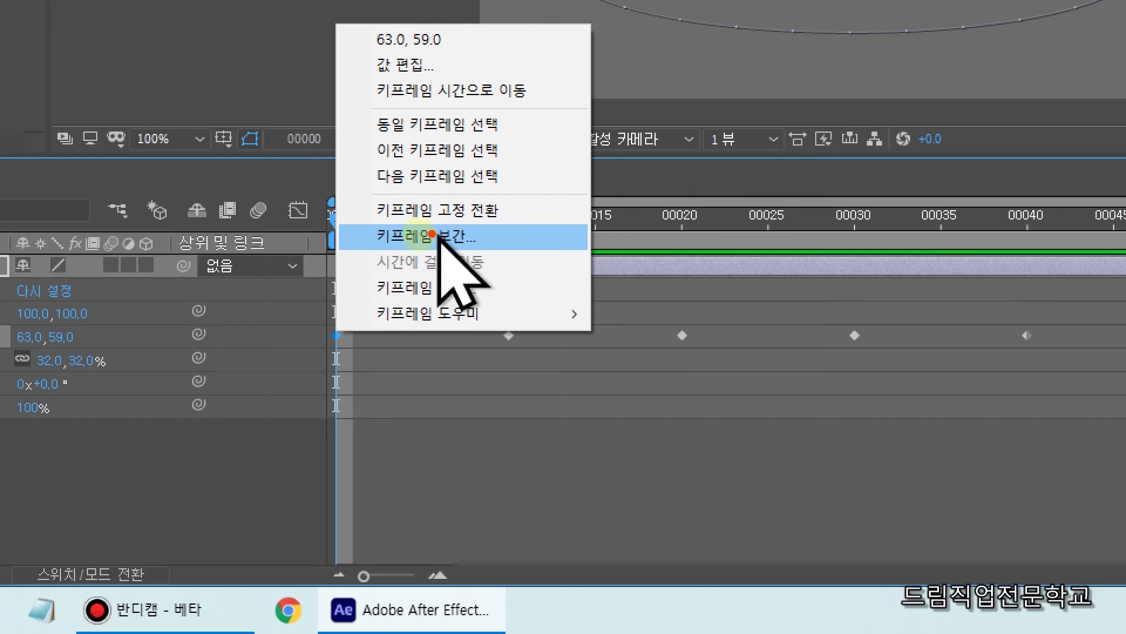
mouse_move(341, 217)
left_mouse_down()
mouse_move(503, 242)
mouse_move(508, 252)
left_mouse_up()
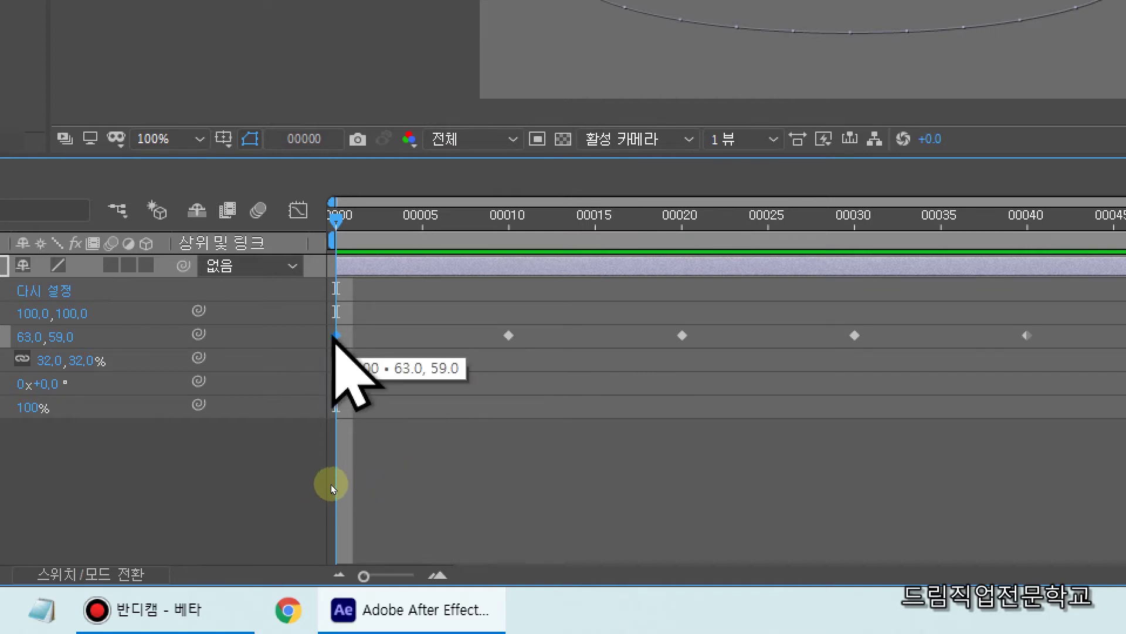
left_click_drag(306, 314, 358, 358)
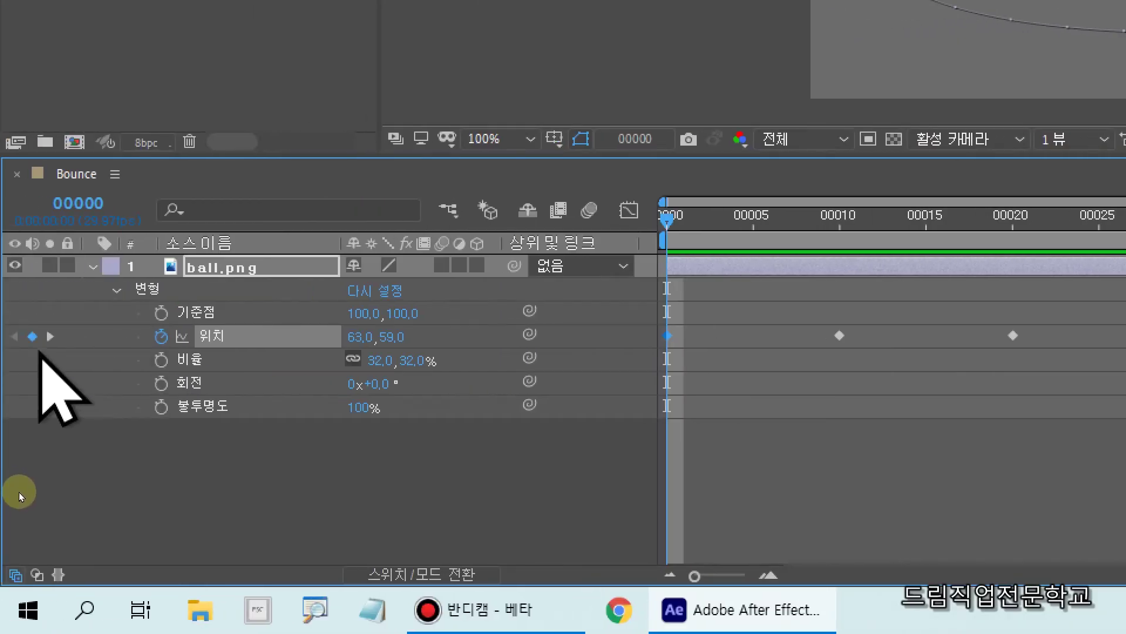
mouse_move(4, 308)
left_mouse_down()
mouse_move(33, 352)
mouse_move(71, 368)
left_mouse_up()
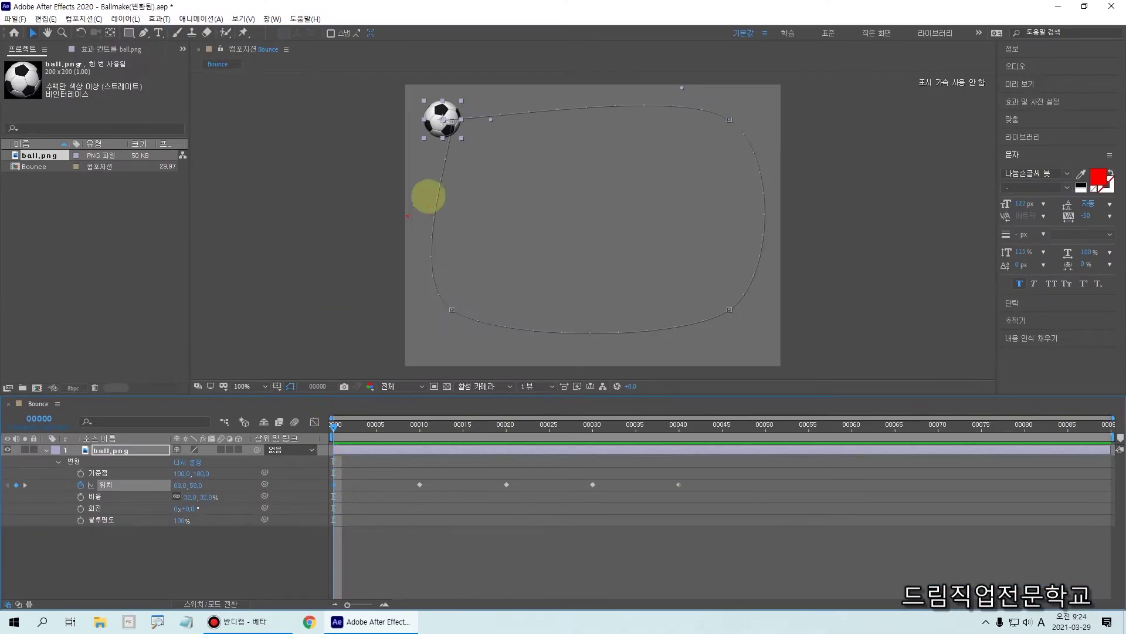
mouse_move(439, 122)
left_mouse_down()
mouse_move(693, 100)
mouse_move(759, 172)
mouse_move(756, 253)
mouse_move(701, 318)
mouse_move(539, 326)
mouse_move(447, 237)
mouse_move(462, 142)
left_mouse_up()
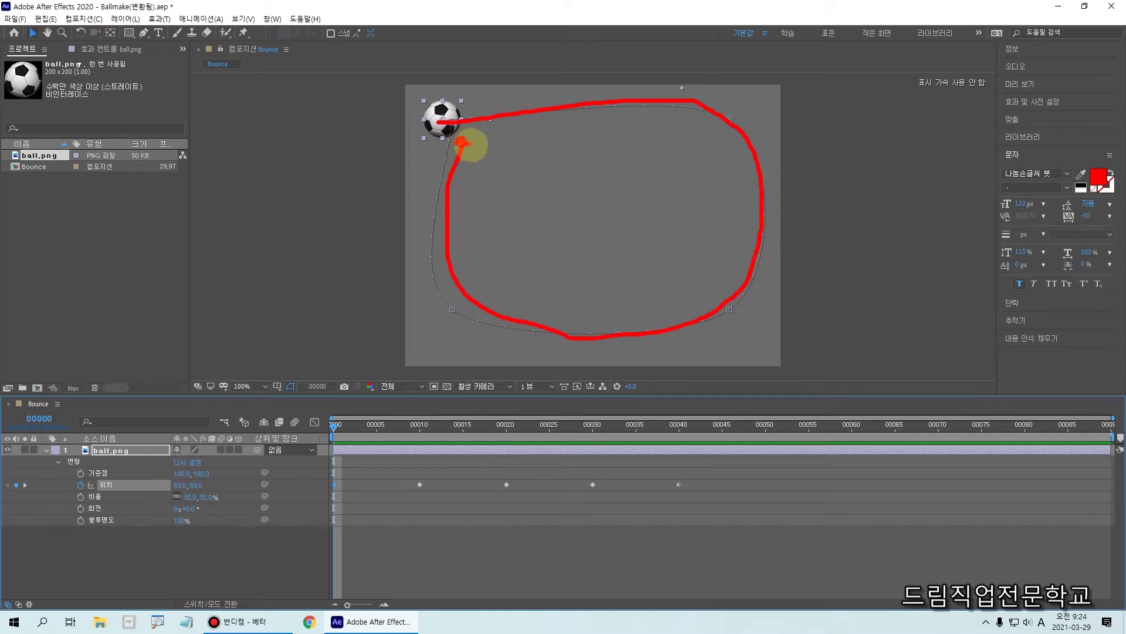
key("Escape")
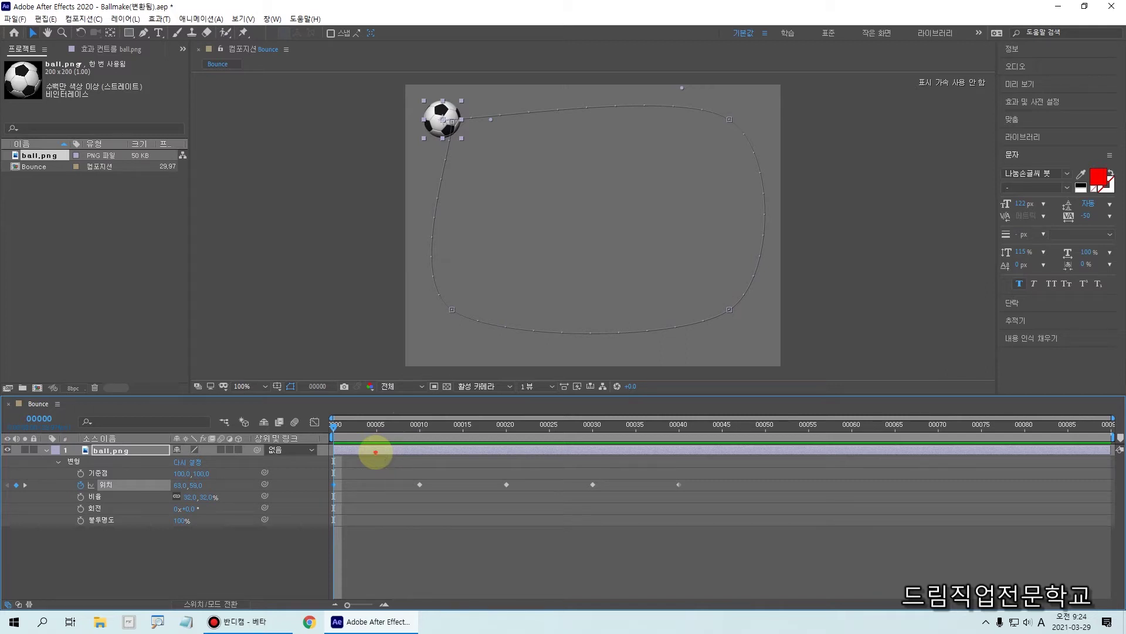
left_click_drag(317, 446, 757, 538)
left_click_drag(288, 402, 335, 443)
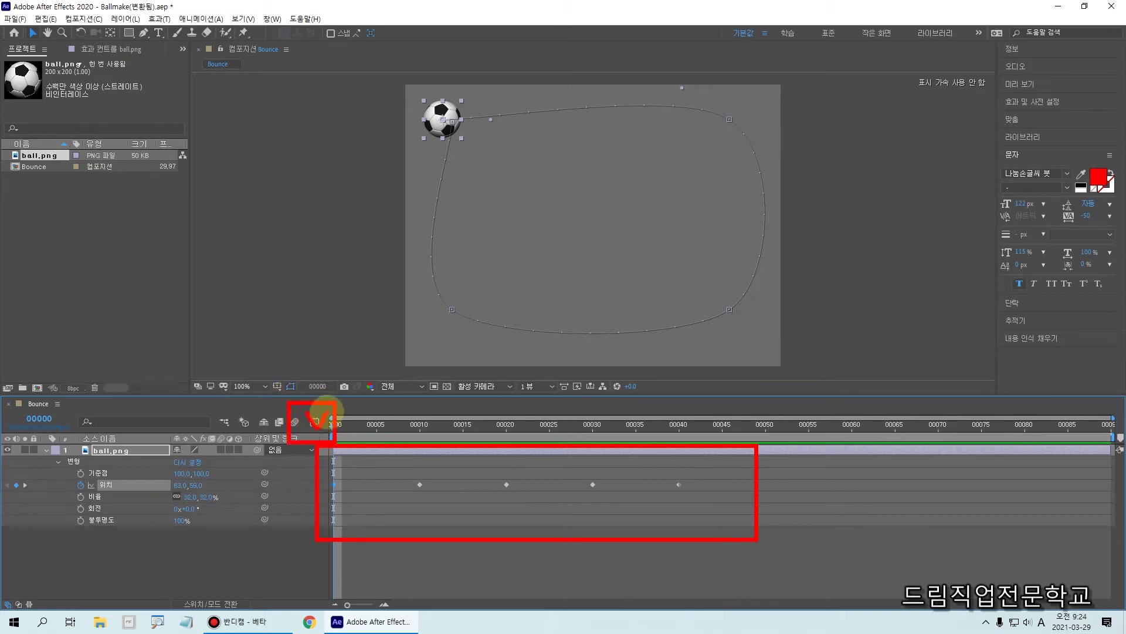
Examine the ball's Position curves in the Graph Editor and return to the keyframe view
left_click(315, 422)
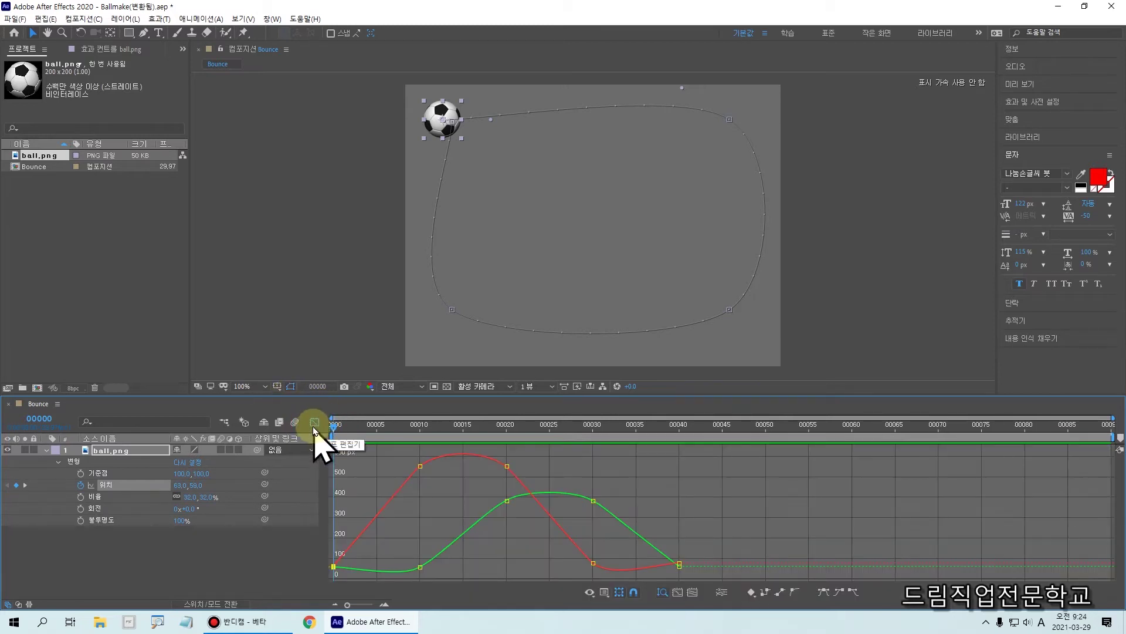
left_click(314, 422)
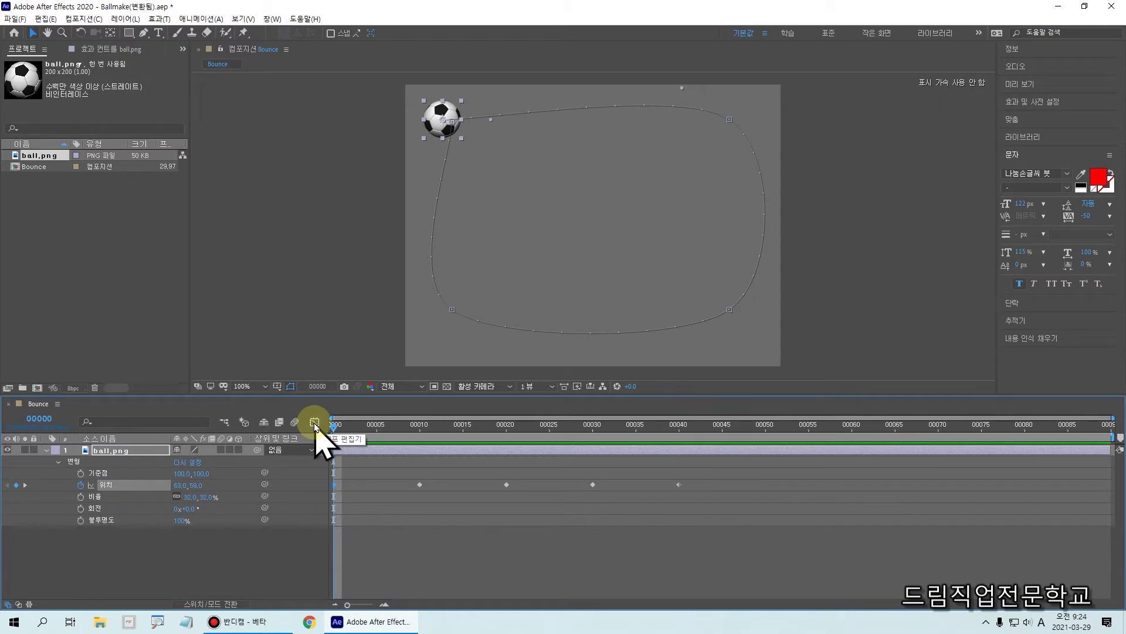
left_click_drag(305, 407, 334, 437)
left_click(315, 423)
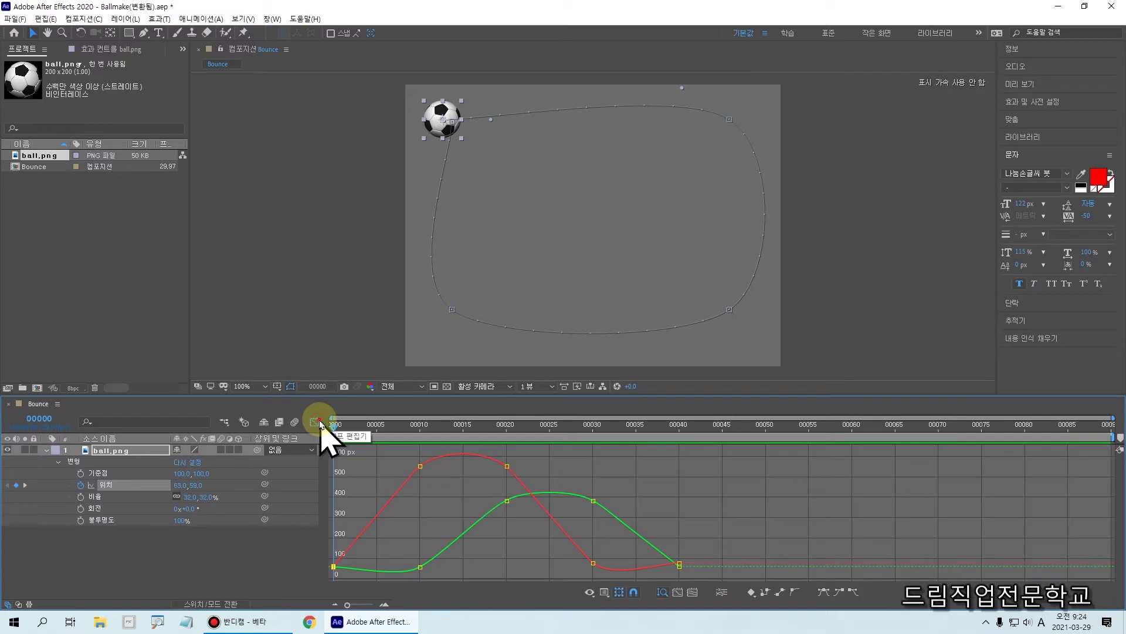
left_click(315, 422)
mouse_move(298, 409)
left_mouse_down()
mouse_move(337, 449)
mouse_move(321, 411)
left_mouse_up()
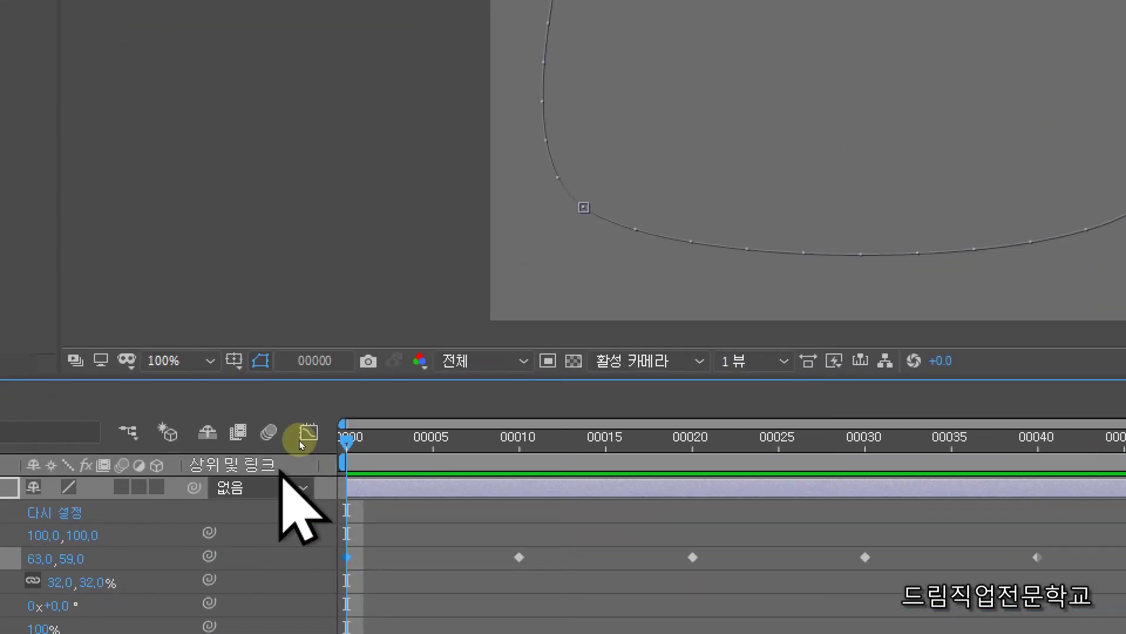
left_click_drag(281, 409, 340, 452)
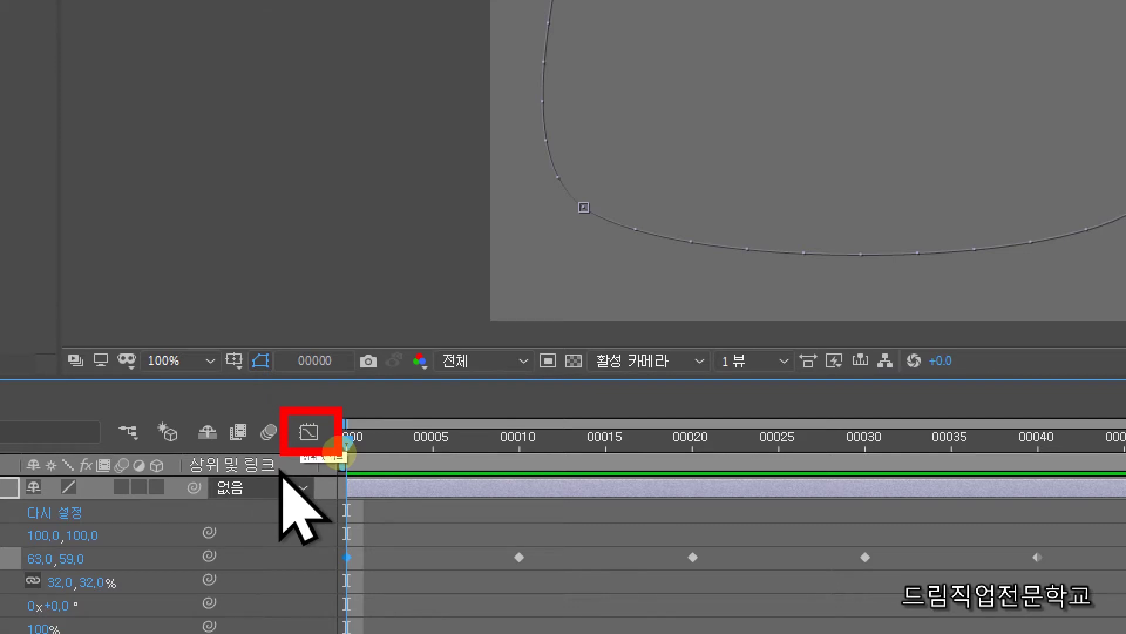
key("Escape")
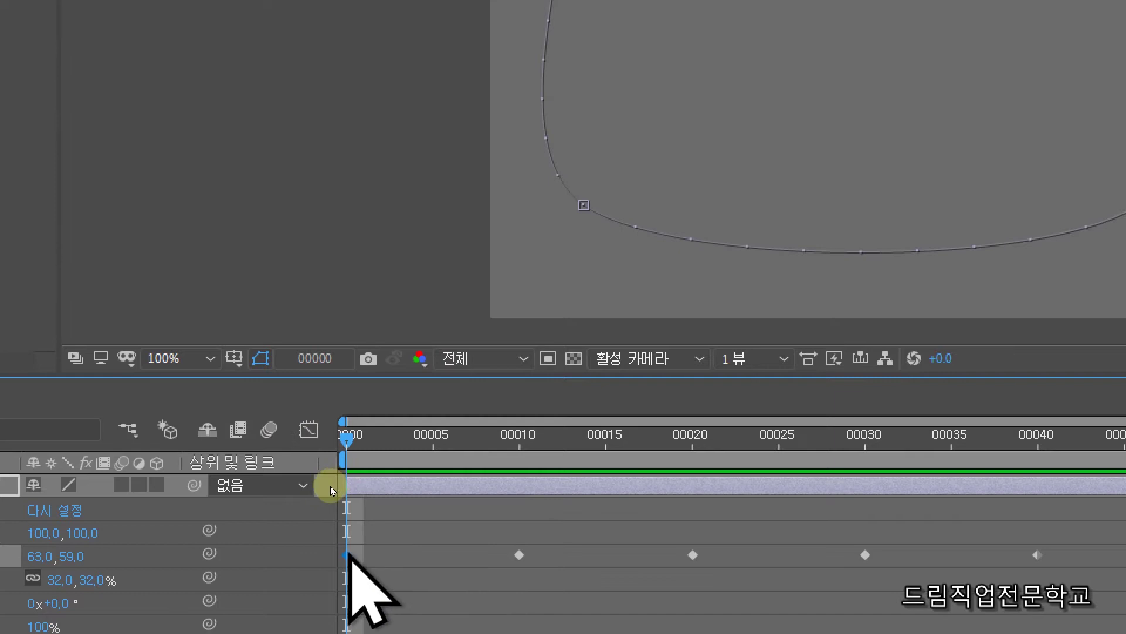
mouse_move(345, 554)
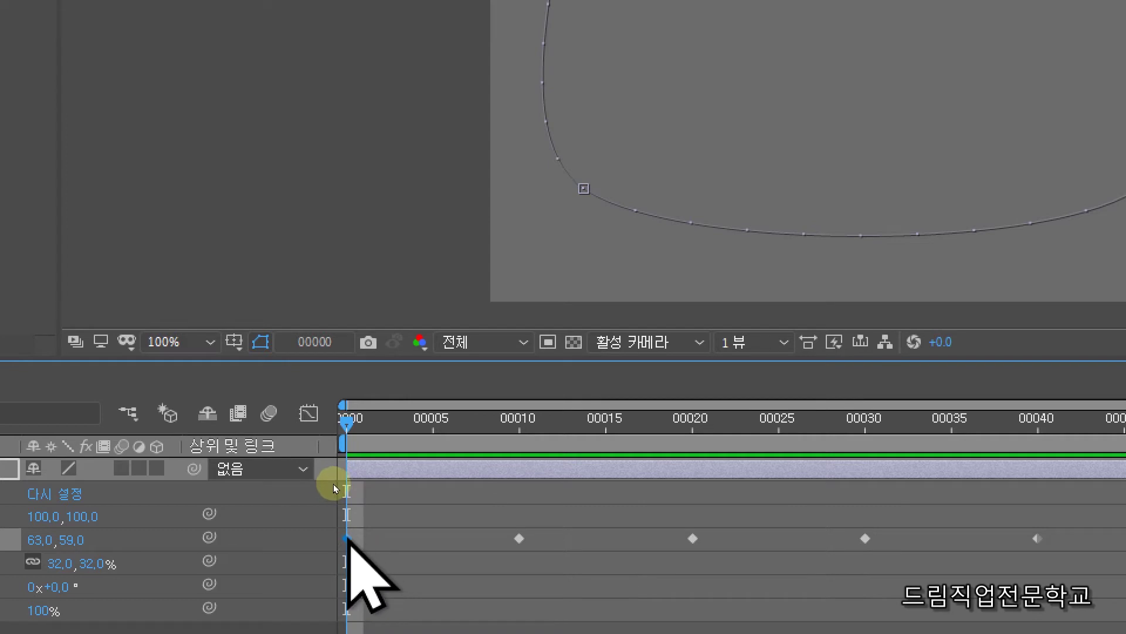
Set the spatial interpolation of the ball's Position keyframe at frame 0 to Linear (선형)
right_click(346, 538)
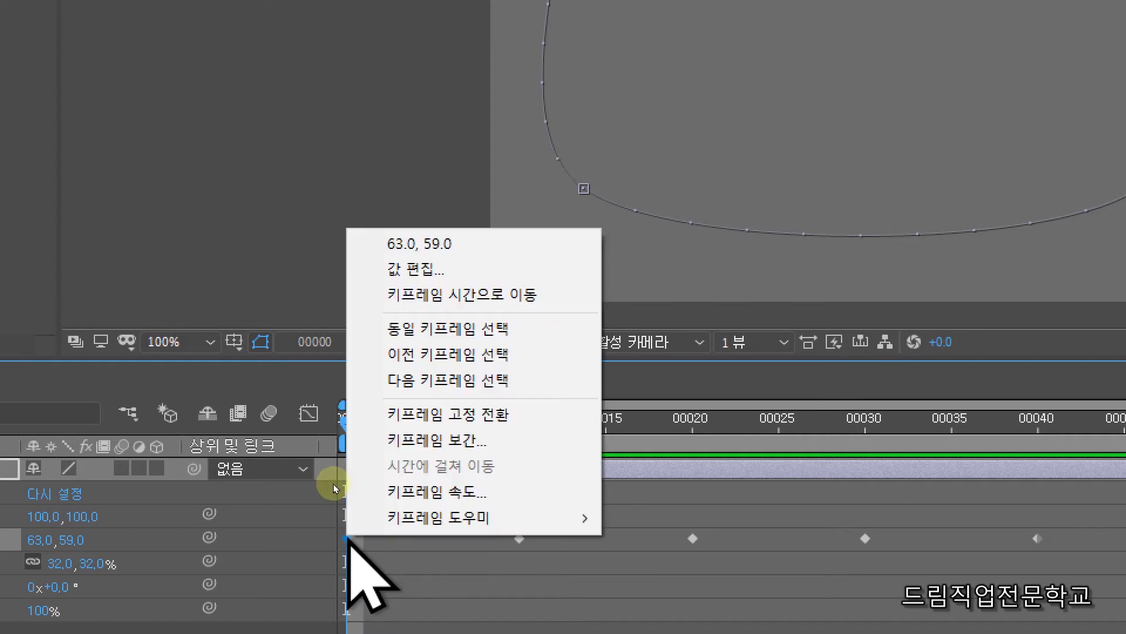
left_click(392, 437)
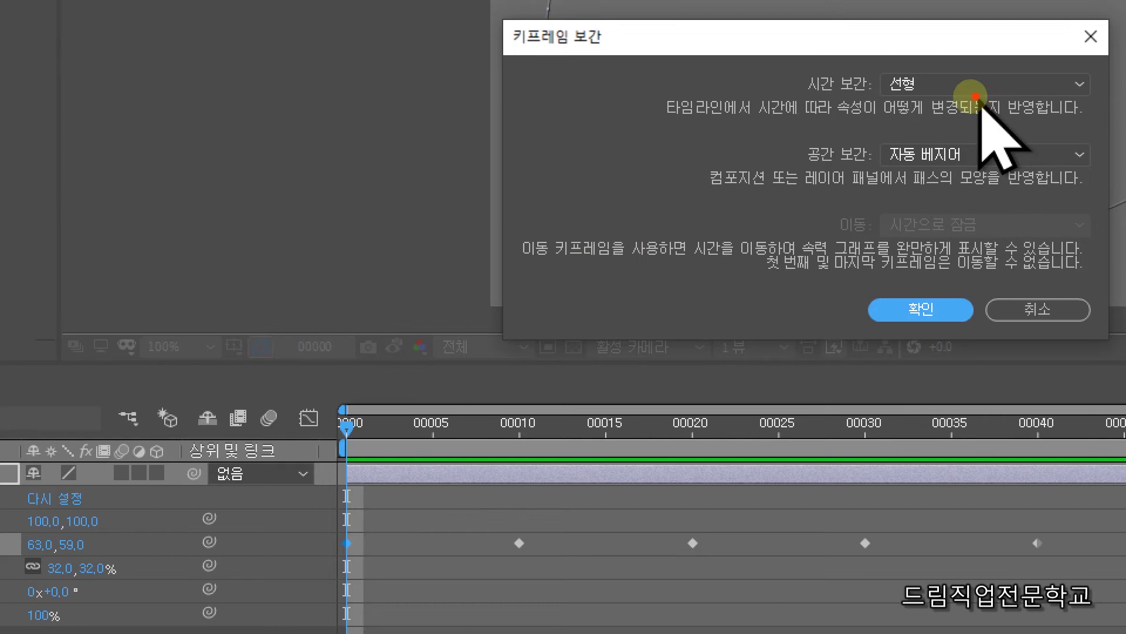
left_click_drag(799, 92, 880, 93)
mouse_move(799, 140)
left_mouse_down()
mouse_move(880, 164)
mouse_move(996, 172)
left_mouse_up()
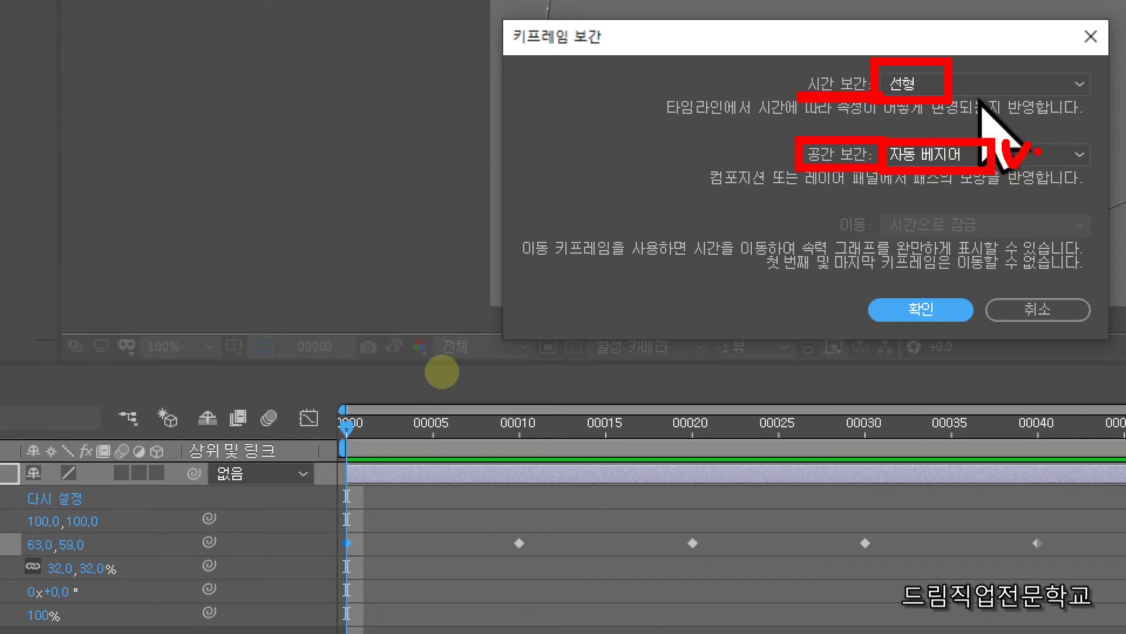
key("Escape")
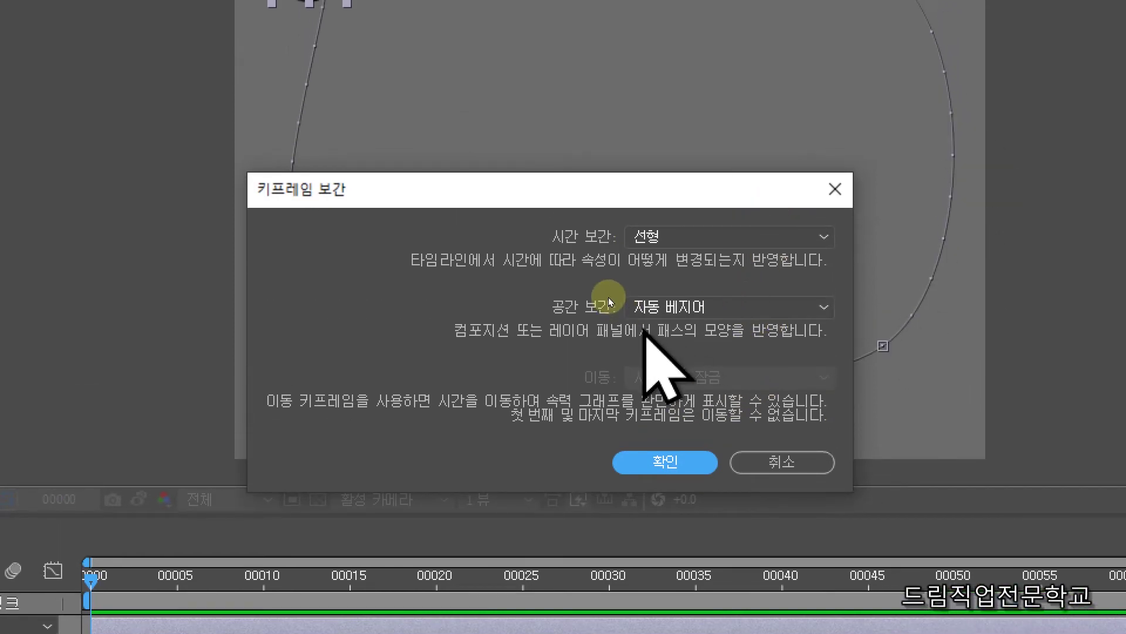
left_click(645, 286)
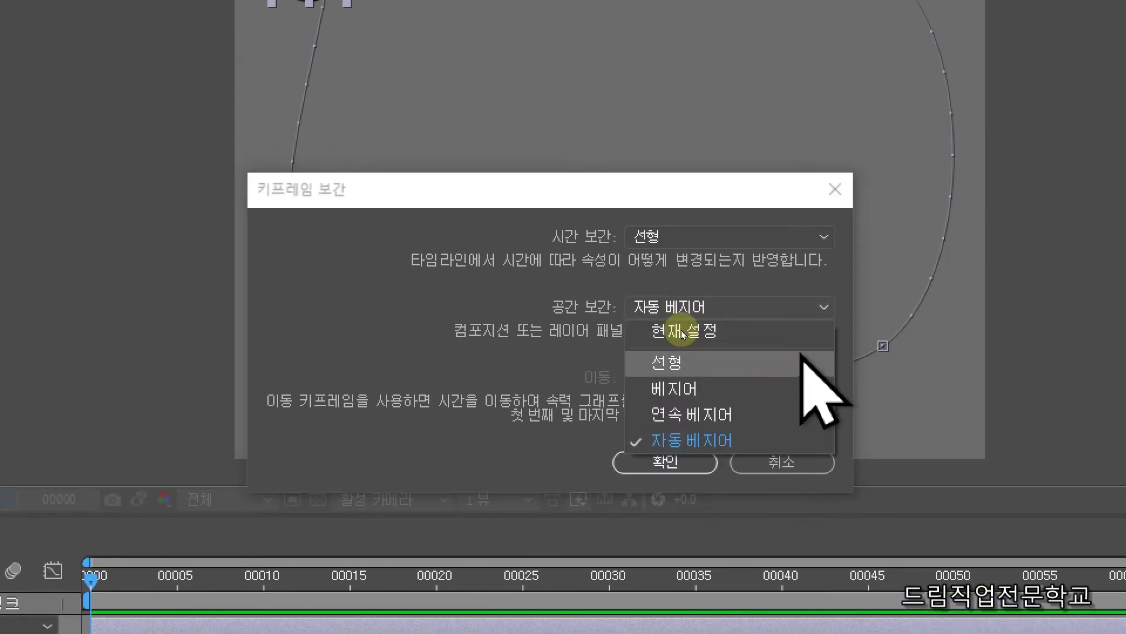
left_click(663, 364)
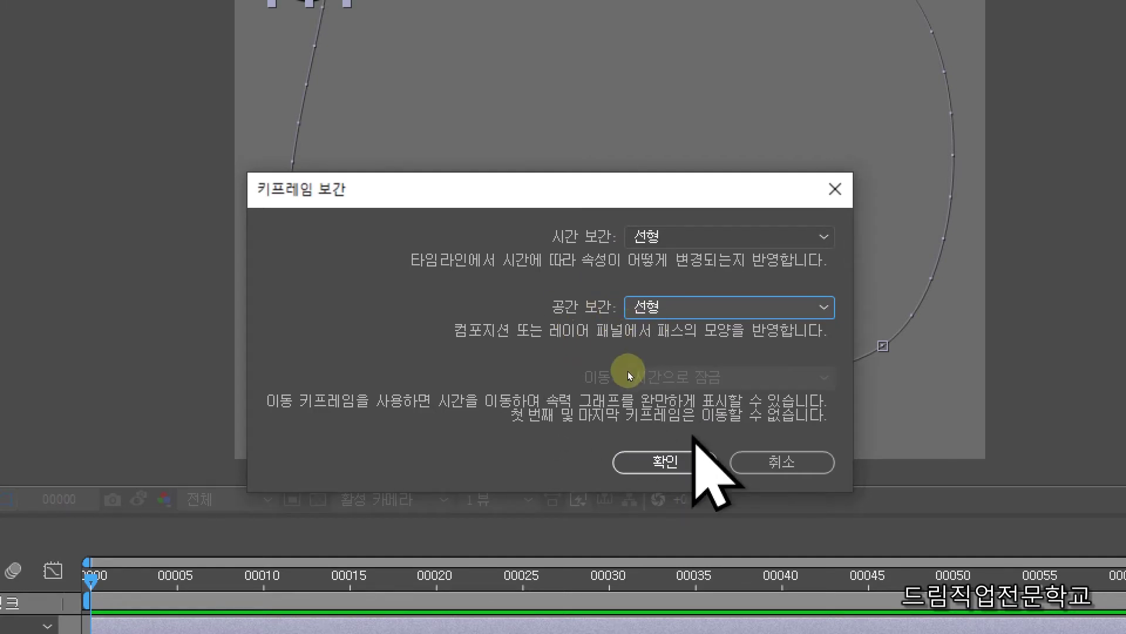
key("Tab")
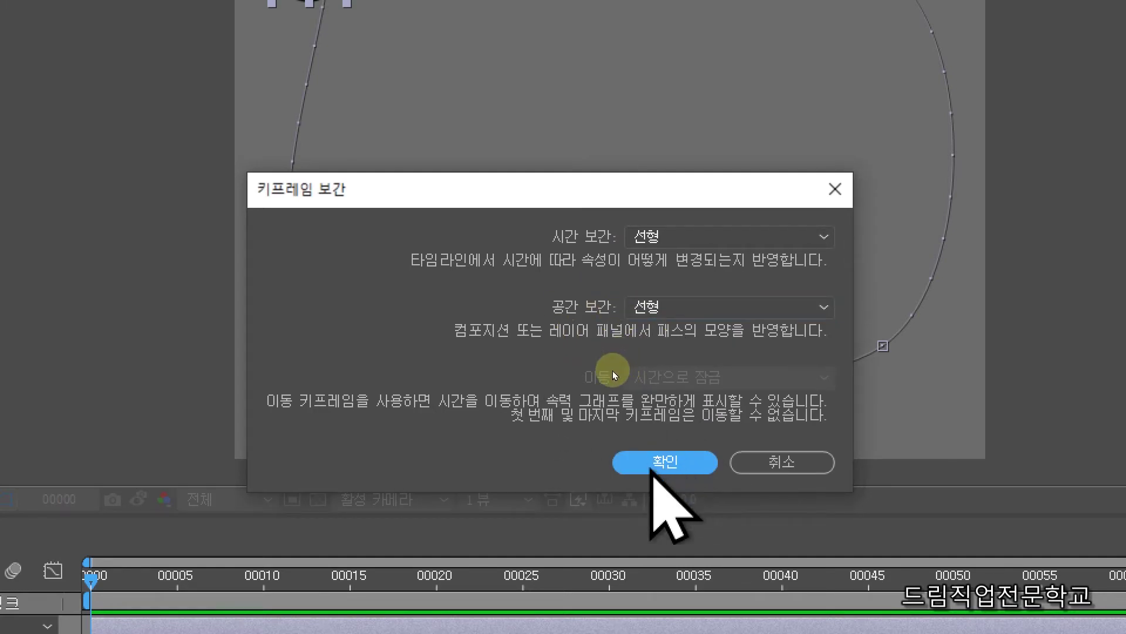
key("Return")
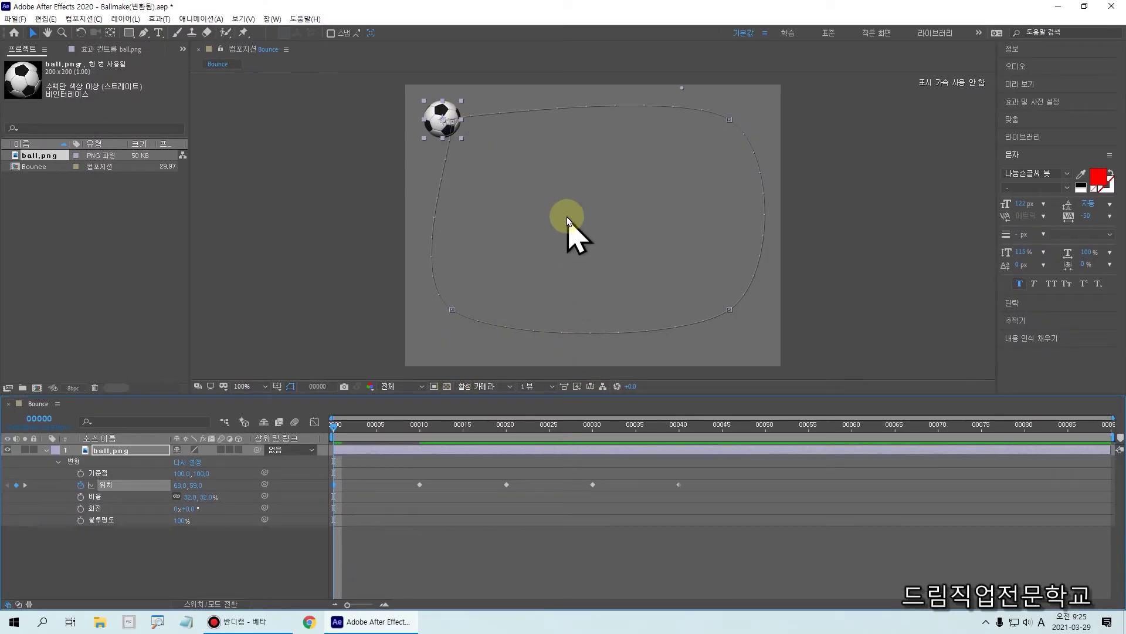
Move the playhead to frame 7 and set the Position keyframe at frame 10 to Linear (선형) spatial interpolation
left_click_drag(409, 461, 505, 498)
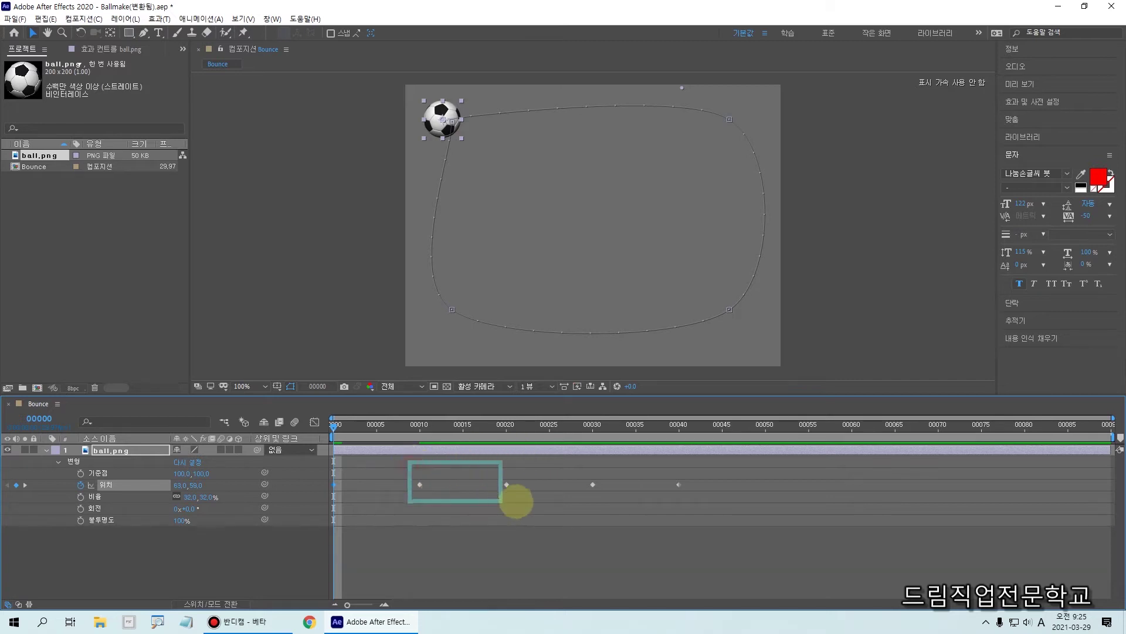
left_click_drag(332, 436, 395, 428)
left_click(421, 485)
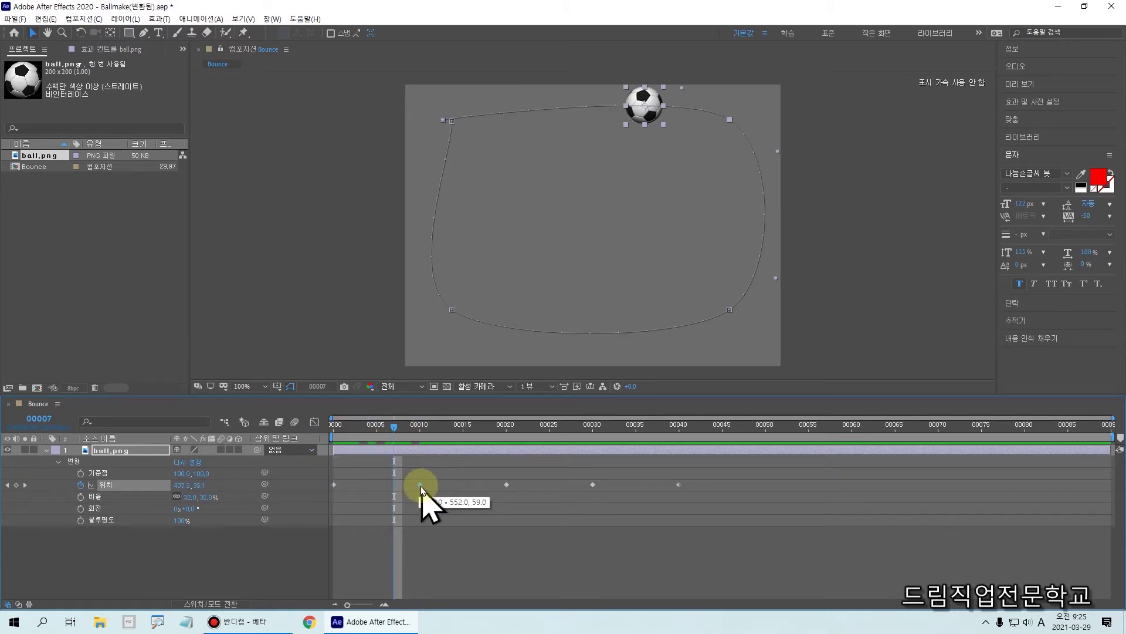
right_click(419, 486)
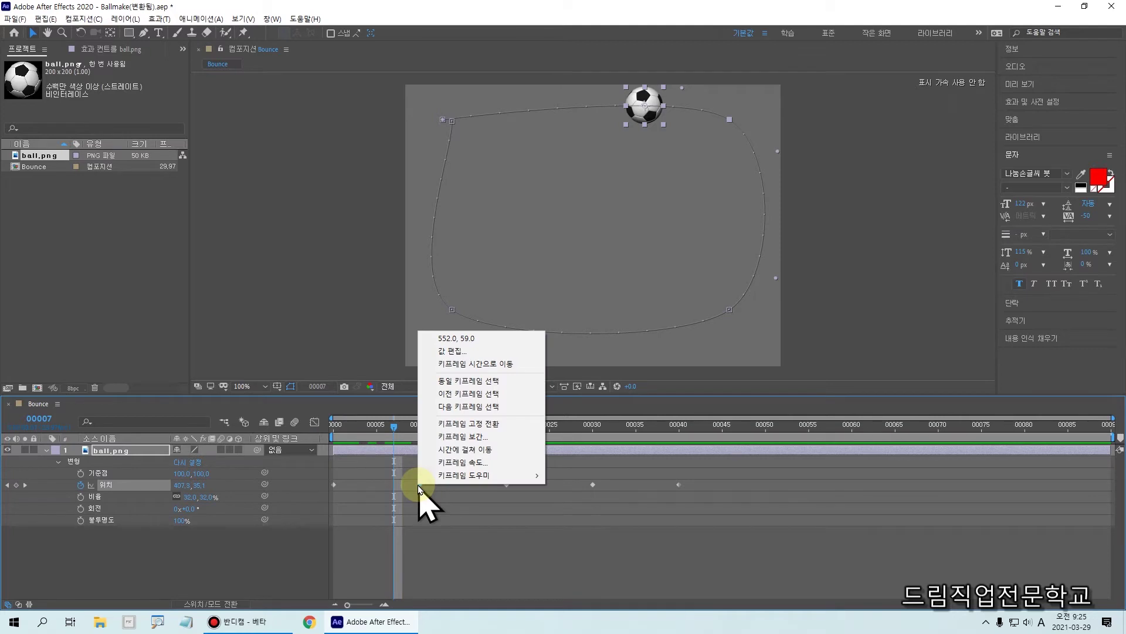
left_click(464, 435)
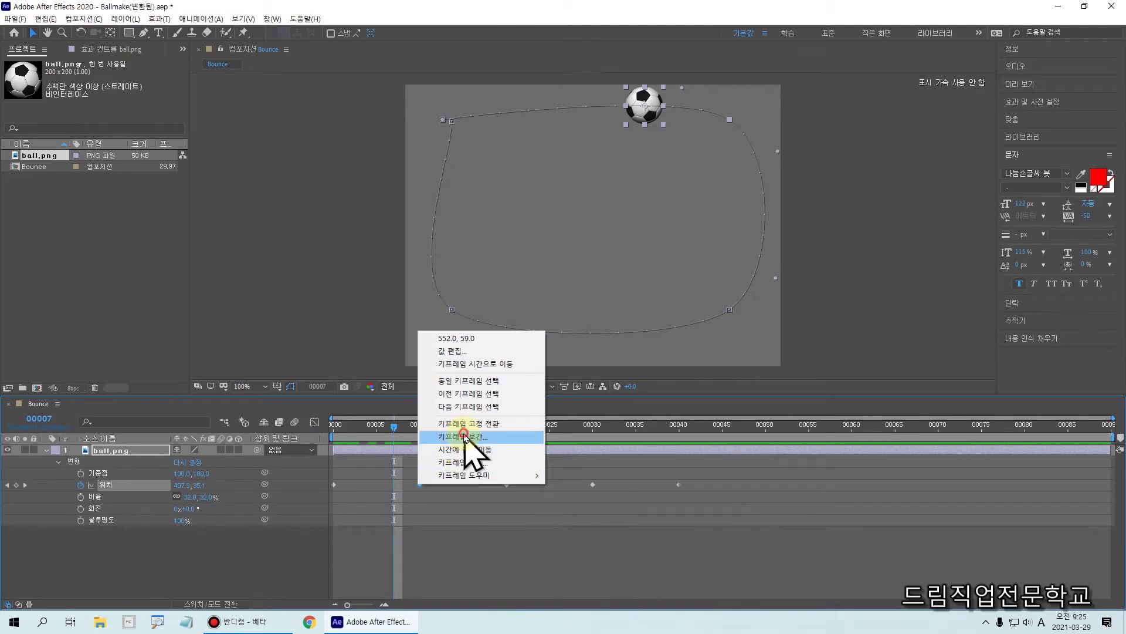
left_click(637, 290)
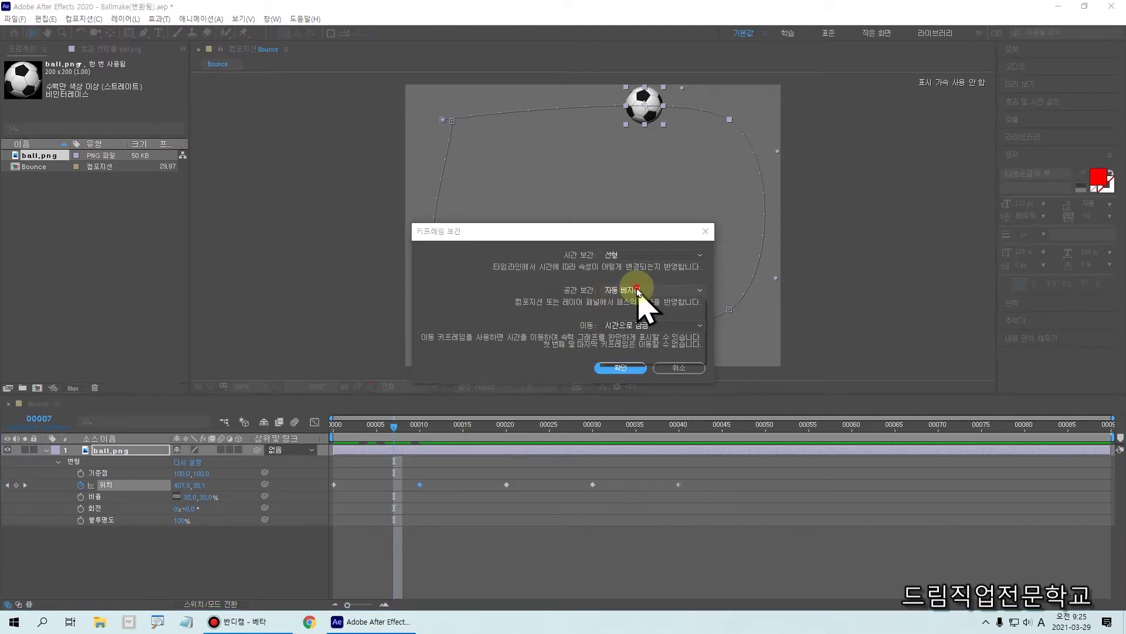
left_click(640, 320)
left_click(621, 368)
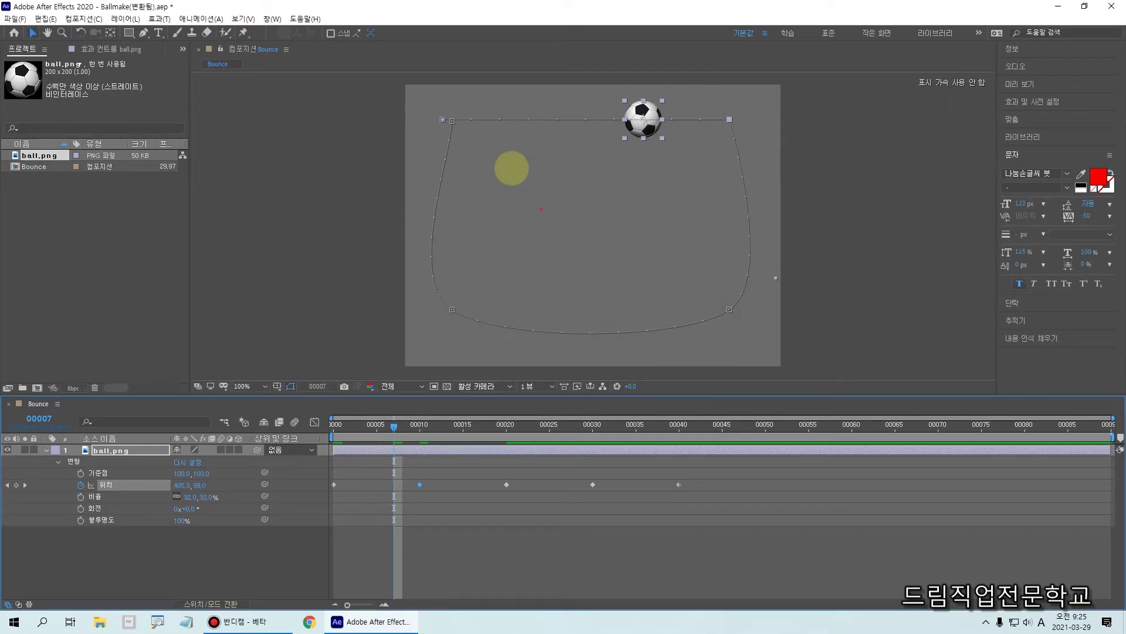
mouse_move(491, 118)
left_mouse_down()
mouse_move(674, 103)
mouse_move(726, 119)
left_mouse_up()
key("Escape")
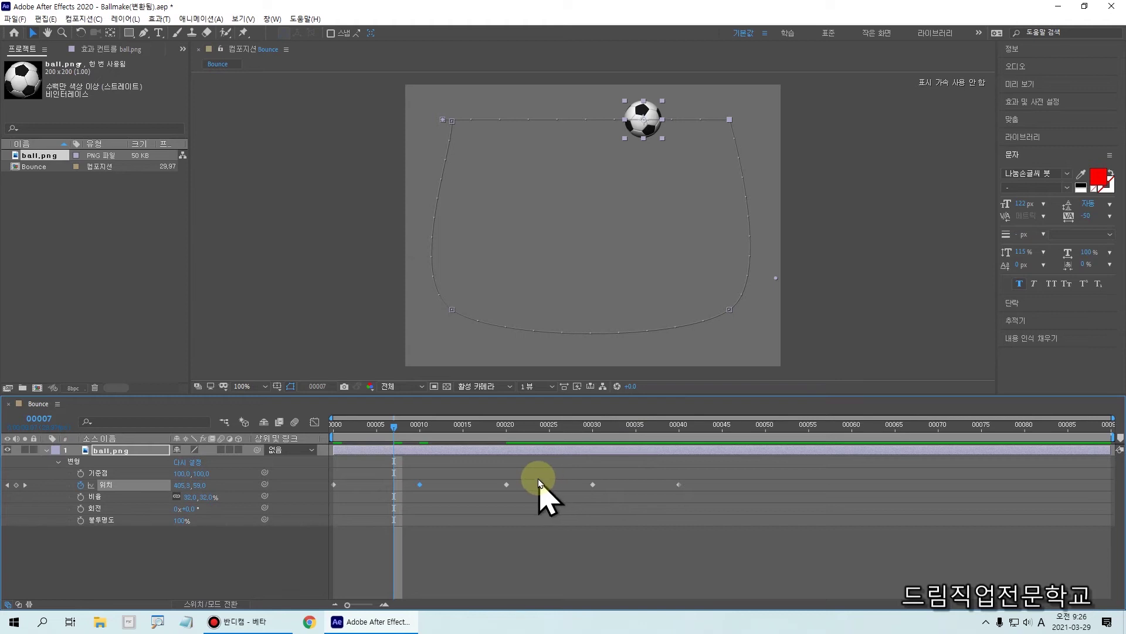
Select the Position keyframes at frames 20, 30 and 40 together and set their spatial interpolation to Linear (선형)
left_click_drag(698, 472, 503, 516)
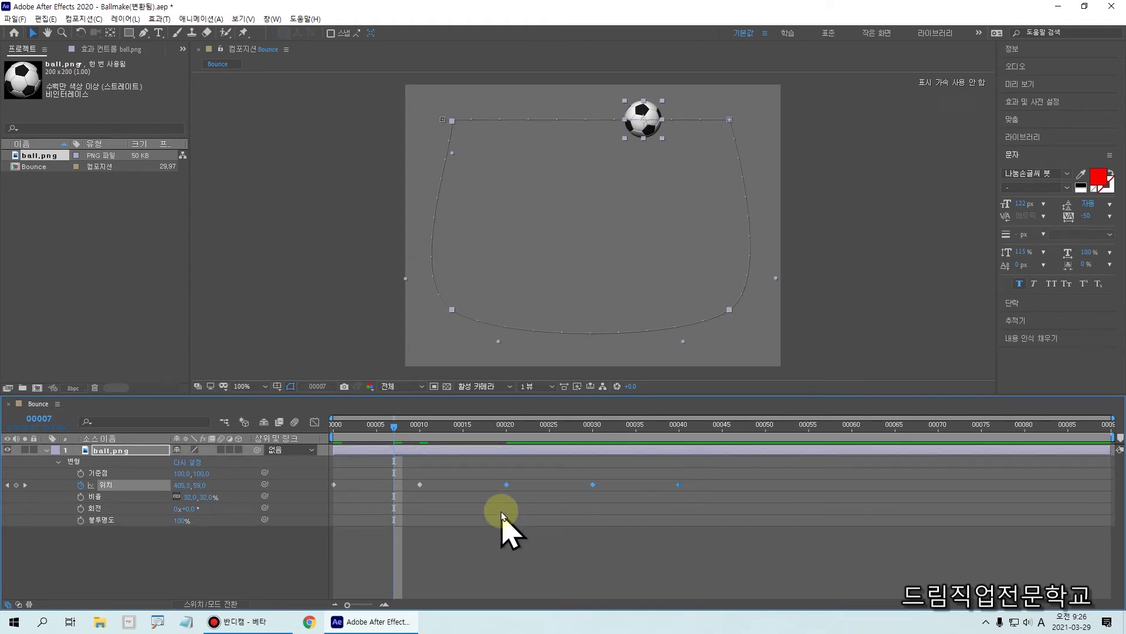
mouse_move(496, 461)
left_mouse_down()
mouse_move(629, 505)
mouse_move(707, 508)
left_mouse_up()
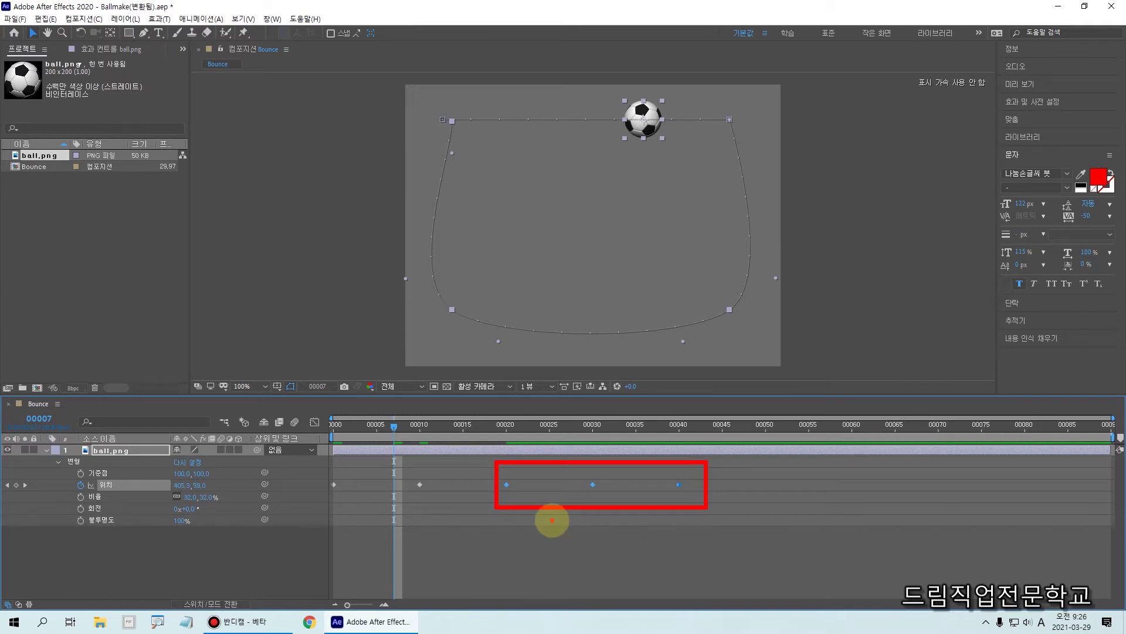
right_click(507, 485)
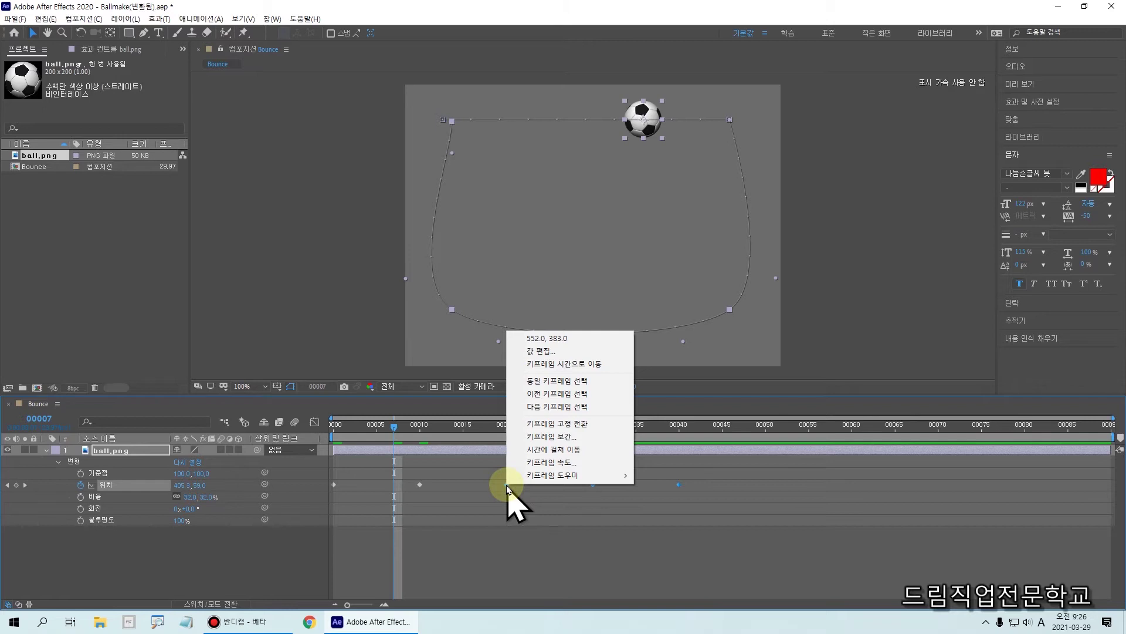
left_click(559, 437)
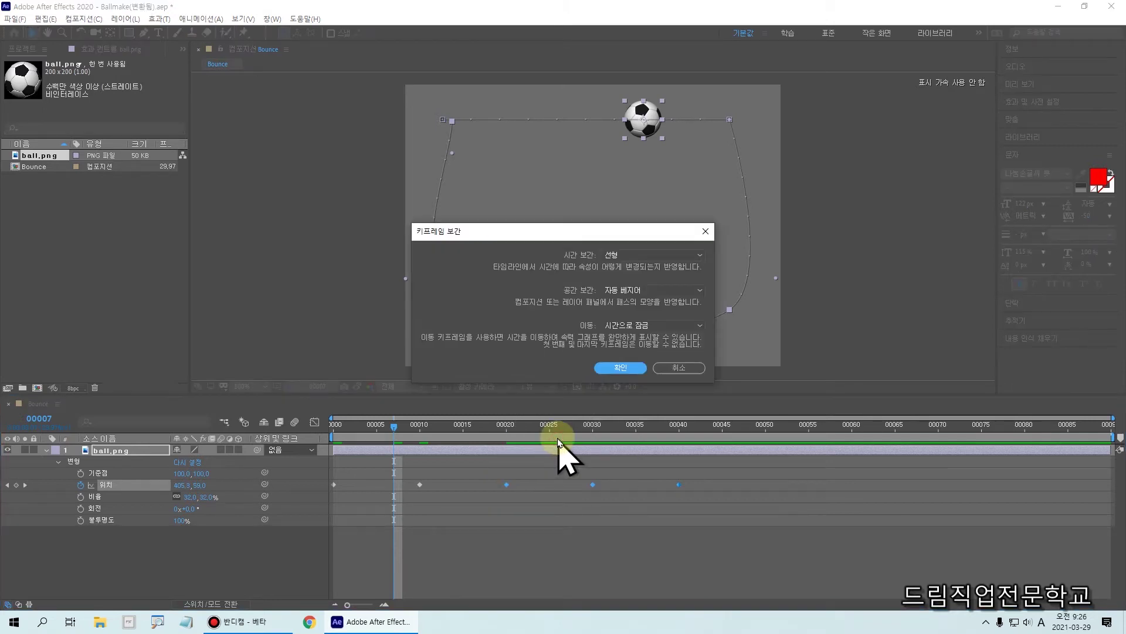
left_click(624, 290)
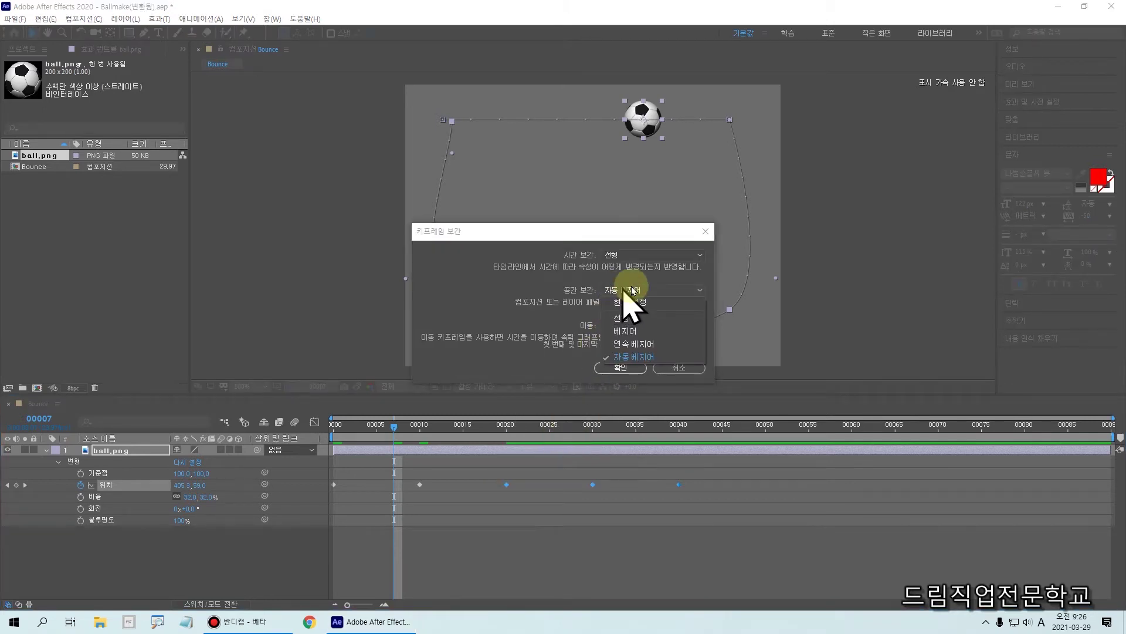
left_click(639, 323)
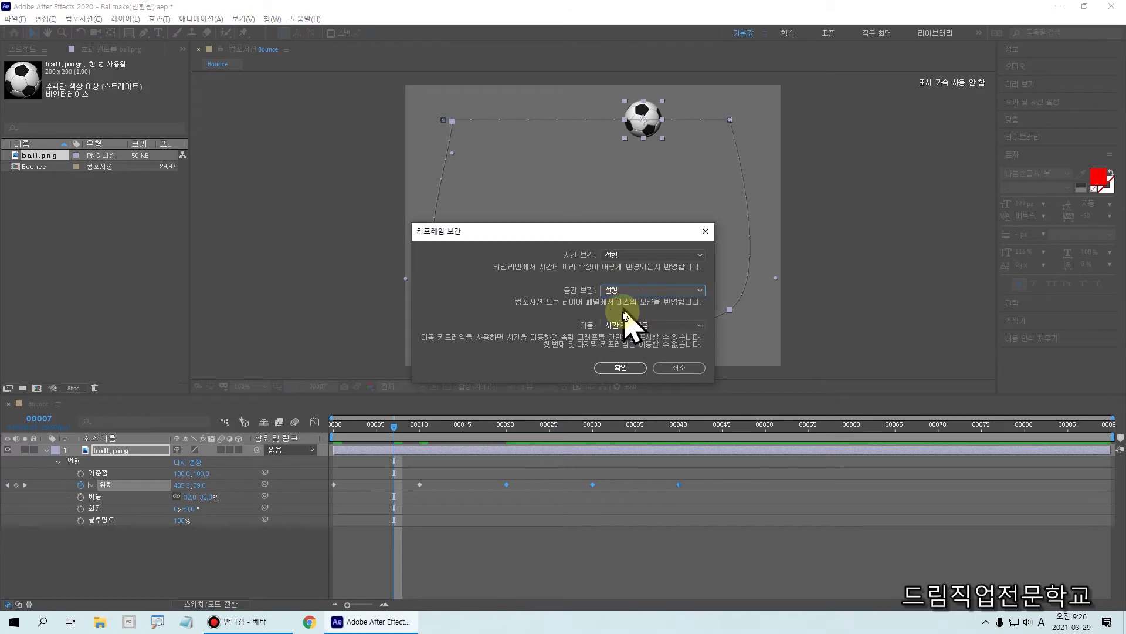
left_click(623, 368)
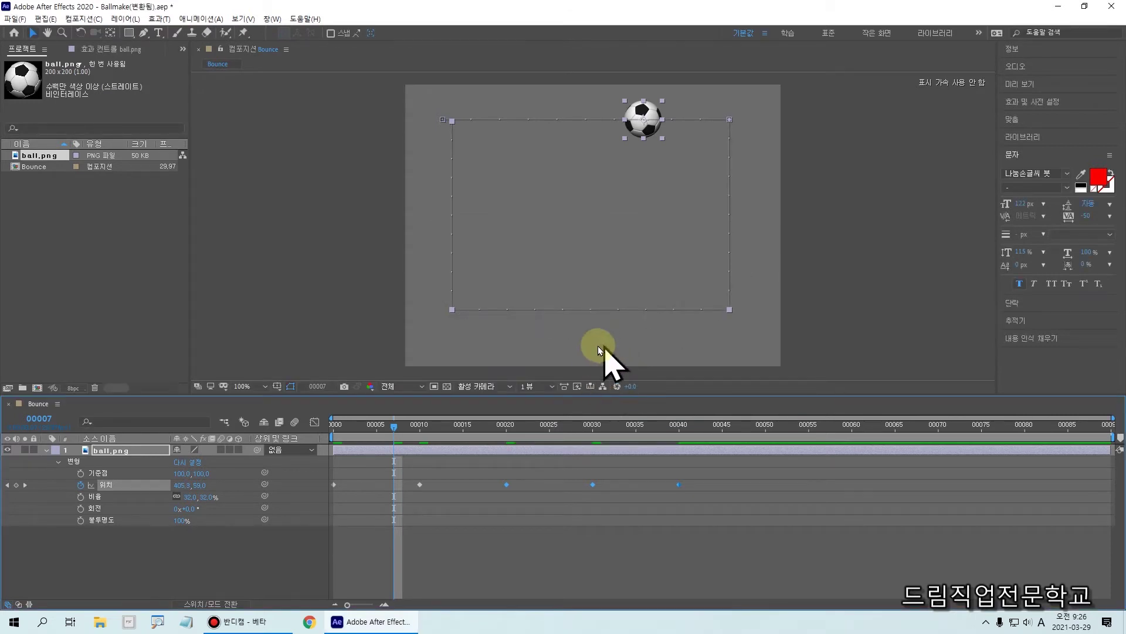
Preview the ball's movement along the straight-sided motion path and return the playhead to frame 0
mouse_move(461, 124)
left_mouse_down()
mouse_move(712, 121)
mouse_move(723, 217)
left_mouse_up()
mouse_move(727, 276)
left_mouse_down()
mouse_move(636, 304)
mouse_move(433, 302)
mouse_move(449, 138)
left_mouse_up()
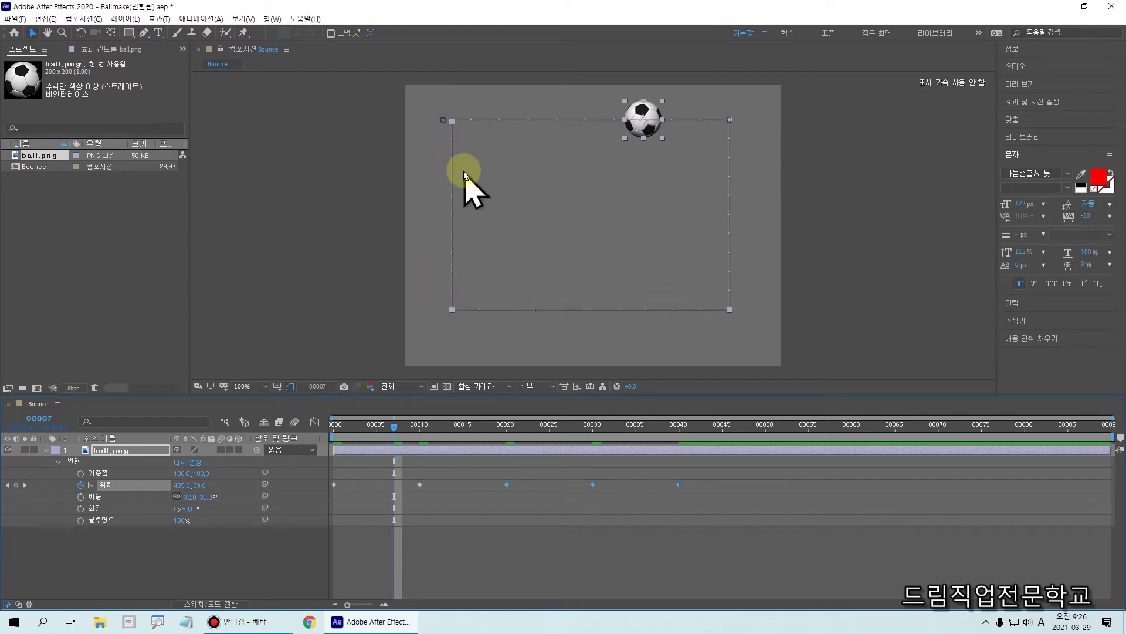
key("space")
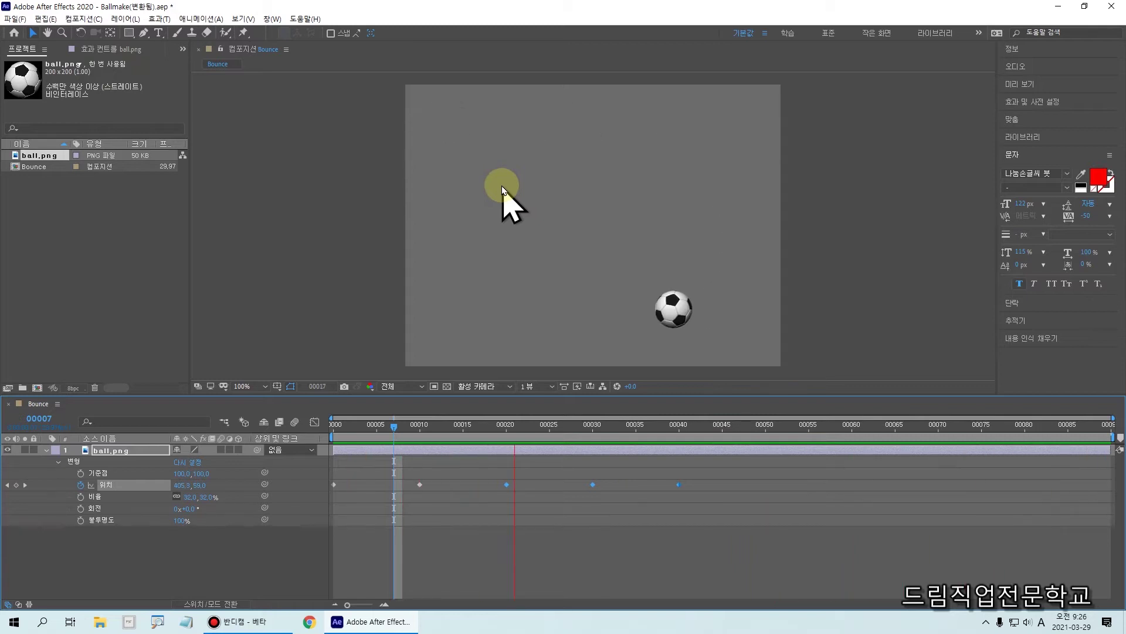
key("space")
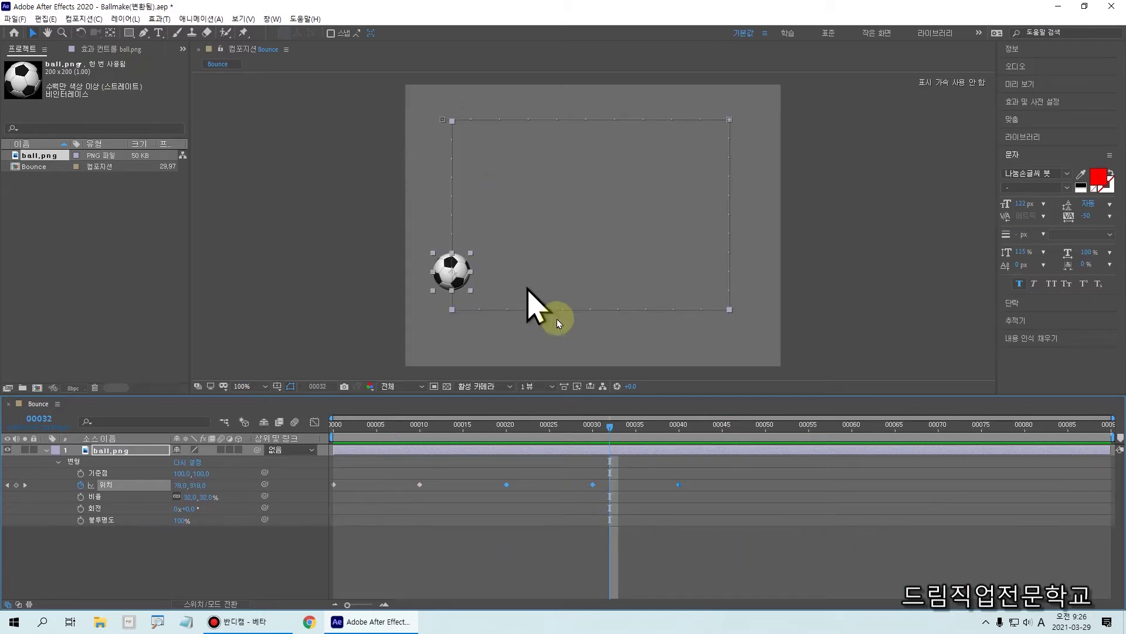
left_click(597, 450)
left_click_drag(613, 432, 280, 424)
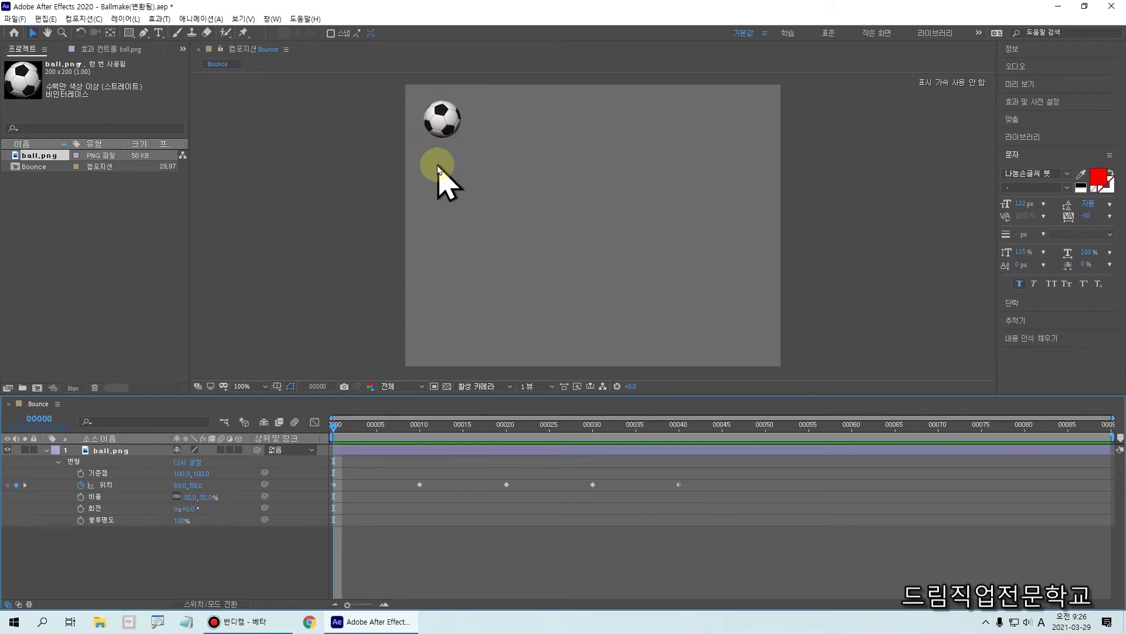
Move the playhead to frame 10 and on to the Position keyframe at frame 20
left_click_drag(463, 429, 421, 433)
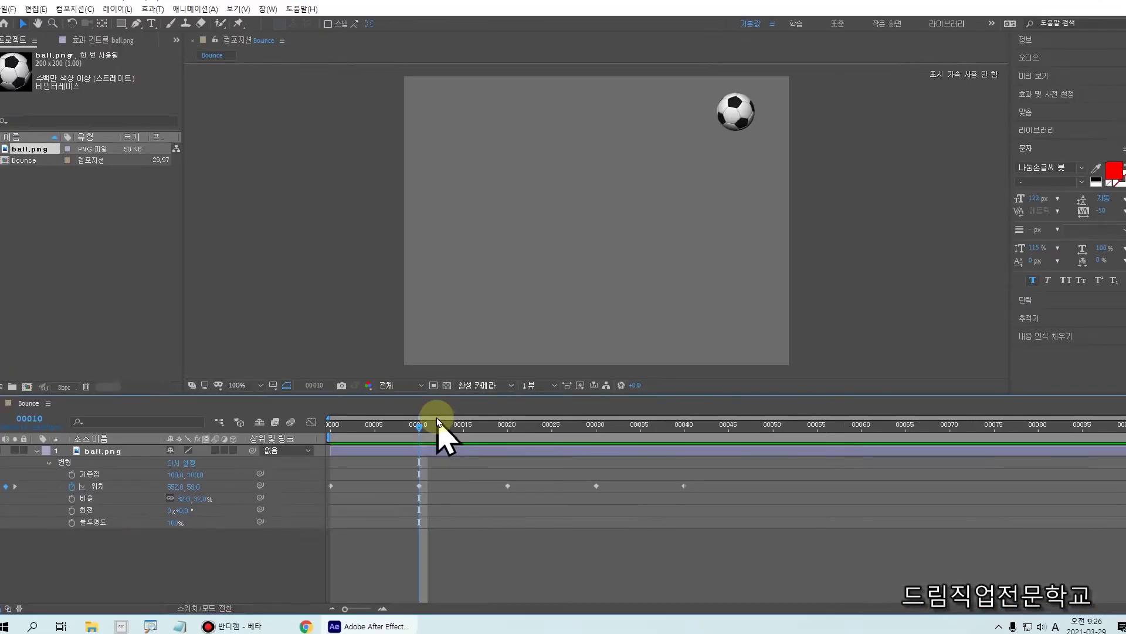
left_click(577, 550)
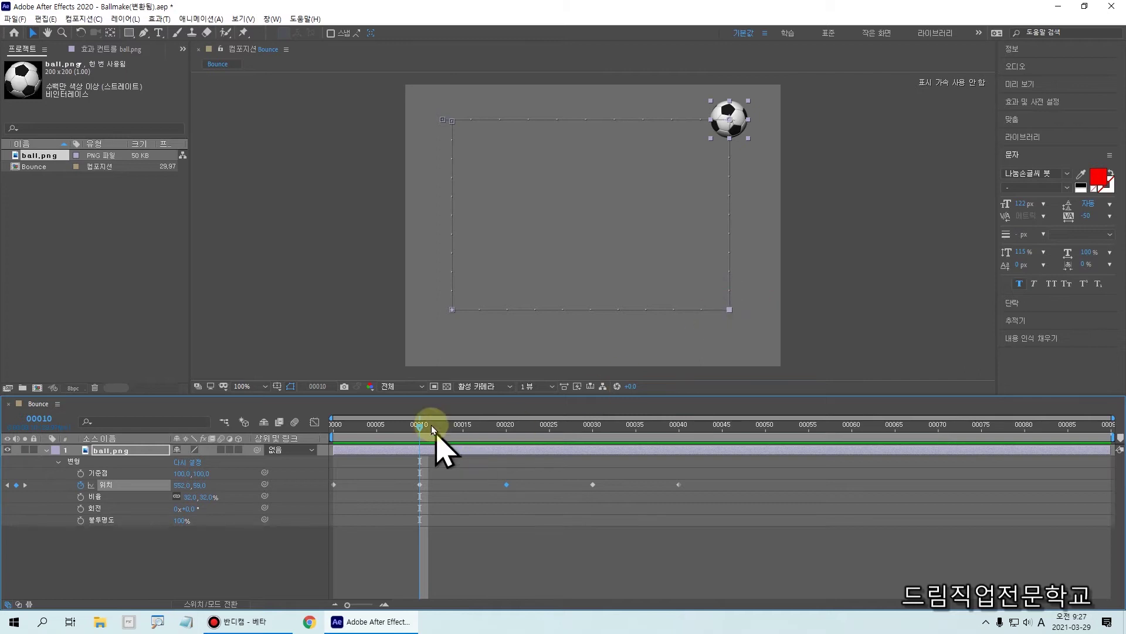
mouse_move(420, 427)
left_mouse_down()
mouse_move(506, 437)
mouse_move(519, 500)
left_mouse_up()
left_click_drag(505, 410, 506, 571)
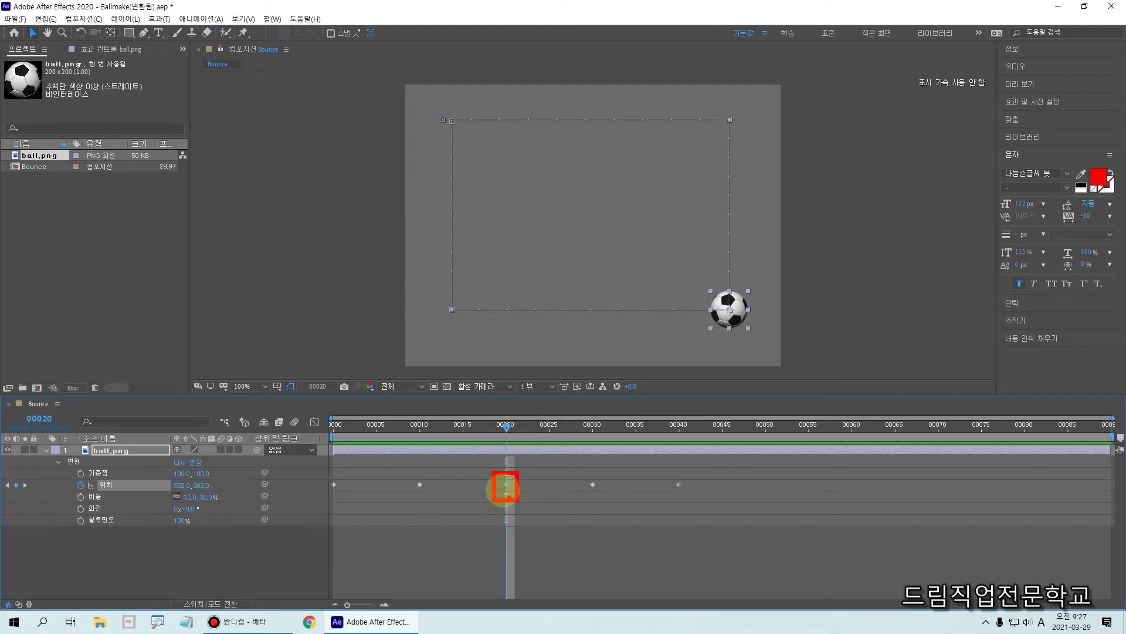
Set the incoming speed of the Position keyframe at frame 20 to 1239 pixels/sec in its keyframe velocity (키프레임 속도) settings
left_click(508, 485)
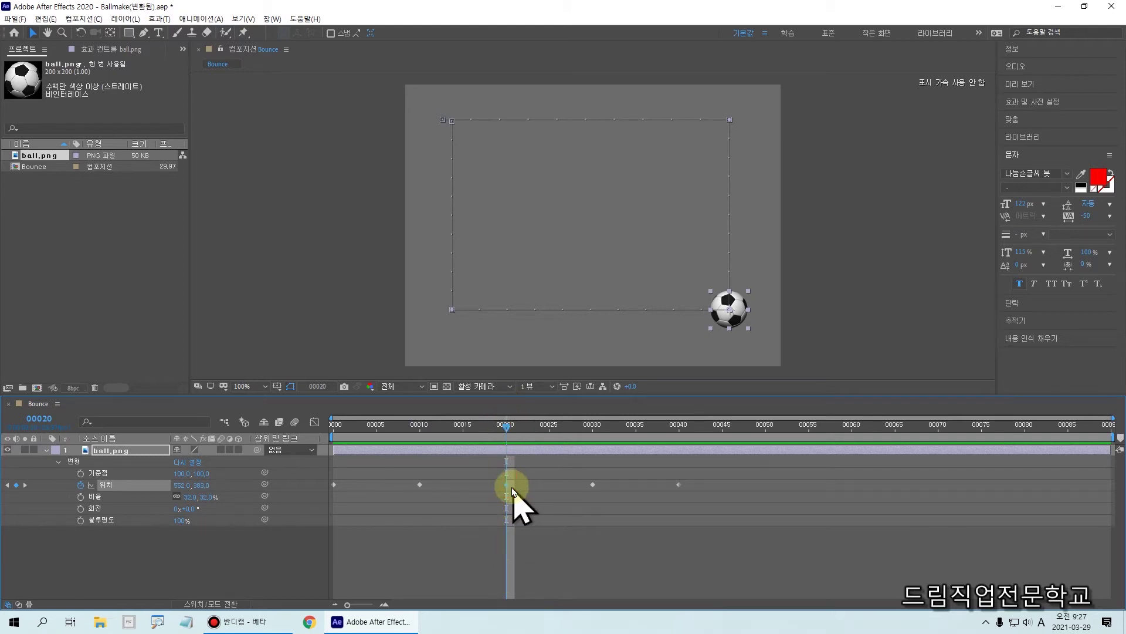
left_click(507, 485)
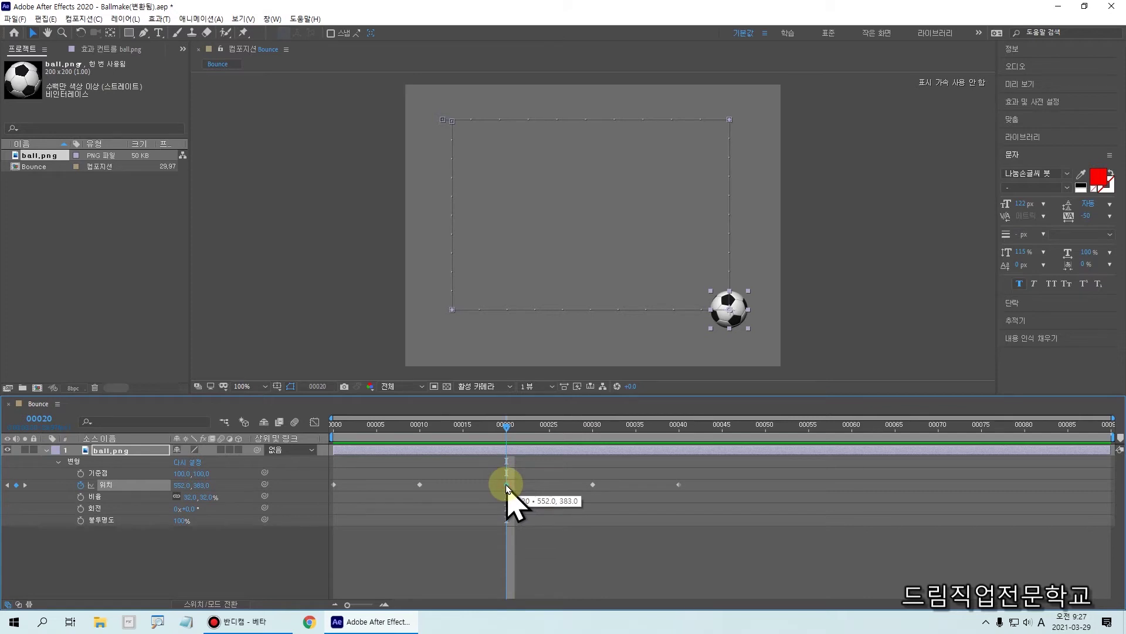
right_click(508, 486)
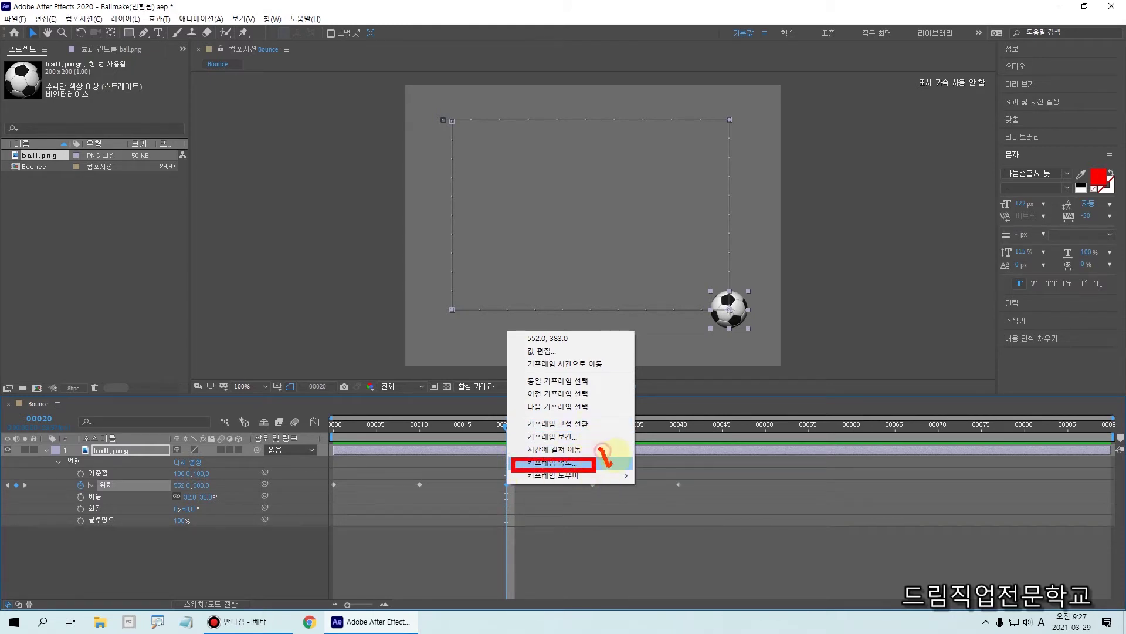
left_click(601, 460)
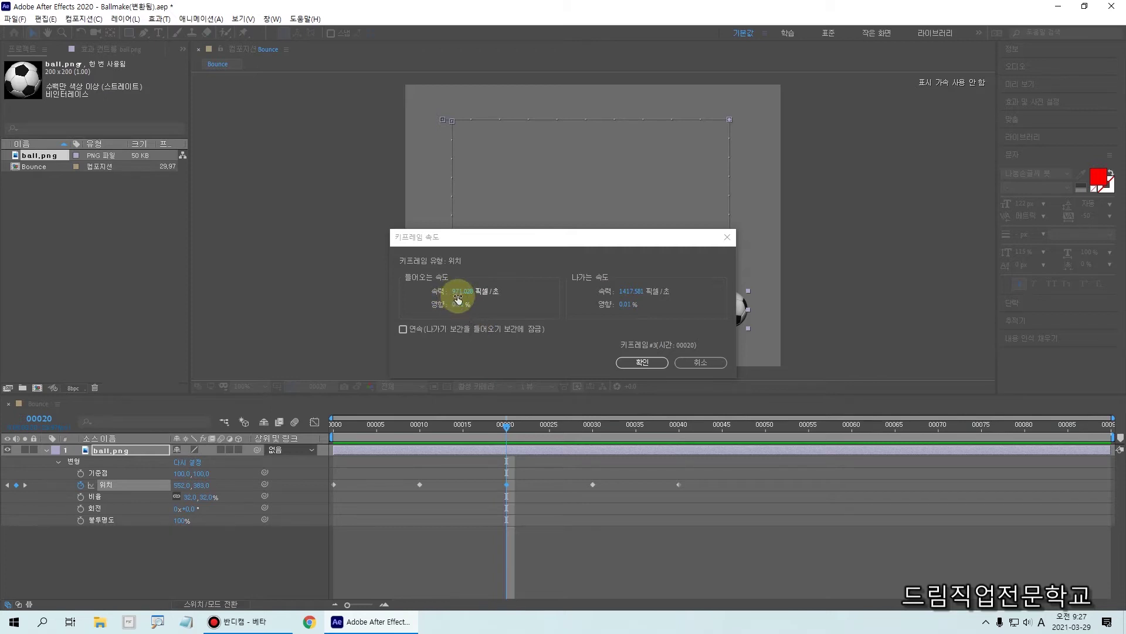
left_click_drag(505, 244, 328, 173)
left_click(284, 219)
type("1096")
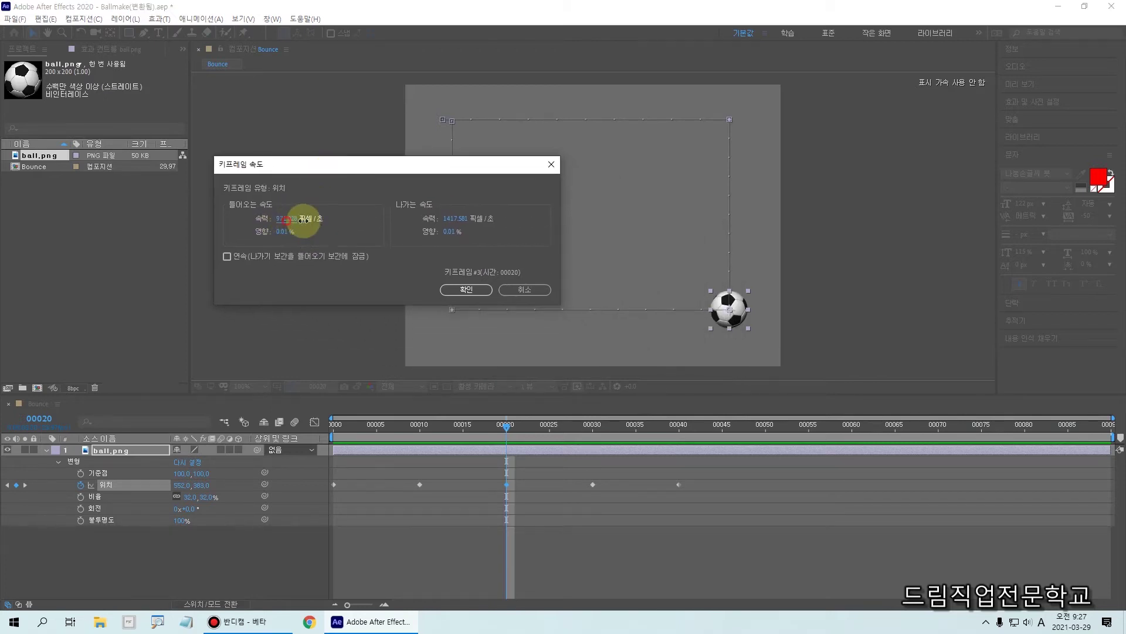
left_click(349, 220)
left_click_drag(286, 218, 382, 241)
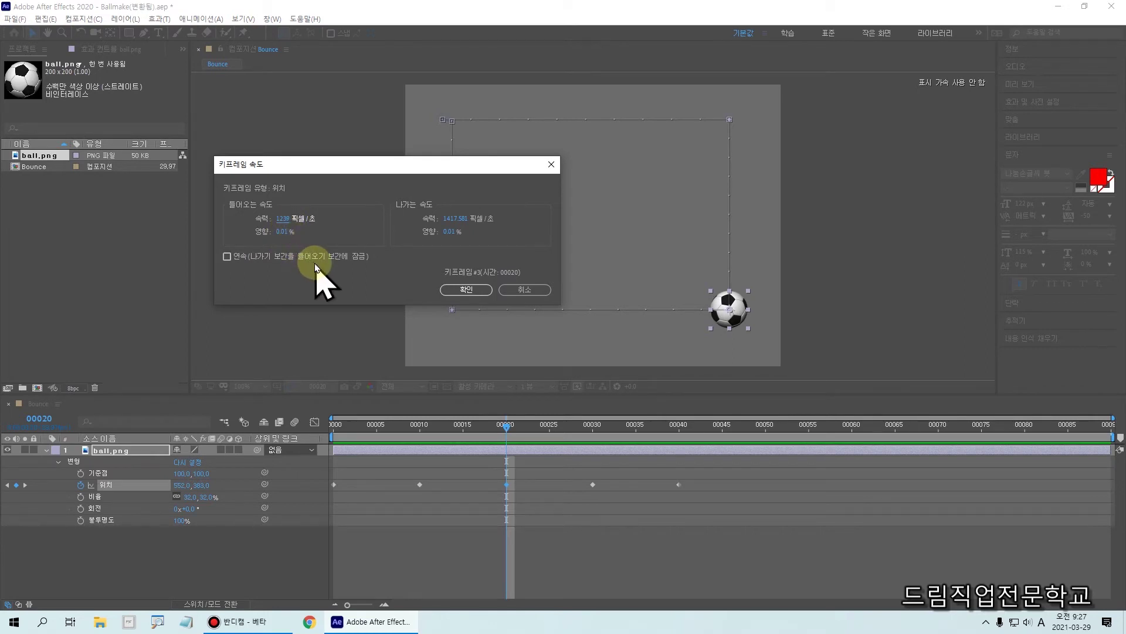
left_click(461, 290)
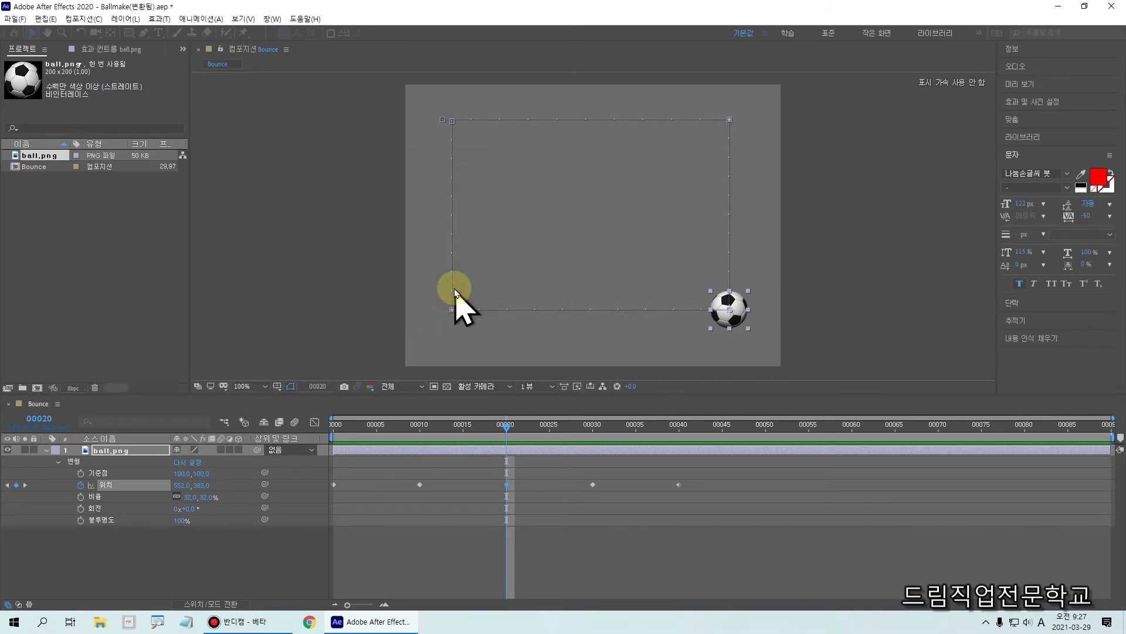
left_click(740, 320)
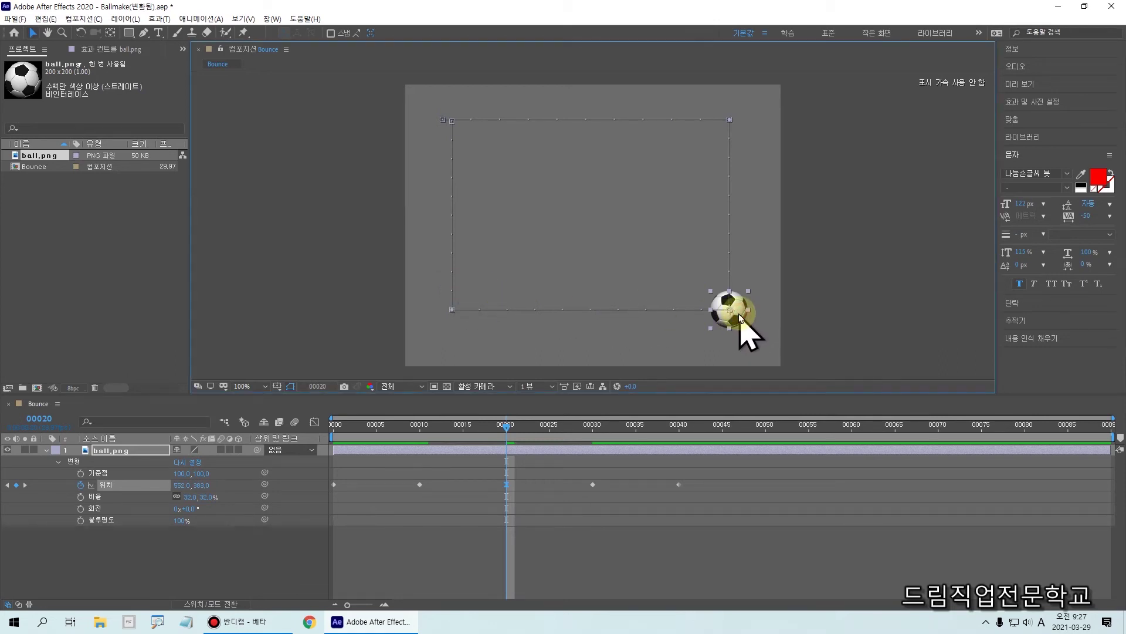
Set the incoming velocity influence of the Position keyframe at frame 20 to 100%
right_click(509, 491)
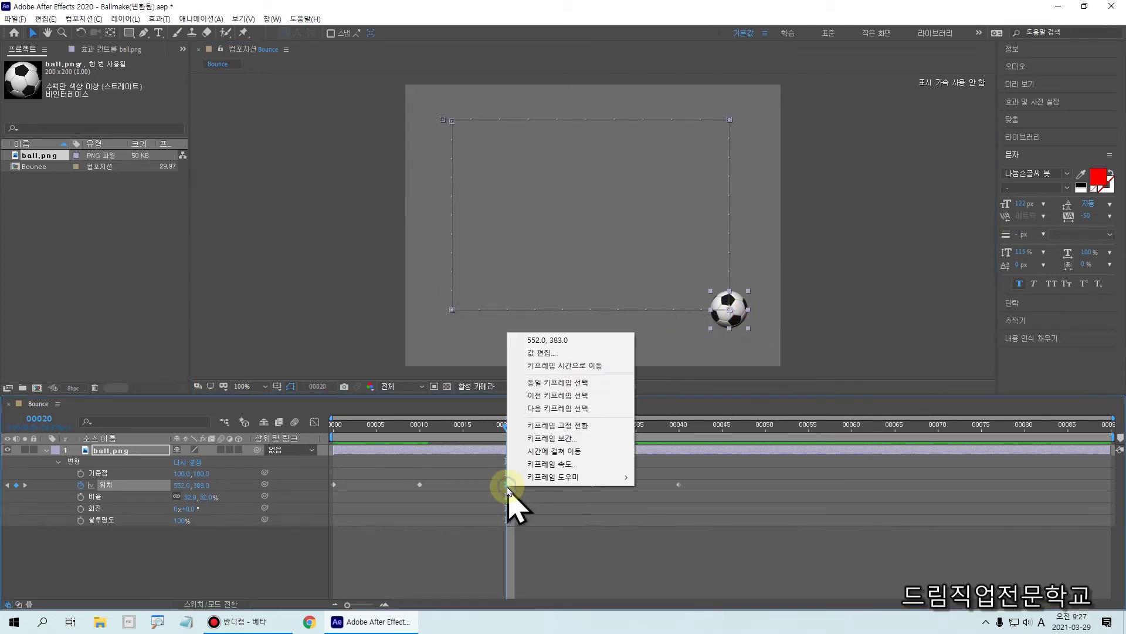
left_click(564, 465)
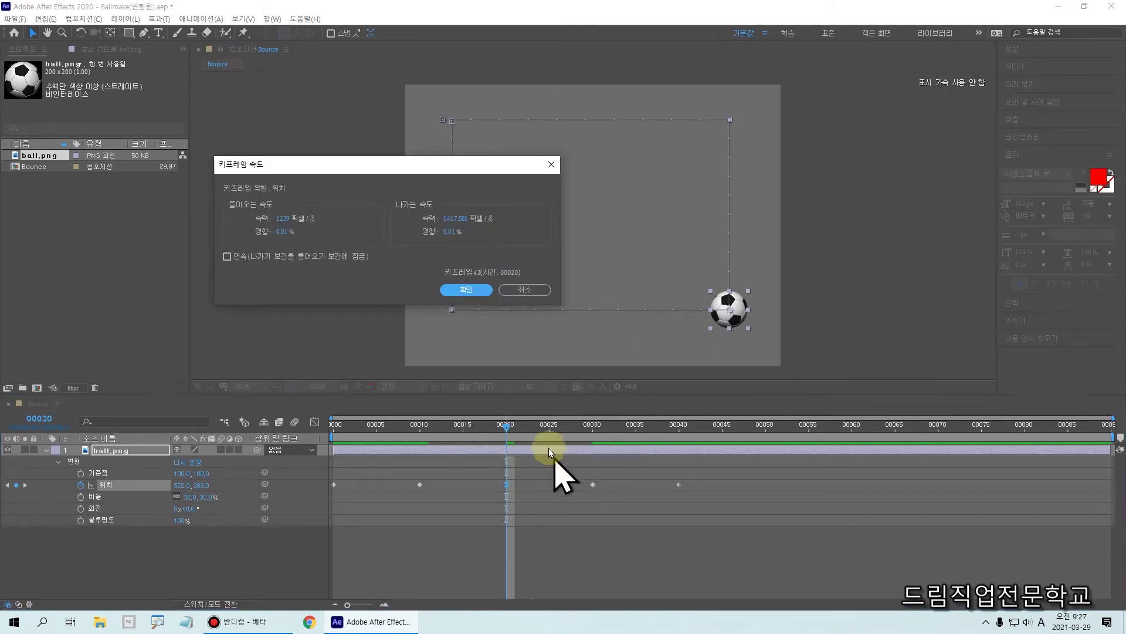
left_click_drag(281, 230, 336, 231)
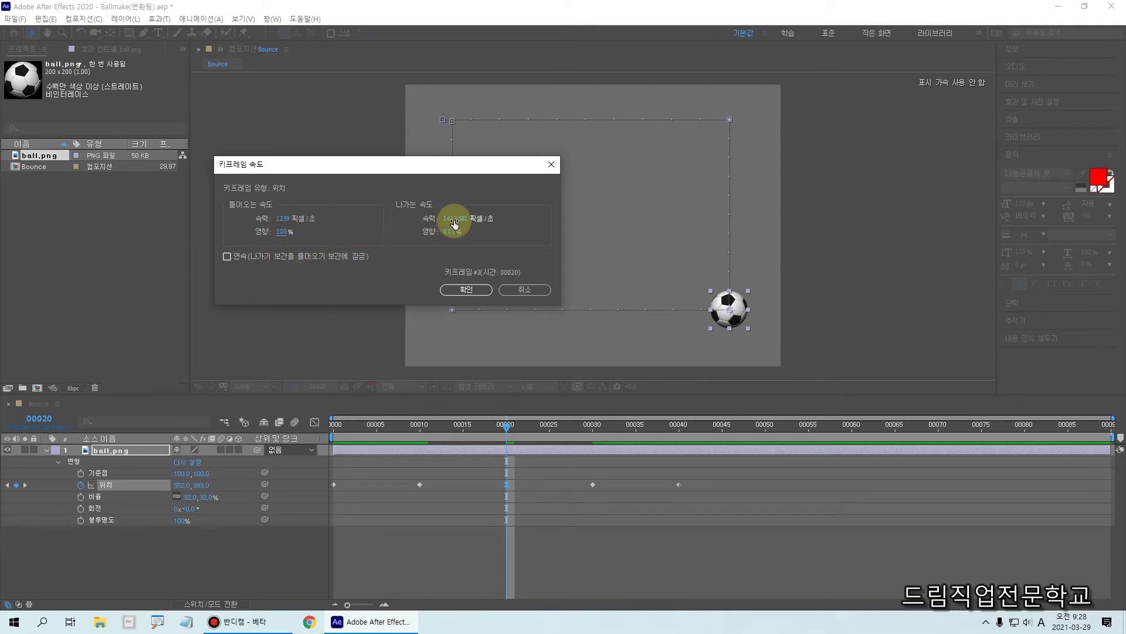
left_click(466, 289)
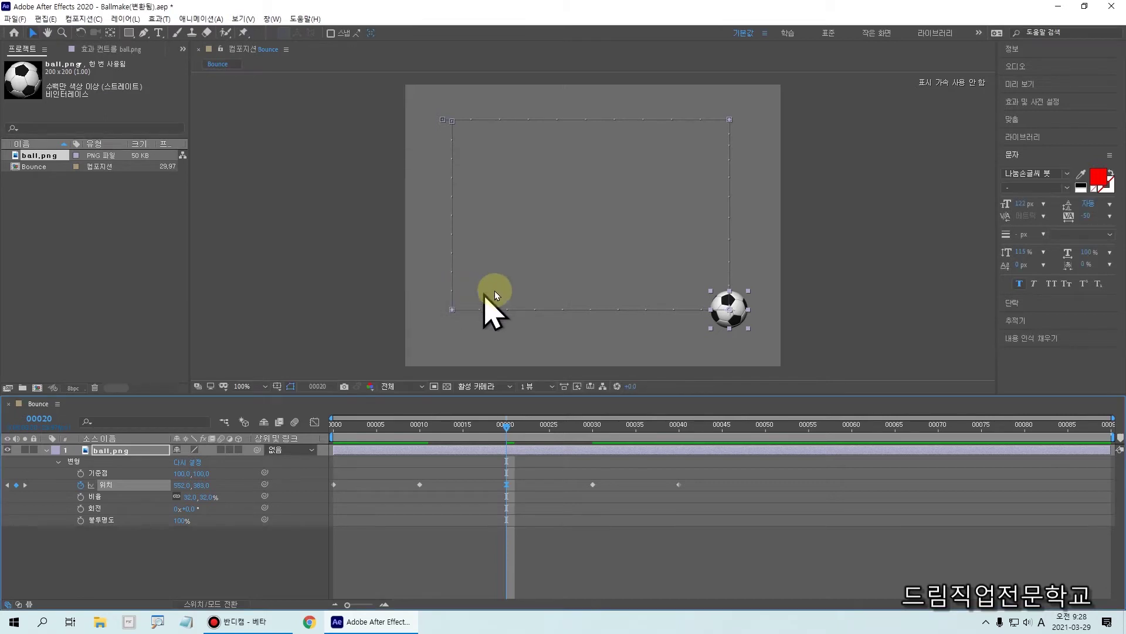
Deselect the ball layer and preview its movement, including a playback from frame 0
right_click(742, 309)
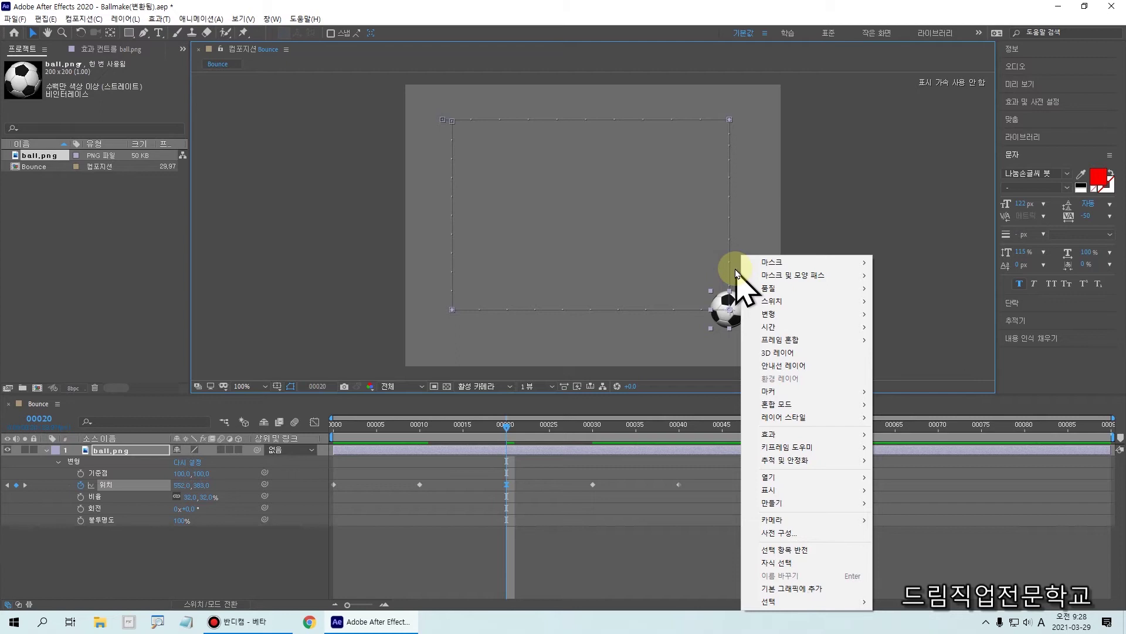
left_click(743, 208)
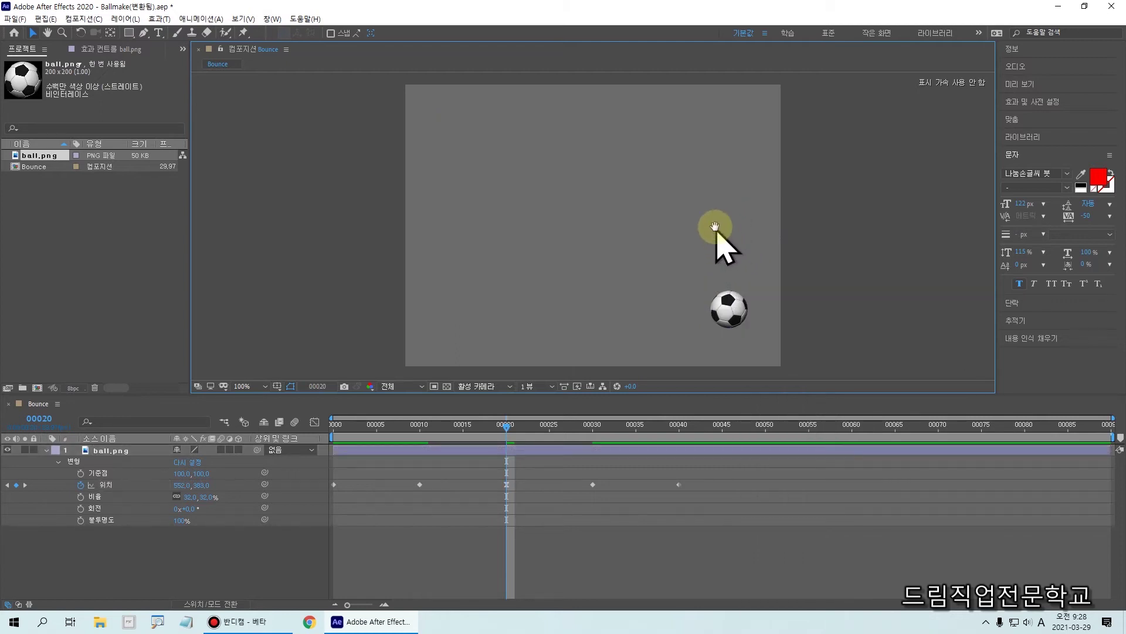
key("space")
key("space")
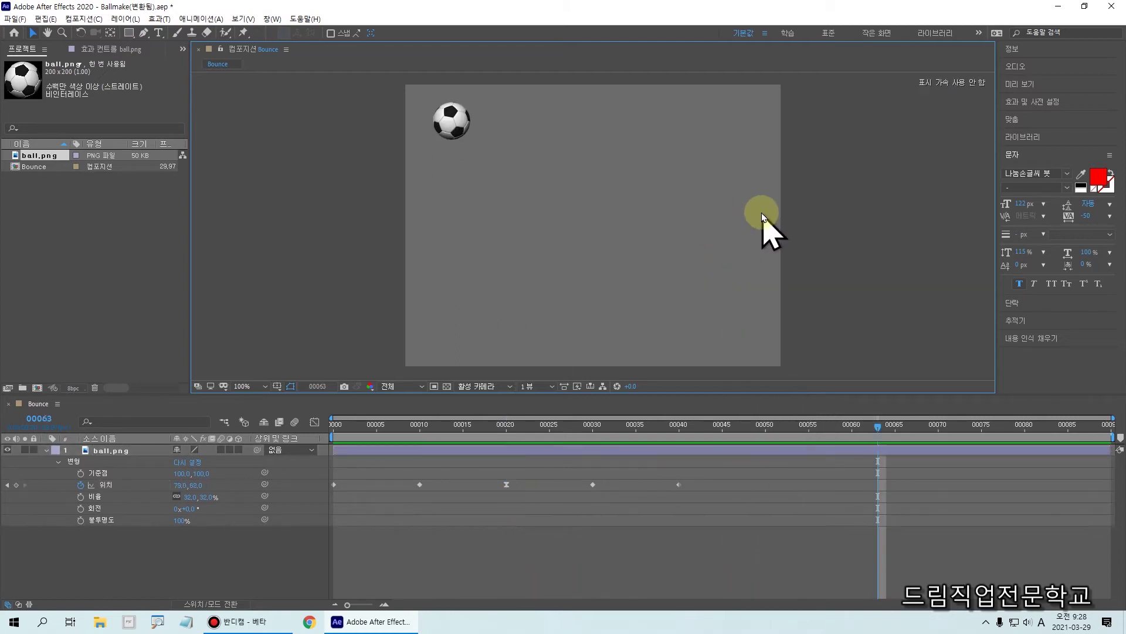
left_click(553, 440)
key("Home")
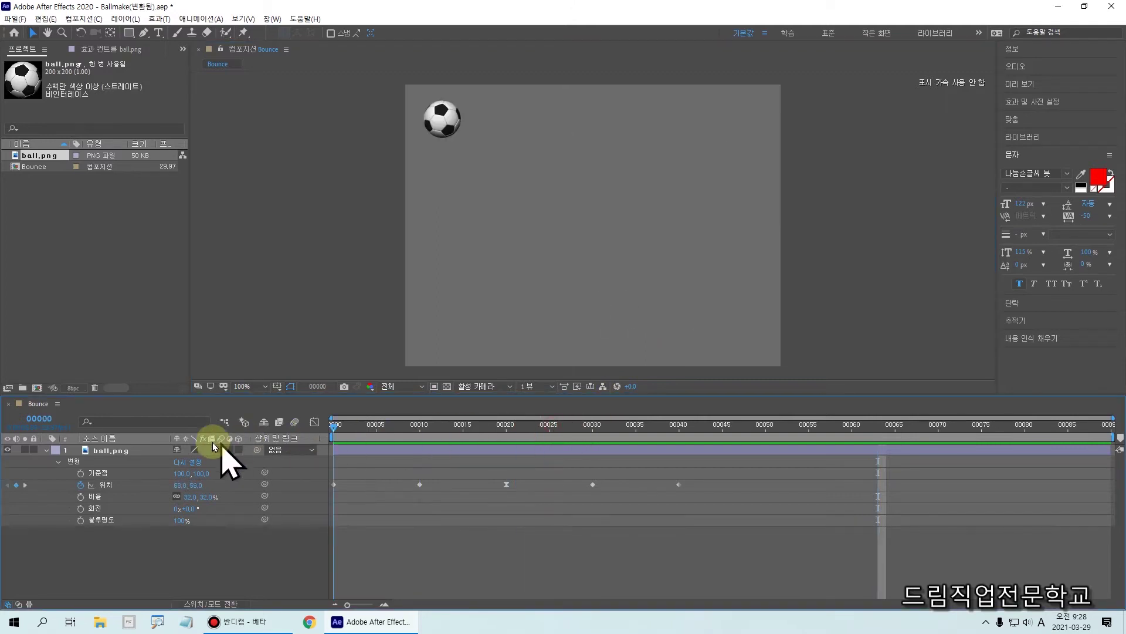
key("space")
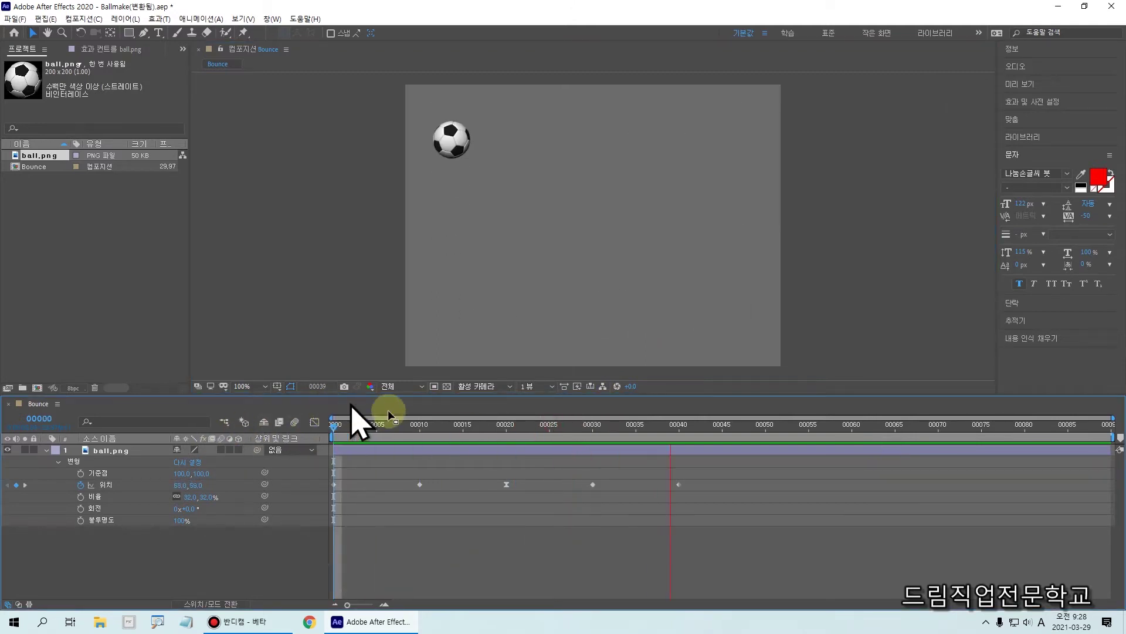
key("space")
Return to frame 20 and set its Position keyframe's incoming velocity to 5000 pixels/sec with 100% influence
left_click(507, 484)
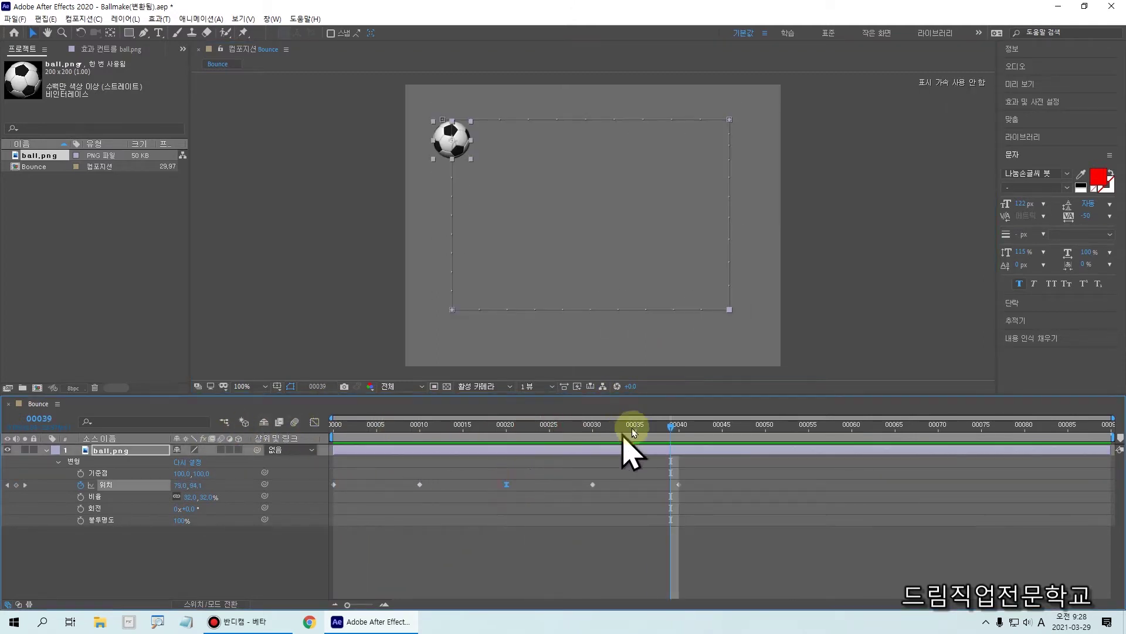
left_click_drag(666, 427, 507, 487)
right_click(507, 486)
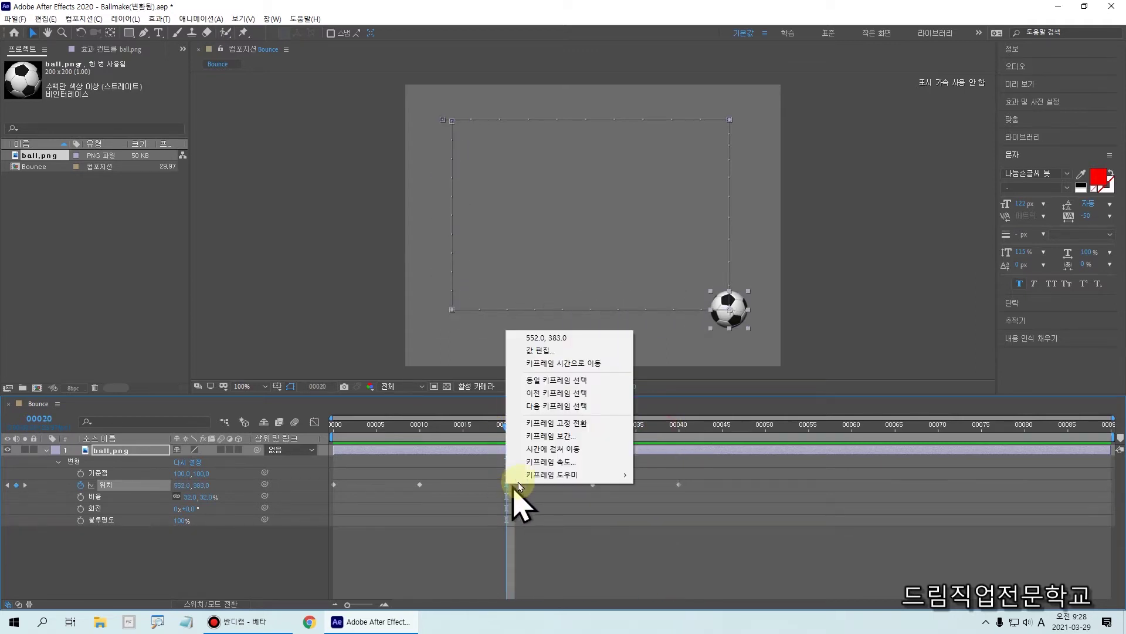
left_click(555, 463)
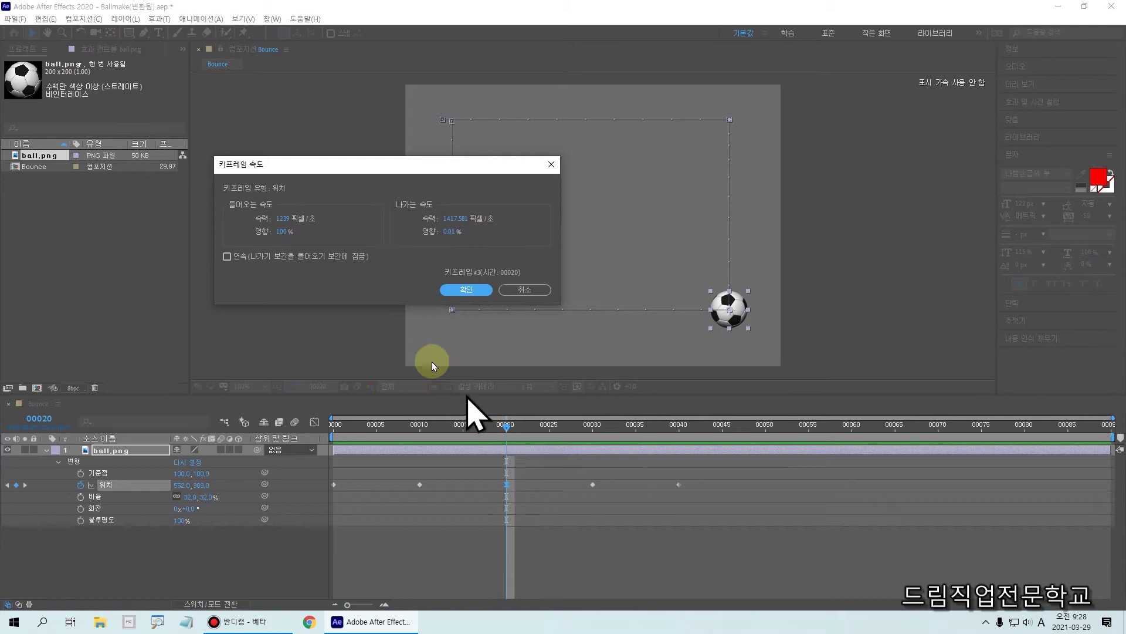
left_click(282, 218)
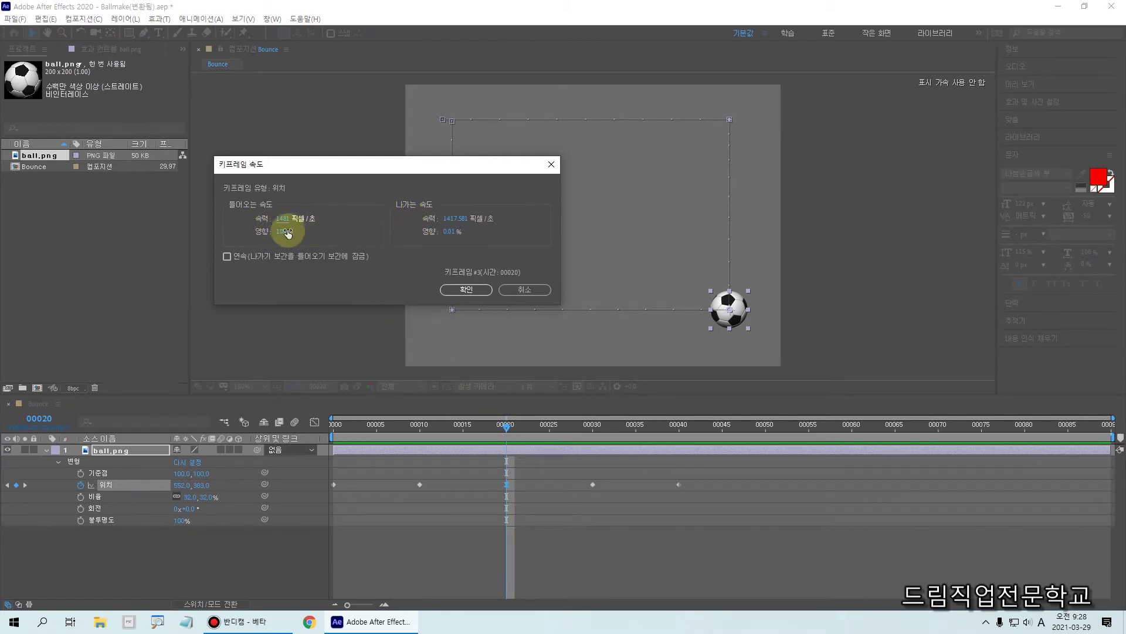
type("0")
left_click_drag(282, 220, 365, 239)
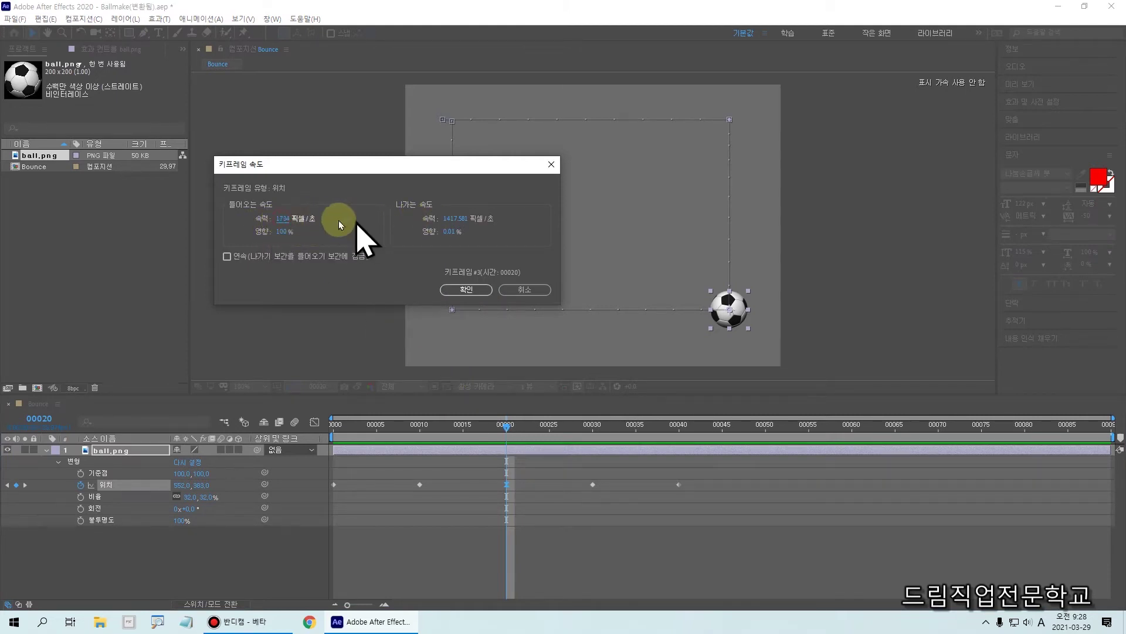
left_click(278, 217)
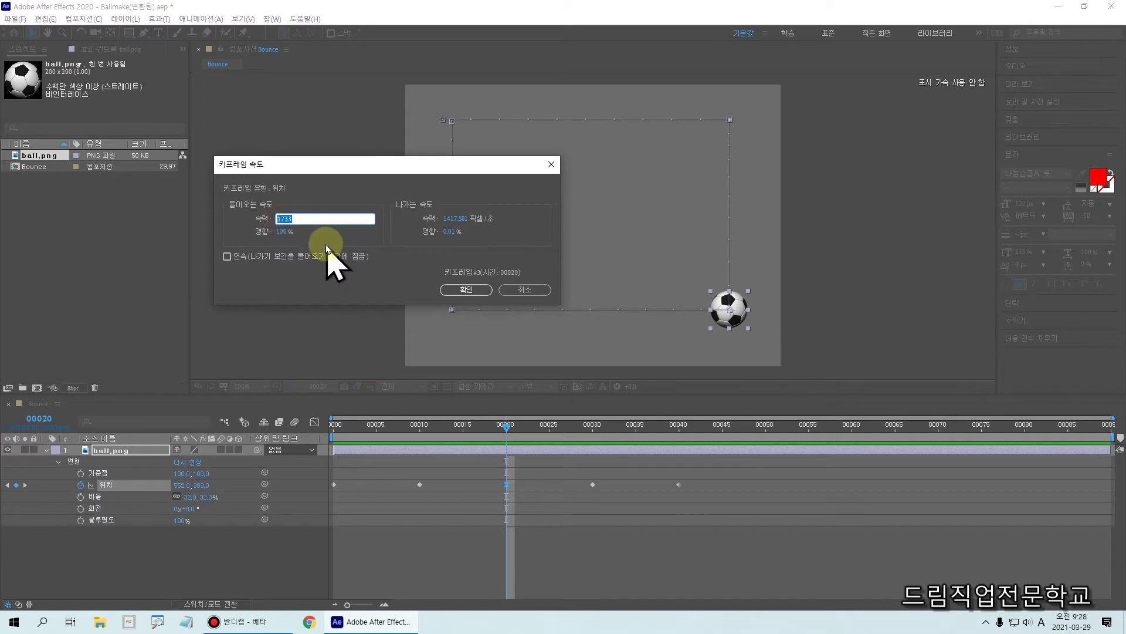
type("5000")
left_click(321, 241)
left_click(282, 232)
type("100")
key("Return")
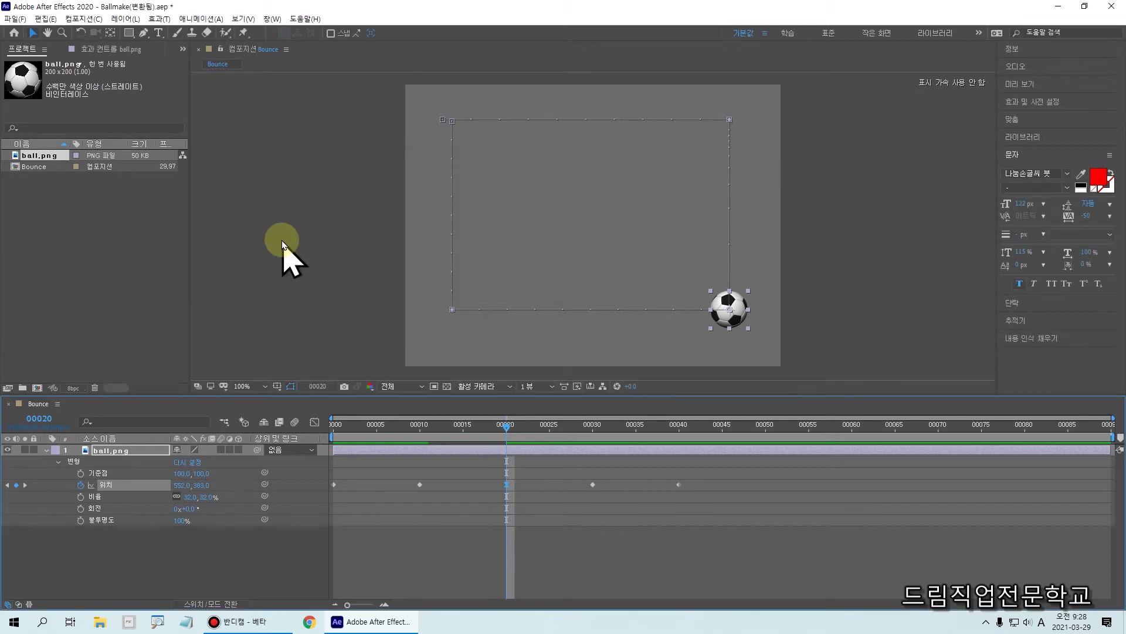
Review the frame 20 keyframe's incoming speed and influence, and examine the frame spacing along the path's vertical segment leading to it
right_click(740, 304)
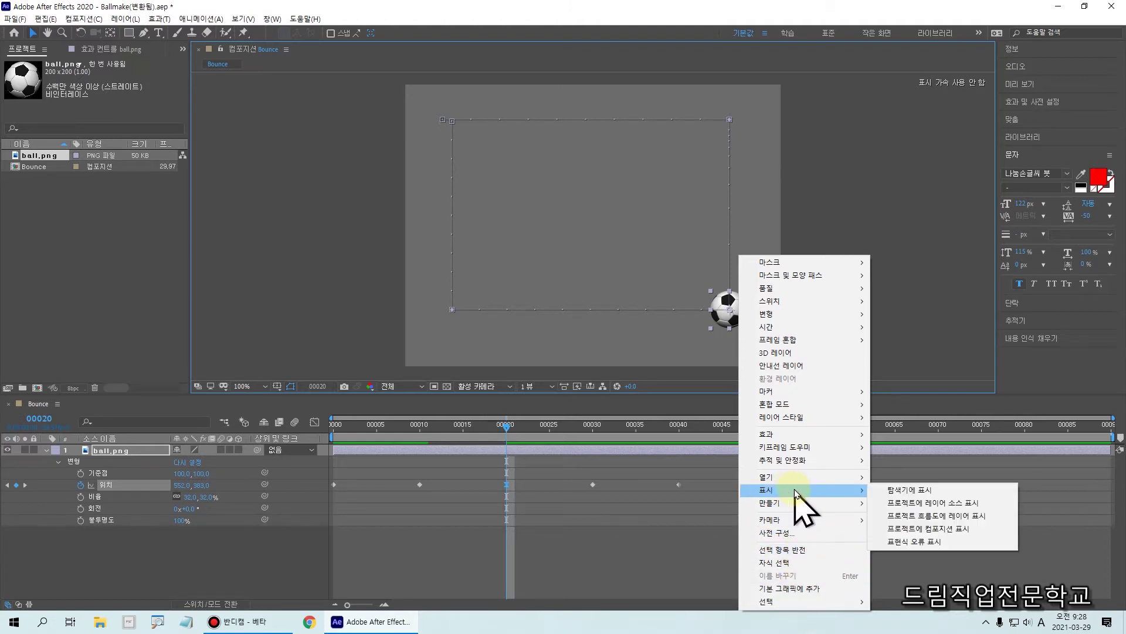
right_click(506, 485)
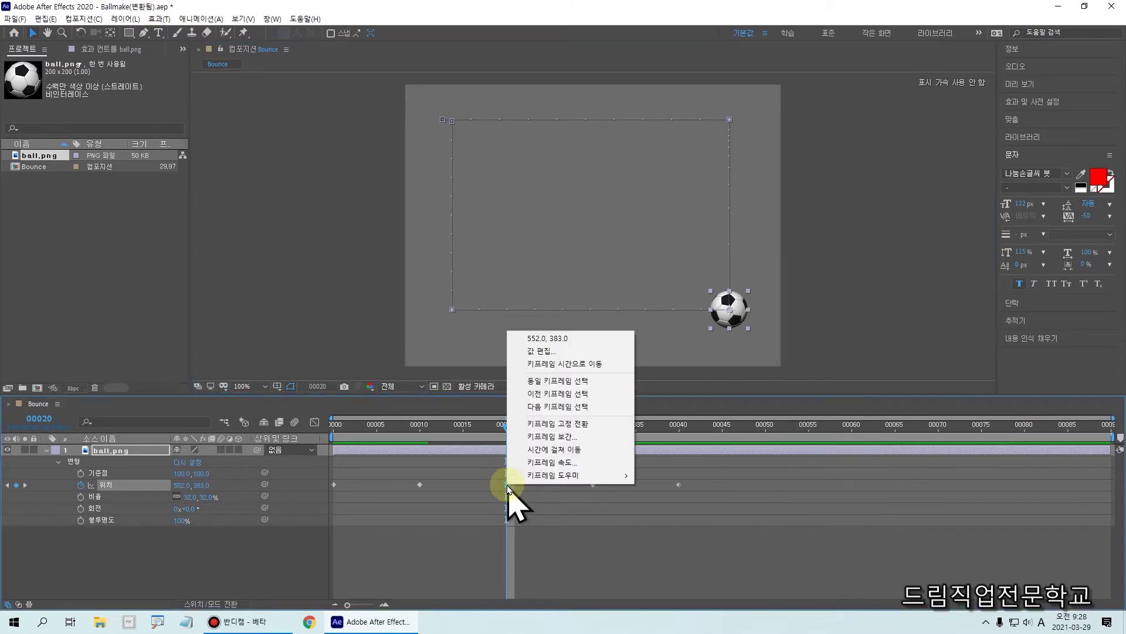
left_click(541, 469)
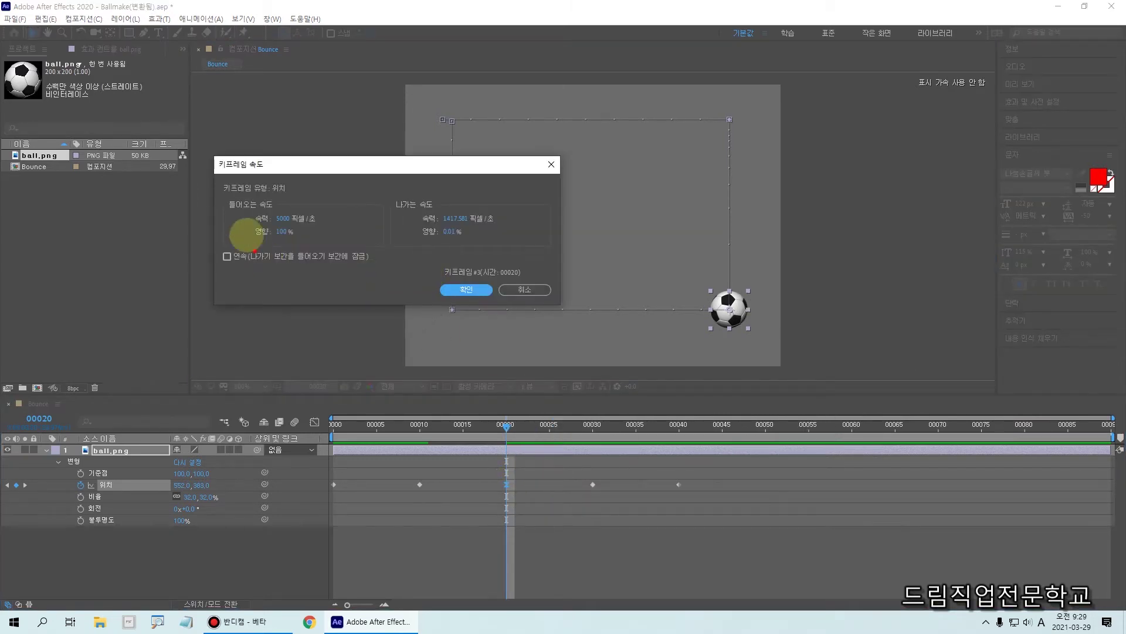
left_click_drag(213, 193, 349, 228)
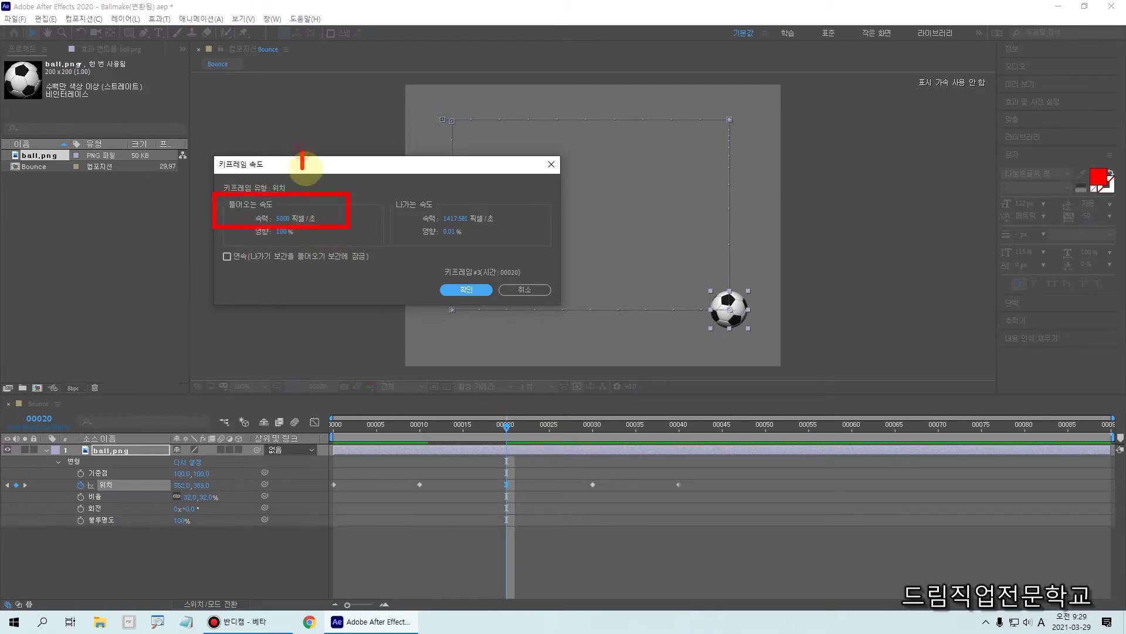
mouse_move(304, 174)
left_mouse_down()
mouse_move(314, 154)
mouse_move(318, 174)
mouse_move(322, 151)
mouse_move(352, 170)
left_mouse_up()
mouse_move(249, 243)
left_mouse_down()
mouse_move(310, 241)
mouse_move(315, 256)
mouse_move(356, 230)
mouse_move(382, 245)
mouse_move(390, 218)
mouse_move(396, 237)
left_mouse_up()
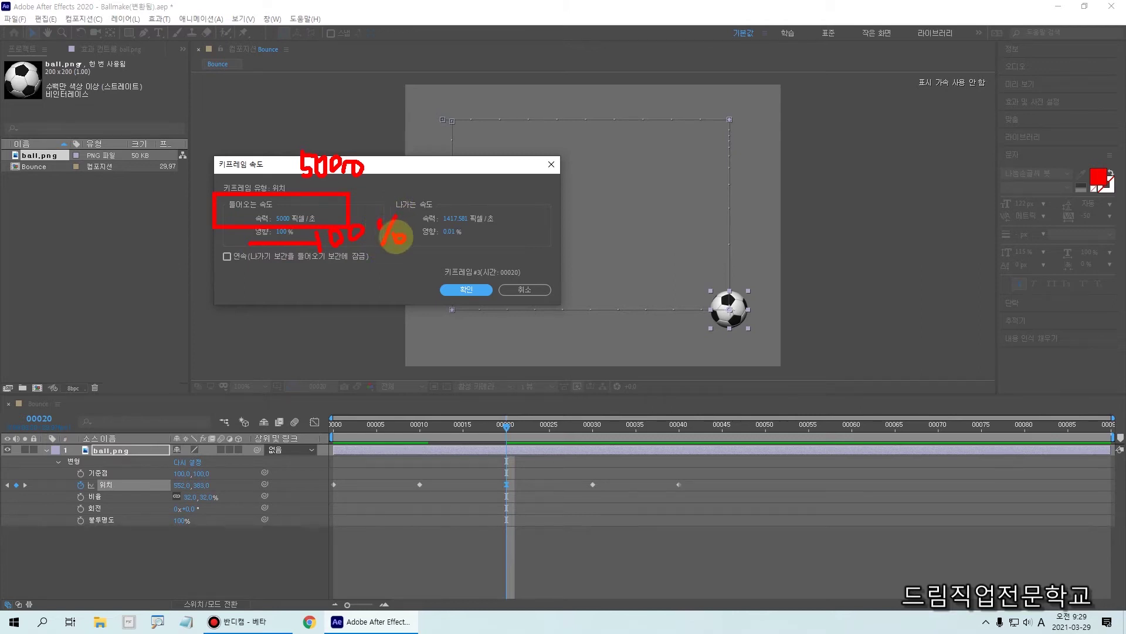
mouse_move(199, 144)
left_mouse_down()
mouse_move(364, 271)
mouse_move(397, 279)
mouse_move(394, 292)
left_mouse_up()
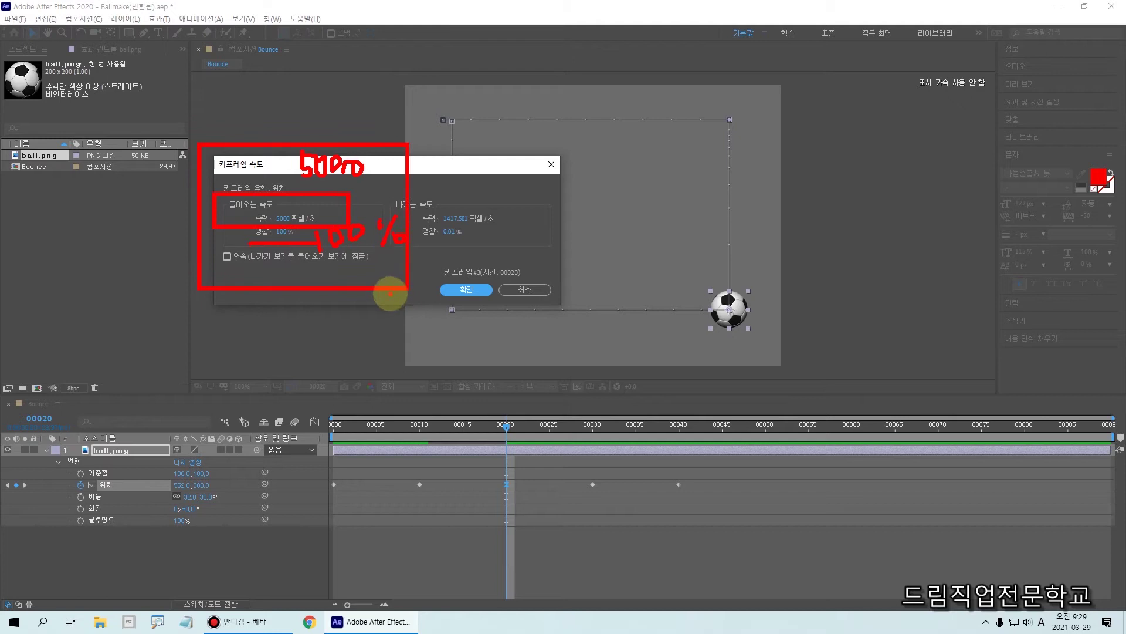
left_click(464, 289)
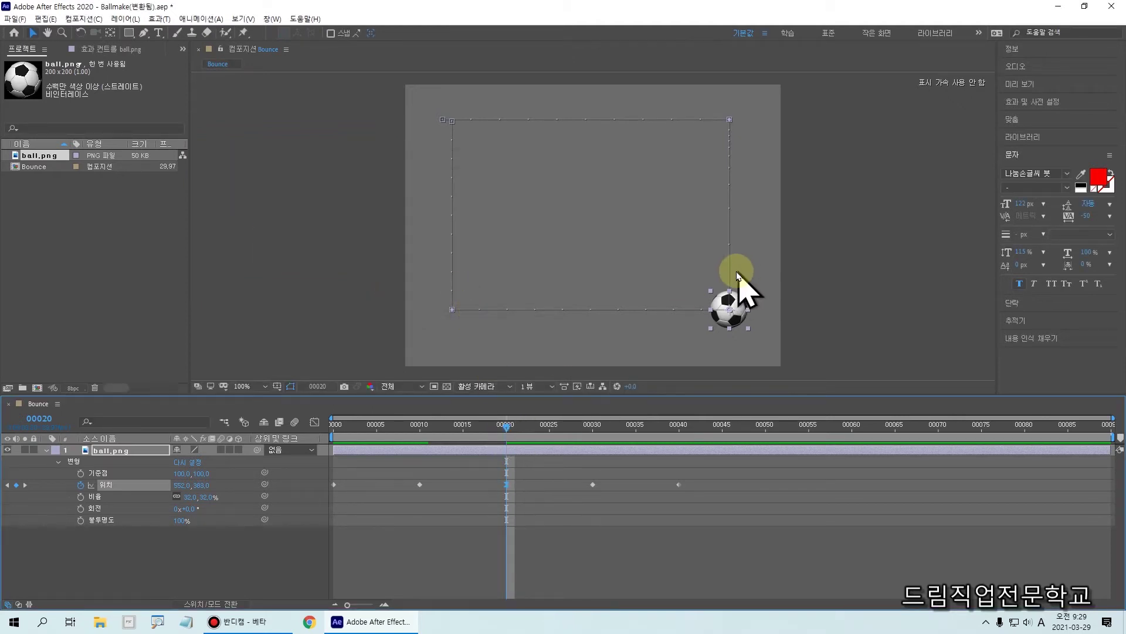
left_click_drag(702, 89, 757, 325)
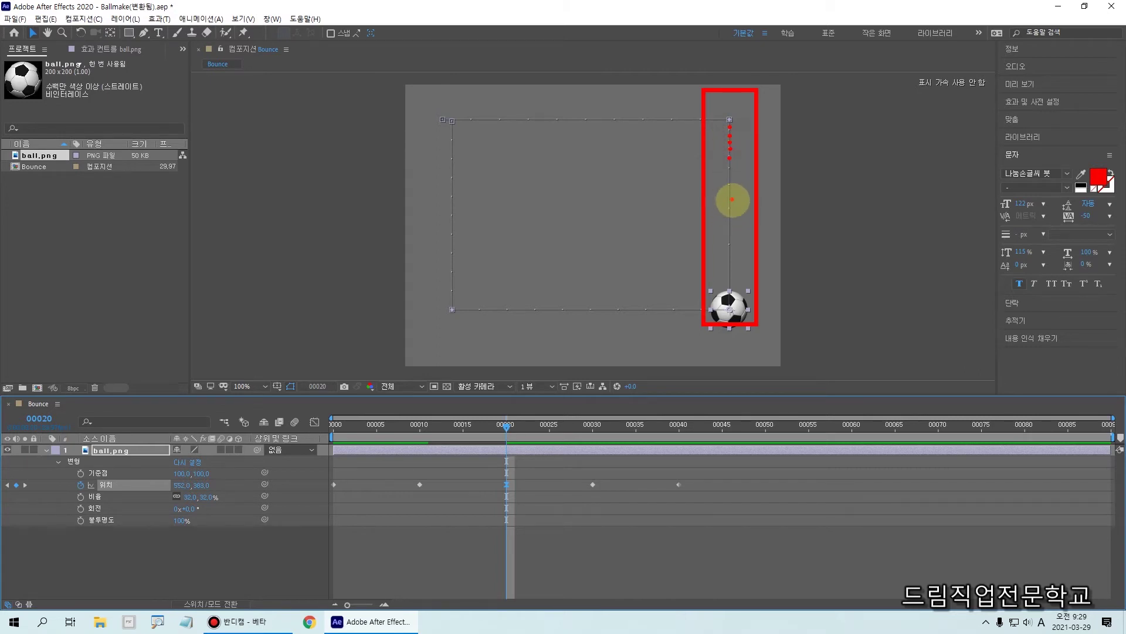
left_click(730, 247)
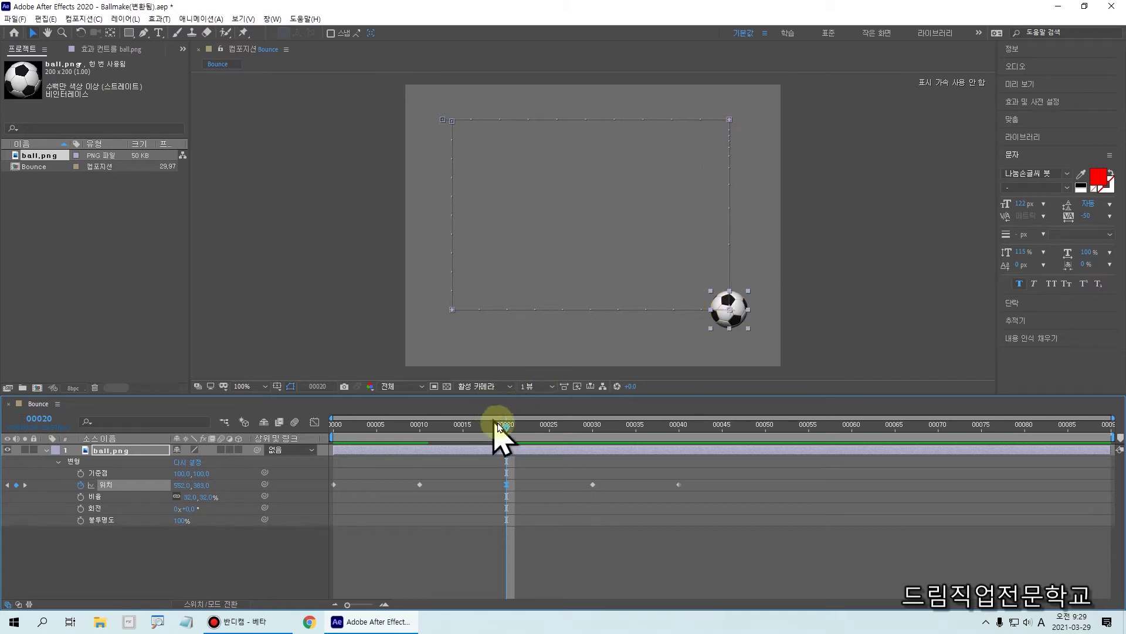
Preview the ball's movement from frame 10, and scrub from there to frame 17 to examine its acceleration
left_click_drag(494, 427, 420, 433)
key("space")
key("space")
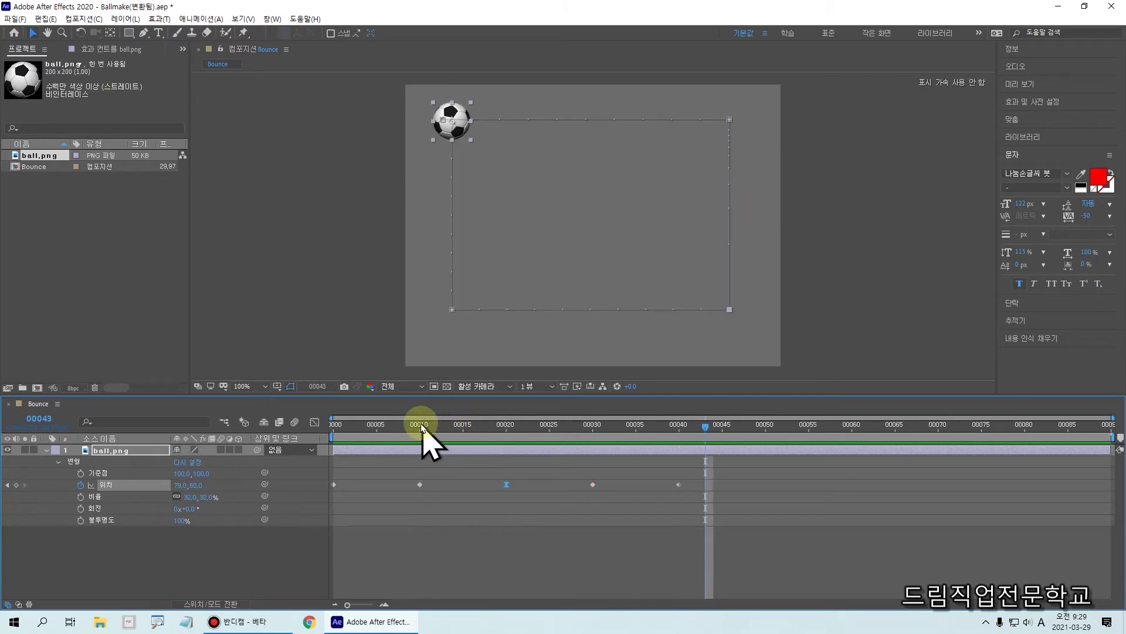
left_click_drag(425, 429, 484, 443)
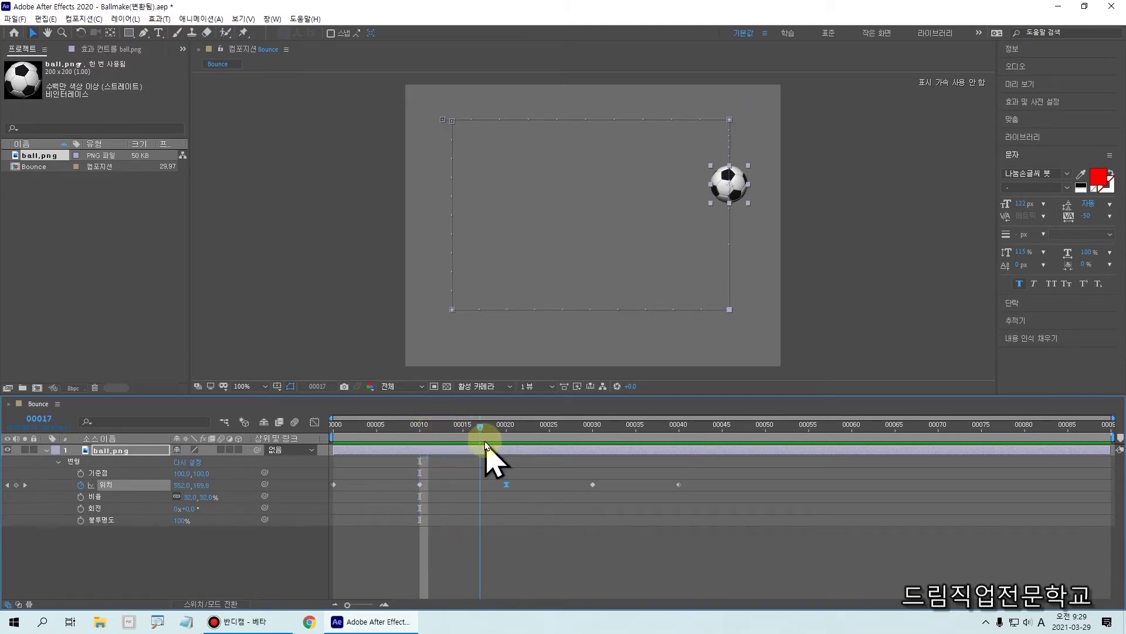
Preview the ball's current movement, and move the current time to frame 30
key("space")
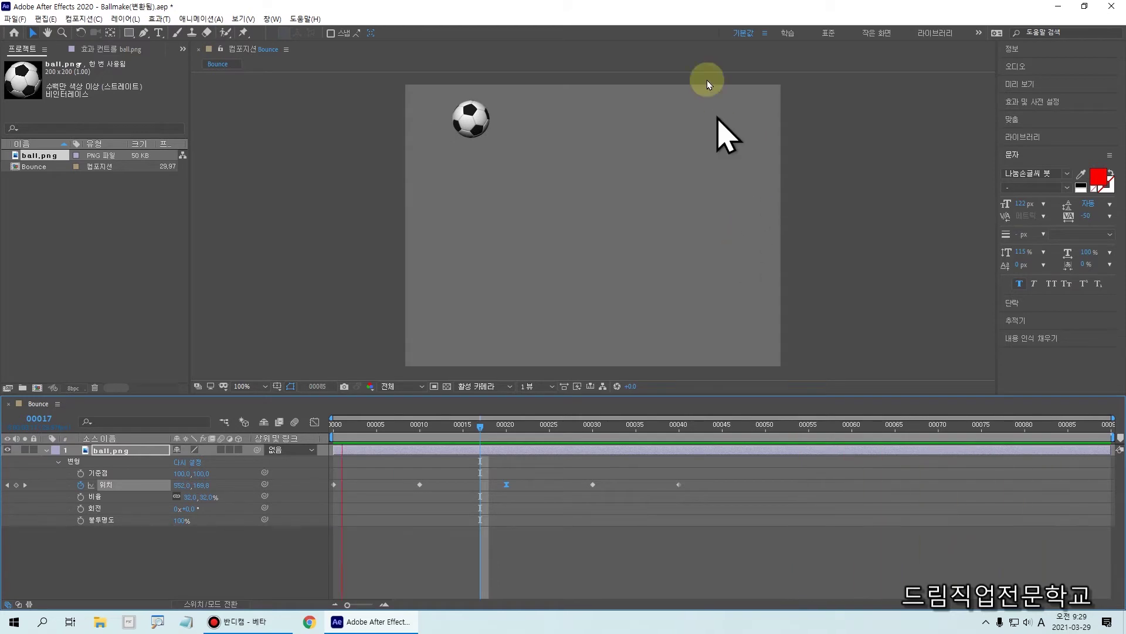
key("space")
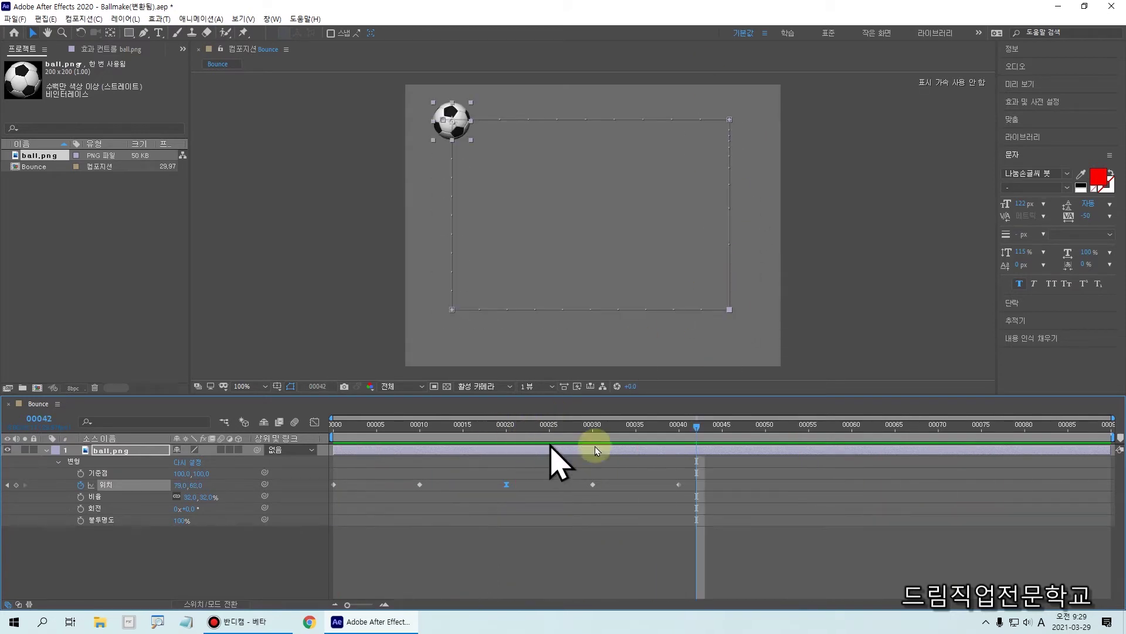
left_click_drag(666, 436, 594, 454)
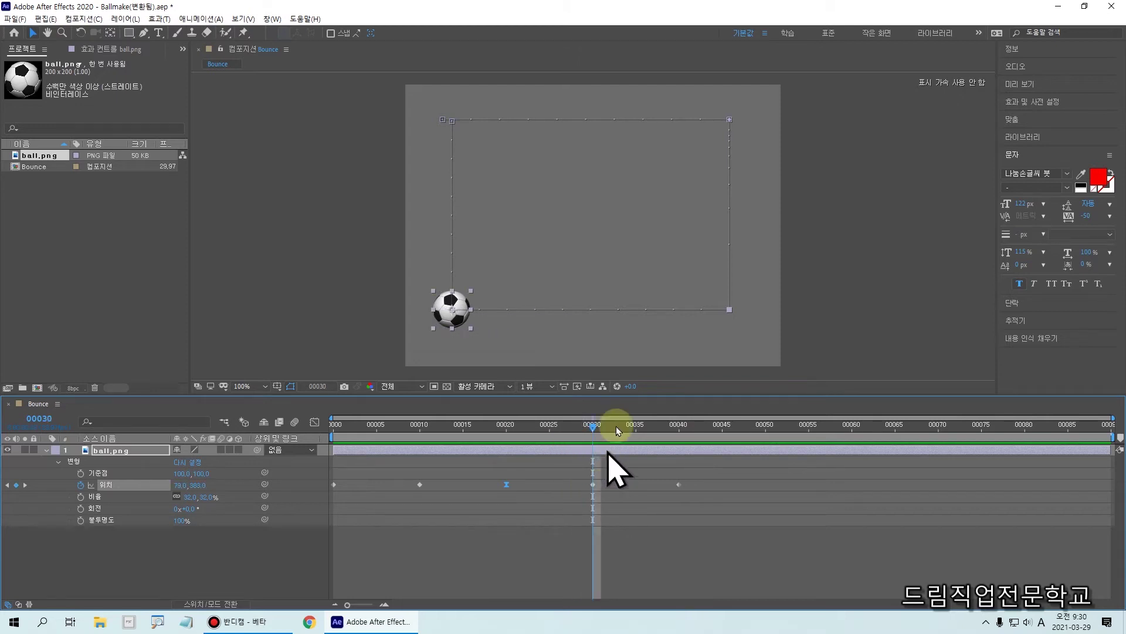
mouse_move(738, 316)
left_mouse_down()
mouse_move(434, 313)
mouse_move(469, 297)
mouse_move(425, 327)
mouse_move(462, 293)
mouse_move(486, 323)
left_mouse_up()
left_click(561, 482)
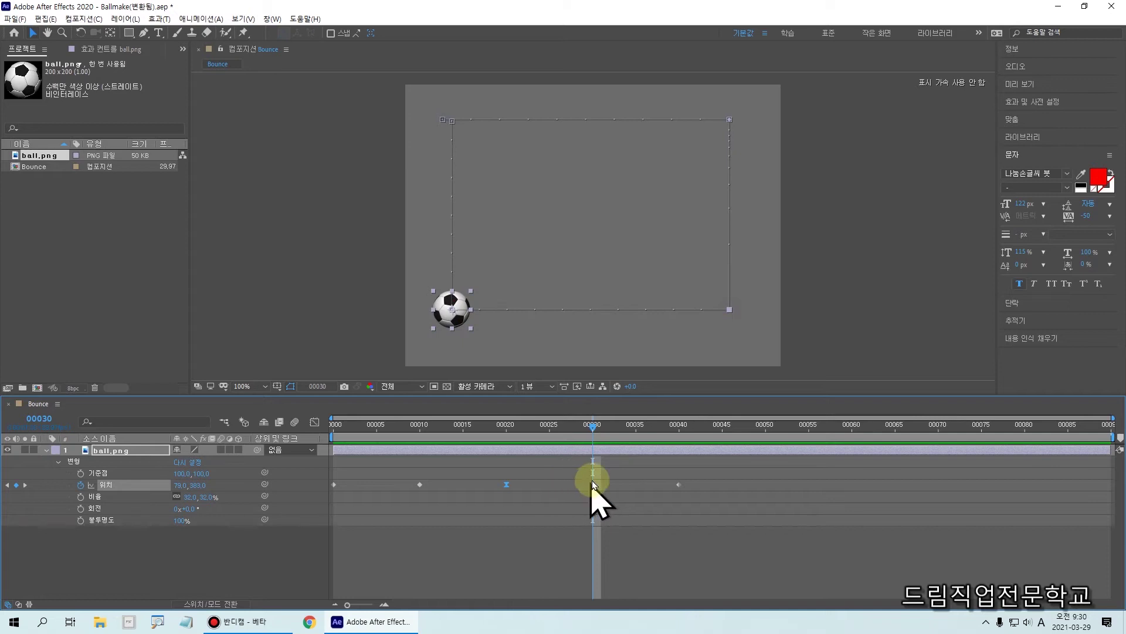
left_click_drag(414, 254, 511, 342)
left_click_drag(590, 476, 604, 497)
left_click_drag(398, 75, 429, 199)
left_click_drag(477, 250, 781, 368)
left_click_drag(583, 473, 606, 503)
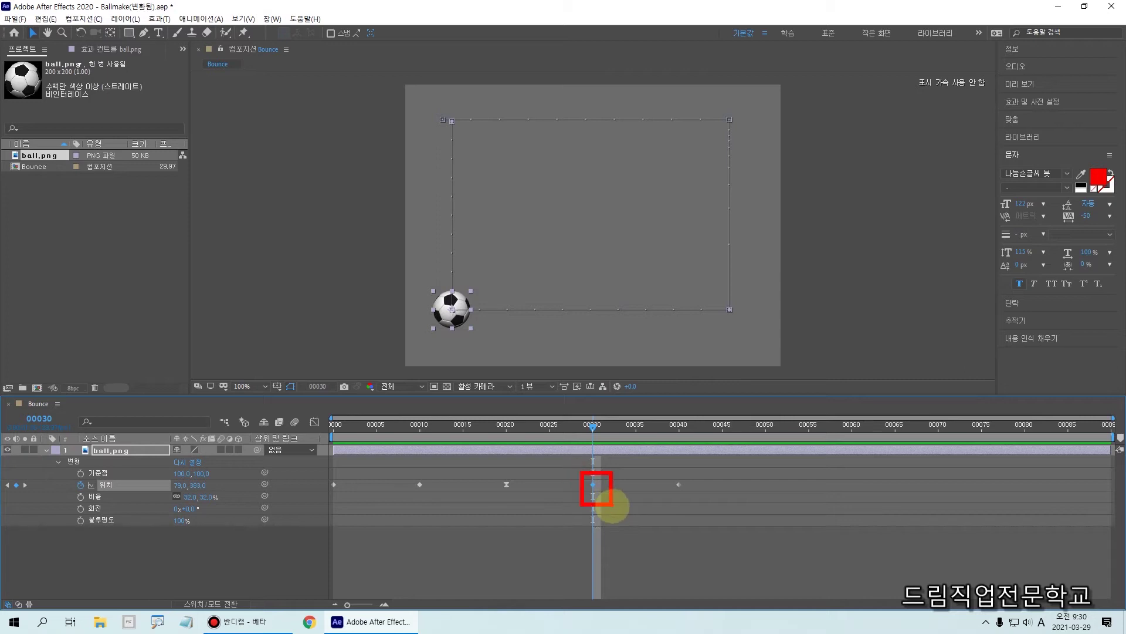
Set the frame 30 Position keyframe's incoming speed to 10000 pixels/sec
left_click(593, 486)
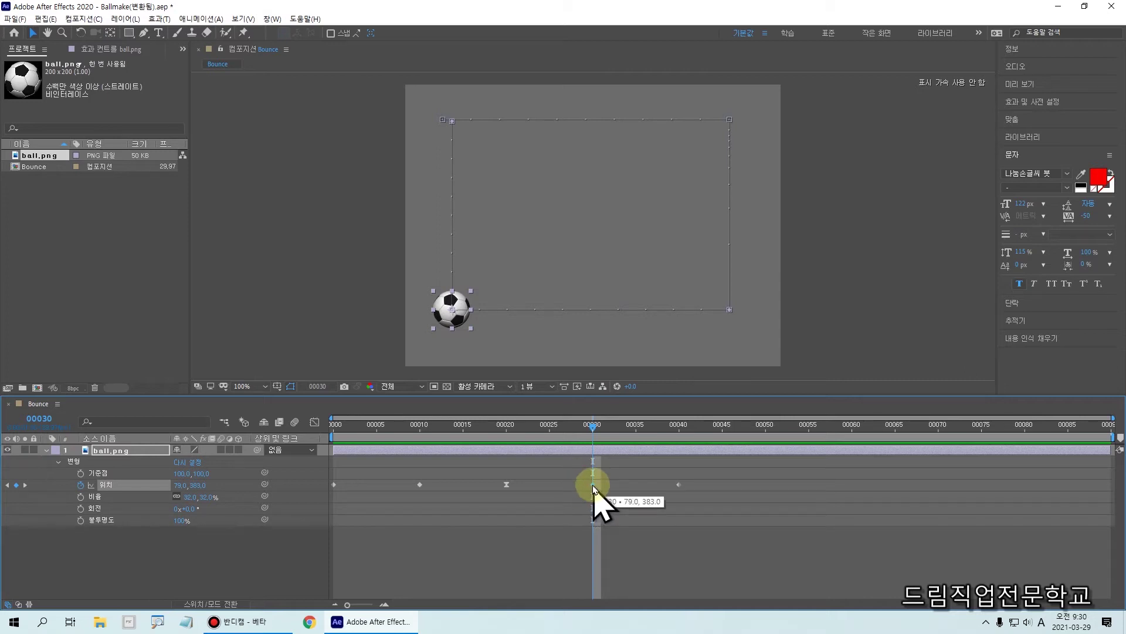
right_click(593, 486)
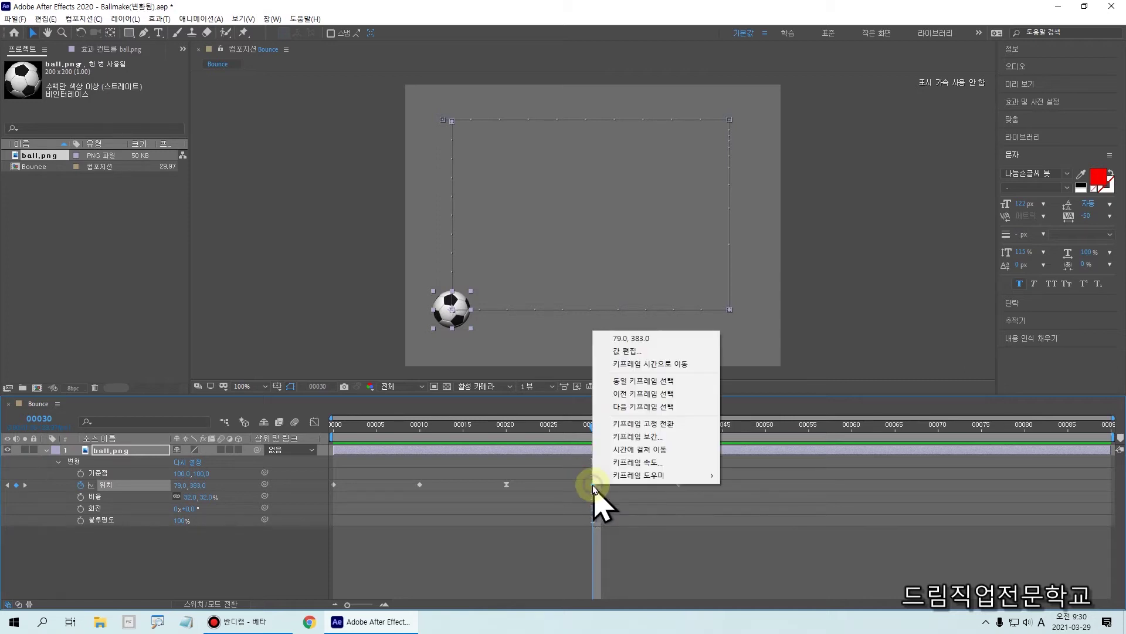
left_click(628, 462)
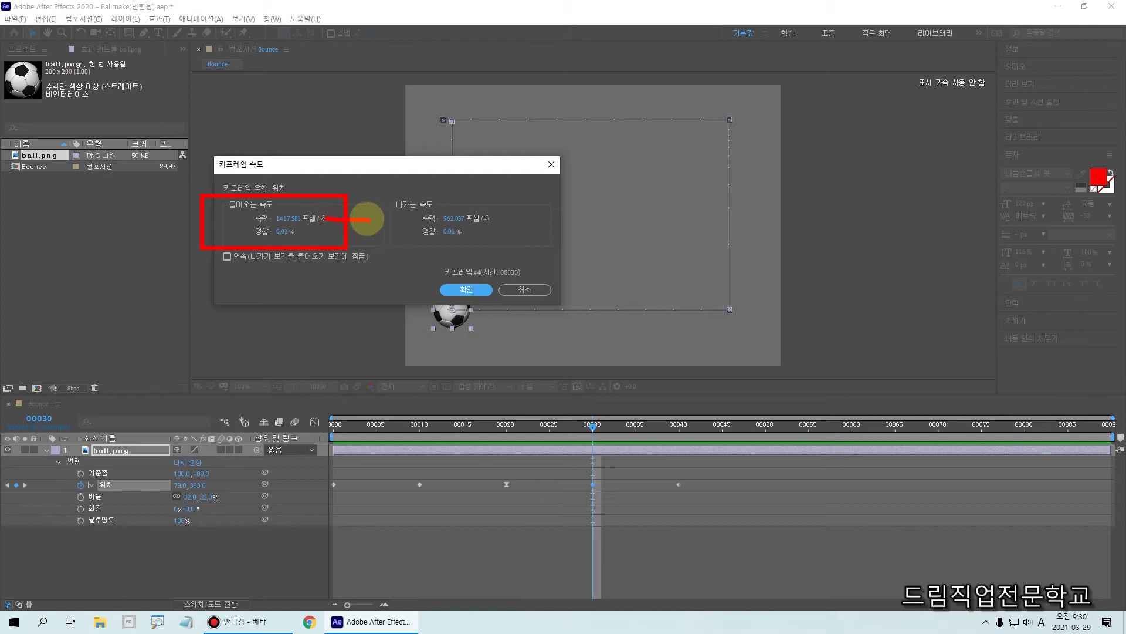
left_click(284, 219)
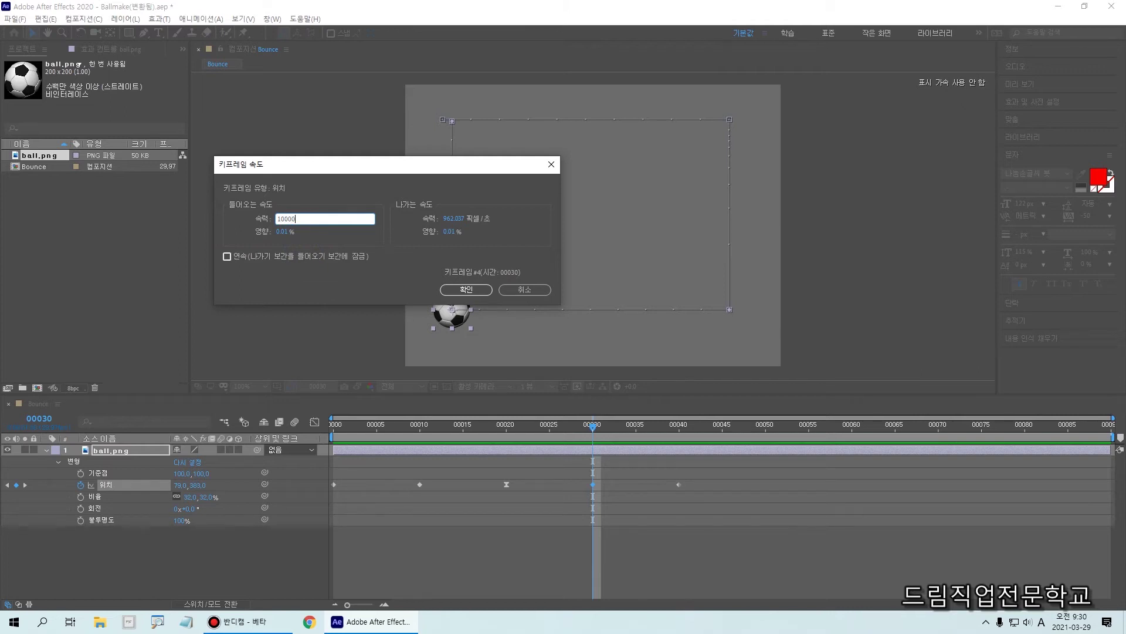
key("Return")
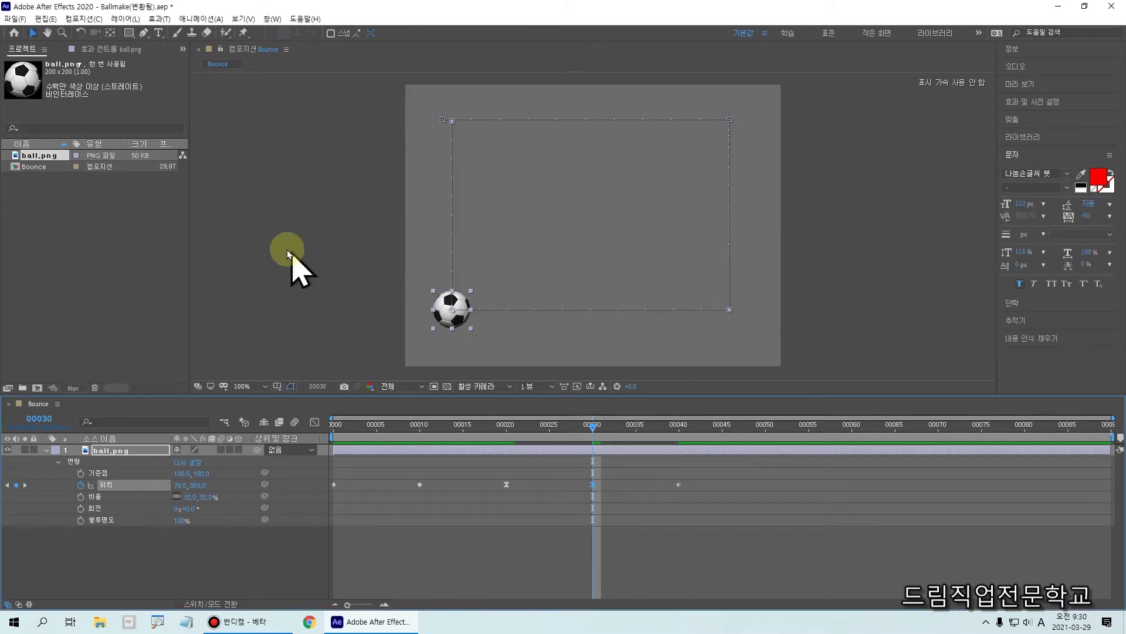
right_click(457, 305)
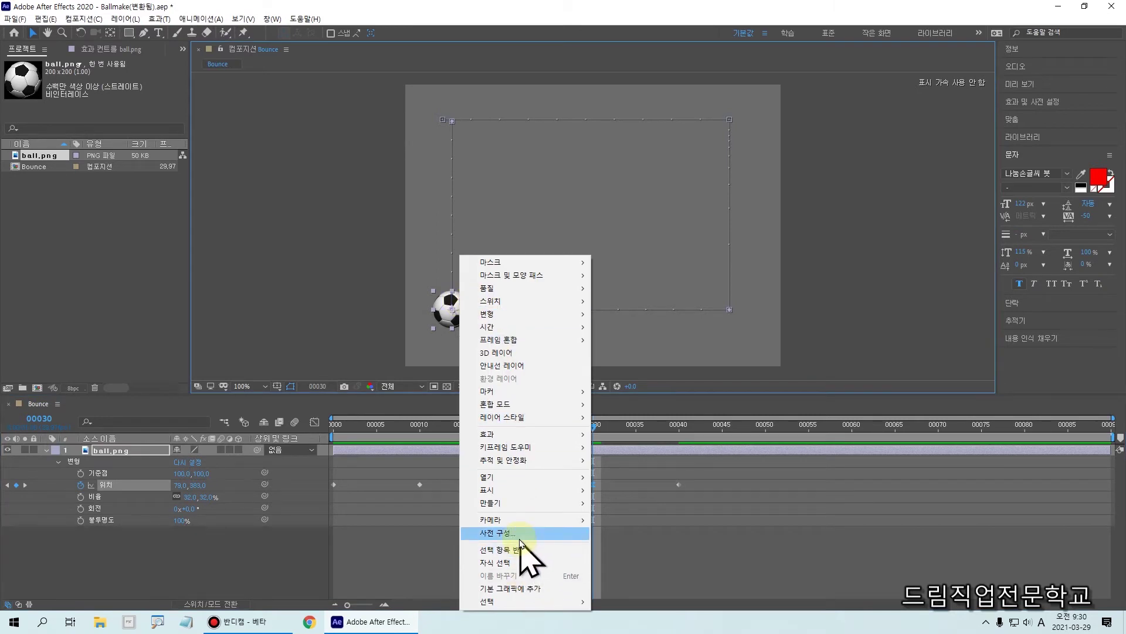
mouse_move(520, 453)
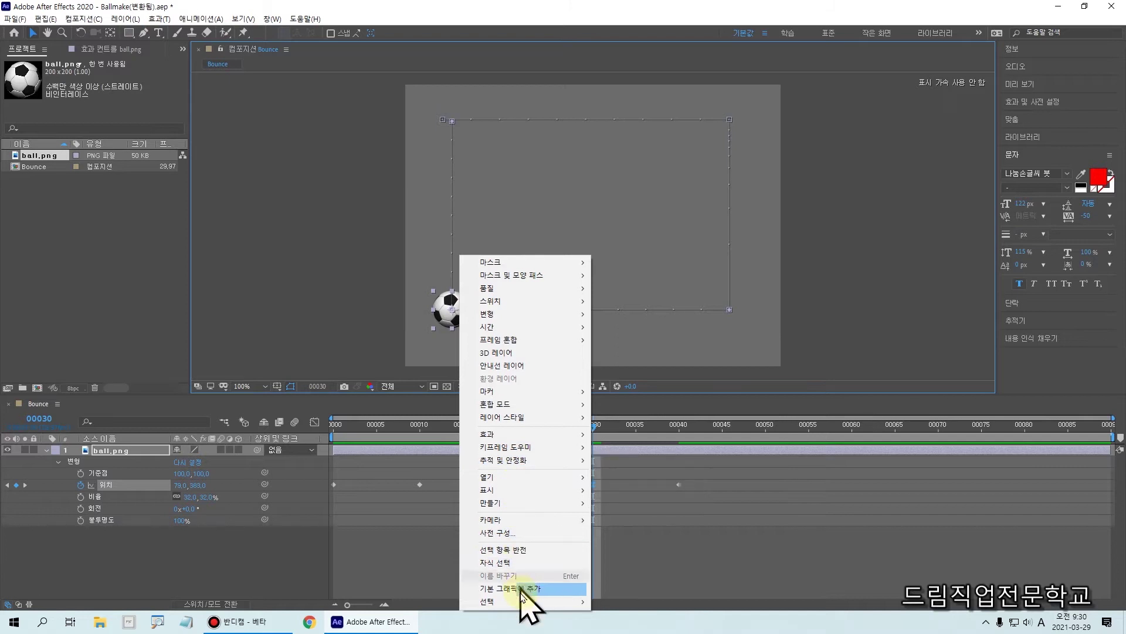
left_click(419, 497)
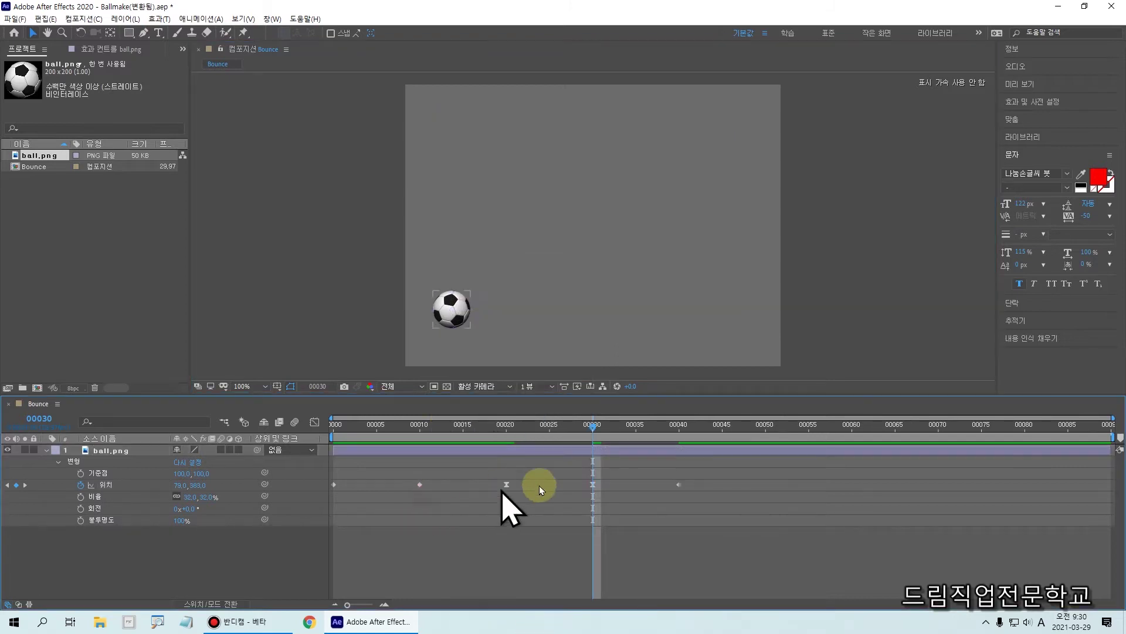
Set the frame 30 Position keyframe's incoming velocity influence to 100%
right_click(592, 484)
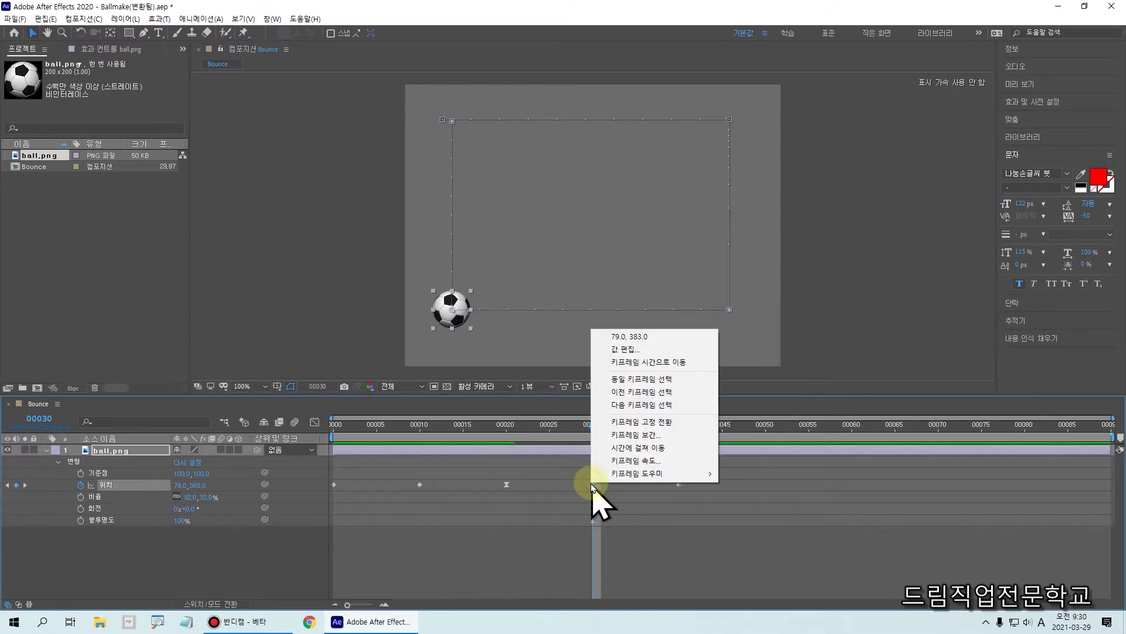
left_click(637, 460)
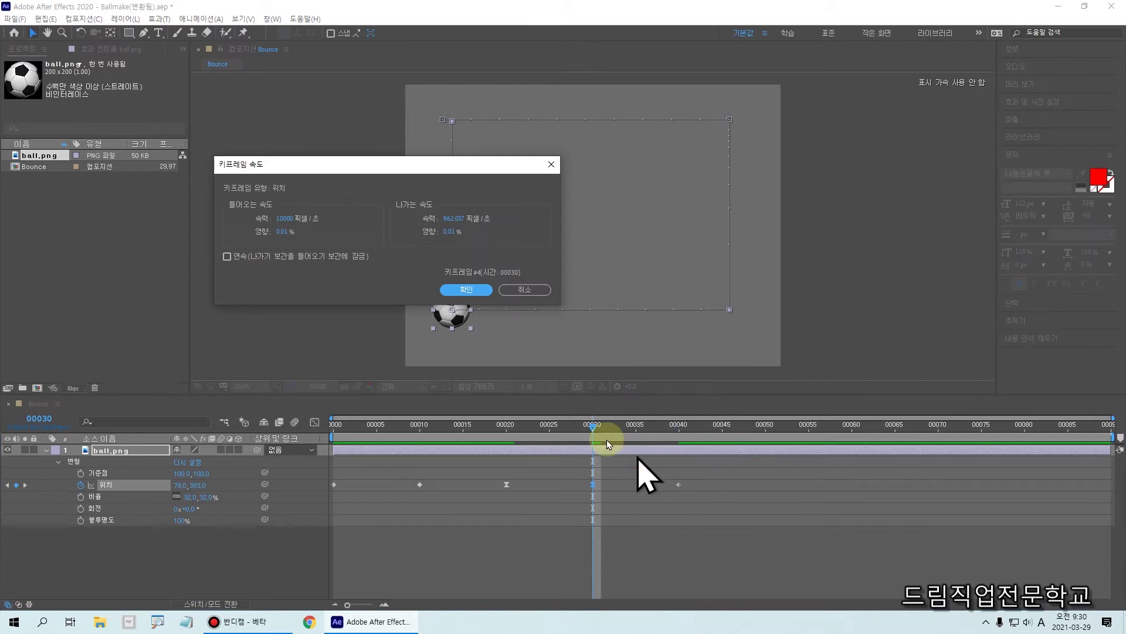
left_click(280, 231)
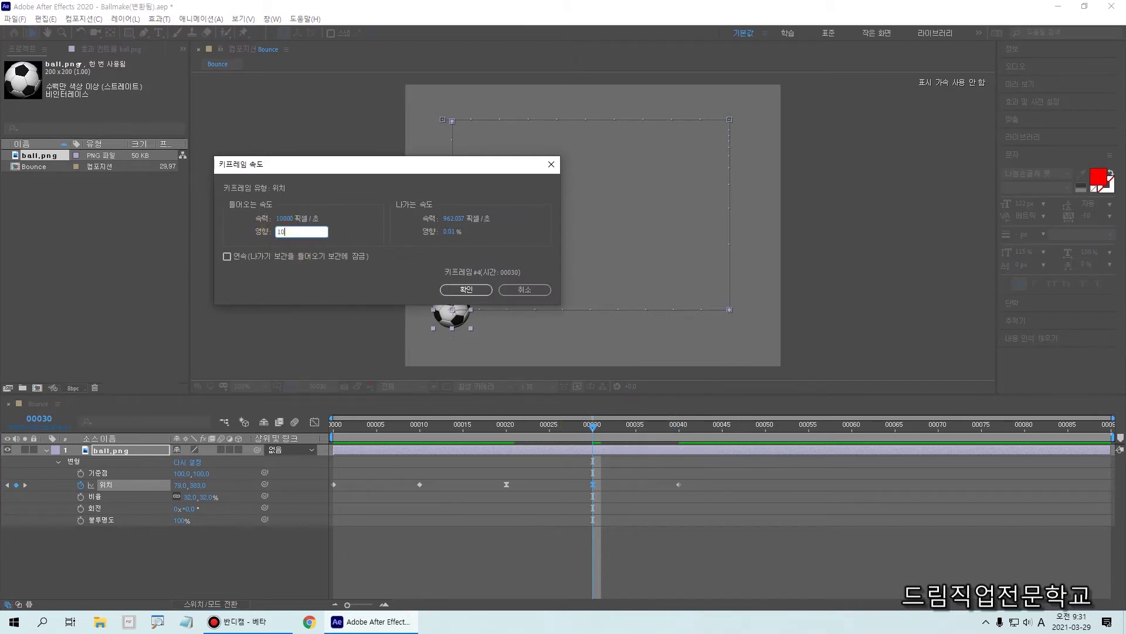
type("100")
left_click(340, 212)
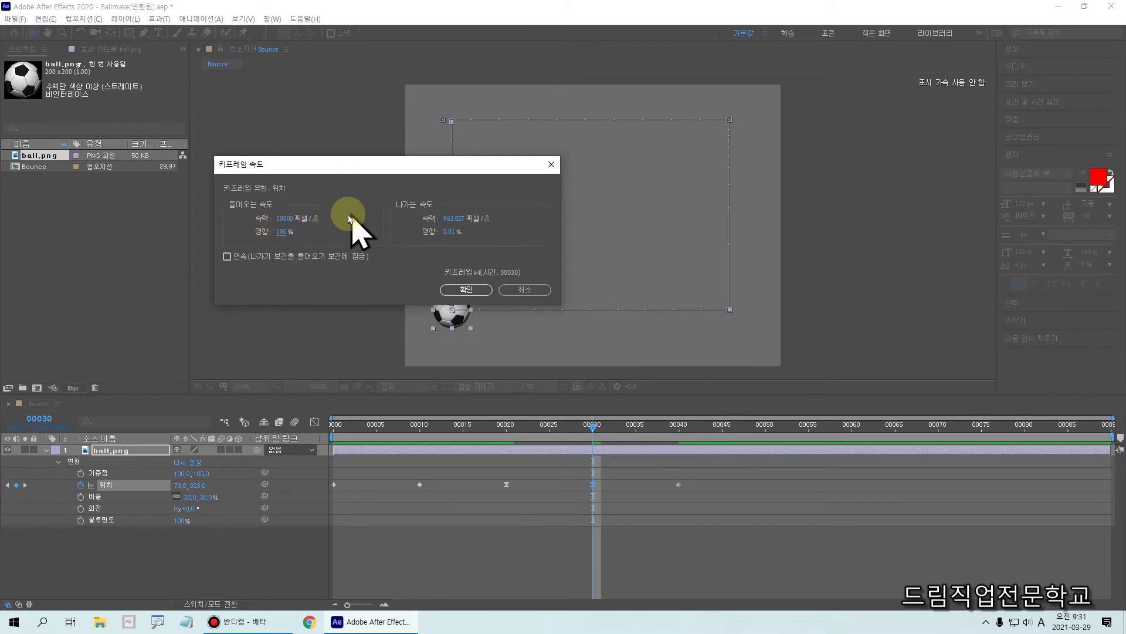
left_click_drag(357, 161, 220, 94)
left_click(148, 150)
left_click(322, 221)
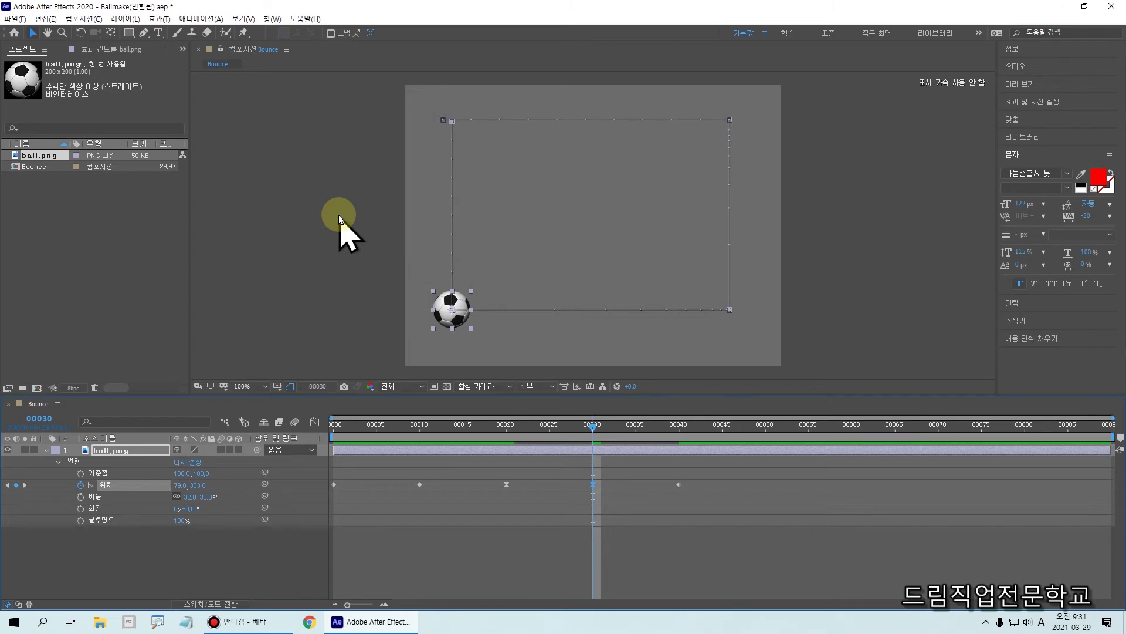
Examine the frame spacing along the motion path's lower horizontal segment, and preview the ball's movement from frame 20
mouse_move(455, 311)
left_mouse_down()
mouse_move(480, 334)
mouse_move(541, 331)
mouse_move(556, 310)
left_mouse_up()
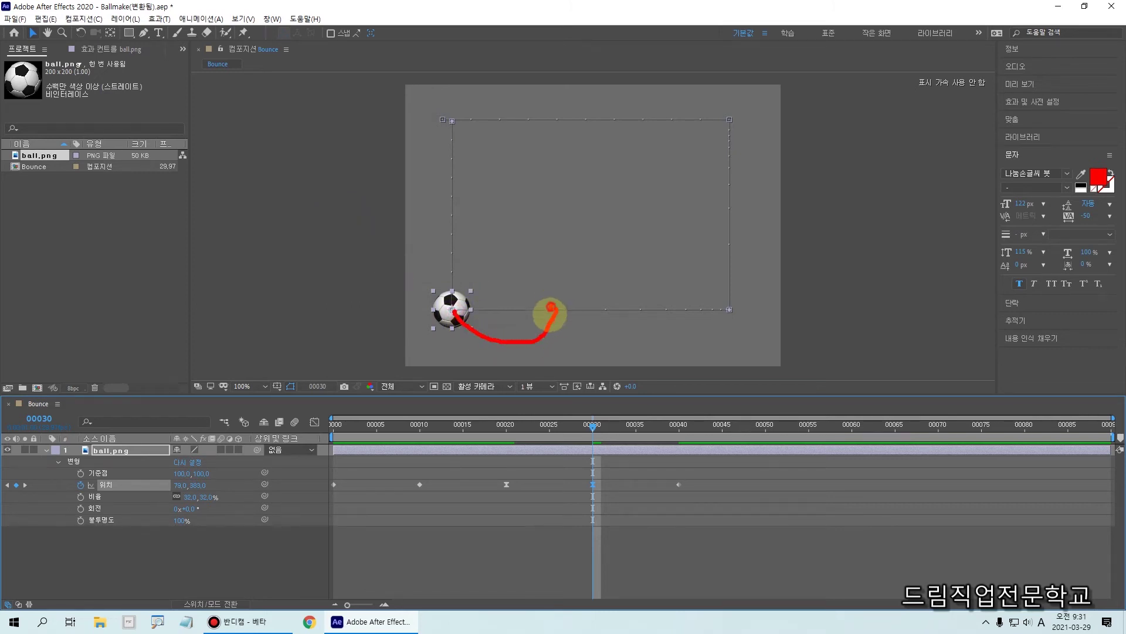
left_click_drag(549, 319, 558, 311)
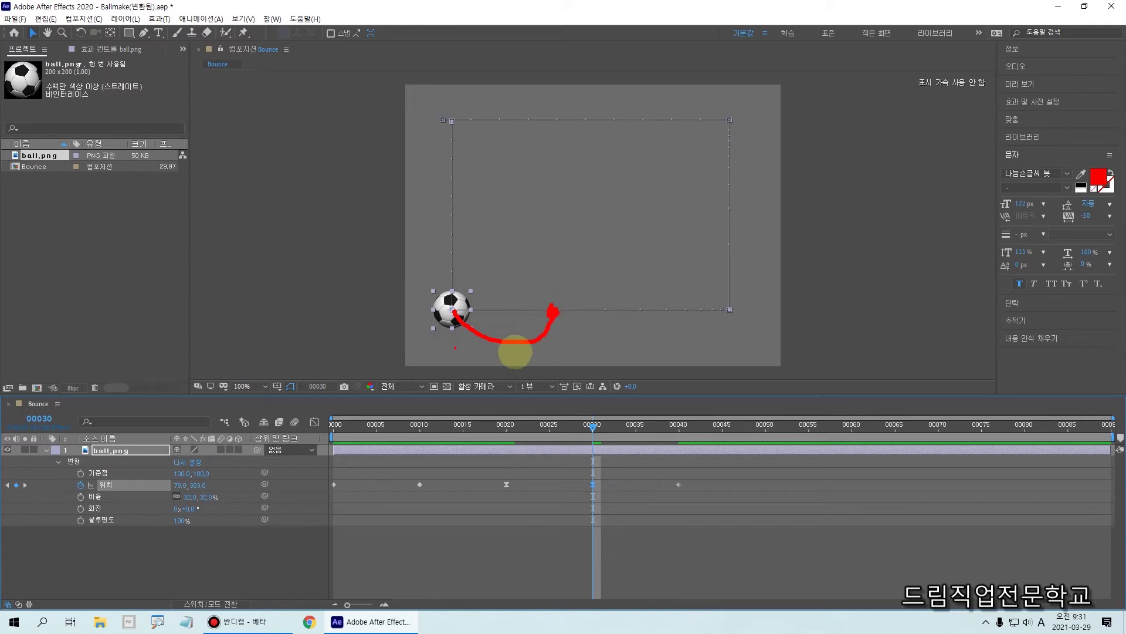
mouse_move(553, 311)
left_mouse_down()
mouse_move(572, 346)
mouse_move(596, 346)
mouse_move(610, 306)
mouse_move(620, 328)
mouse_move(638, 310)
mouse_move(659, 317)
left_mouse_up()
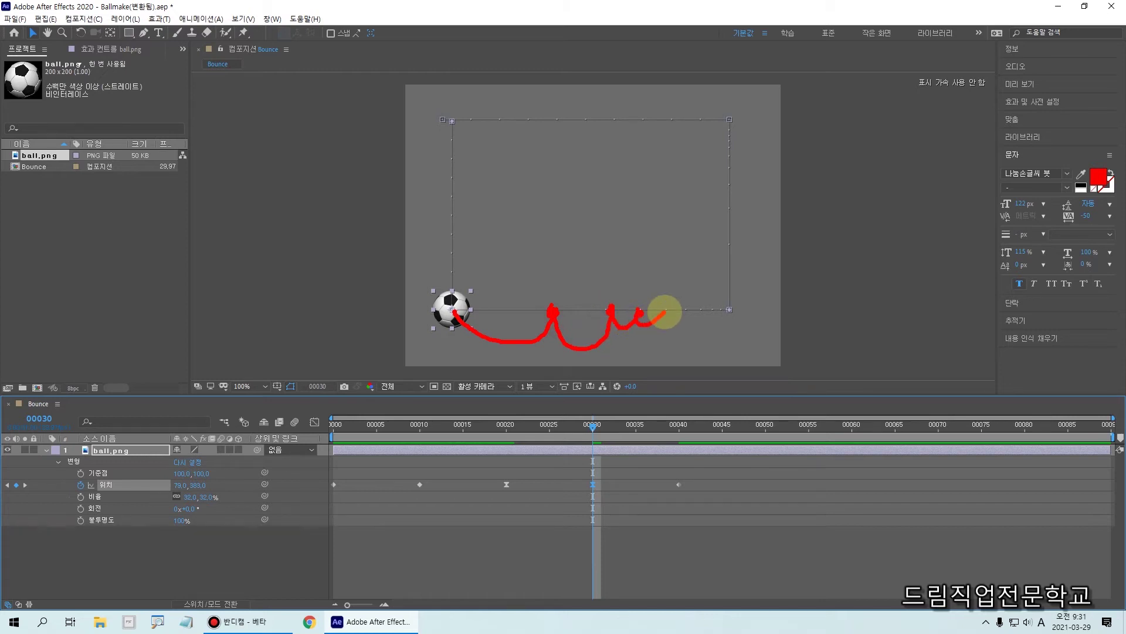
left_click_drag(710, 309, 724, 316)
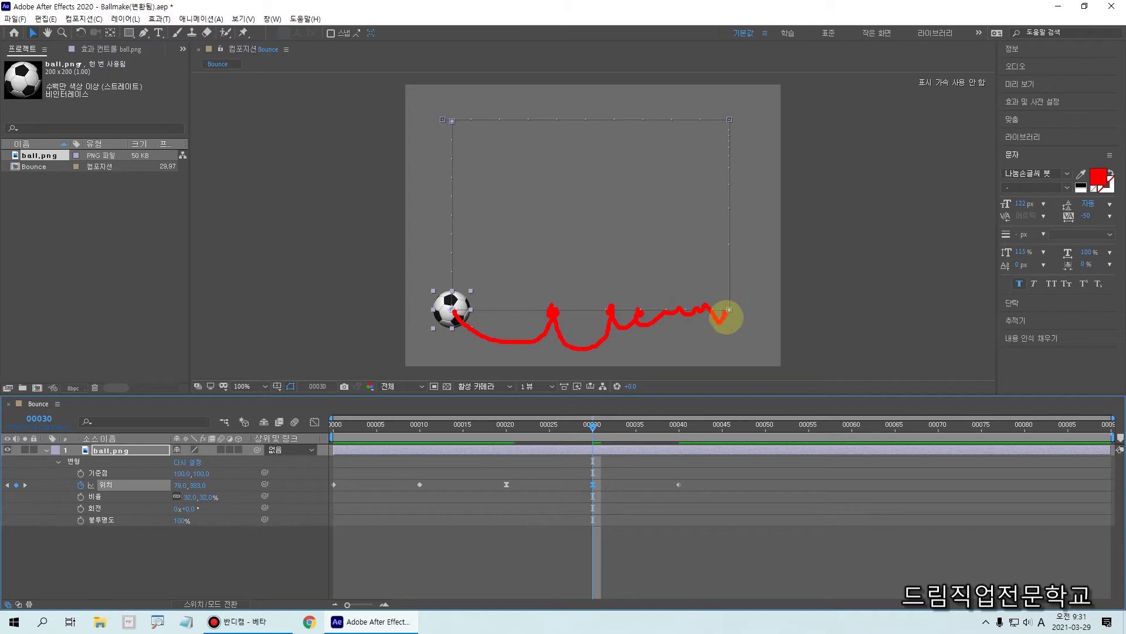
mouse_move(527, 298)
left_mouse_down()
mouse_move(496, 282)
mouse_move(468, 298)
mouse_move(468, 281)
mouse_move(468, 306)
mouse_move(469, 276)
left_mouse_up()
key("Escape")
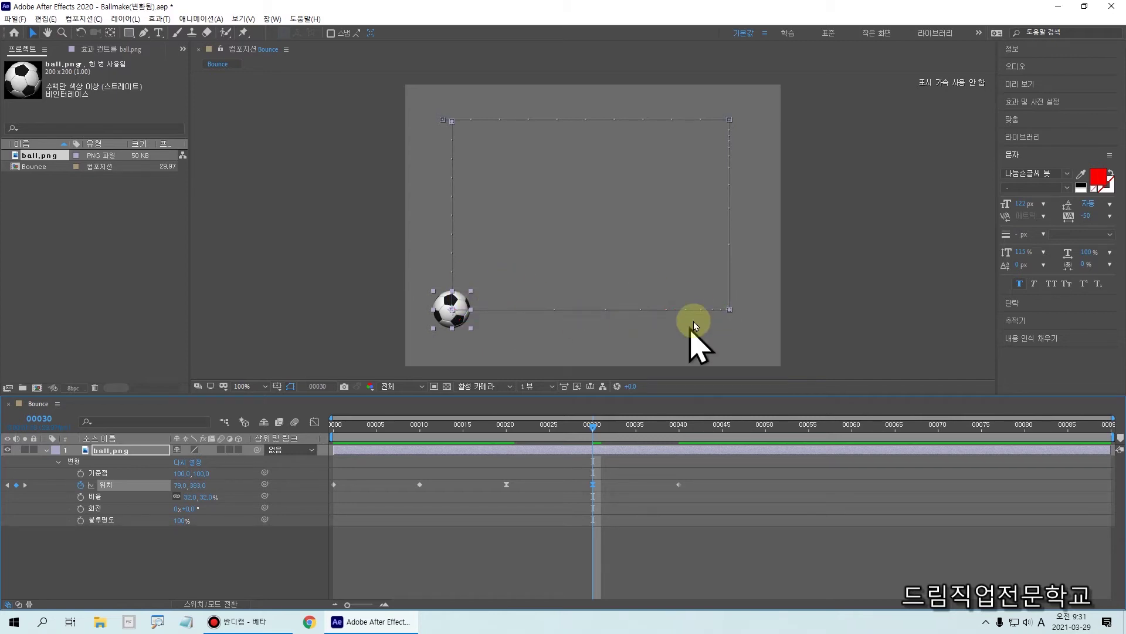
mouse_move(583, 427)
left_mouse_down()
mouse_move(507, 423)
mouse_move(508, 560)
left_mouse_up()
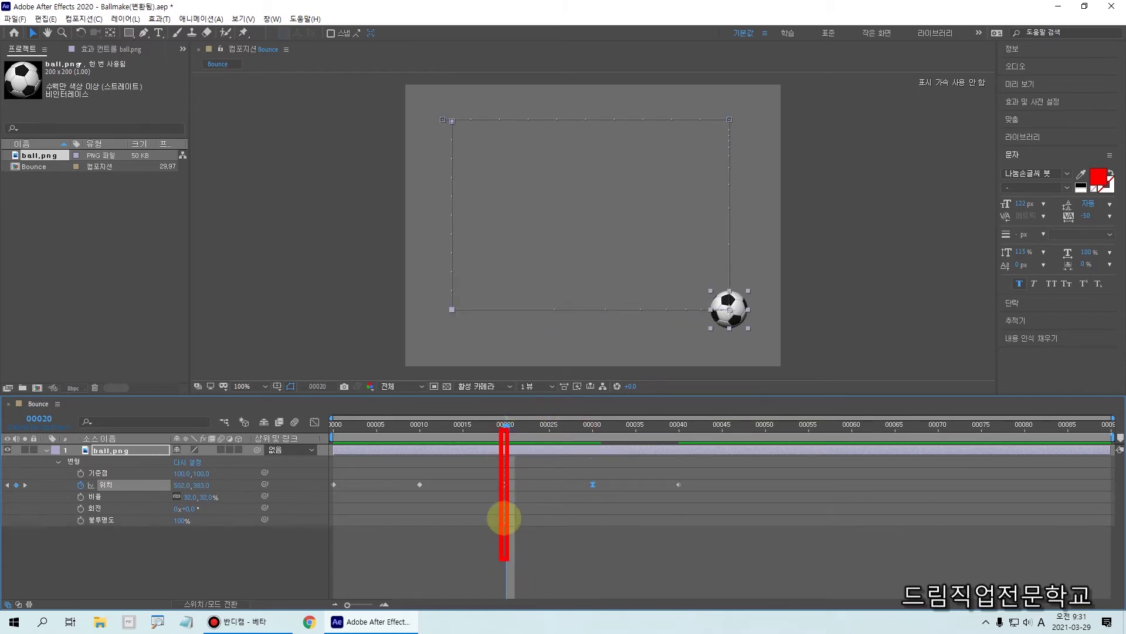
key("space")
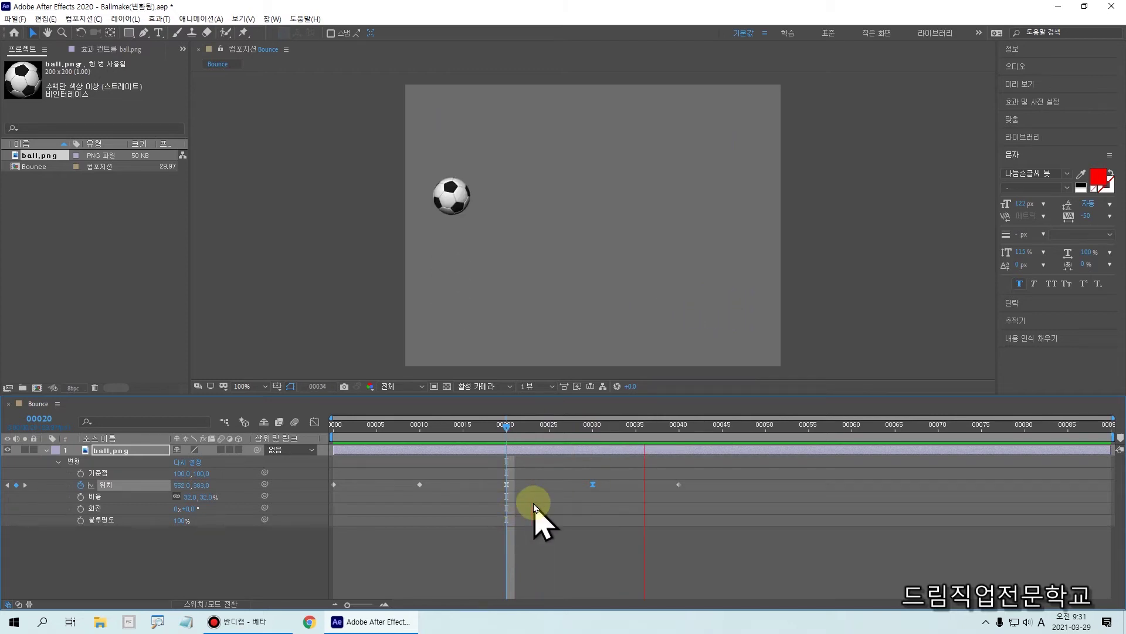
key("space")
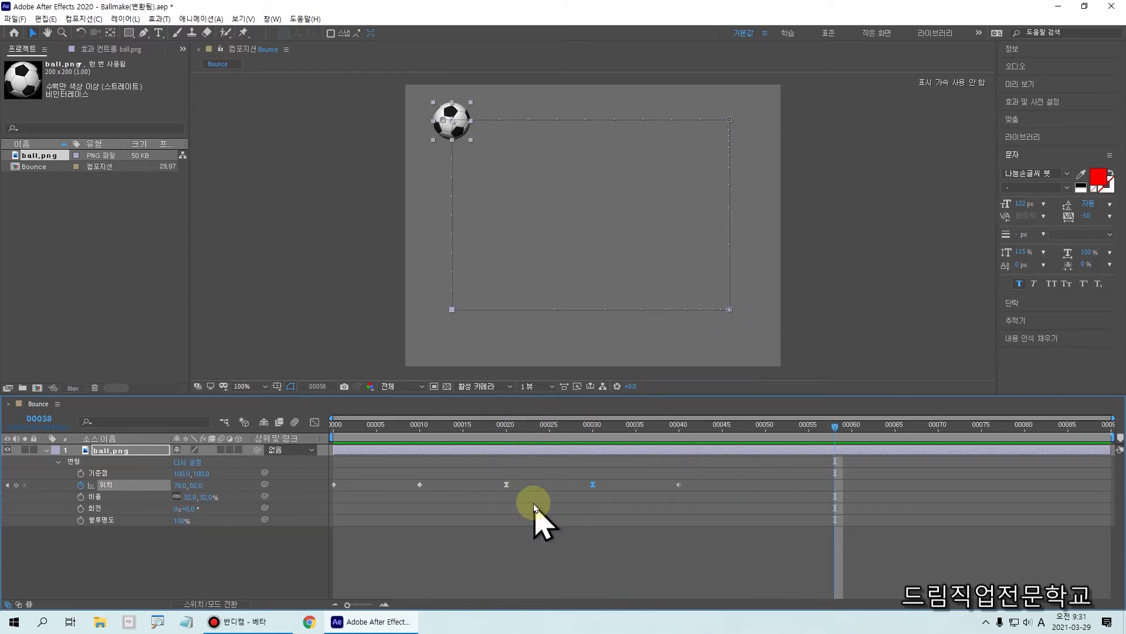
Preview the whole animation from frame 0, including a playback with the ball layer deselected
left_click_drag(511, 434, 241, 427)
key("space")
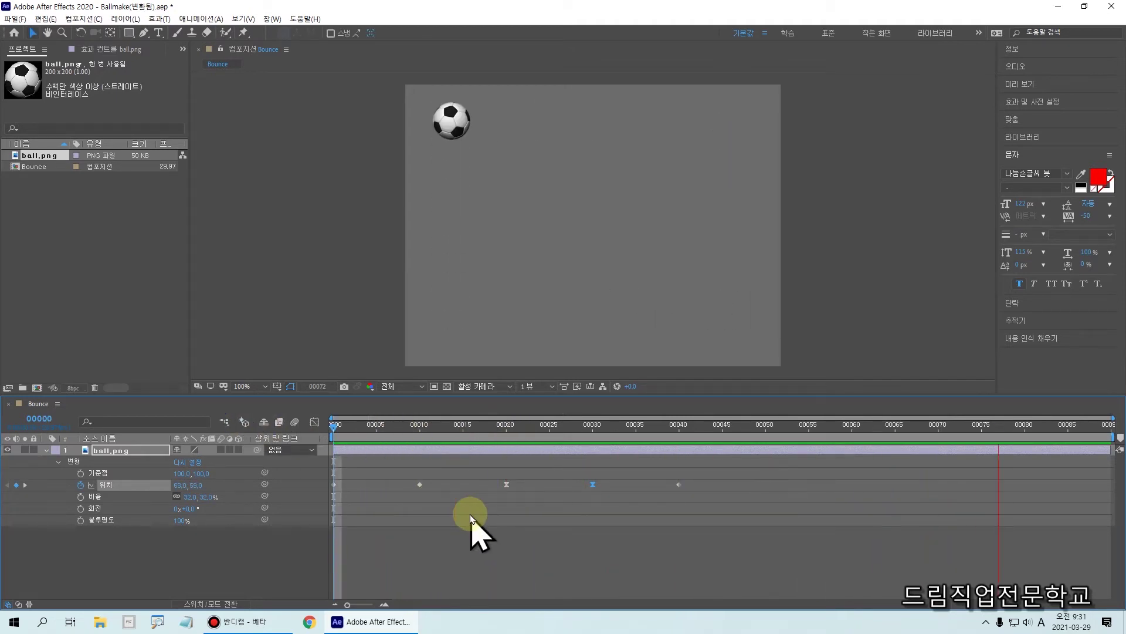
key("space")
left_click(483, 514)
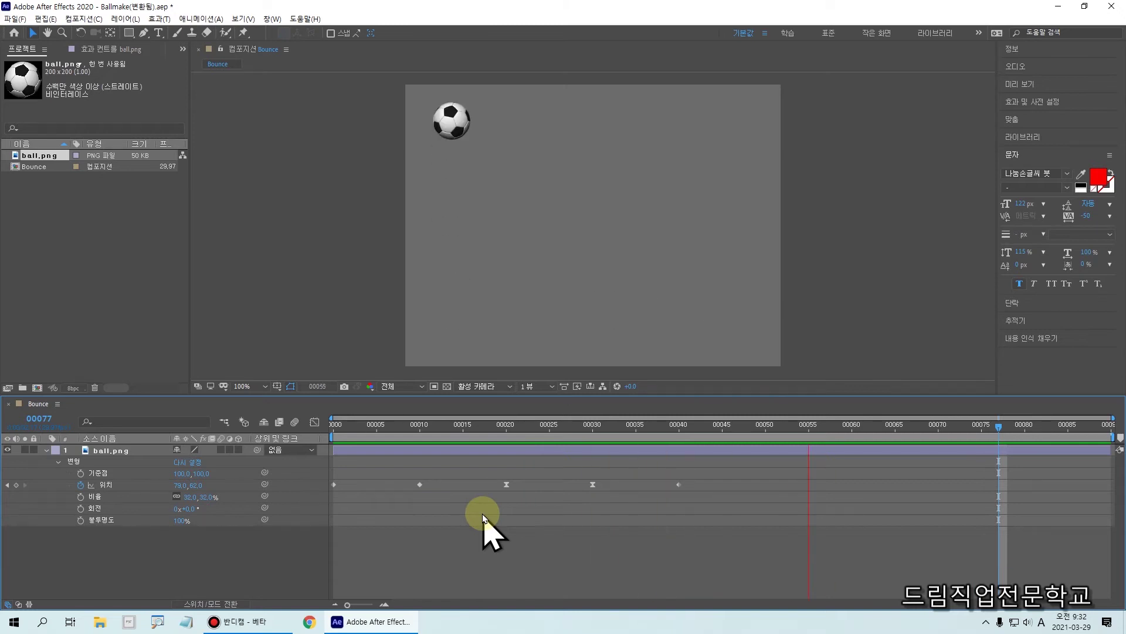
key("space")
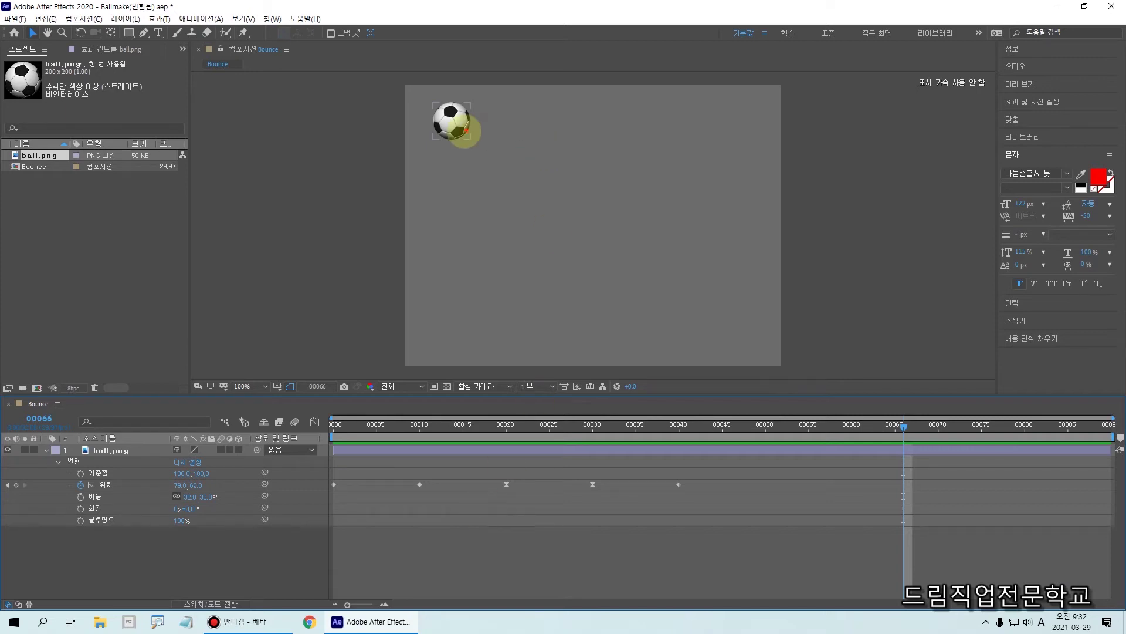
mouse_move(465, 134)
left_mouse_down()
mouse_move(551, 291)
mouse_move(566, 239)
mouse_move(642, 245)
left_mouse_up()
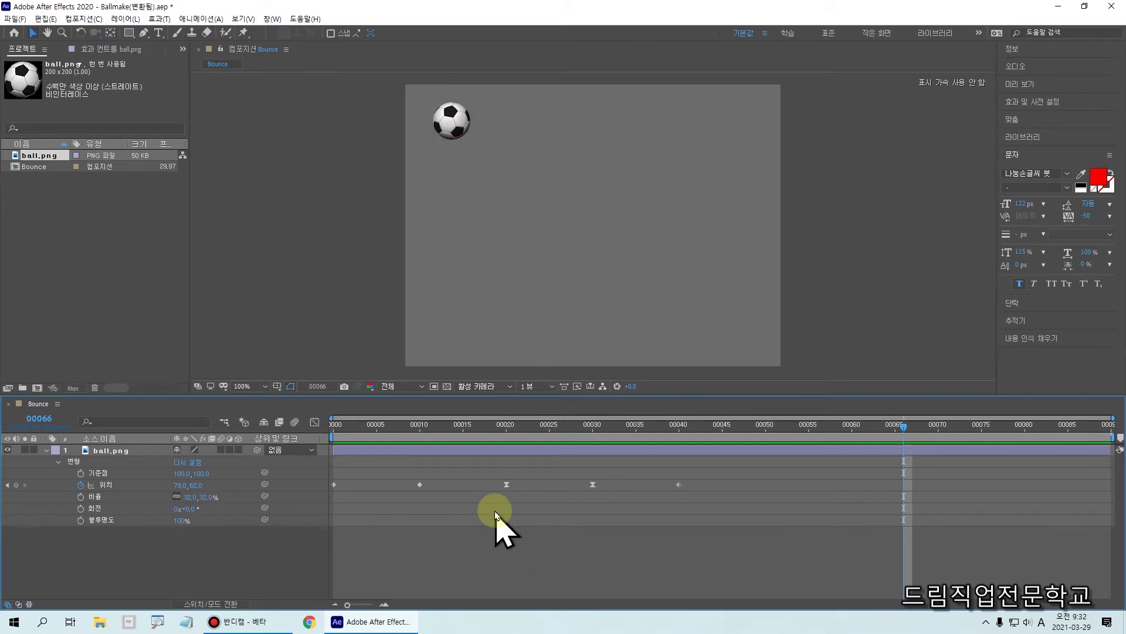
Delete all Position keyframes from the ball layer and return to frame 0
left_click_drag(690, 467, 325, 519)
key("Delete")
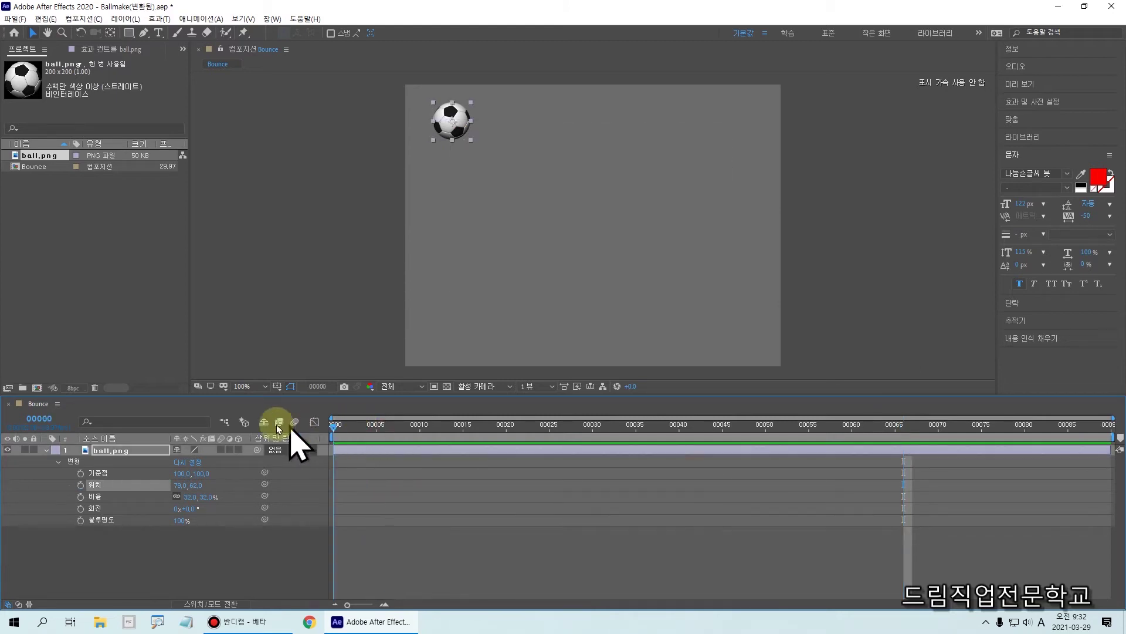
left_click(336, 428)
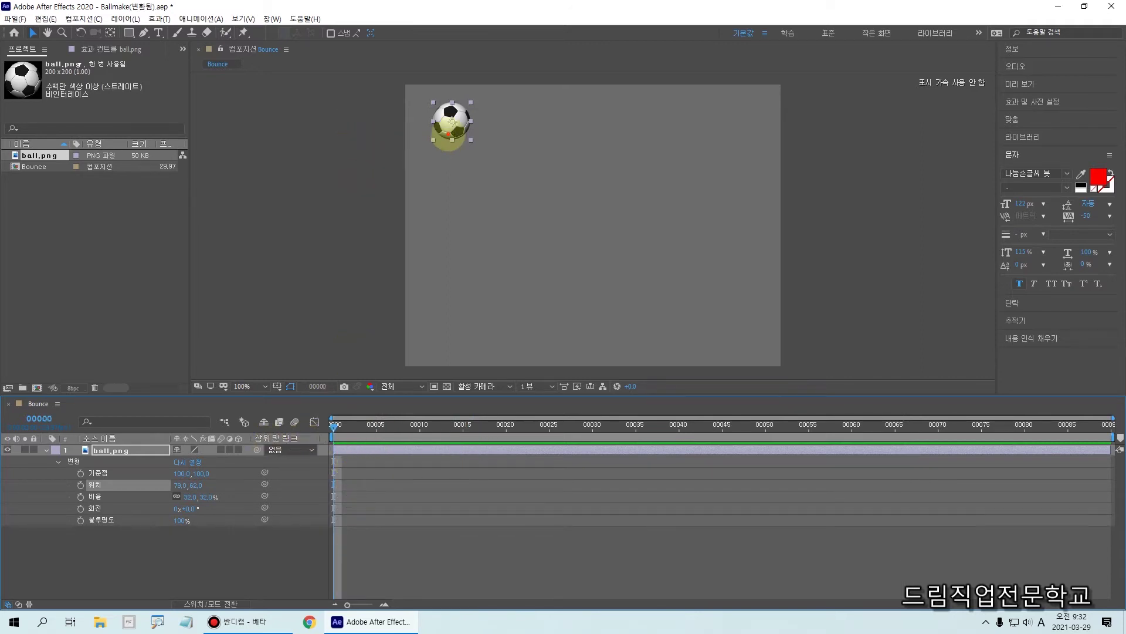
mouse_move(442, 121)
left_mouse_down()
mouse_move(460, 123)
mouse_move(512, 231)
mouse_move(532, 326)
left_mouse_up()
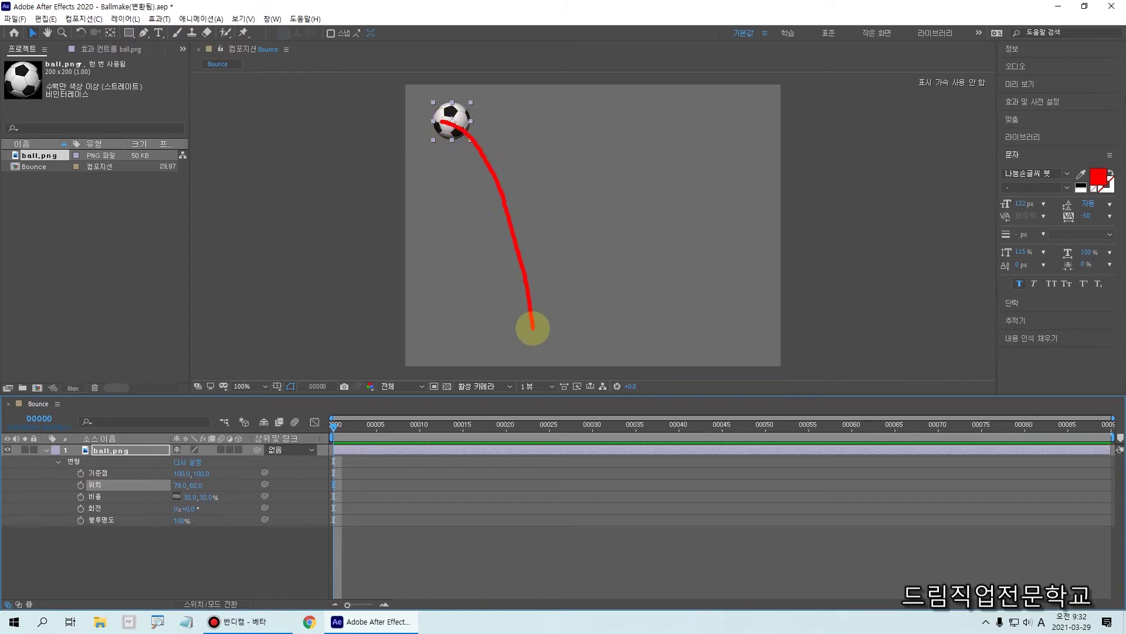
mouse_move(532, 326)
left_mouse_down()
mouse_move(553, 217)
mouse_move(581, 168)
mouse_move(602, 180)
mouse_move(616, 322)
mouse_move(622, 282)
mouse_move(643, 257)
mouse_move(662, 265)
mouse_move(667, 315)
mouse_move(697, 295)
mouse_move(738, 328)
mouse_move(779, 329)
mouse_move(772, 317)
mouse_move(767, 344)
left_mouse_up()
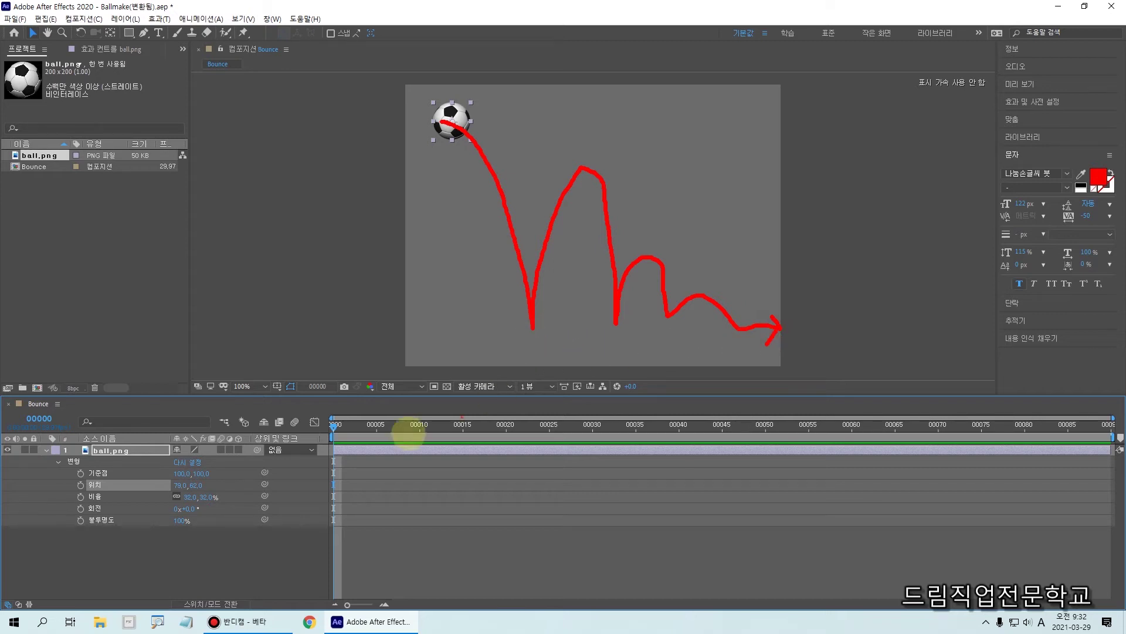
left_click_drag(414, 420, 416, 475)
left_click_drag(505, 411, 505, 458)
left_click_drag(596, 413, 599, 468)
left_click_drag(683, 413, 682, 470)
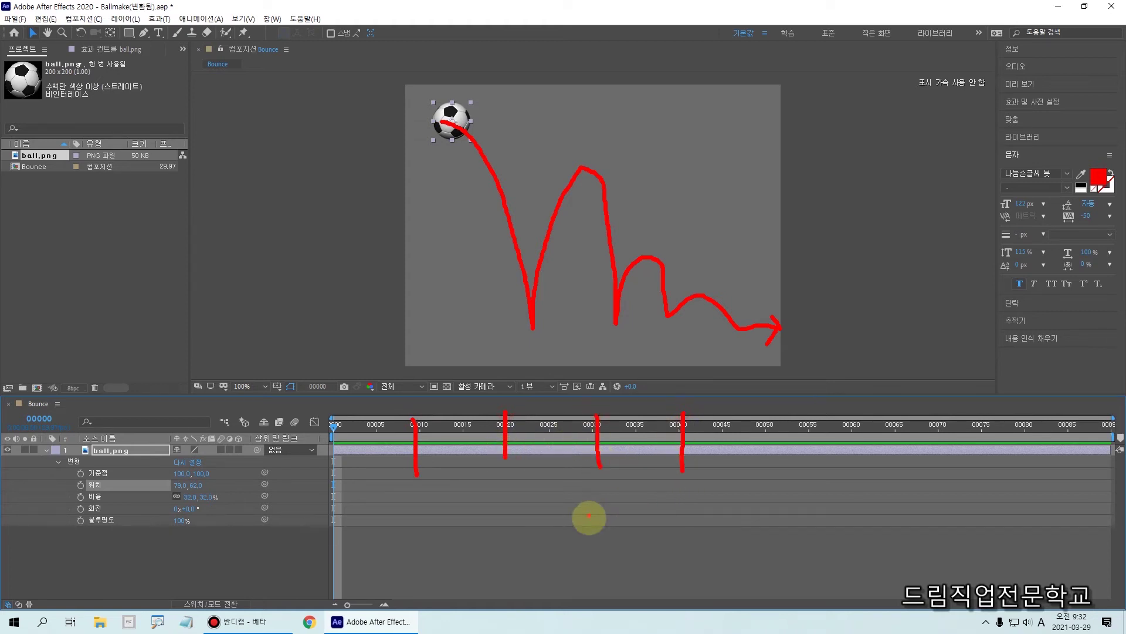
left_click(642, 418)
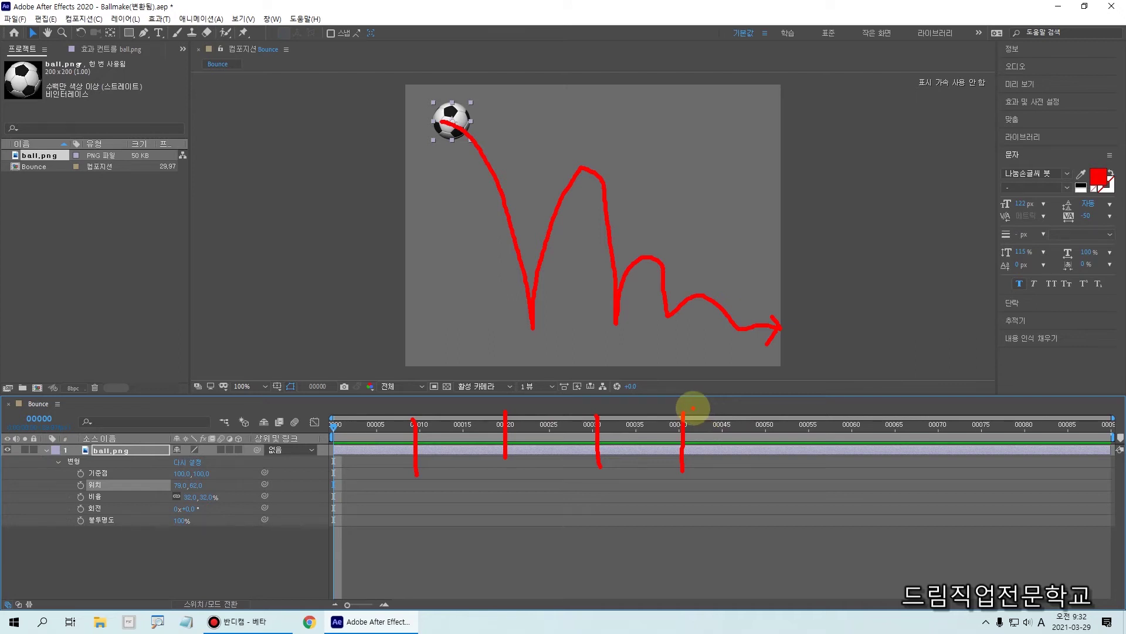
key("Escape")
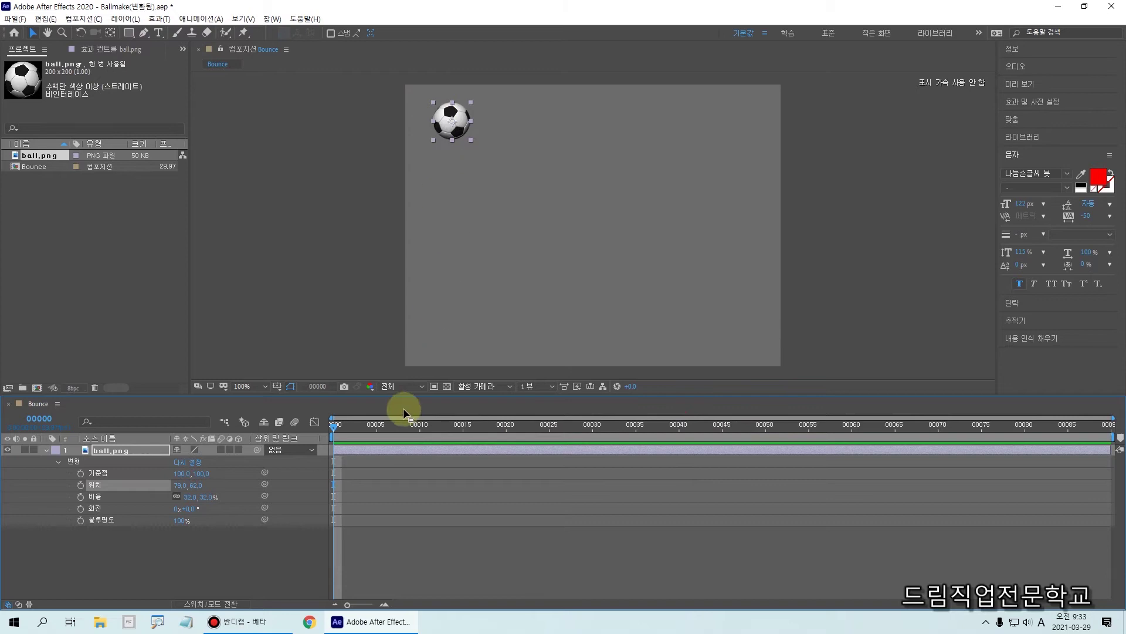
key("Page_Down")
key("Page_Down")
left_click_drag(382, 434, 420, 460)
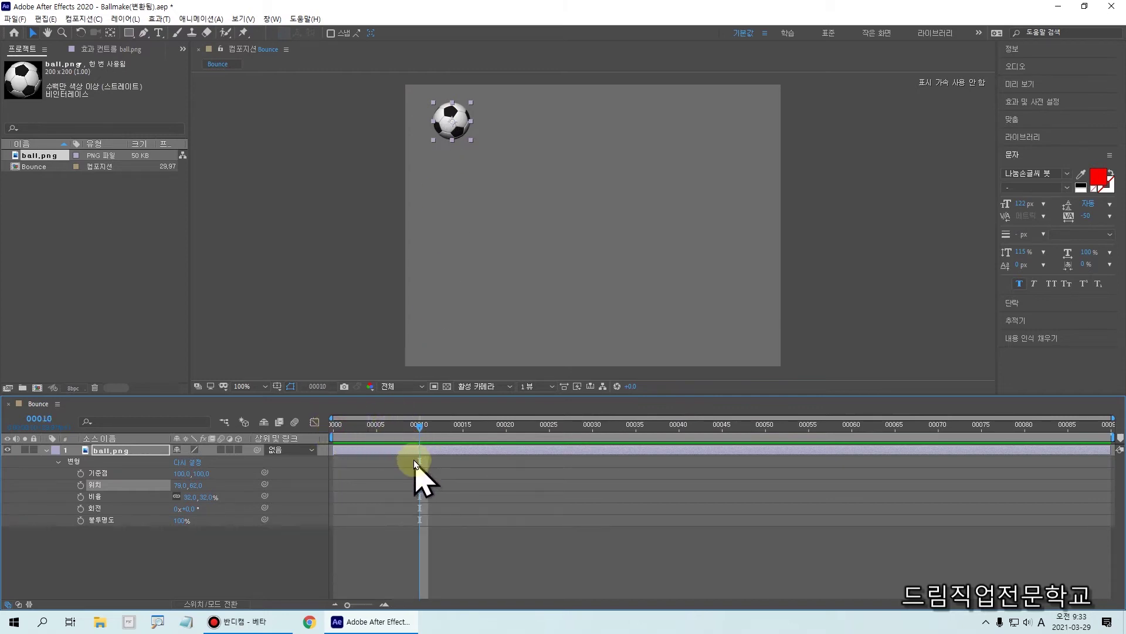
left_click_drag(411, 414, 419, 586)
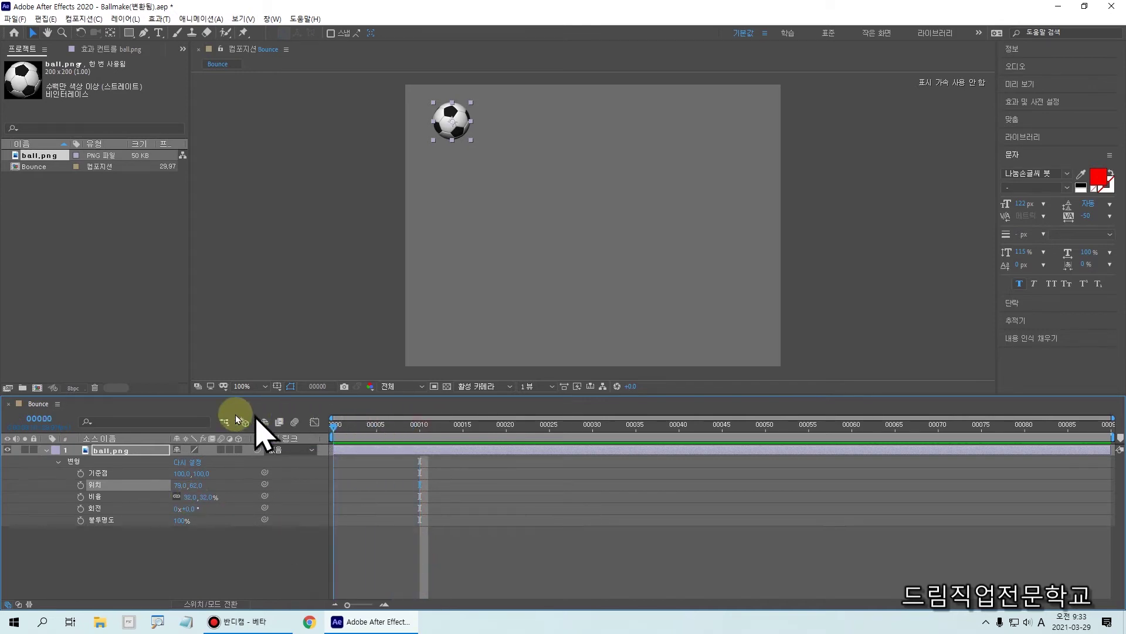
key("Home")
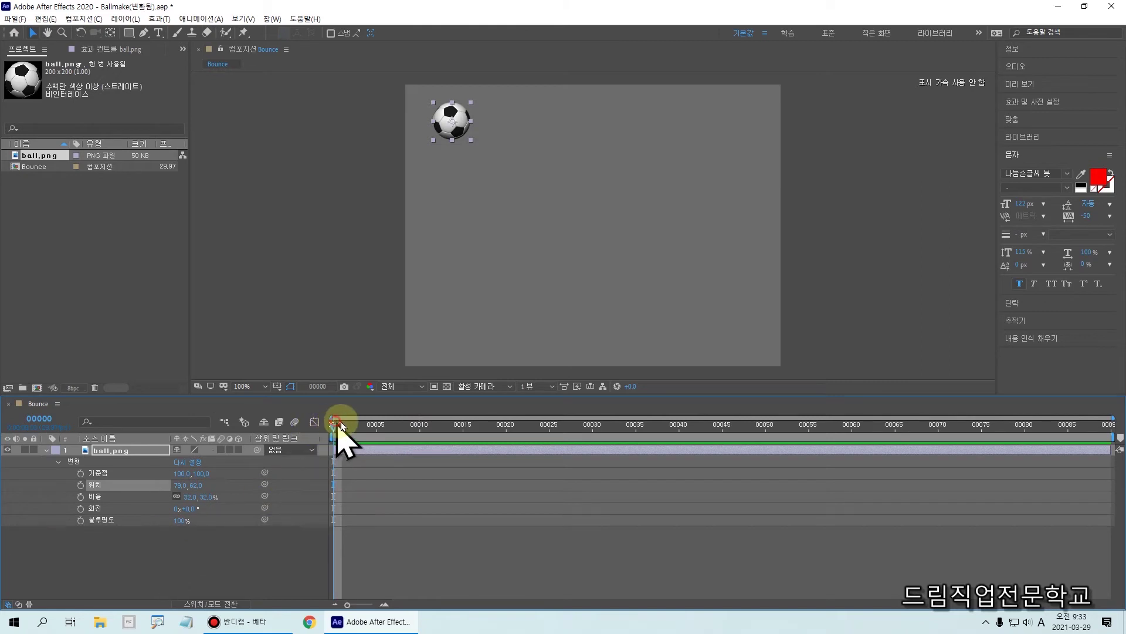
Start Position keyframing on the ball at frame 0, and at frame 10 move the ball down to ground level at about 215, 402
left_click(82, 485)
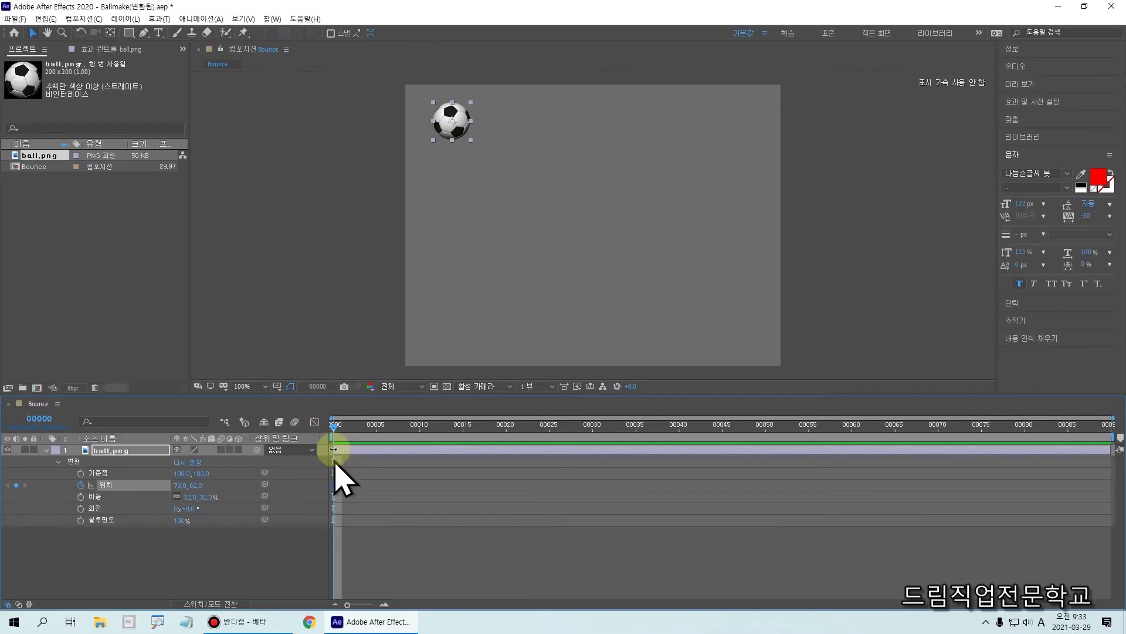
left_click_drag(334, 450, 419, 451)
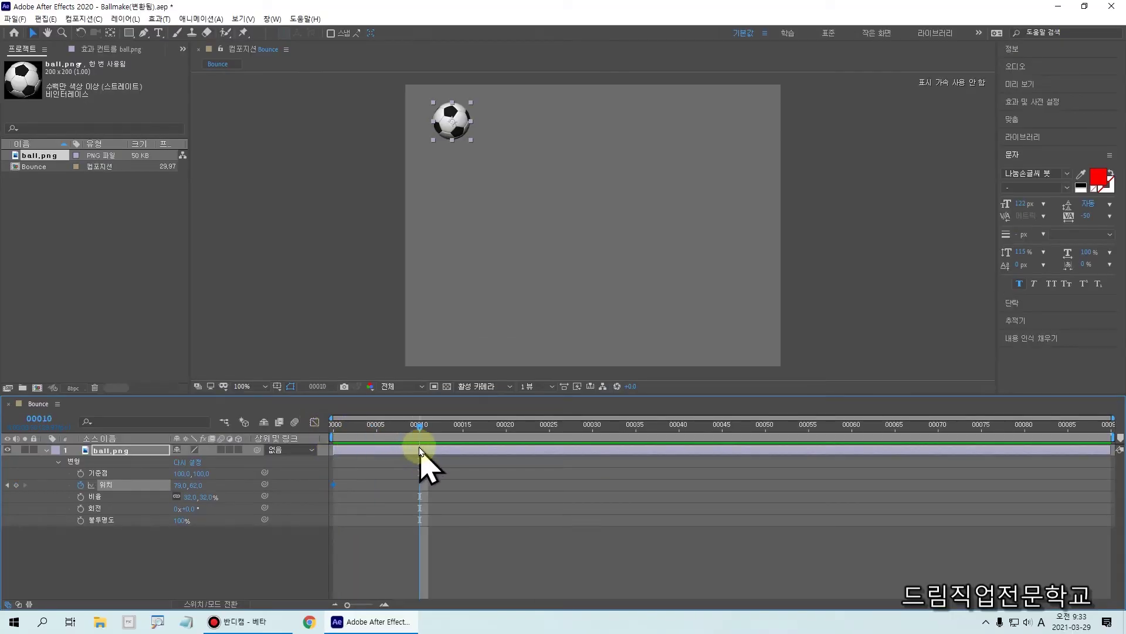
left_click_drag(419, 410, 420, 558)
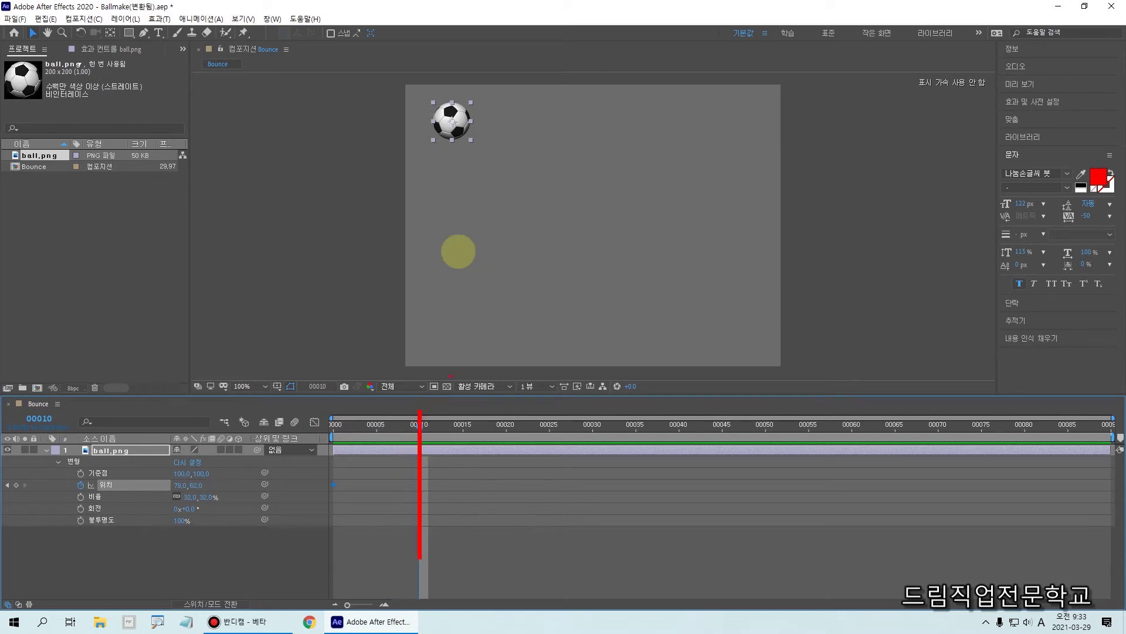
mouse_move(453, 126)
left_mouse_down()
mouse_move(482, 174)
mouse_move(492, 331)
left_mouse_up()
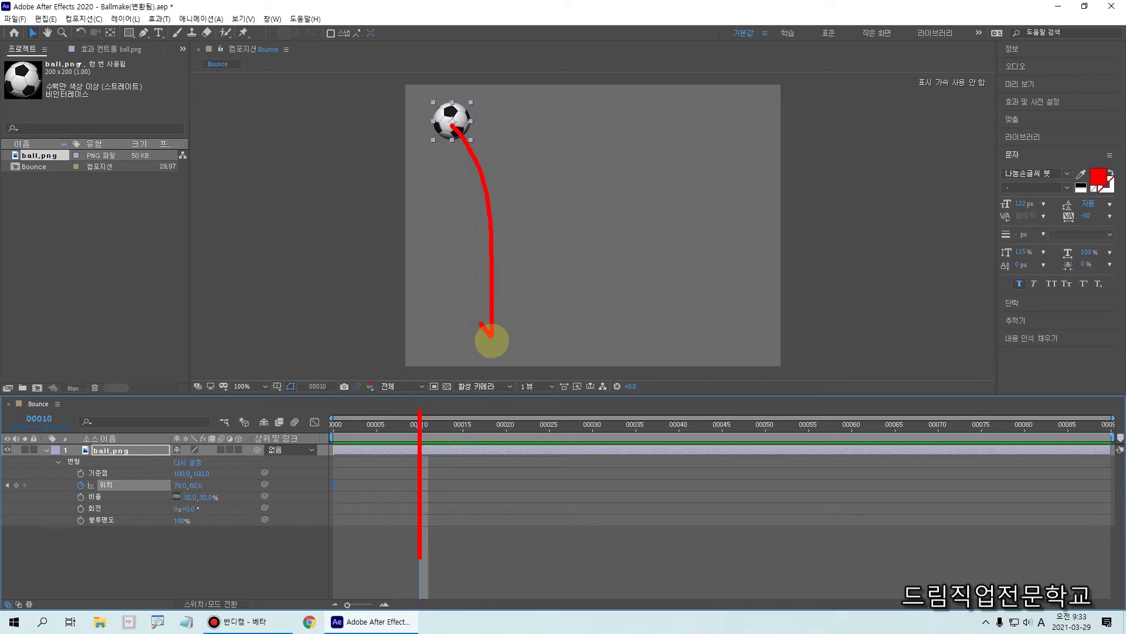
key("Escape")
left_click_drag(468, 128, 533, 288)
left_click_drag(503, 218, 546, 322)
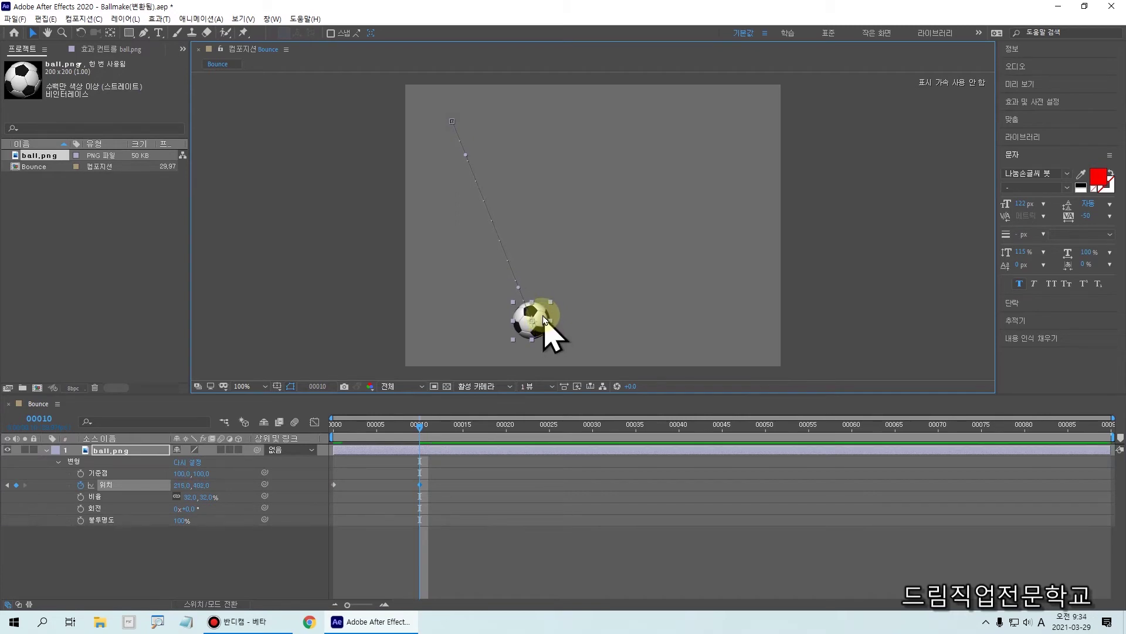
At frame 20, move the ball horizontally along the ground to a Position of about 351, 415
mouse_move(541, 301)
left_mouse_down()
mouse_move(556, 207)
mouse_move(580, 162)
mouse_move(626, 205)
mouse_move(657, 308)
left_mouse_up()
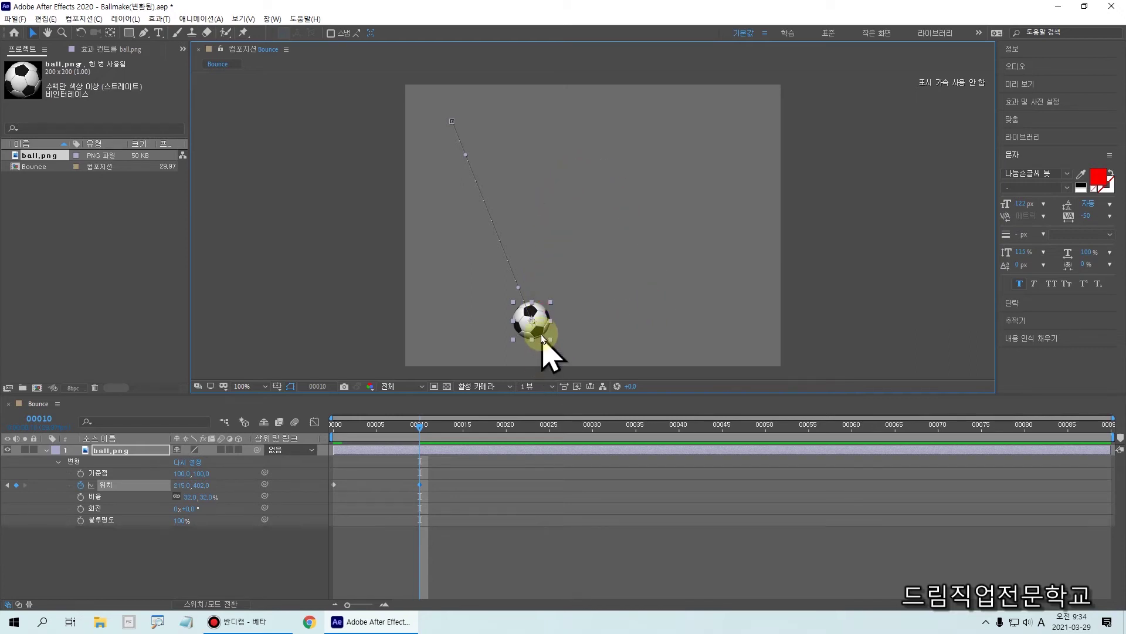
mouse_move(423, 430)
left_mouse_down()
mouse_move(513, 439)
mouse_move(500, 560)
left_mouse_up()
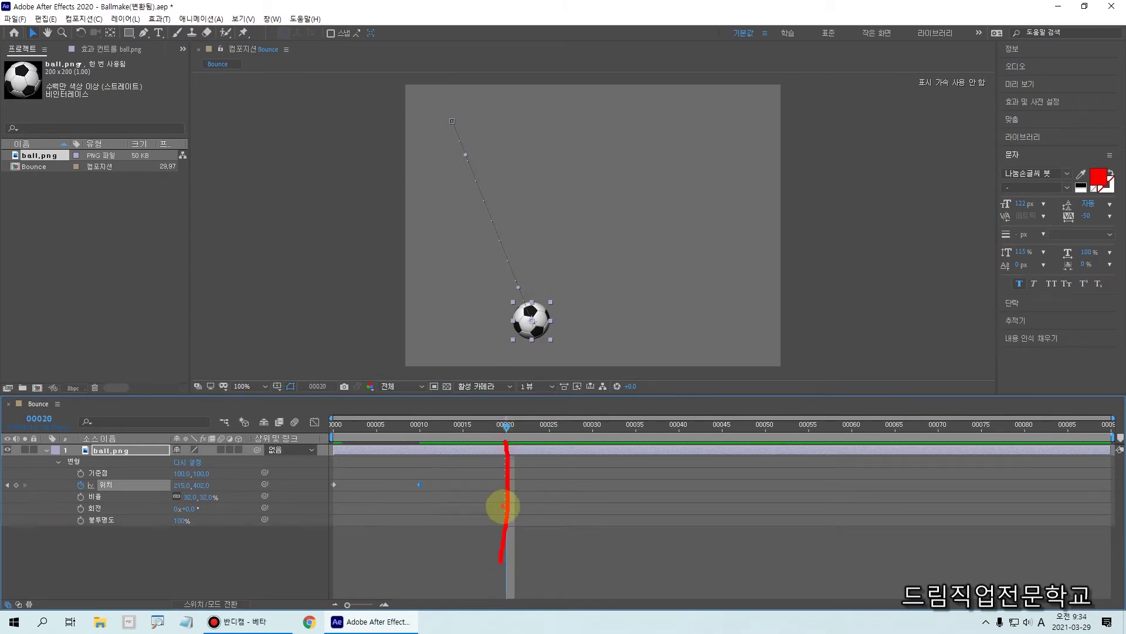
left_click_drag(546, 322, 624, 321)
At frame 30, move the ball further along the ground to a Position of about 466, 419
left_click(507, 429)
left_click_drag(507, 429, 592, 430)
left_click(617, 320)
left_click(525, 336)
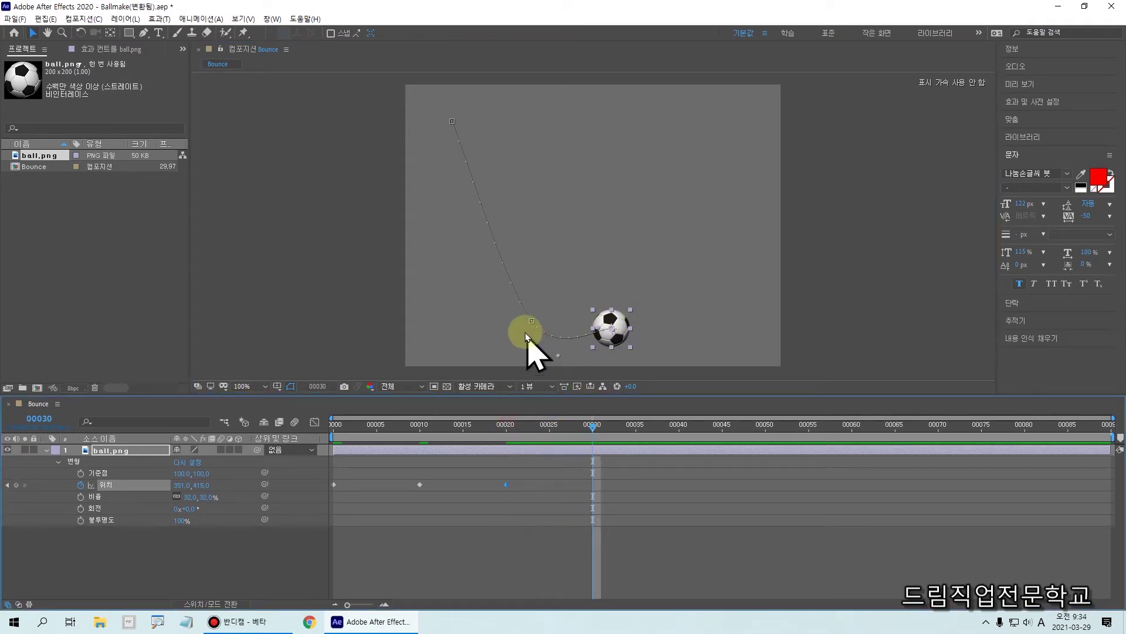
left_click(565, 182)
left_click(616, 320)
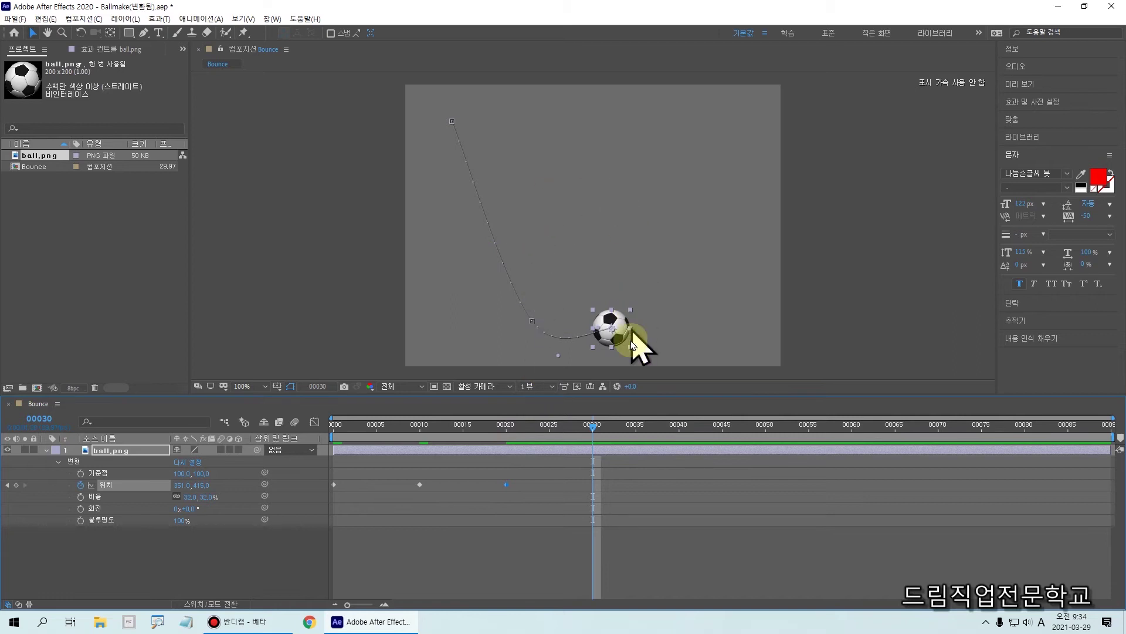
left_click_drag(619, 323, 683, 331)
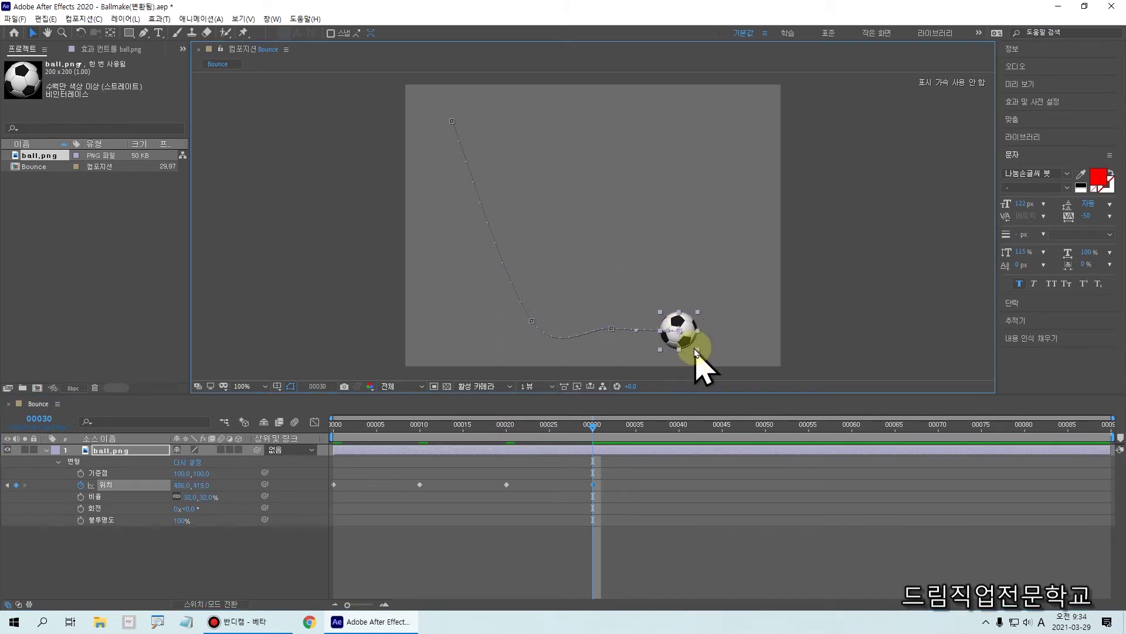
At frame 40, move the ball along the ground to a Position of about 577, 419, and preview the animation from frame 0
left_click_drag(589, 427, 683, 437)
left_click_drag(685, 332, 756, 324)
left_click(679, 427)
left_click_drag(679, 428, 233, 424)
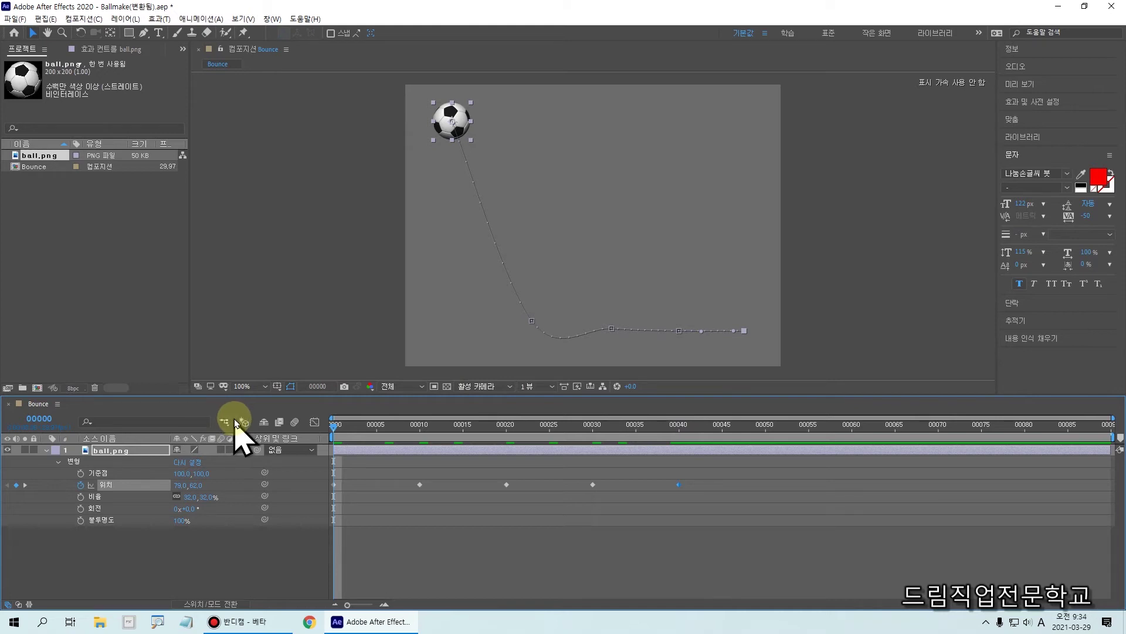
key("space")
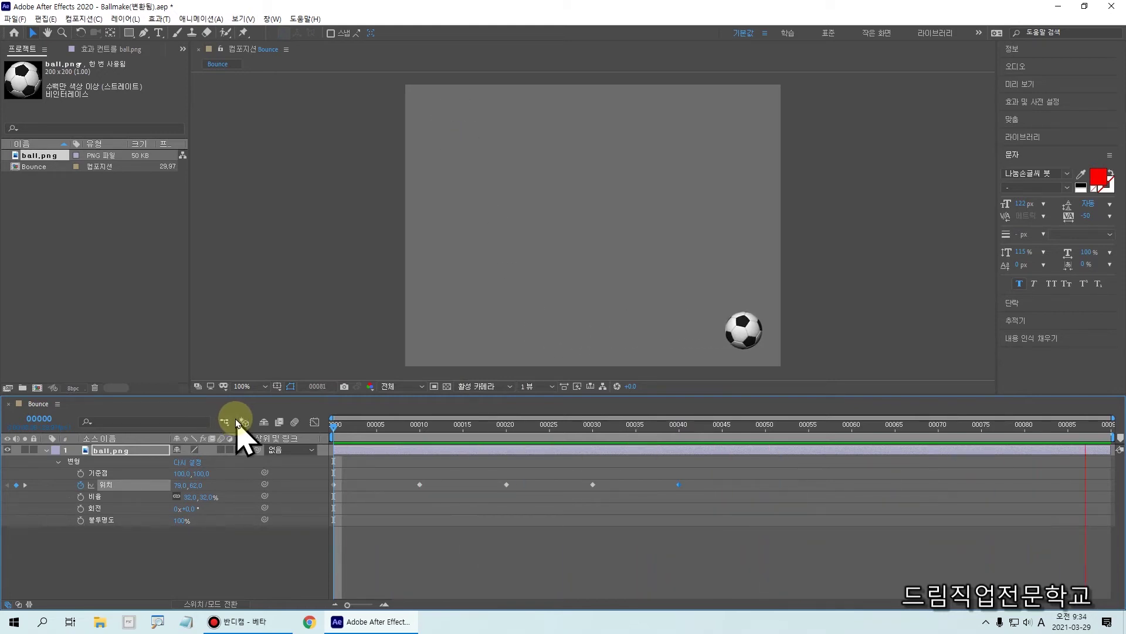
key("space")
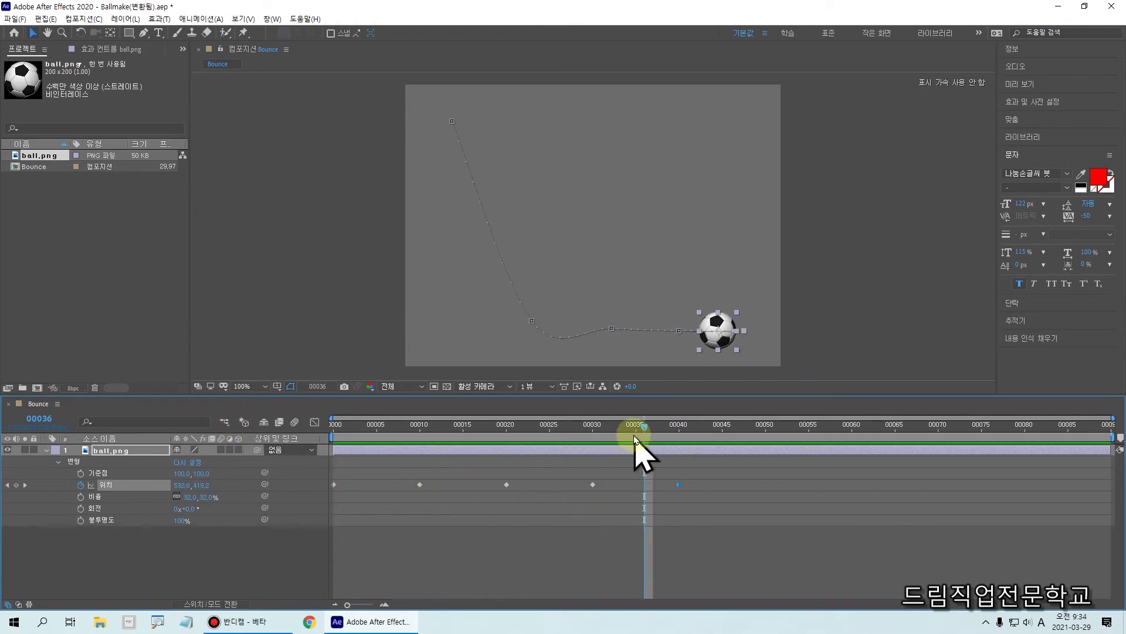
Set the Y value of the ball's Position keyframe at frame 10 to 400
key("Home")
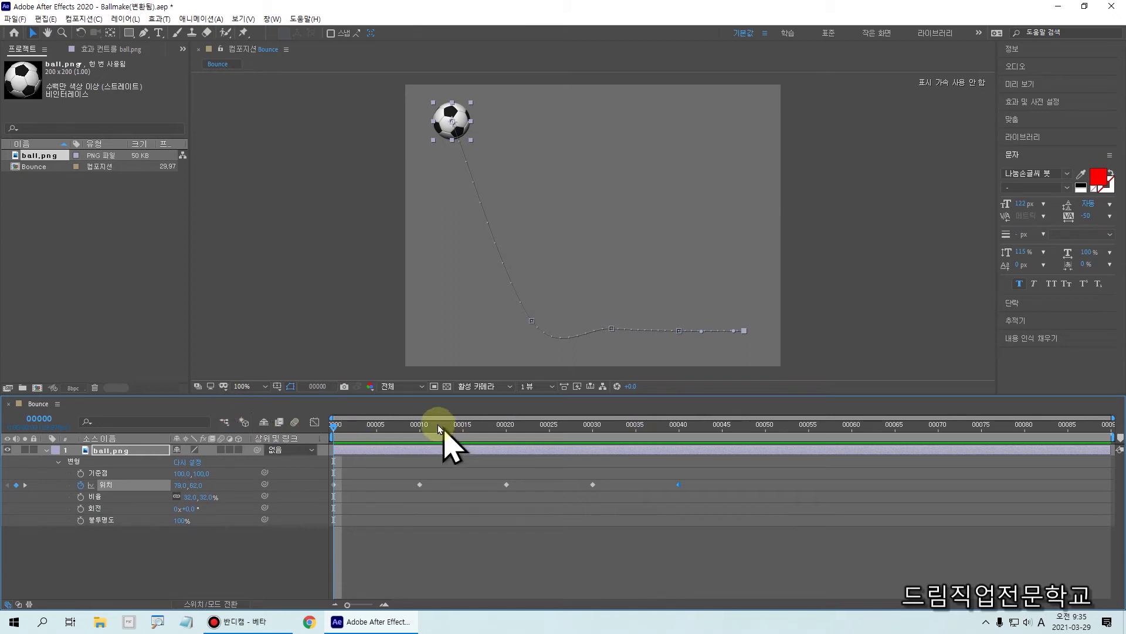
left_click(416, 441)
left_click(419, 441)
left_click(420, 484)
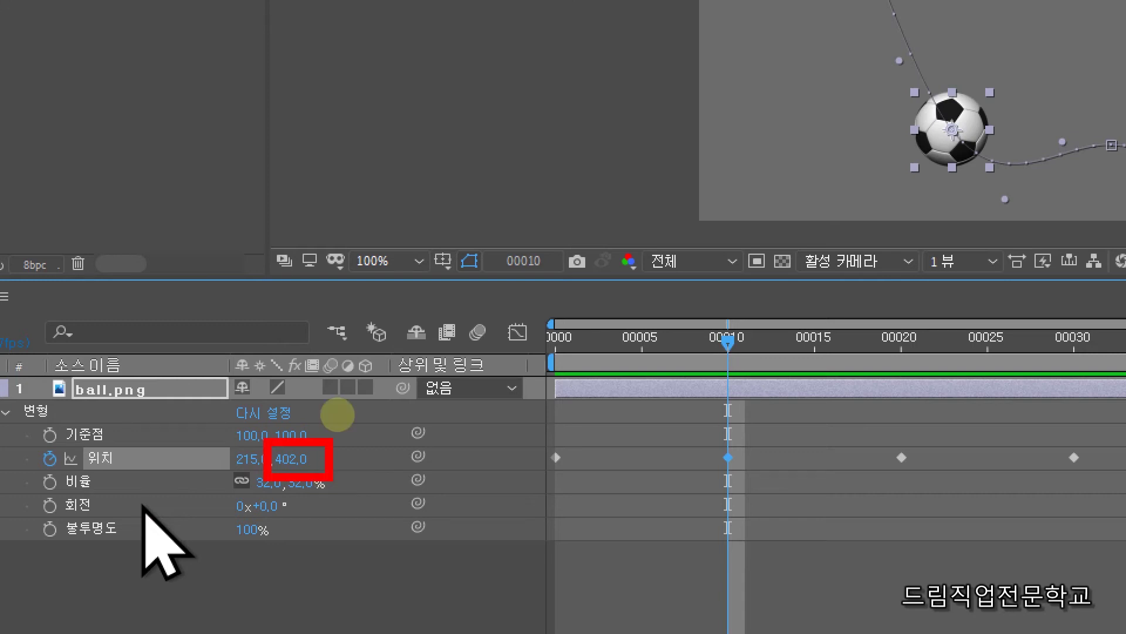
left_click(289, 457)
type("400")
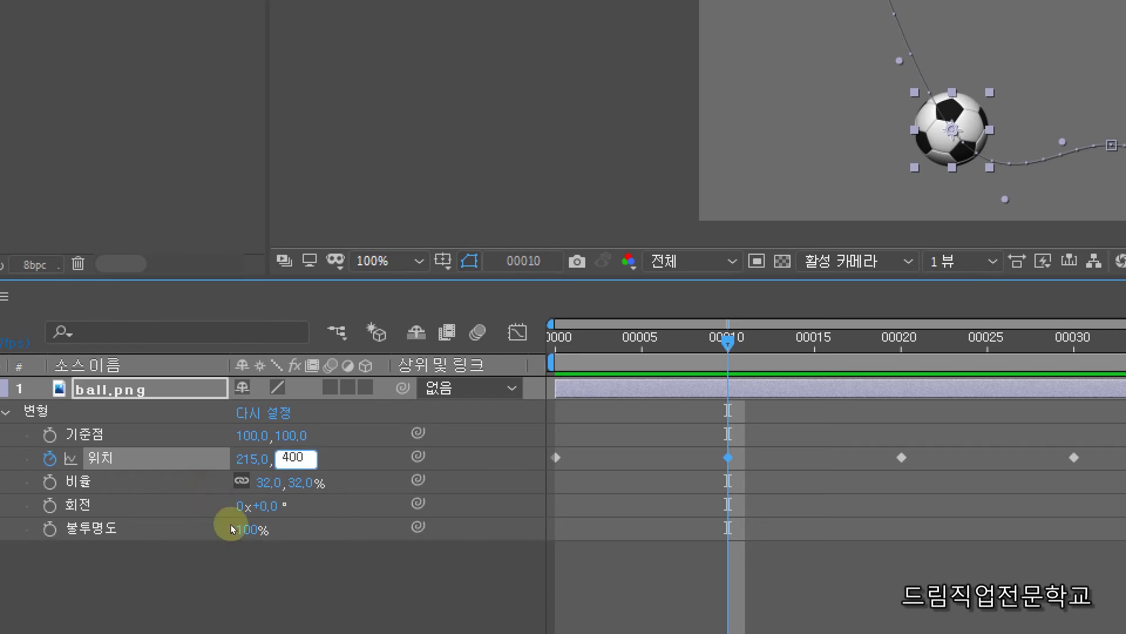
key("Return")
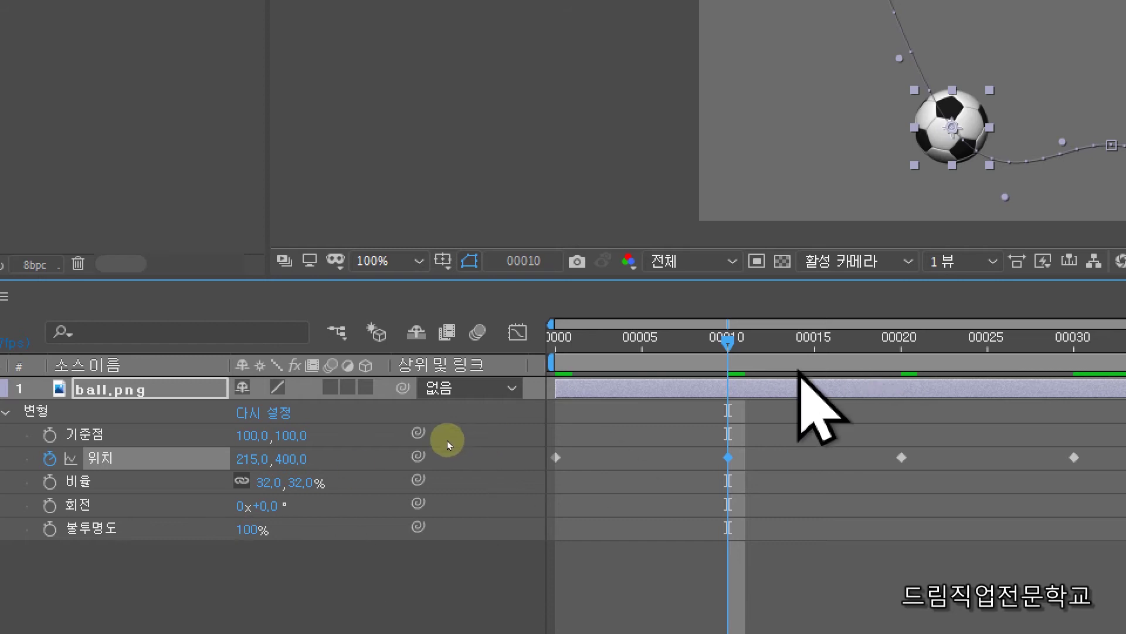
Set the Y value of the ball's Position keyframe at frame 20 to 400
left_click_drag(729, 343, 901, 345)
left_click(902, 457)
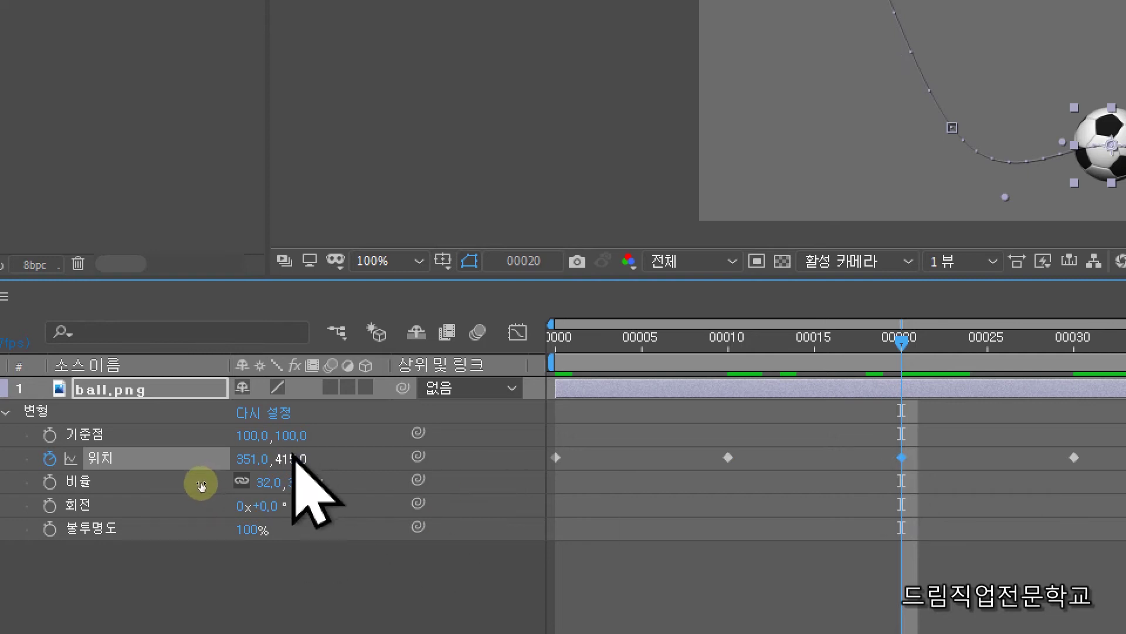
left_click(290, 459)
type("4")
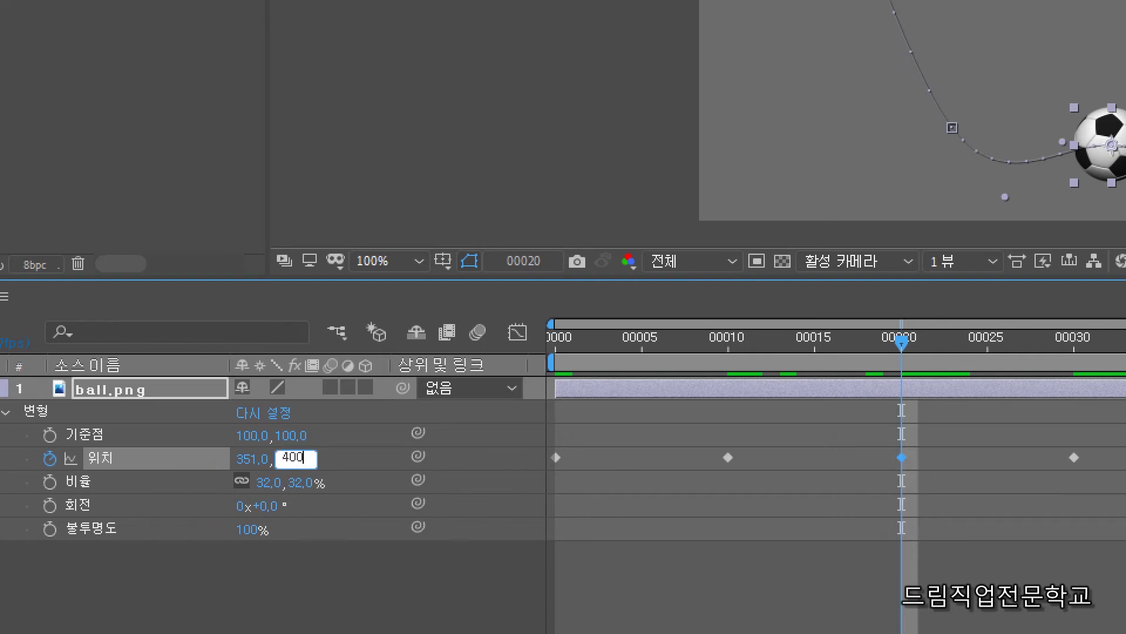
type("00")
key("Return")
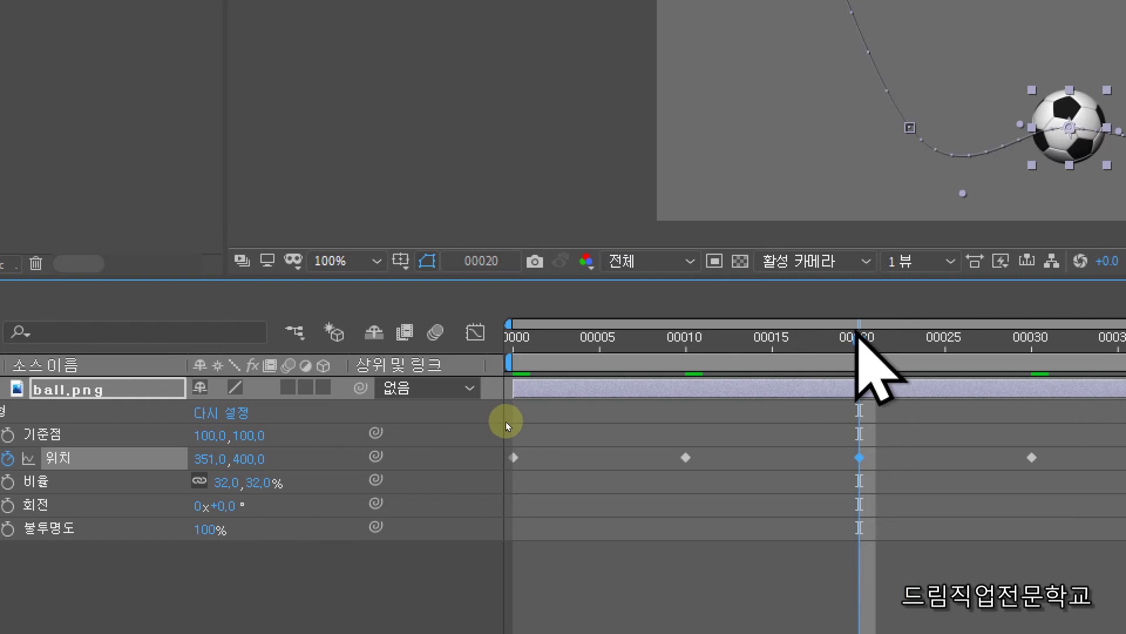
Set the Y value of the ball's Position keyframe at frame 30 to 400
key("Page_Down")
key("Page_Down")
key("Page_Down")
key("Page_Down")
key("Page_Down")
key("Page_Down")
key("Page_Down")
key("Page_Down")
key("Page_Down")
key("Page_Down")
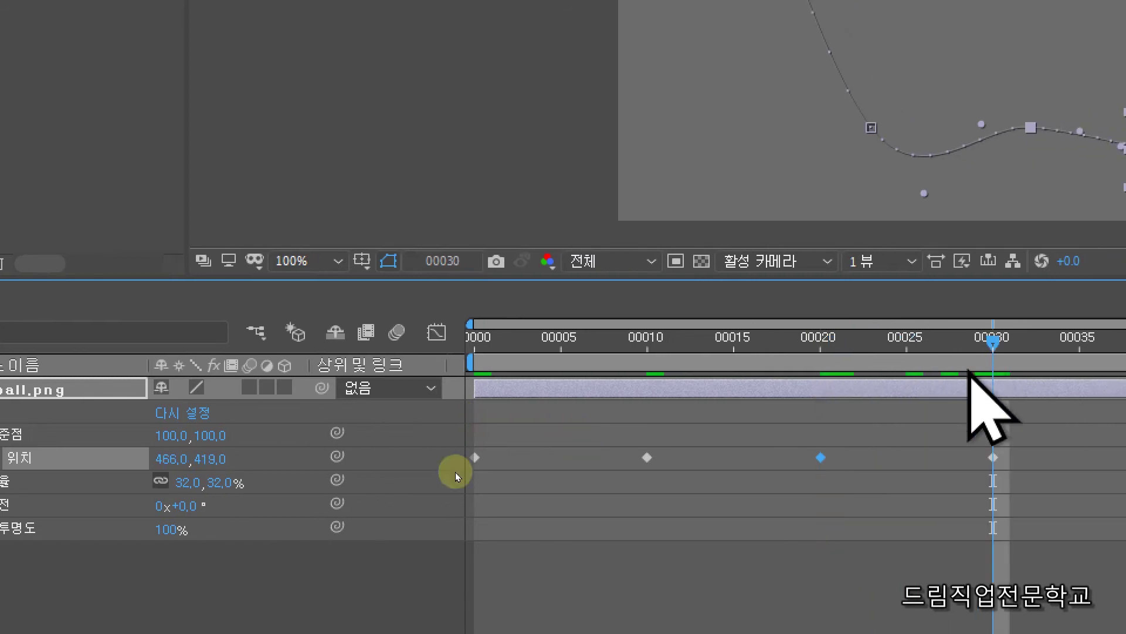
left_click(211, 460)
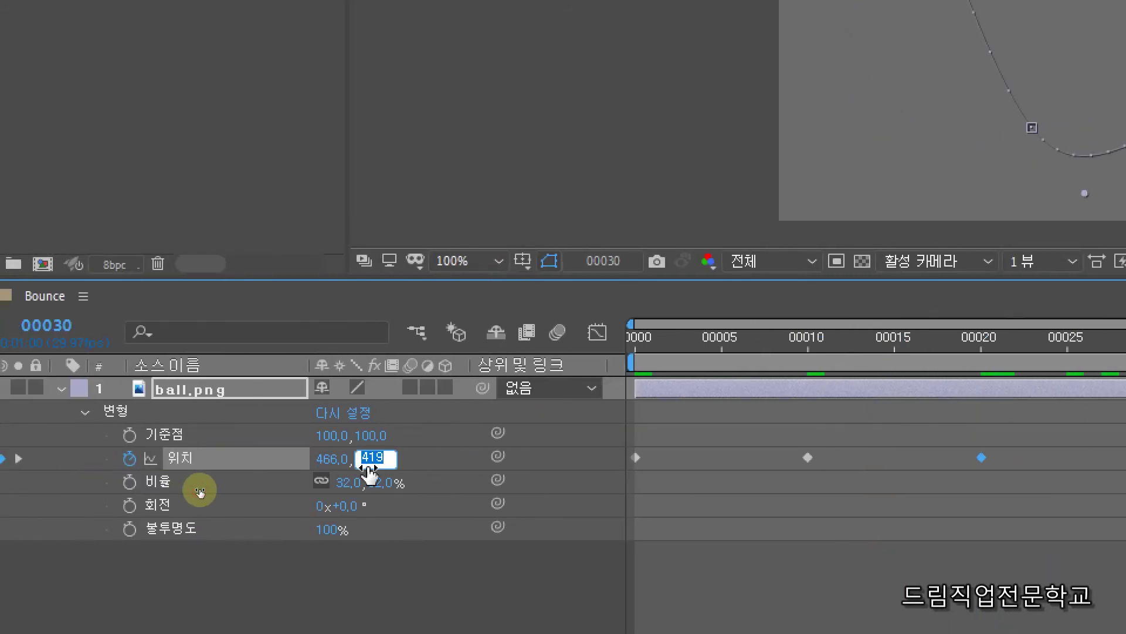
type("400")
key("Return")
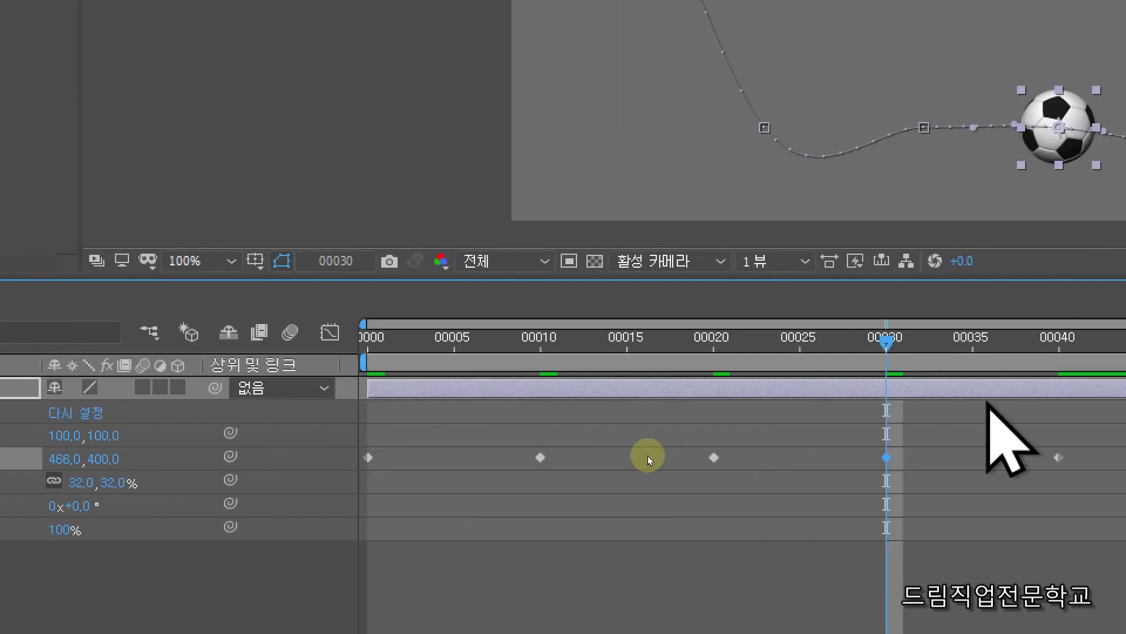
Set the Y value of the ball's Position keyframe at frame 40 to 400
key("Page_Down")
key("Page_Down")
key("Page_Down")
key("Page_Down")
key("Page_Down")
key("Page_Down")
key("Page_Down")
key("Page_Down")
key("Page_Down")
key("Page_Down")
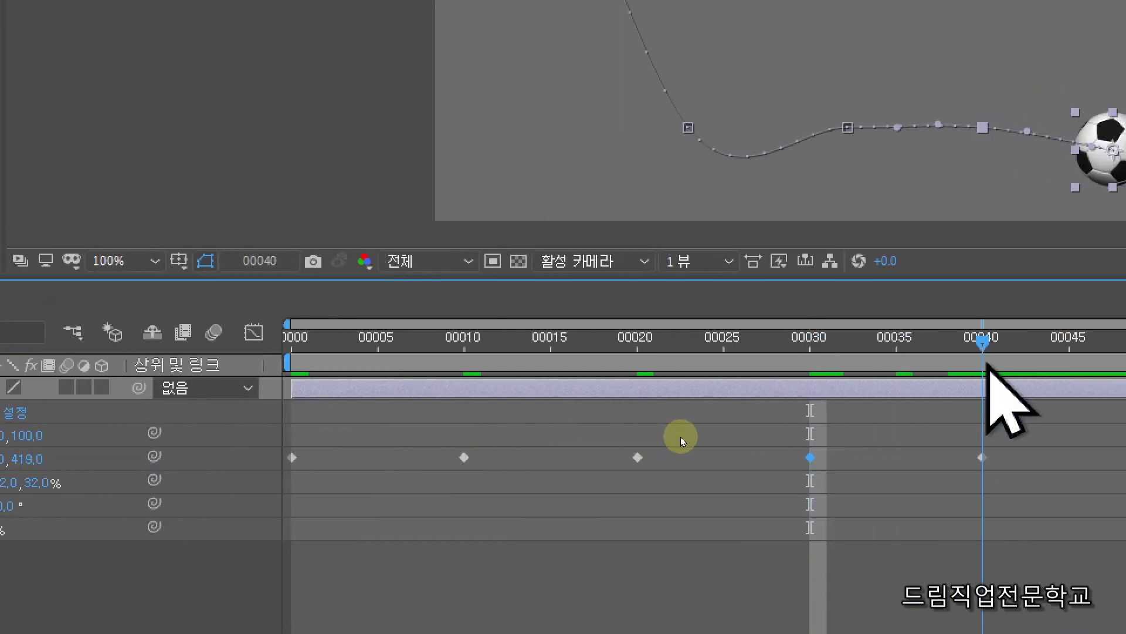
left_click(983, 457)
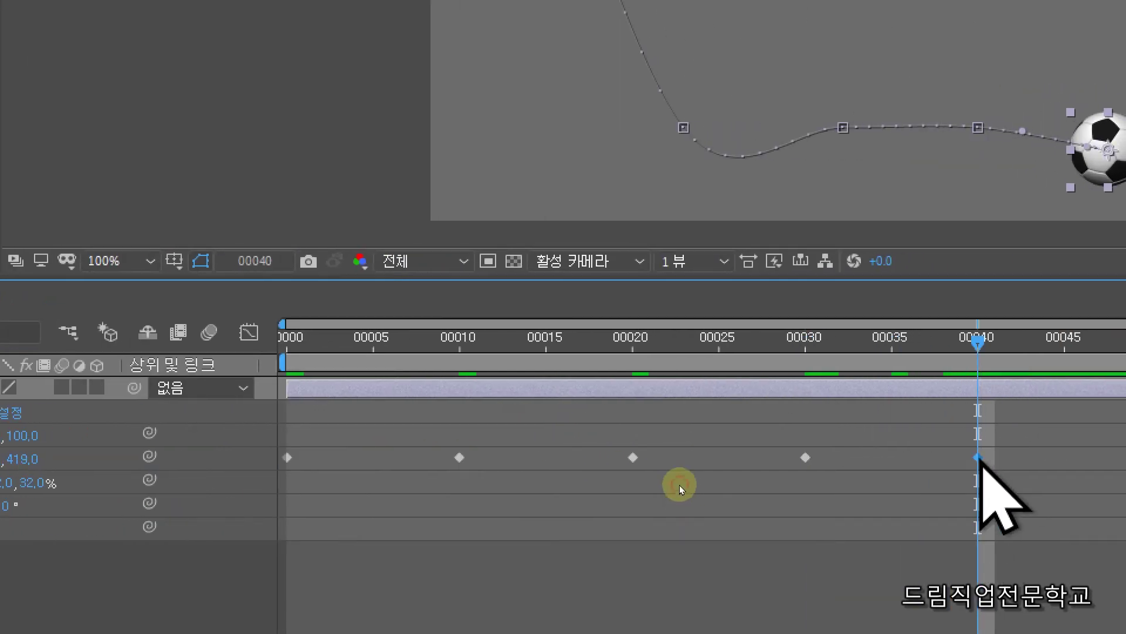
left_click(190, 459)
type("400")
key("Return")
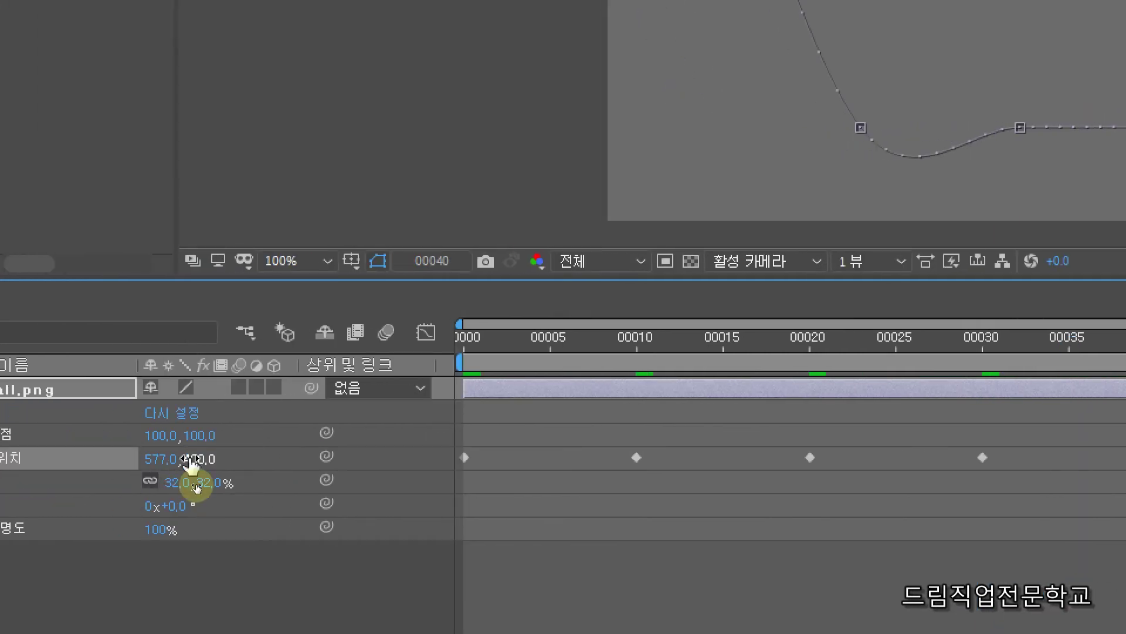
key("Home")
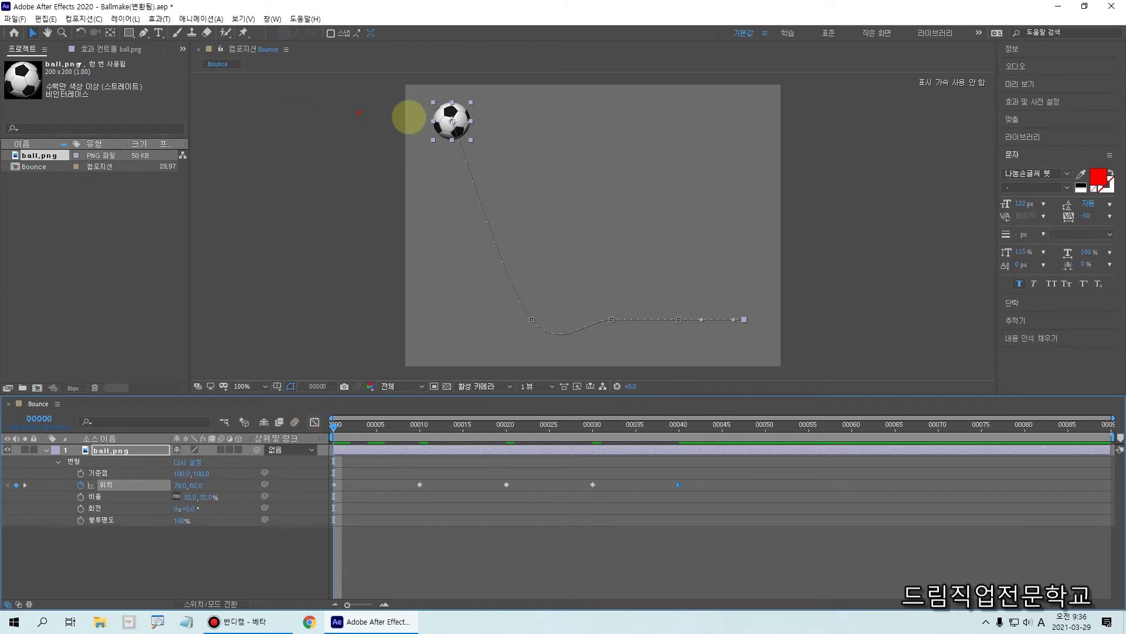
mouse_move(456, 122)
left_mouse_down()
mouse_move(508, 159)
mouse_move(524, 221)
mouse_move(529, 315)
mouse_move(518, 305)
mouse_move(533, 320)
mouse_move(554, 305)
left_mouse_up()
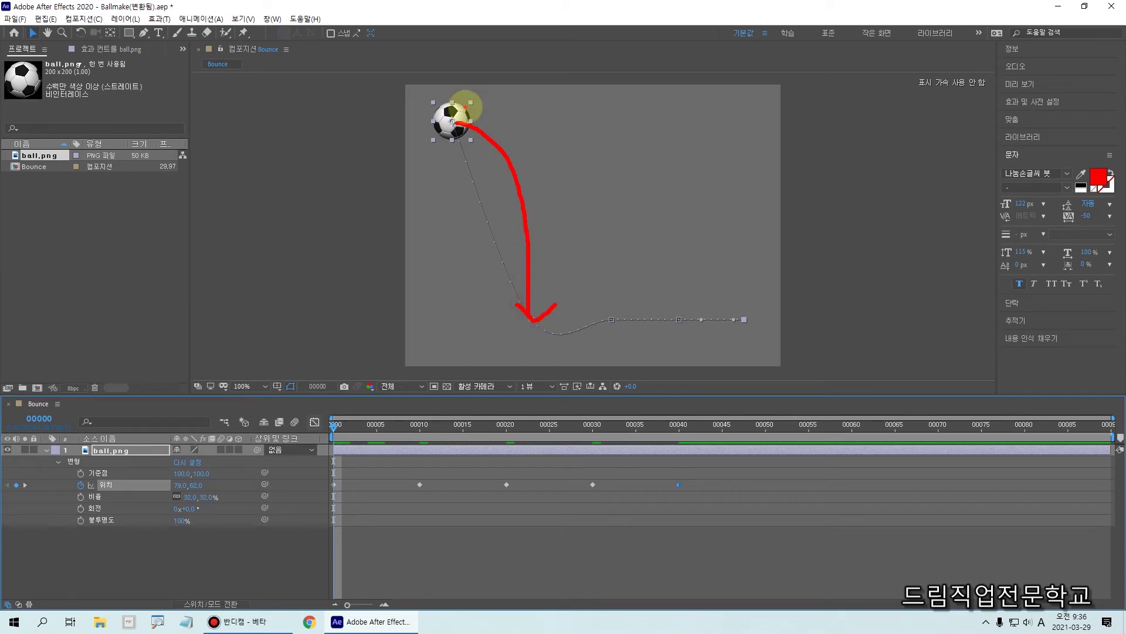
left_click_drag(451, 122, 528, 308)
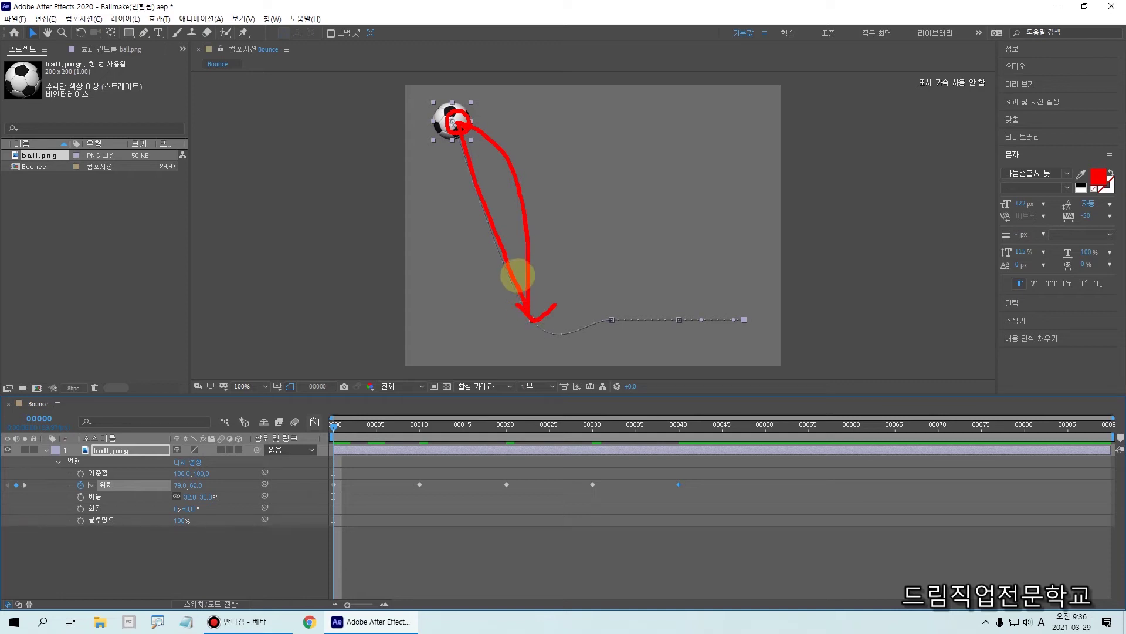
key("Escape")
Bend the ball's first descent on the motion path by pulling the frame 10 keyframe's incoming direction handle steeply upward
left_click(453, 125)
left_click_drag(442, 107, 467, 135)
left_click_drag(518, 307, 547, 331)
key("Escape")
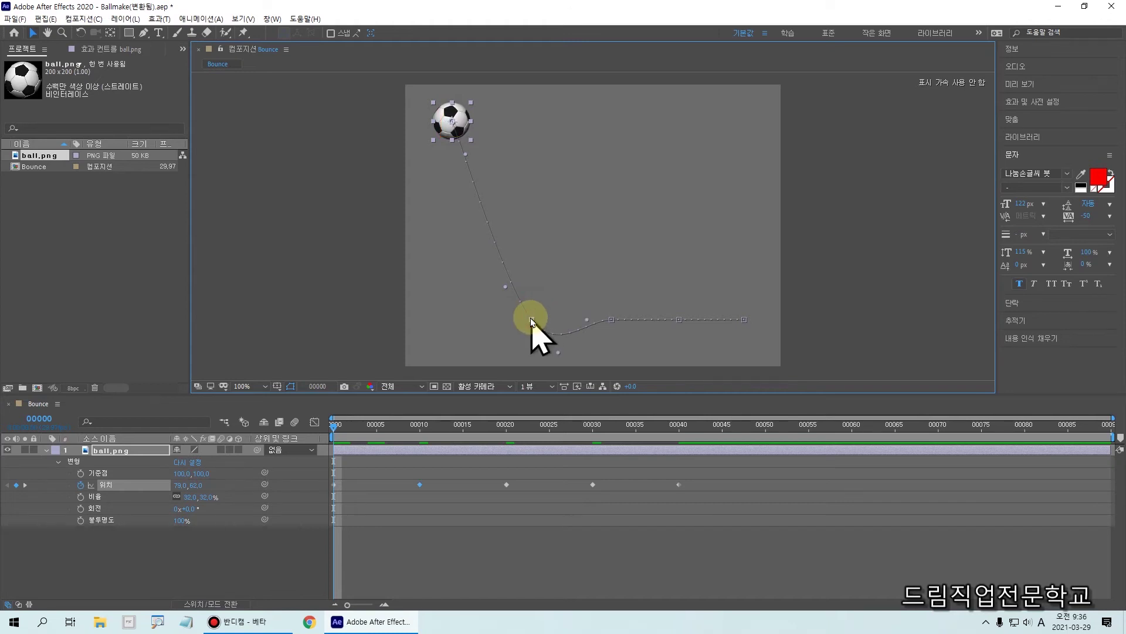
left_click_drag(500, 280, 560, 355)
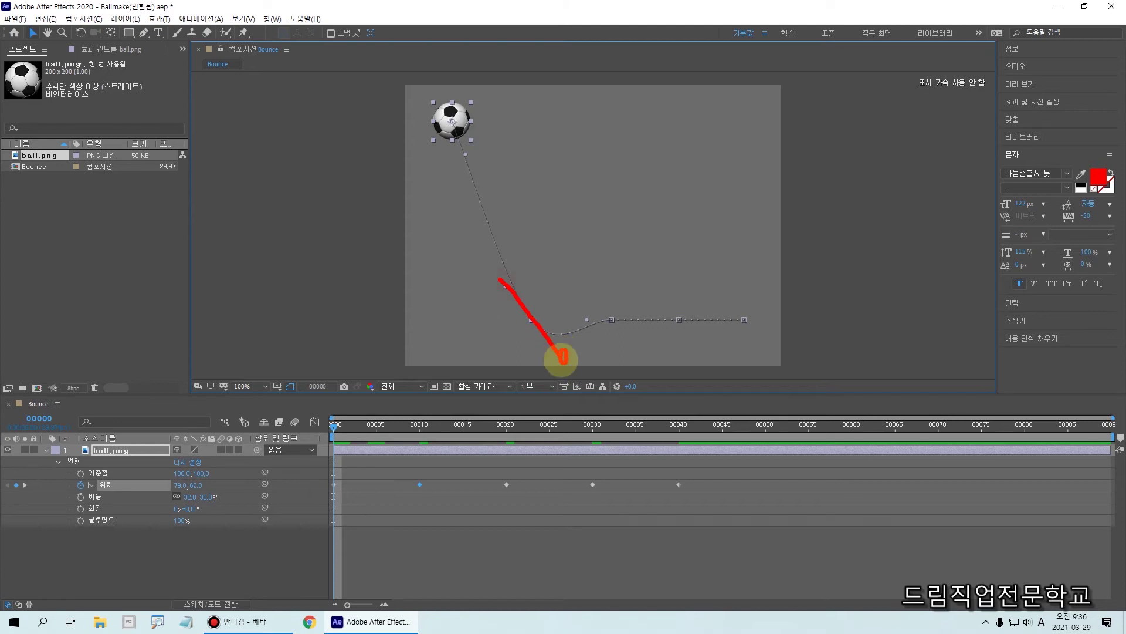
left_click_drag(505, 267, 502, 274)
key("Escape")
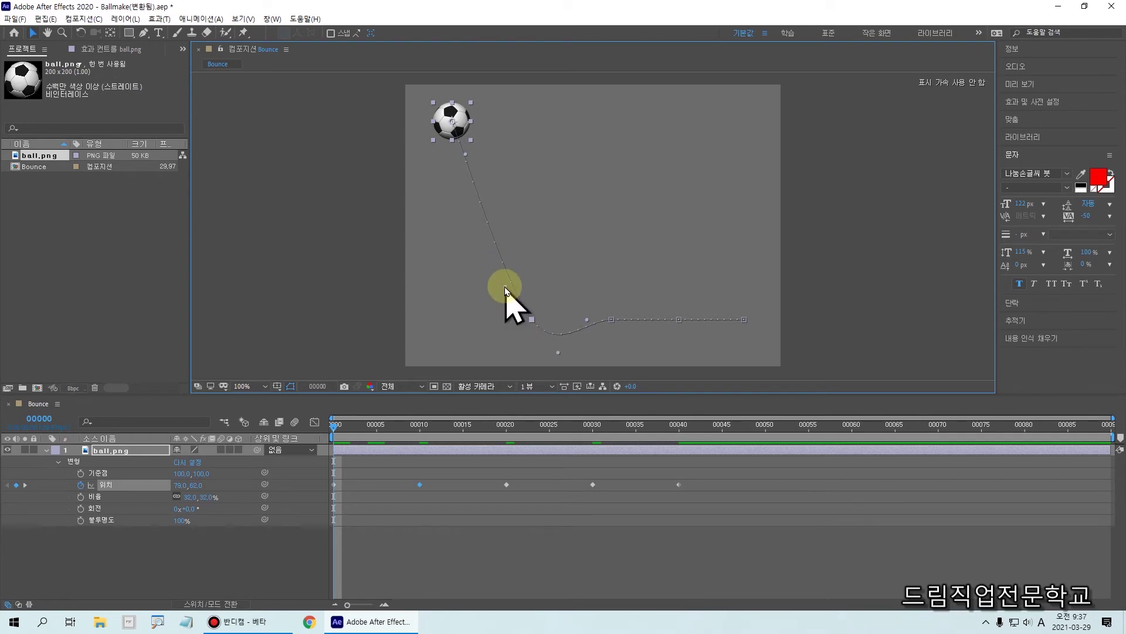
left_click_drag(506, 289, 410, 245)
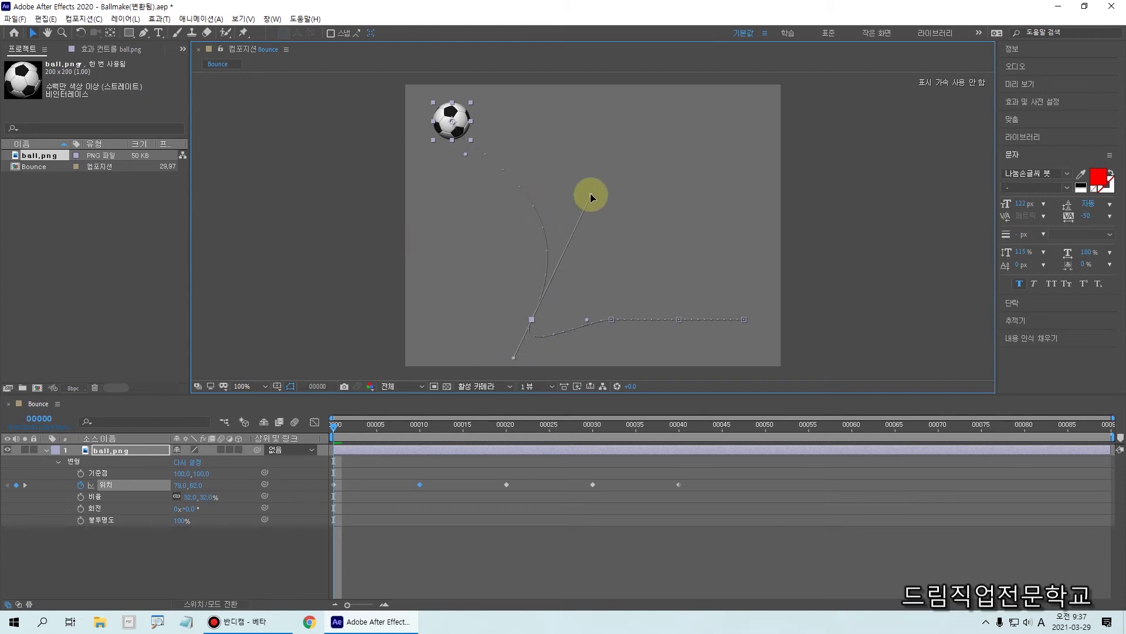
left_click_drag(541, 205, 507, 224)
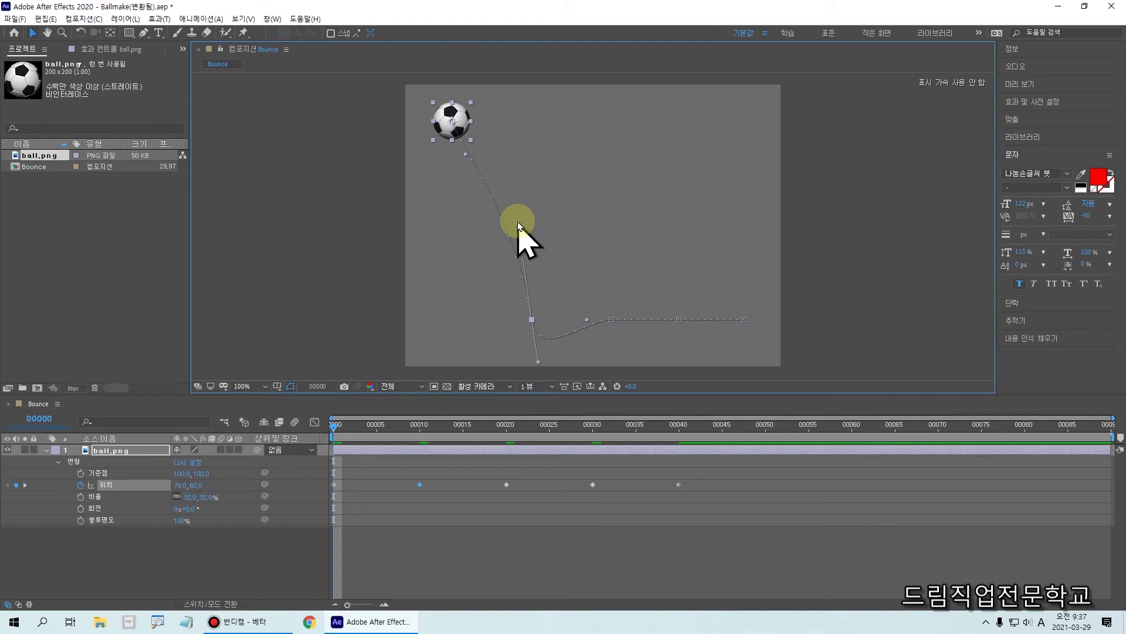
Curve the ball's first fall by pulling the frame 10 keyframe's incoming handle upward and the frame 0 keyframe's outgoing handle toward the horizontal
left_click_drag(519, 225, 514, 160)
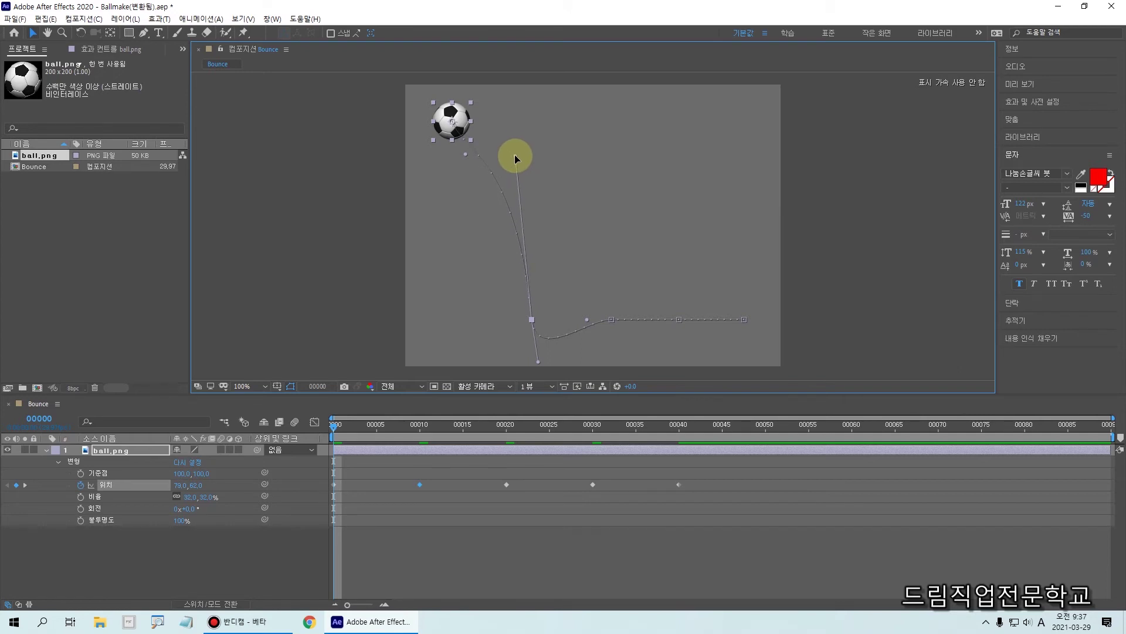
left_click_drag(513, 159, 523, 168)
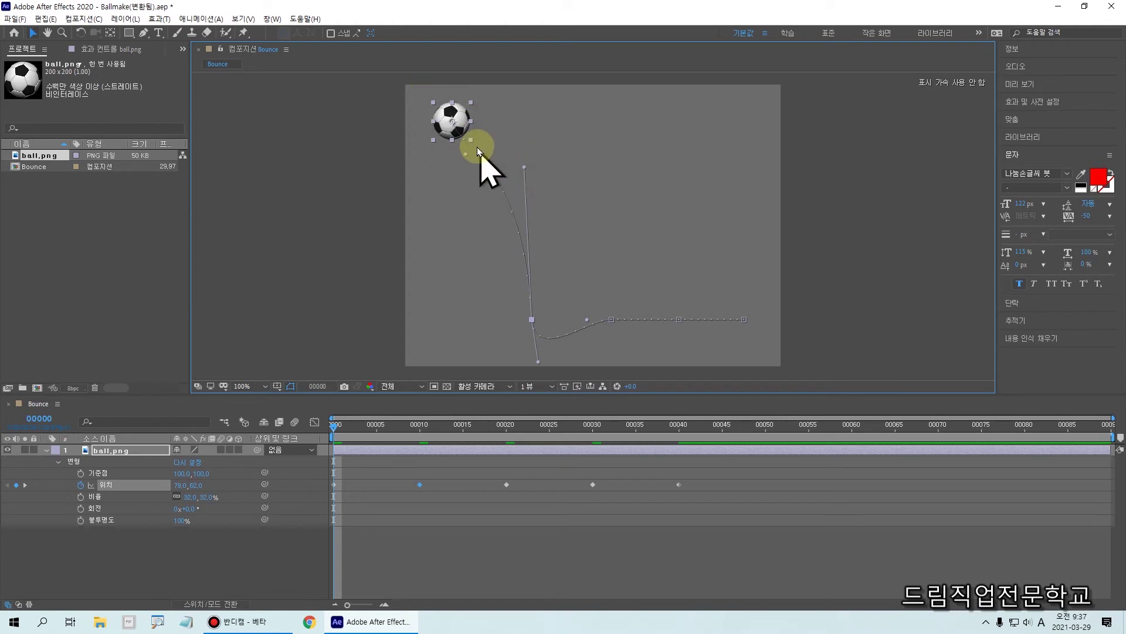
mouse_move(451, 121)
left_mouse_down()
mouse_move(536, 201)
mouse_move(538, 305)
left_mouse_up()
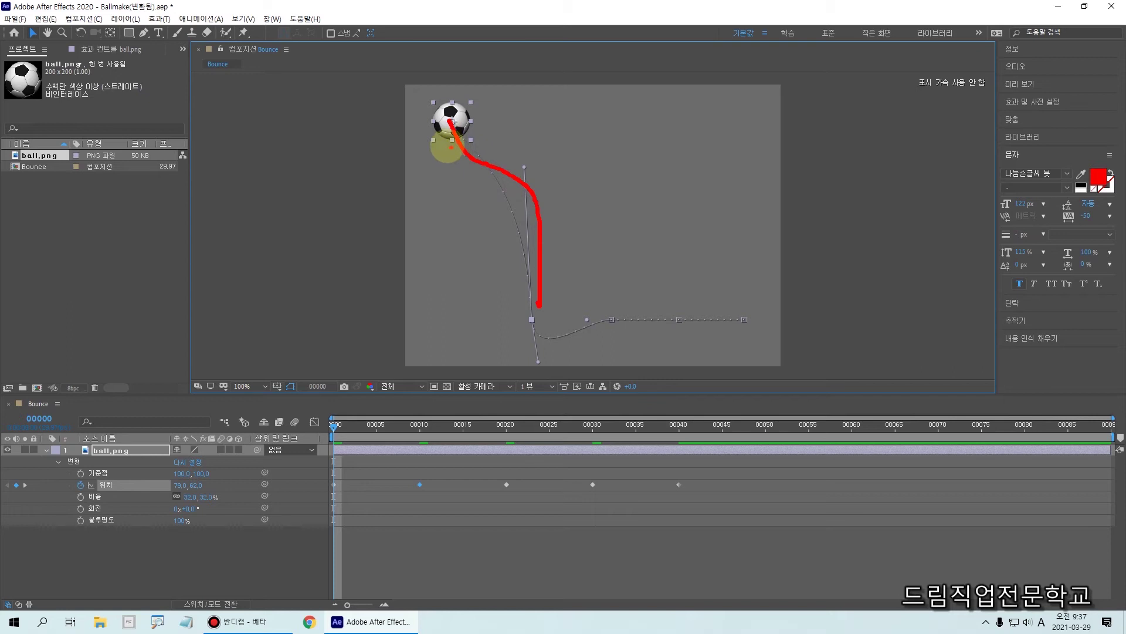
mouse_move(450, 112)
left_mouse_down()
mouse_move(496, 135)
mouse_move(521, 200)
mouse_move(537, 304)
left_mouse_up()
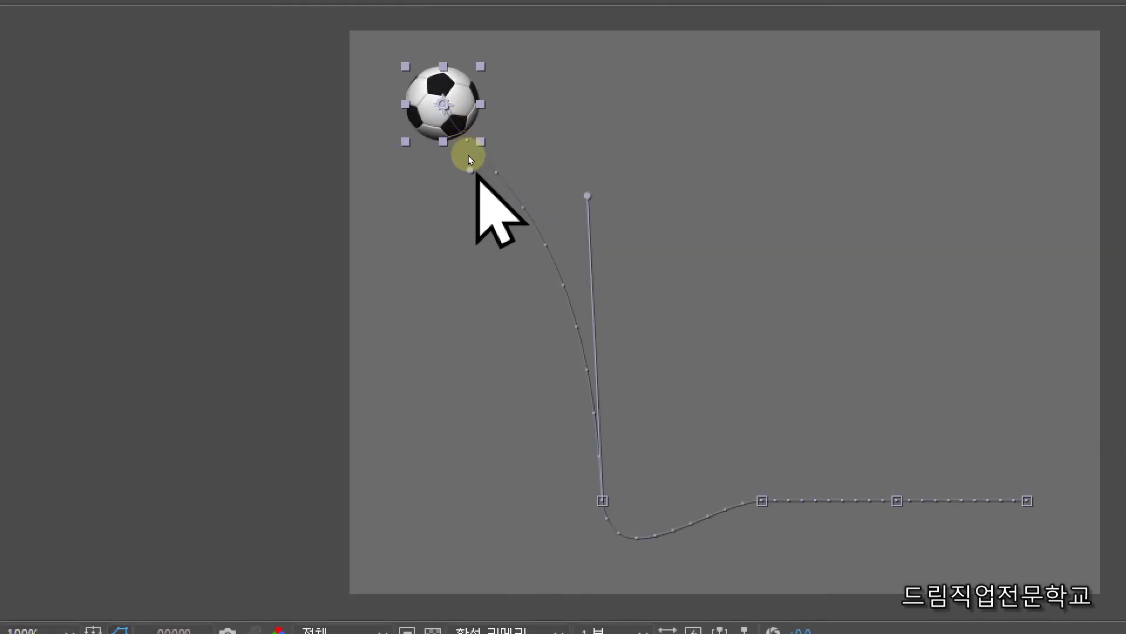
left_click_drag(468, 160, 491, 134)
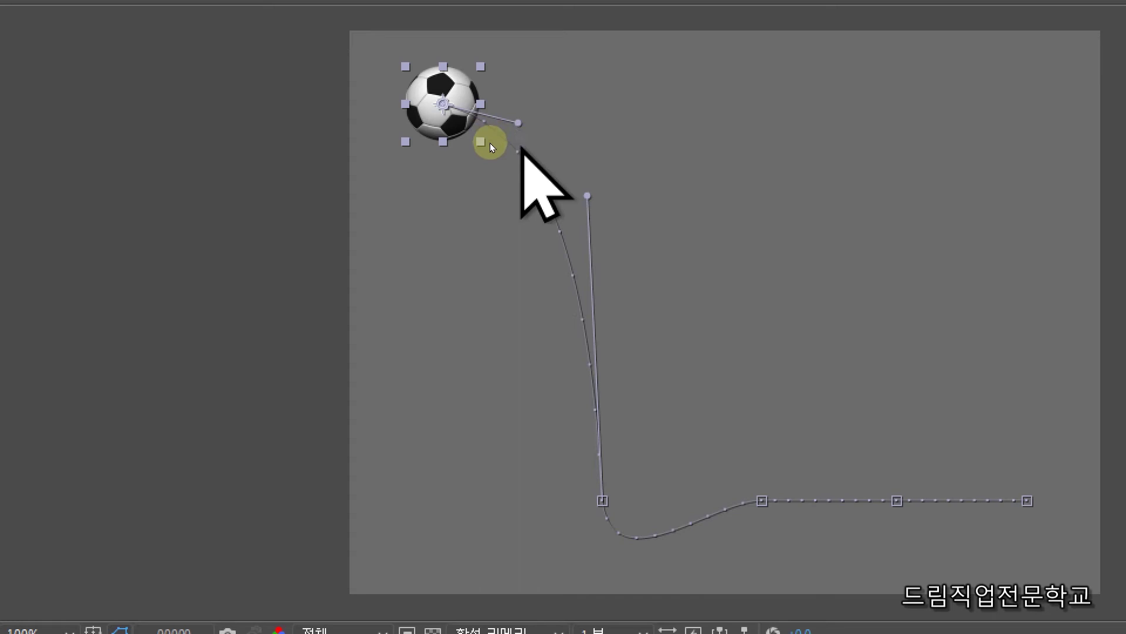
left_click(441, 108)
mouse_move(441, 108)
left_mouse_down()
mouse_move(497, 131)
mouse_move(535, 176)
mouse_move(583, 325)
mouse_move(611, 489)
left_mouse_up()
mouse_move(413, 54)
left_mouse_down()
mouse_move(447, 184)
mouse_move(656, 539)
left_mouse_up()
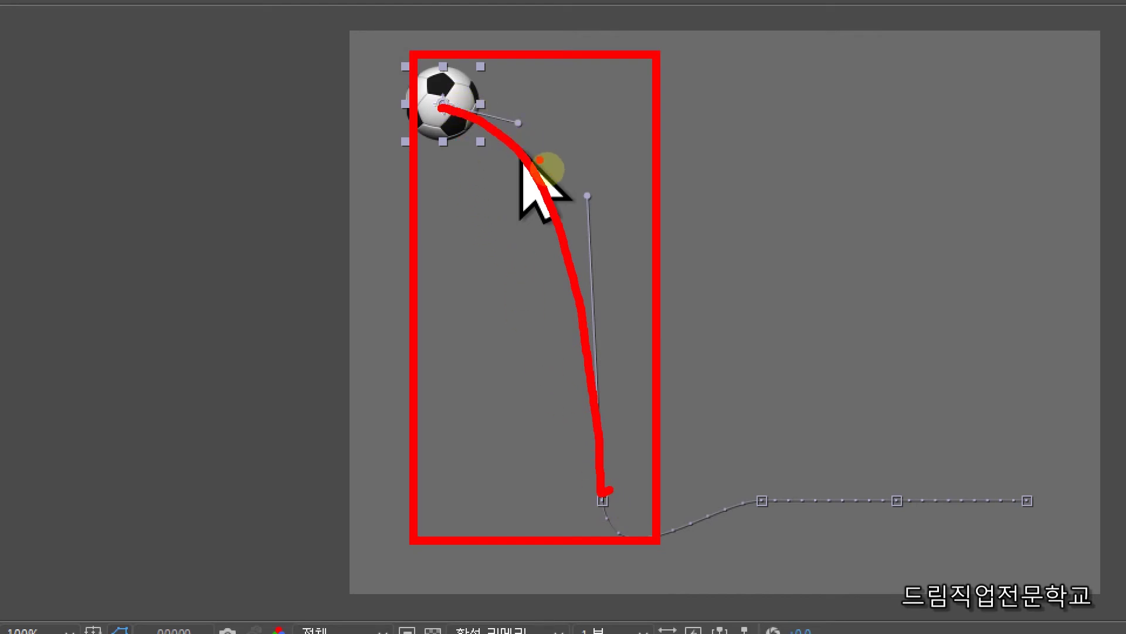
left_click_drag(621, 501, 600, 490)
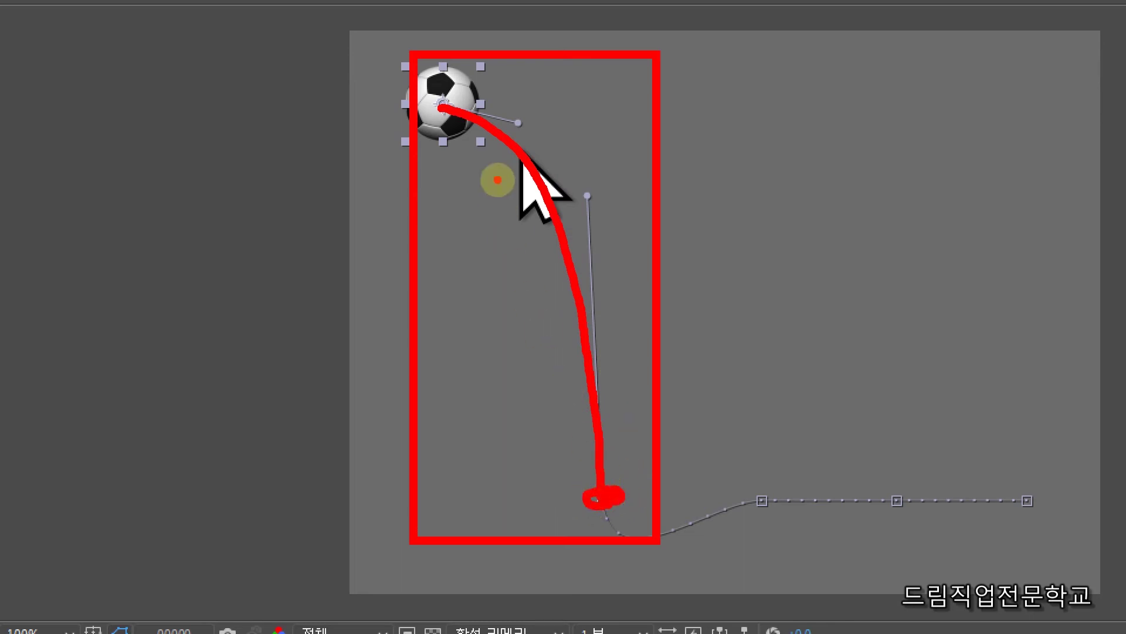
mouse_move(467, 97)
left_mouse_down()
mouse_move(439, 106)
mouse_move(449, 107)
left_mouse_up()
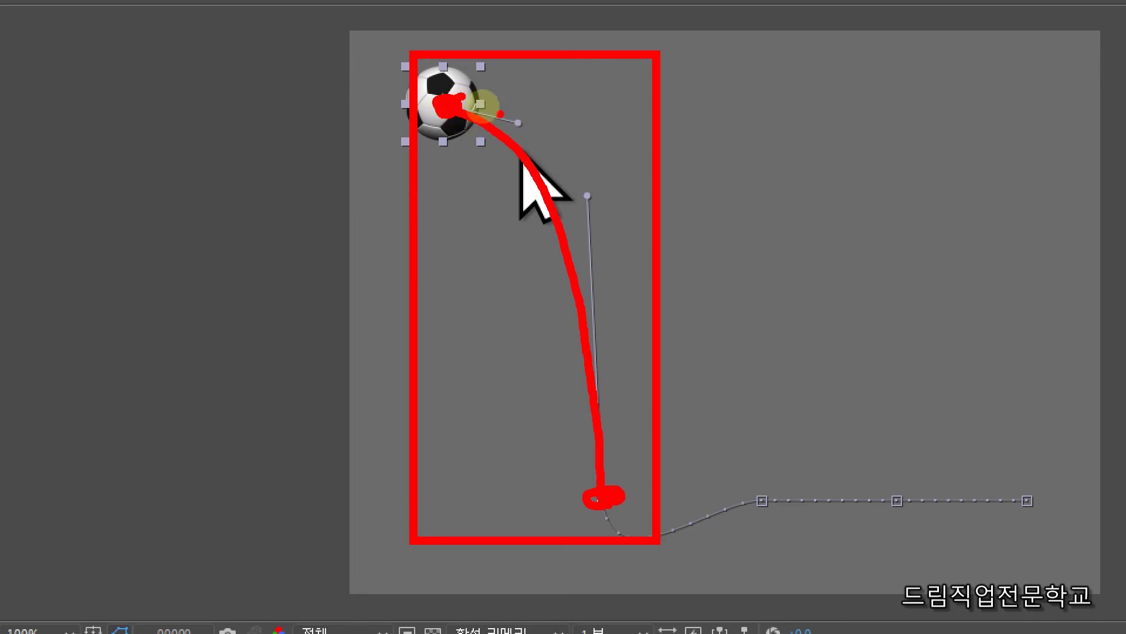
left_click_drag(447, 105, 525, 125)
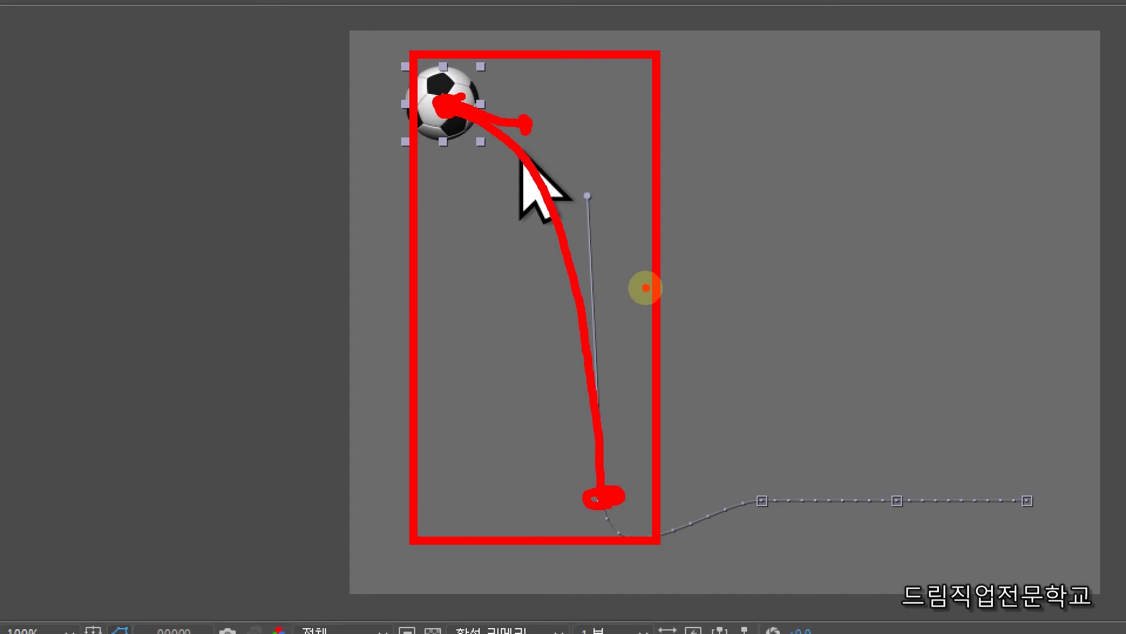
left_click_drag(583, 186, 617, 314)
left_click_drag(617, 358, 615, 499)
left_click_drag(568, 181, 590, 179)
mouse_move(421, 99)
left_mouse_down()
mouse_move(528, 107)
mouse_move(531, 125)
left_mouse_up()
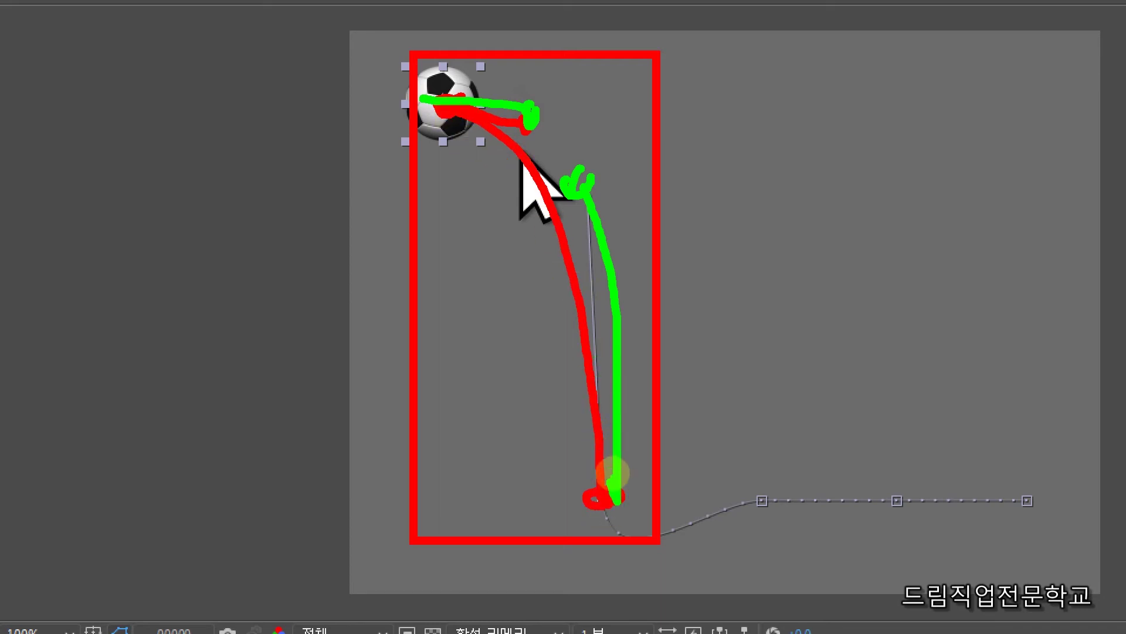
key("Escape")
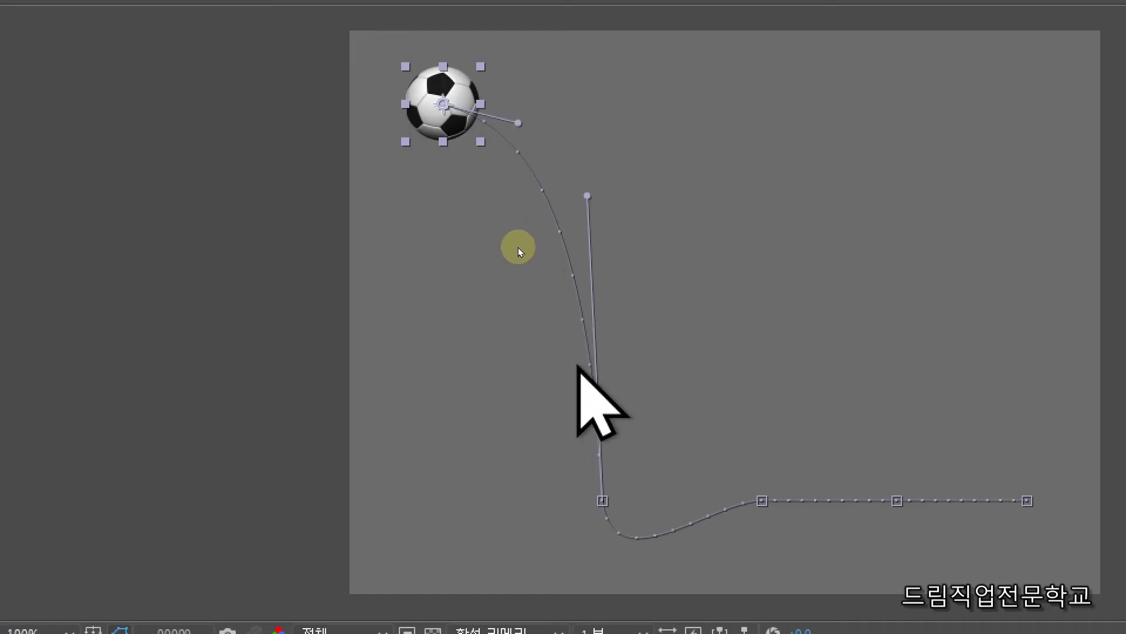
mouse_move(405, 56)
left_mouse_down()
mouse_move(513, 355)
mouse_move(613, 513)
mouse_move(789, 545)
left_mouse_up()
left_click(734, 493)
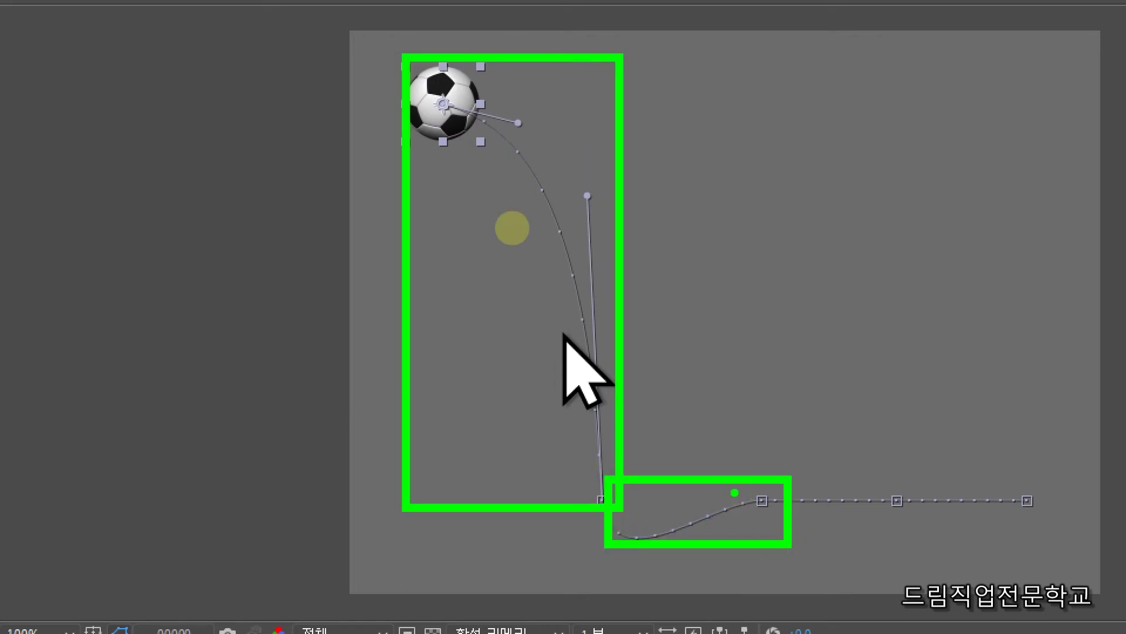
key("Escape")
mouse_move(605, 507)
left_mouse_down()
mouse_move(642, 316)
mouse_move(681, 277)
mouse_move(766, 547)
left_mouse_up()
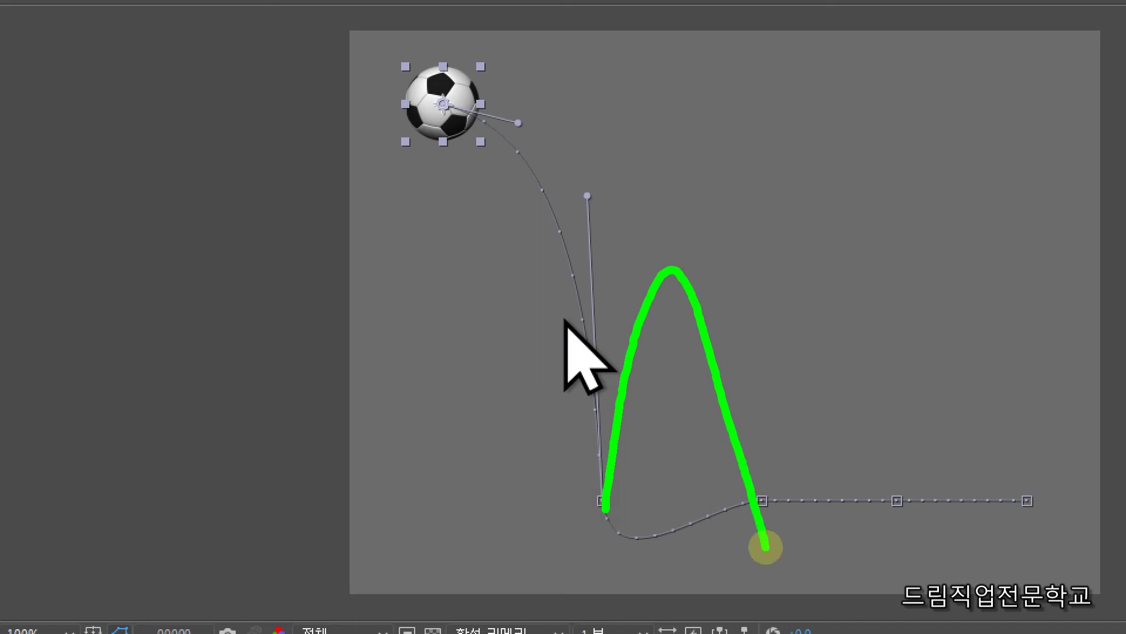
key("Escape")
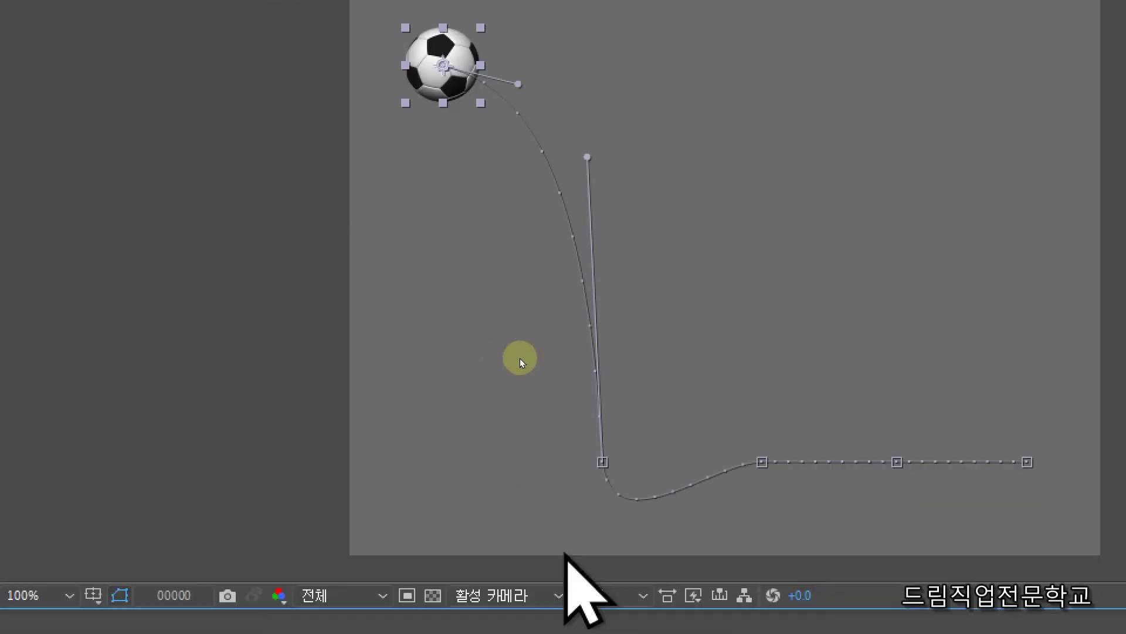
Shape the first bounce into a tall arc using the frame 10 keyframe's outgoing handle and the frame 20 keyframe's incoming handle
left_click_drag(602, 462, 624, 541)
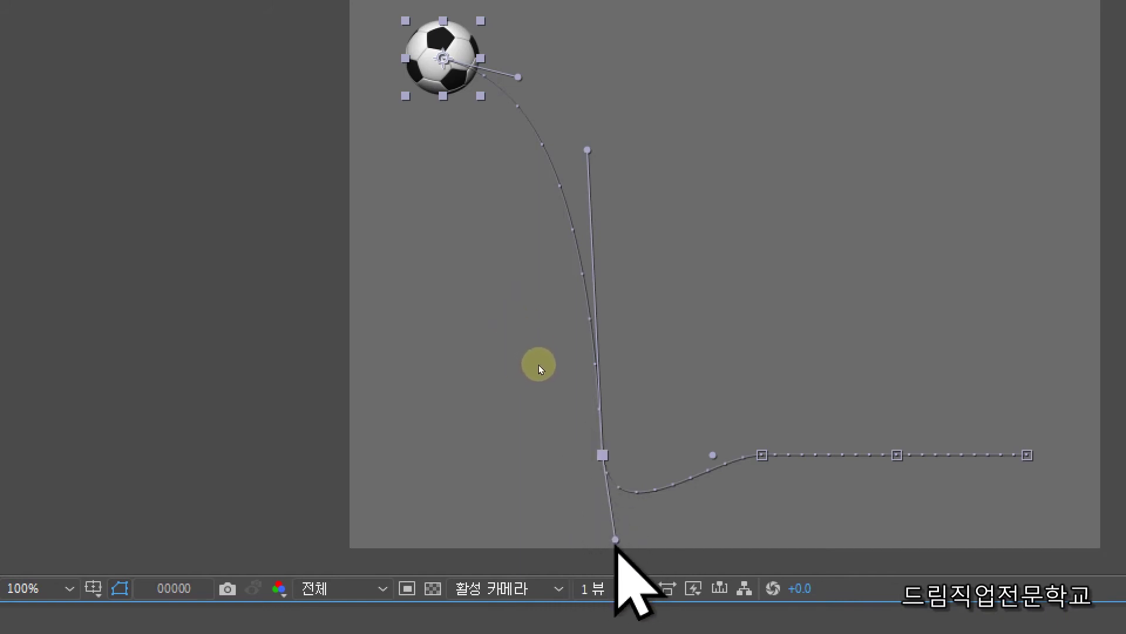
left_click_drag(615, 539, 691, 0)
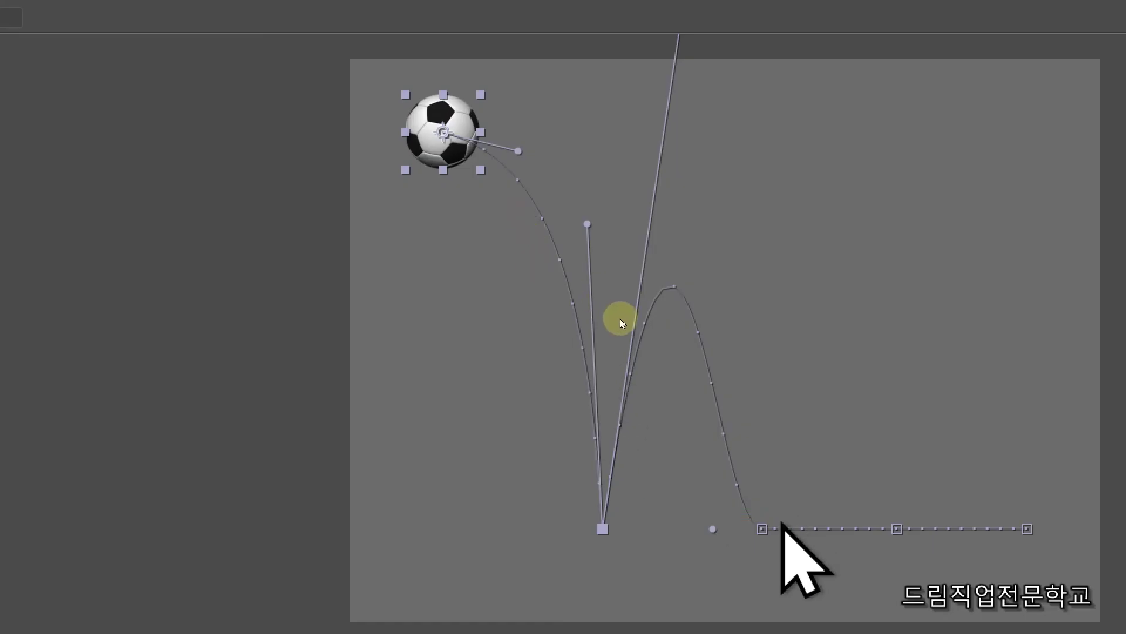
left_click(590, 322)
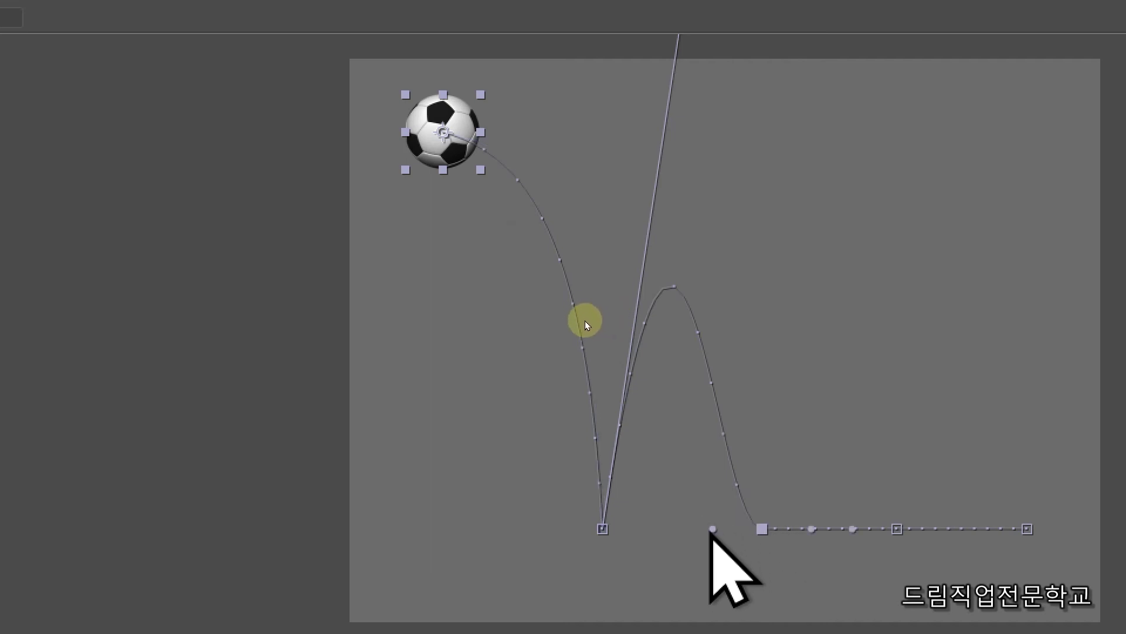
left_click_drag(587, 320, 598, 243)
left_click_drag(737, 372, 739, 377)
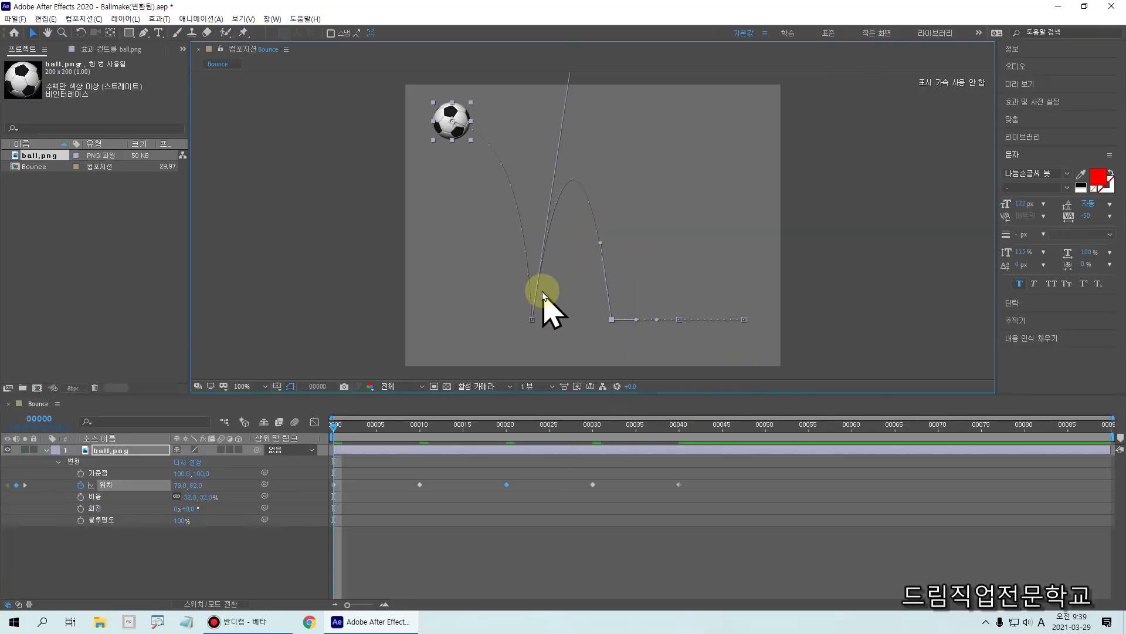
mouse_move(543, 295)
left_mouse_down()
mouse_move(526, 303)
mouse_move(531, 315)
mouse_move(568, 184)
mouse_move(605, 261)
mouse_move(611, 320)
left_mouse_up()
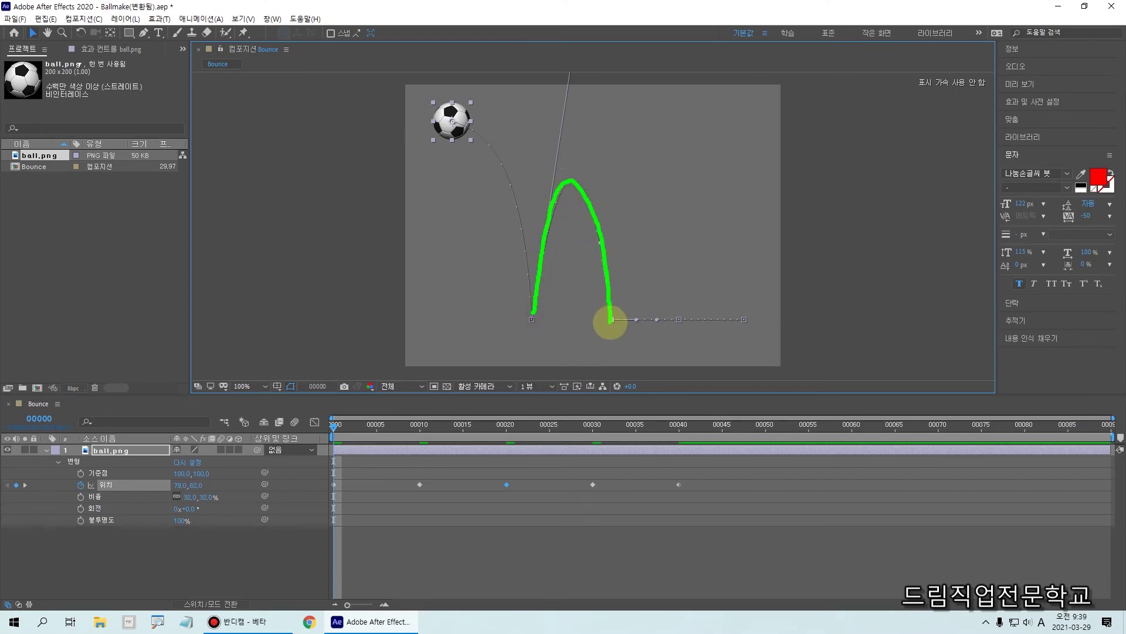
mouse_move(568, 74)
left_mouse_down()
mouse_move(553, 276)
mouse_move(544, 241)
left_mouse_up()
key("Escape")
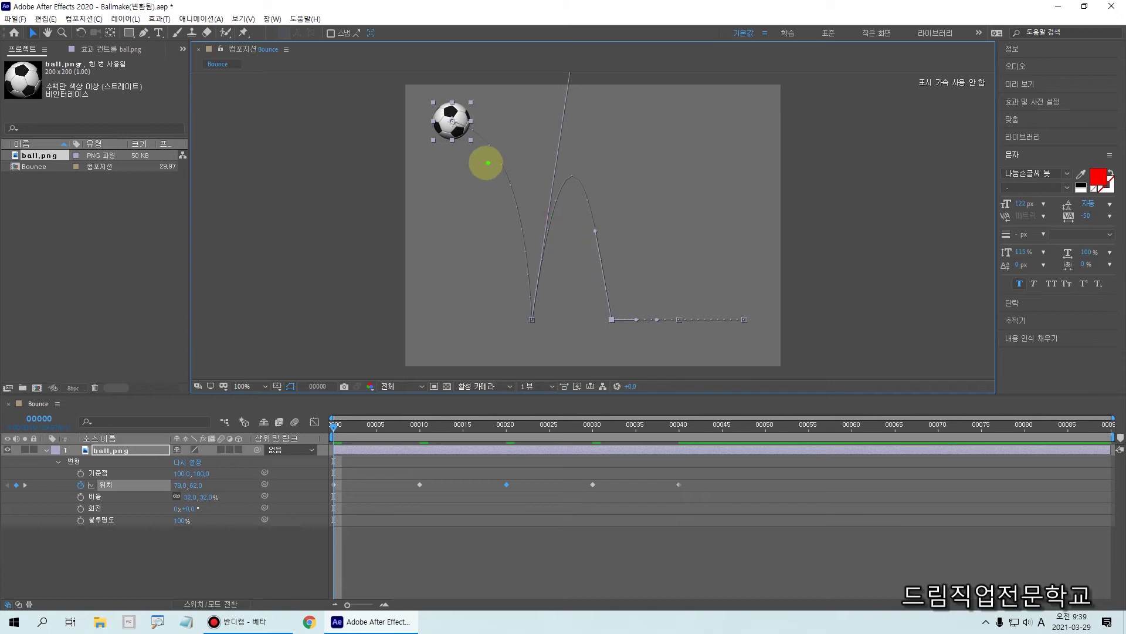
left_click_drag(488, 163, 655, 177)
mouse_move(534, 317)
left_mouse_down()
mouse_move(541, 236)
mouse_move(562, 181)
mouse_move(587, 186)
mouse_move(613, 320)
left_mouse_up()
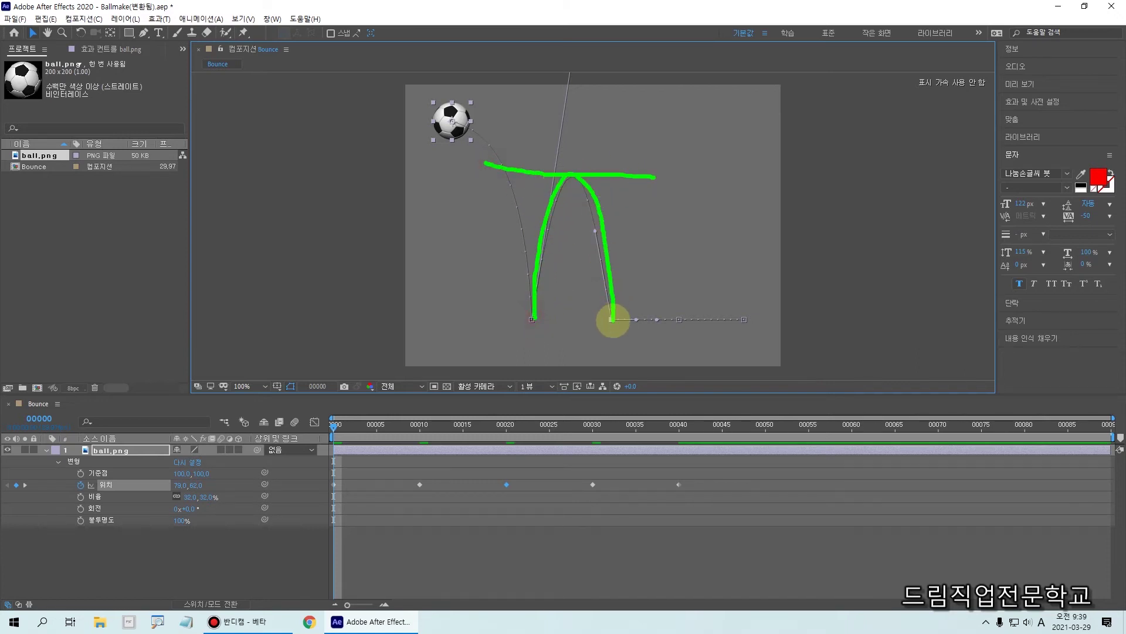
key("Escape")
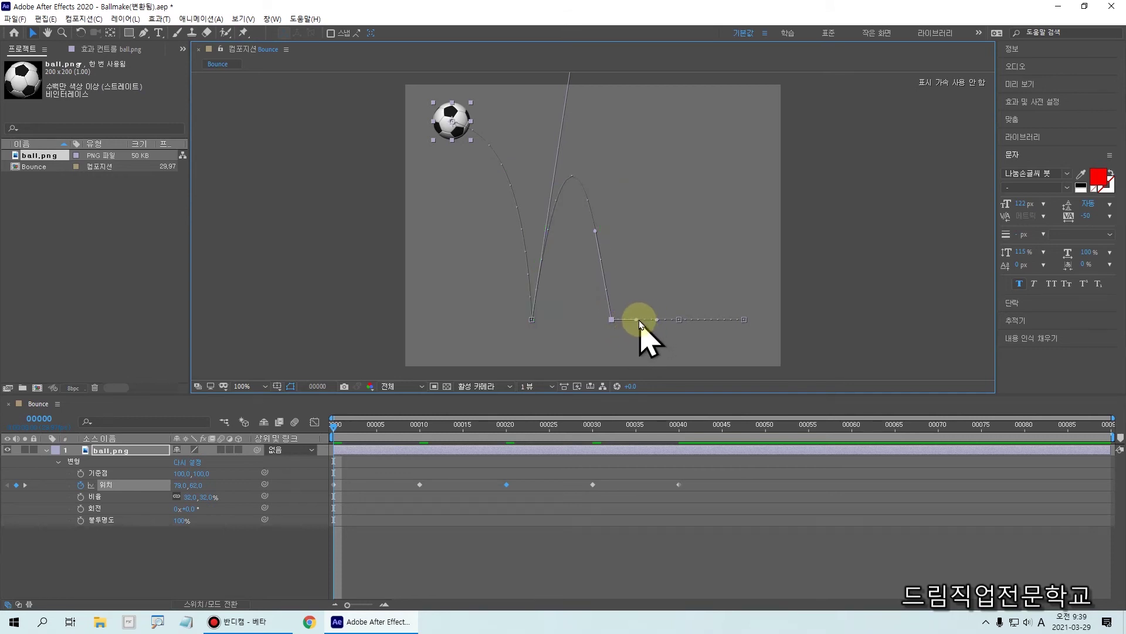
Pull the frame 20 keyframe's outgoing handle upward to form a second bounce lower than the first
left_click_drag(638, 319, 627, 235)
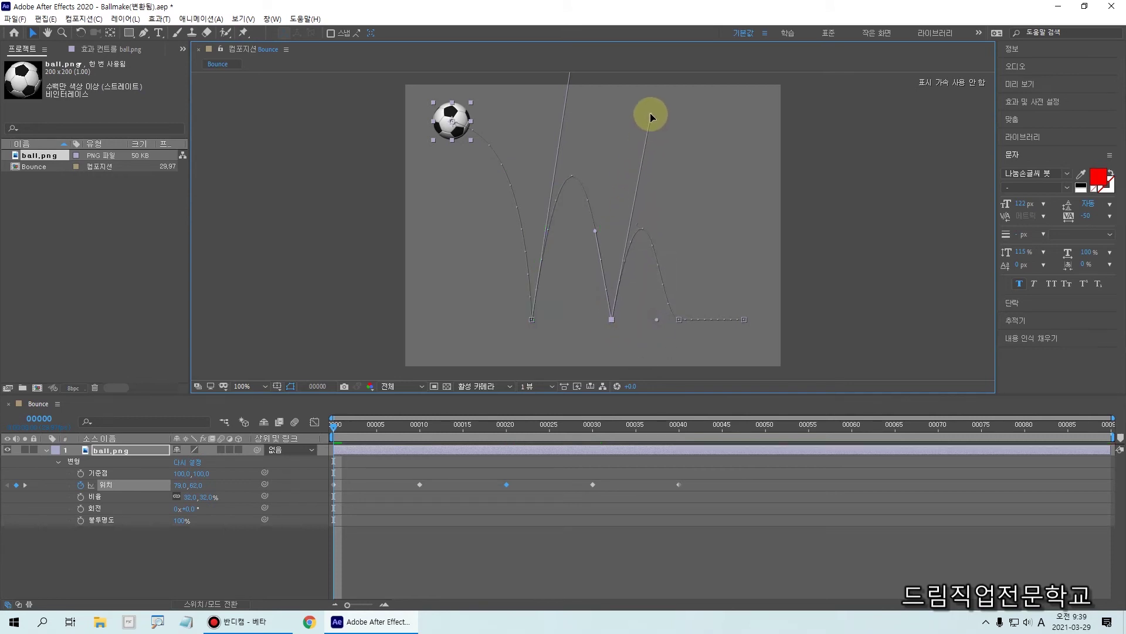
left_click_drag(648, 137, 651, 145)
left_click_drag(543, 167, 659, 168)
left_click_drag(588, 243, 699, 245)
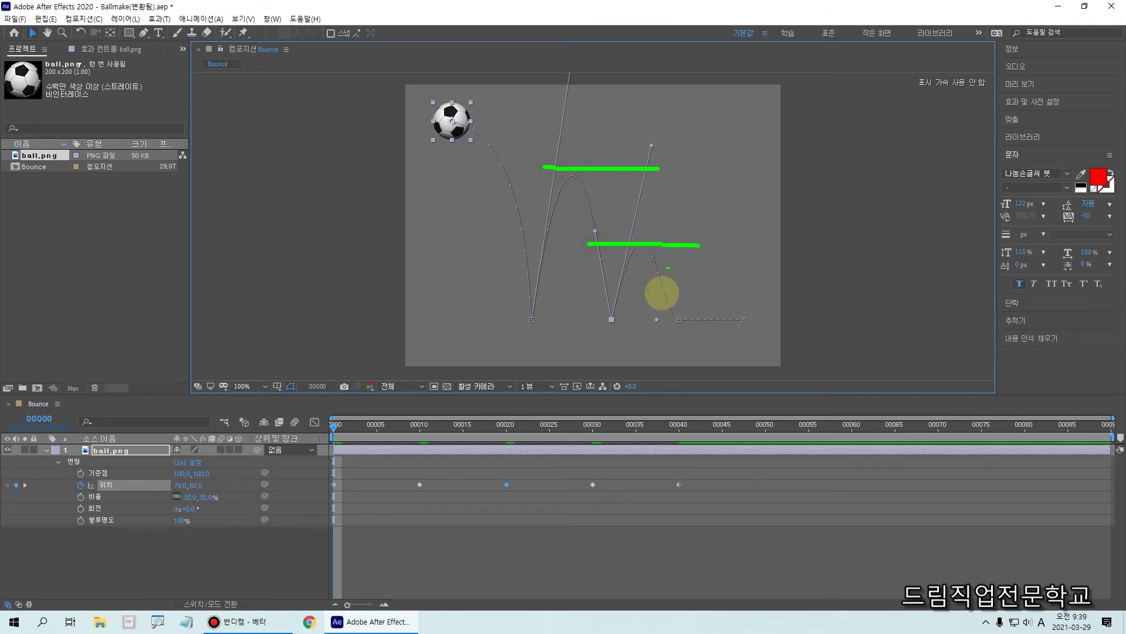
mouse_move(616, 320)
left_mouse_down()
mouse_move(622, 281)
mouse_move(650, 239)
mouse_move(687, 324)
left_mouse_up()
key("Escape")
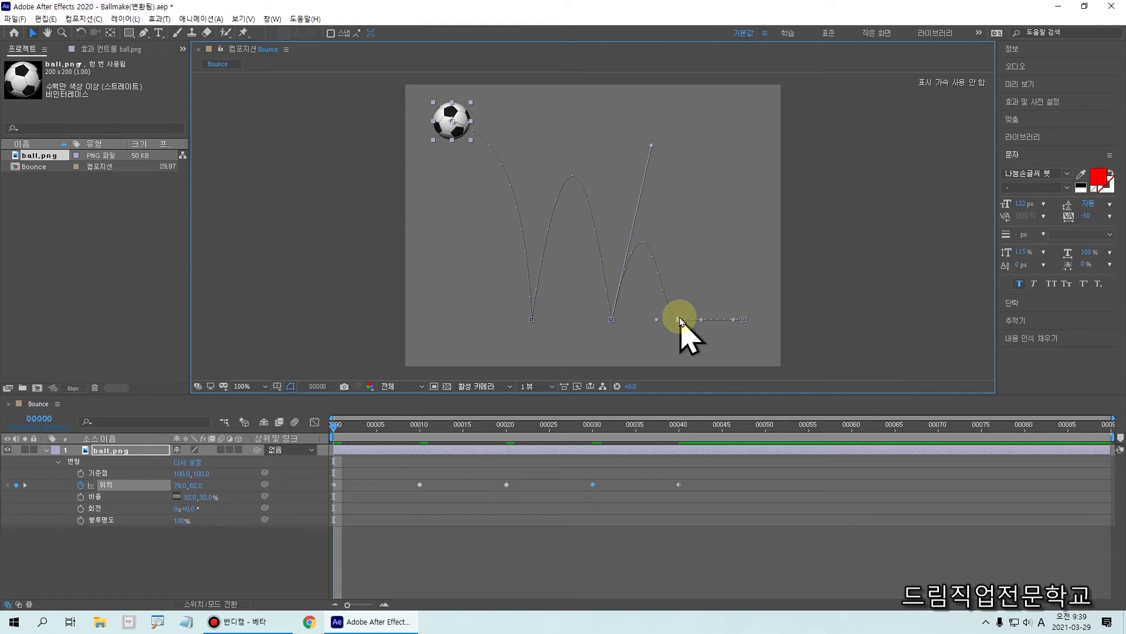
Round the second bounce by raising the frame 30 keyframe's incoming handle and shortening the frame 20 keyframe's outgoing handle
left_click(658, 320)
left_click_drag(663, 262, 624, 151)
left_click_drag(643, 190, 639, 190)
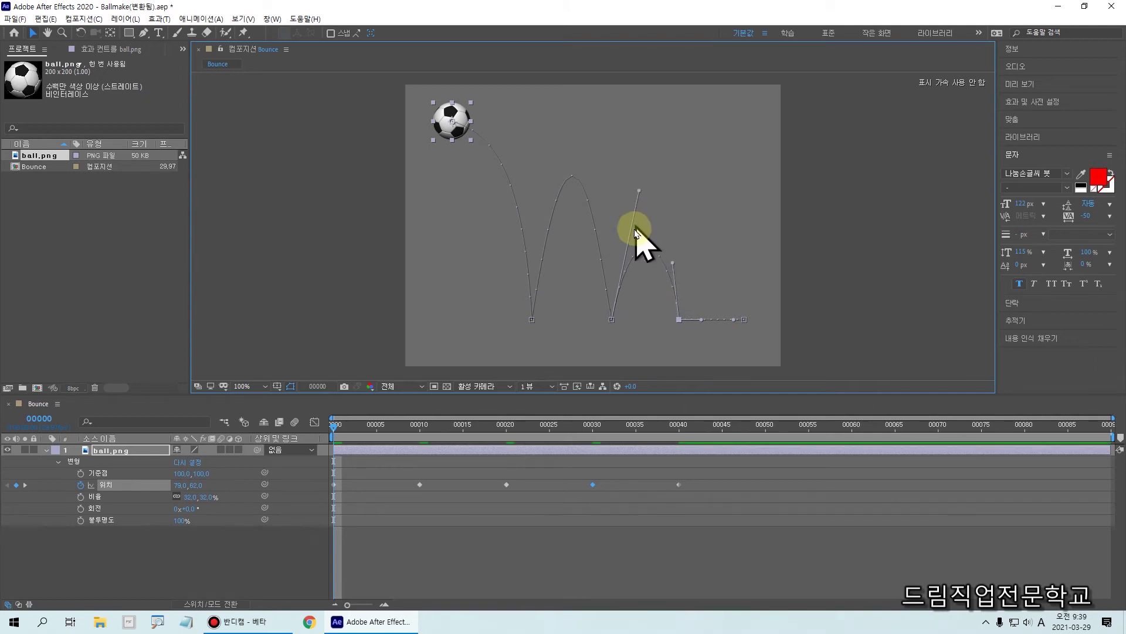
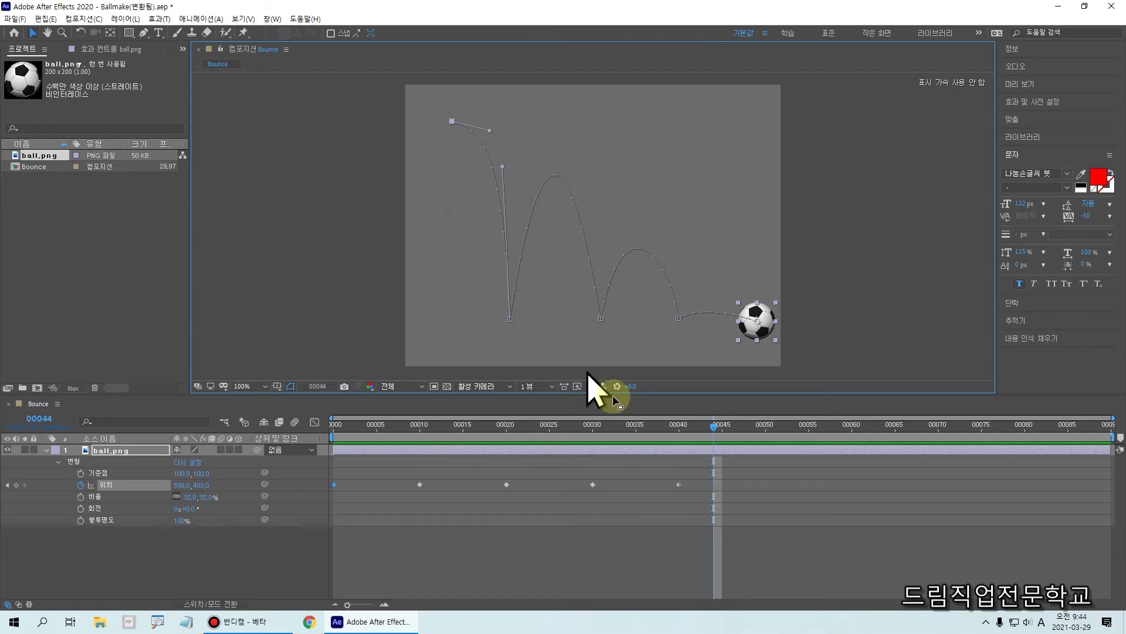
Turn on keyframing for the ball layer's rotation at frame 0
left_click_drag(716, 426, 212, 437)
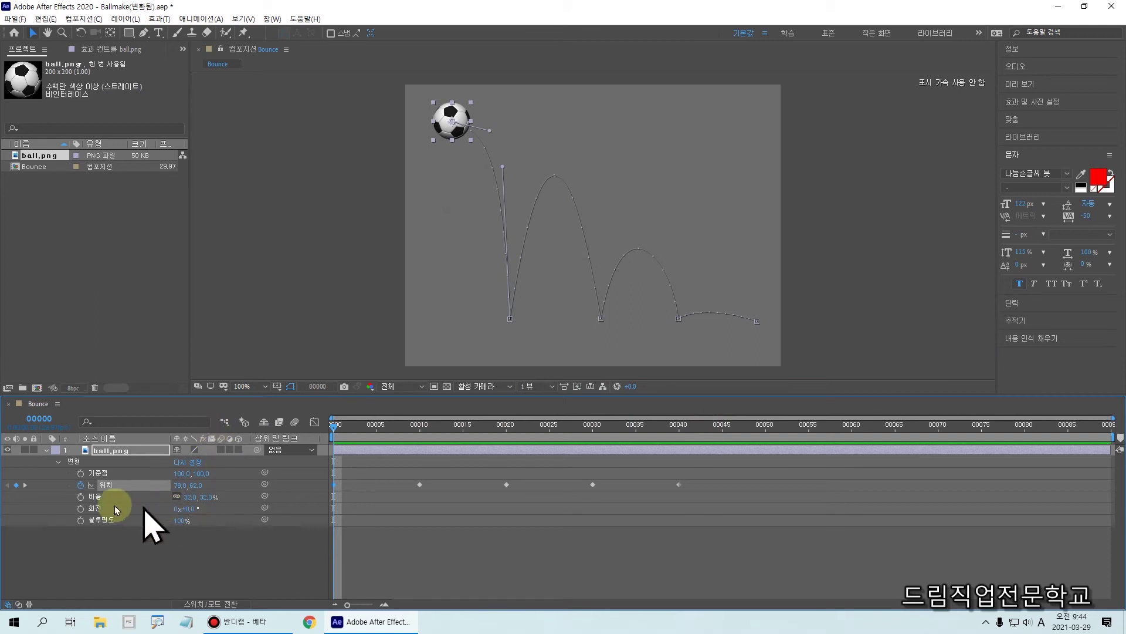
left_click(81, 508)
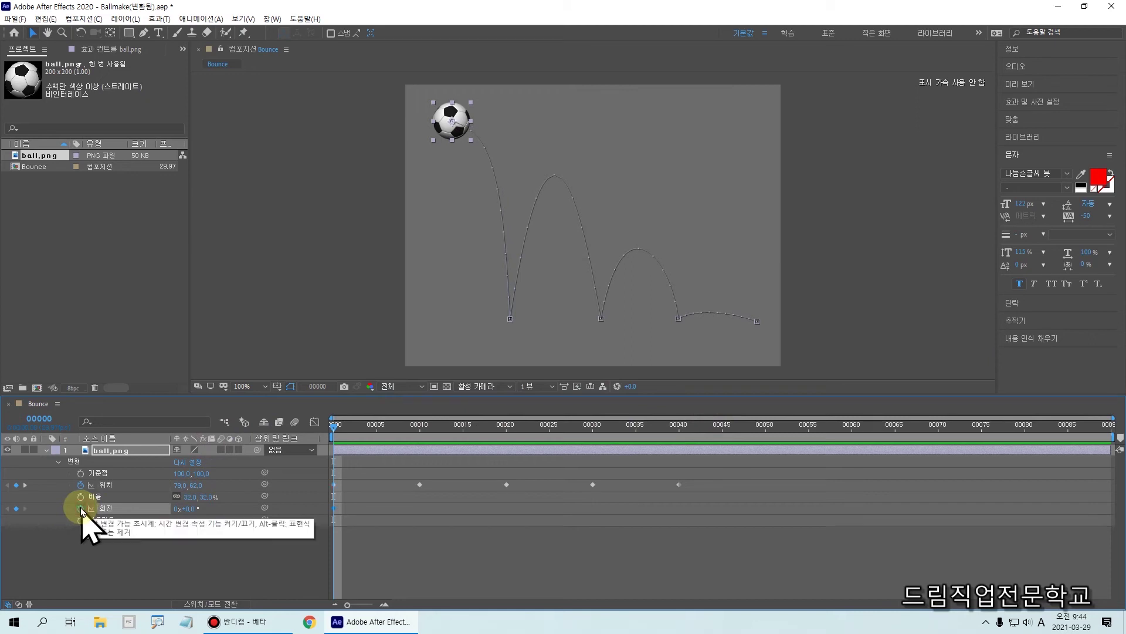
left_click_drag(64, 492, 237, 526)
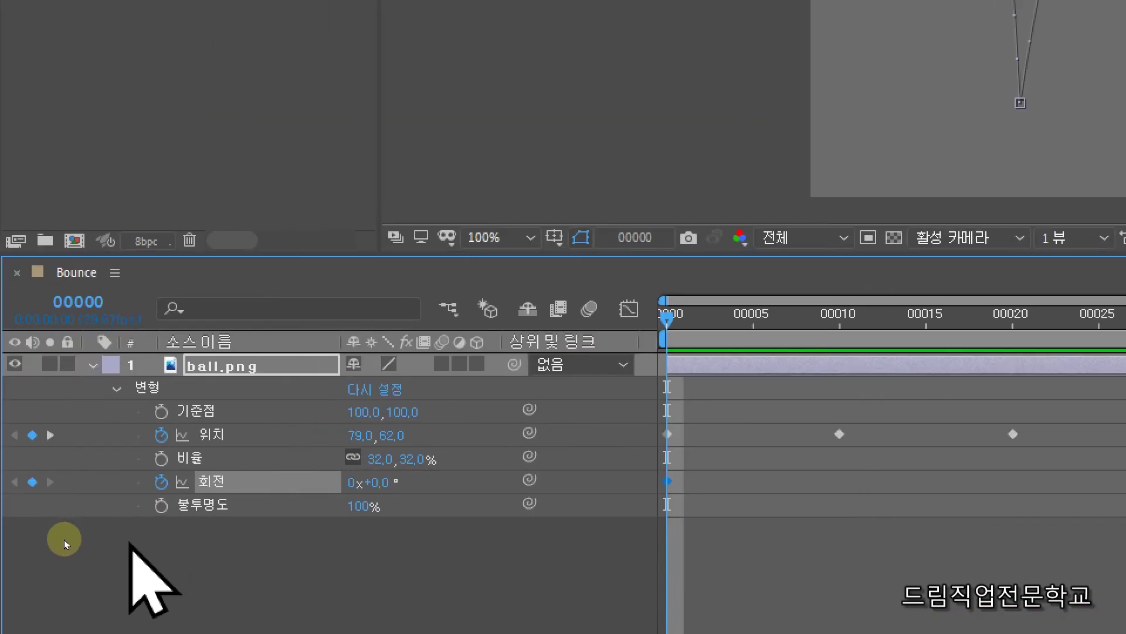
left_click_drag(135, 466, 289, 503)
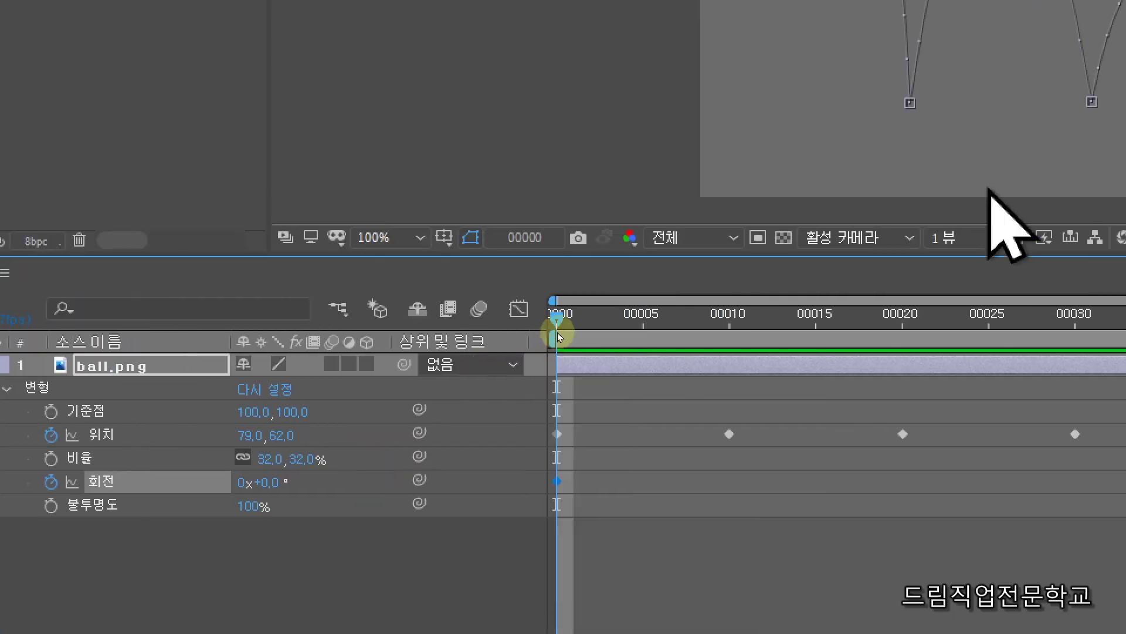
Move the current time to frame 40, at the ball's last position keyframe
left_click_drag(556, 320, 1125, 320)
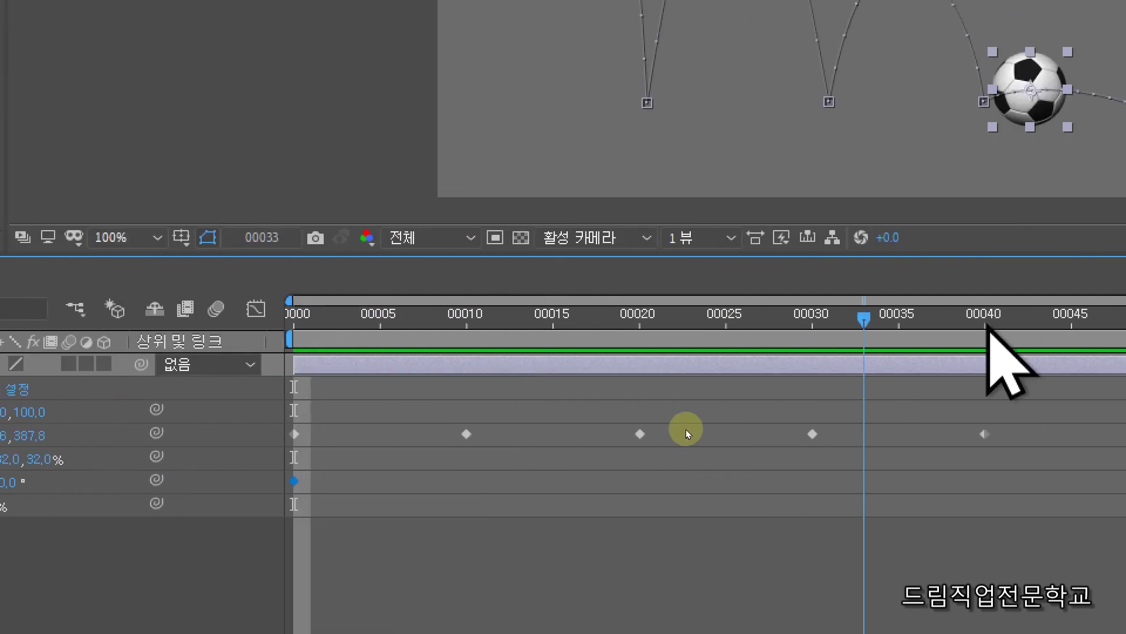
key("Page_Down")
key("Page_Down")
key("Page_Down")
key("Page_Down")
key("Page_Down")
key("Page_Down")
key("Page_Down")
key("Page_Down")
key("Page_Down")
key("Page_Down")
key("Page_Down")
key("Page_Down")
key("Page_Down")
key("Page_Down")
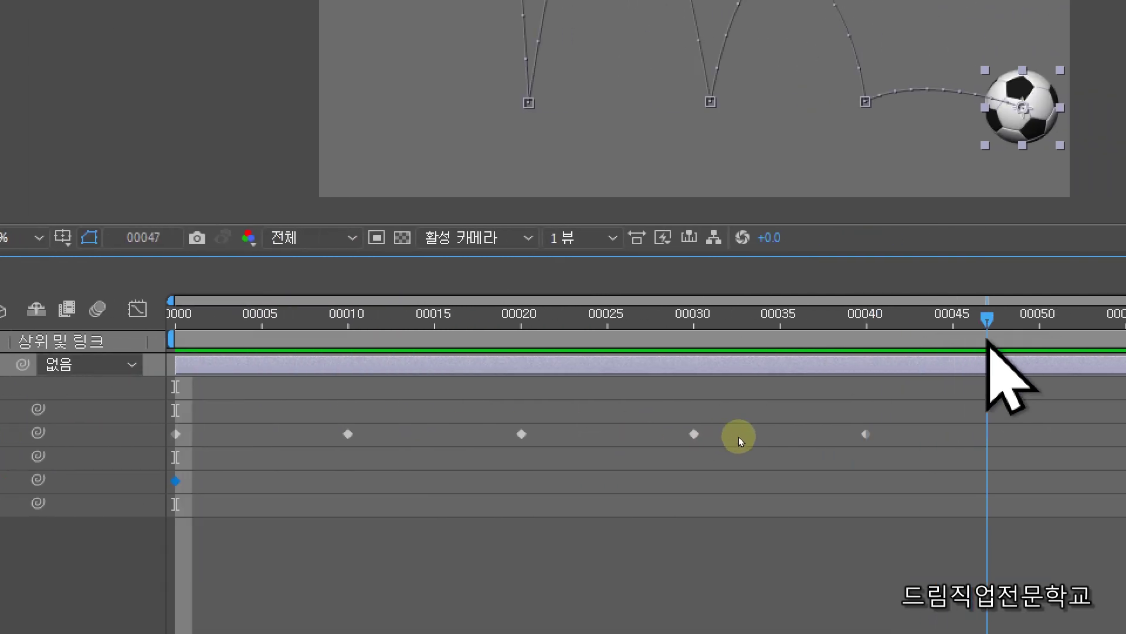
key("Page_Up")
key("Page_Up")
key("Page_Up")
key("Page_Up")
key("Page_Up")
key("Page_Up")
key("Page_Up")
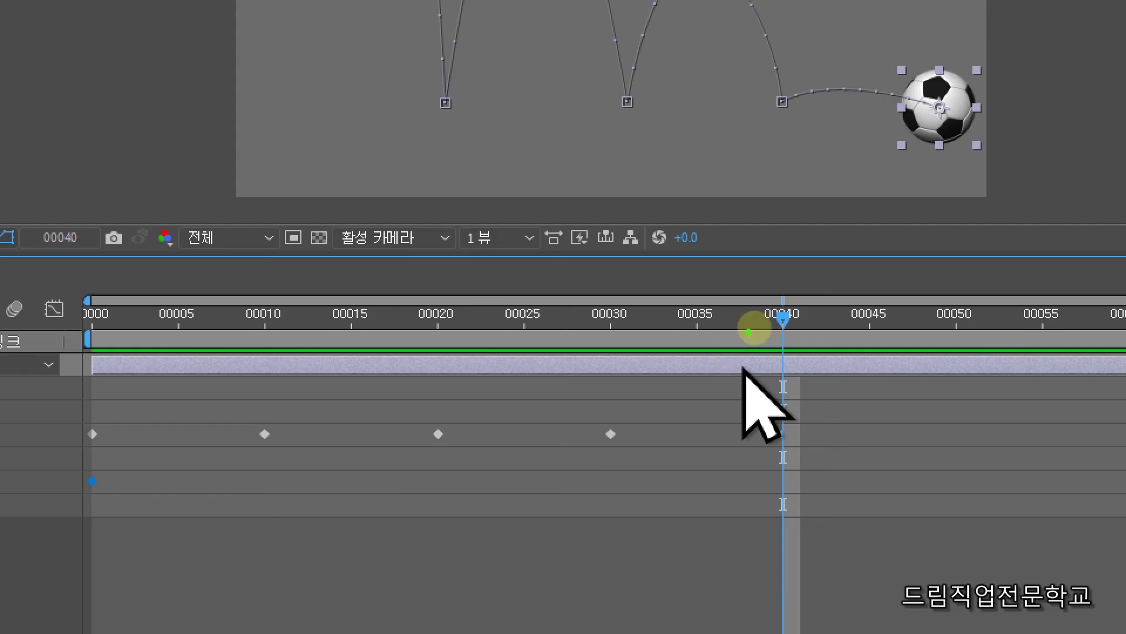
left_click(867, 309)
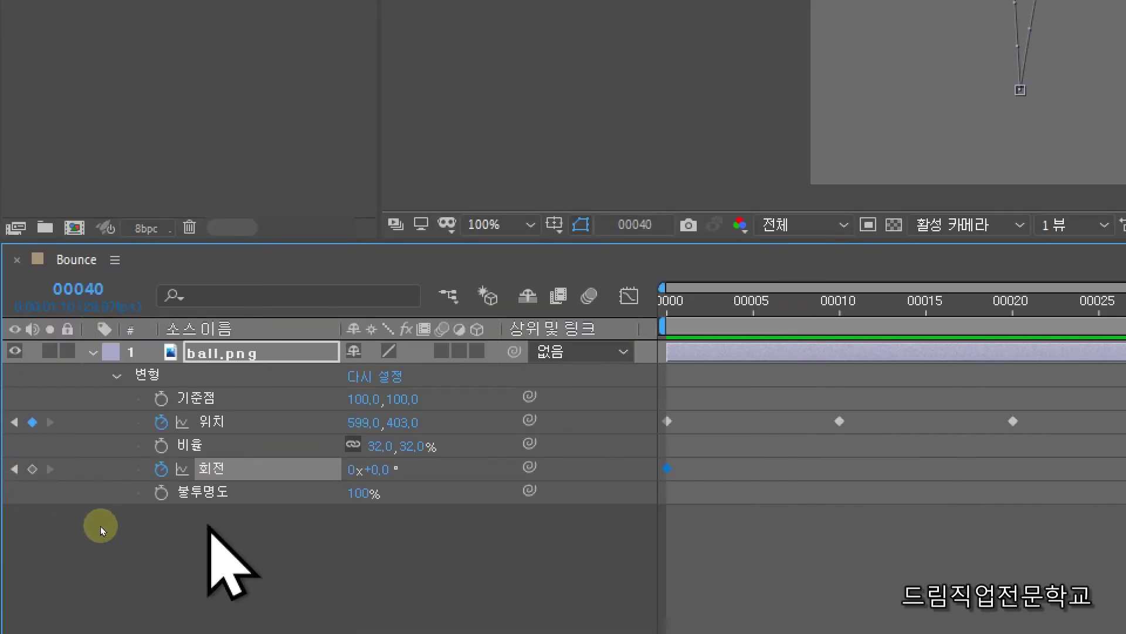
Set the ball layer's rotation to 1 full turn at frame 40
left_click(352, 469)
type("1")
key("Return")
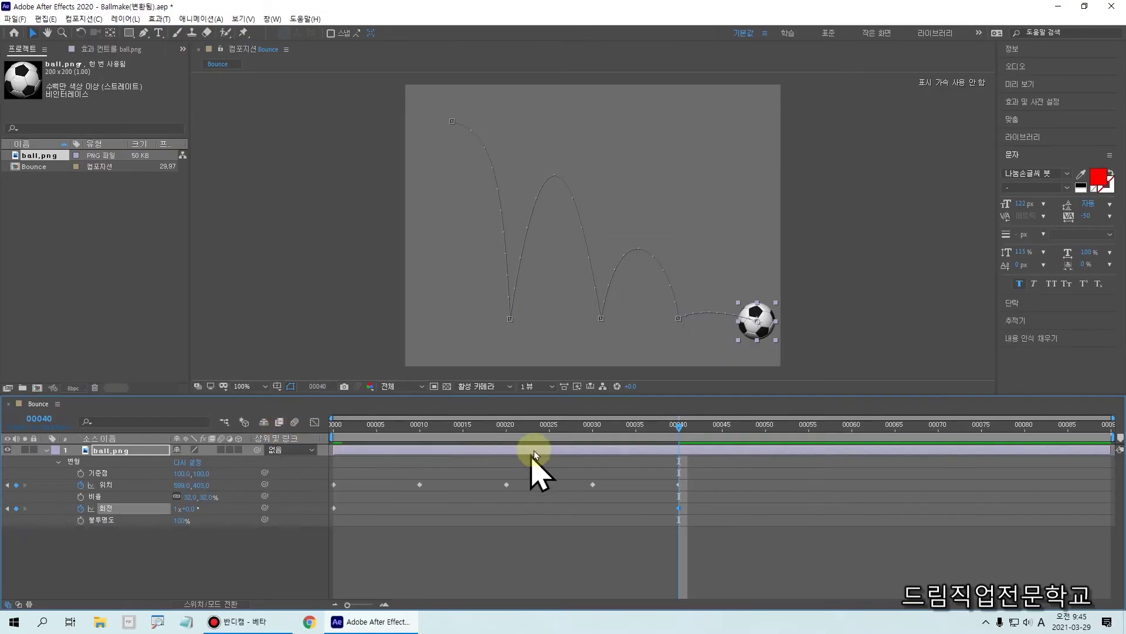
Play back the ball animation from frame 0, and return the current time to frame 0
left_click_drag(676, 431, 227, 388)
key("space")
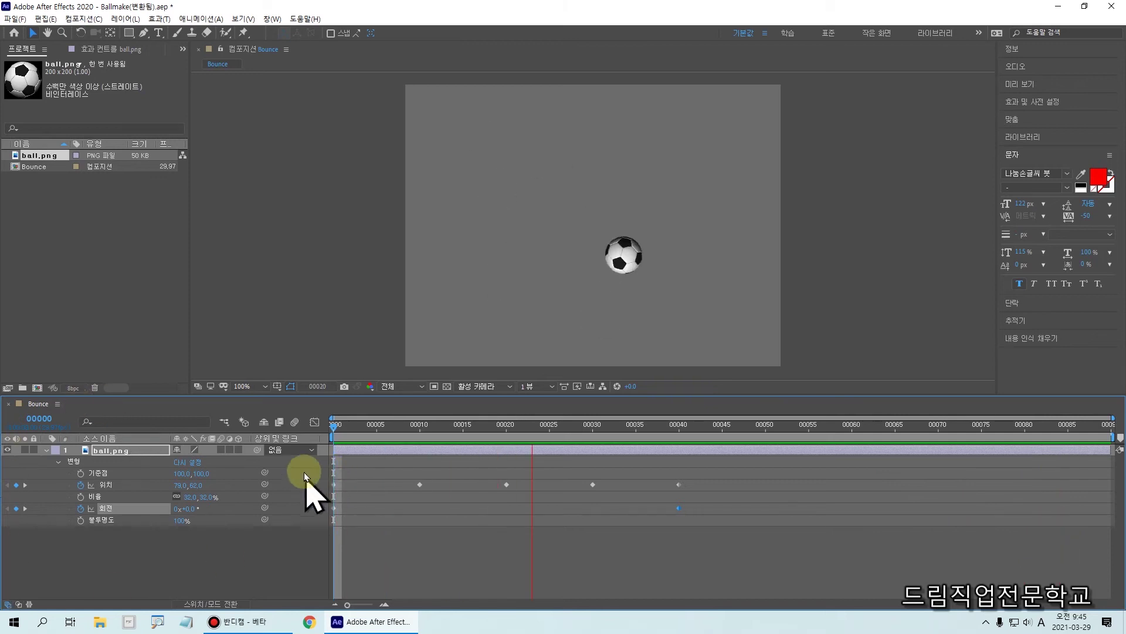
left_click(342, 426)
left_click_drag(342, 434, 322, 443)
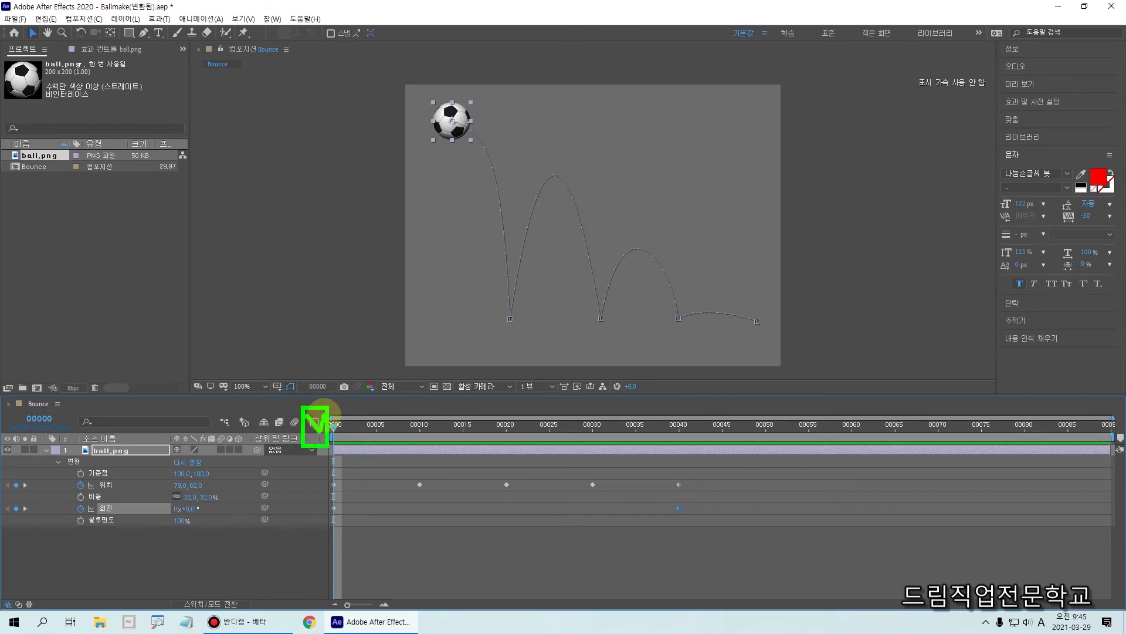
Switch the timeline to the Graph Editor and display the ball layer's position curves
left_click(316, 422)
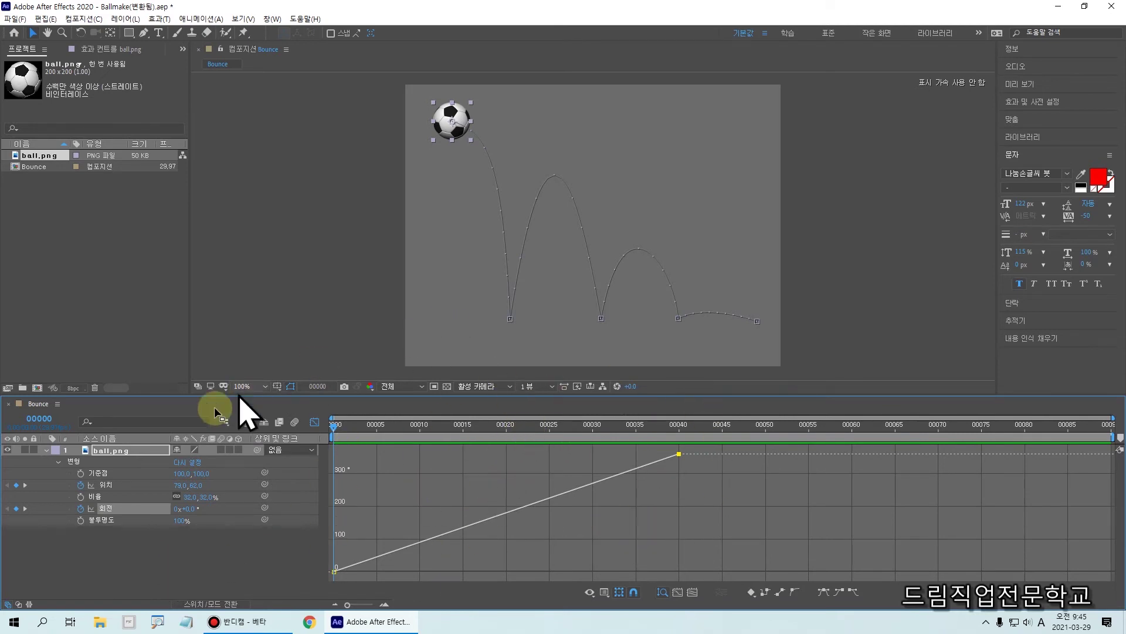
left_click(111, 488)
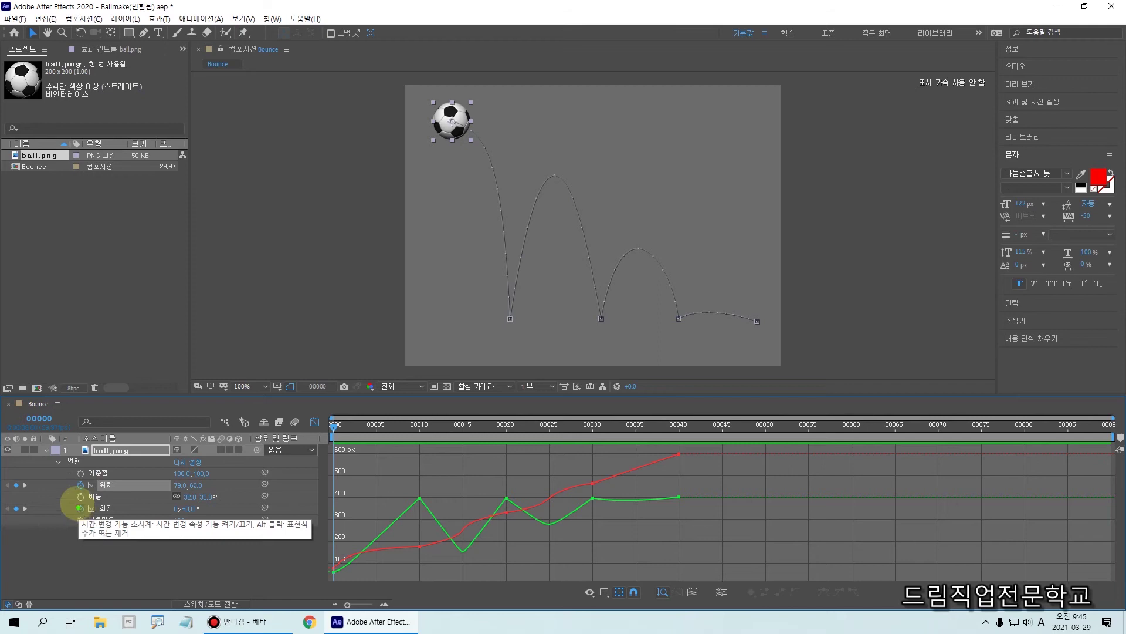
left_click_drag(75, 474, 160, 493)
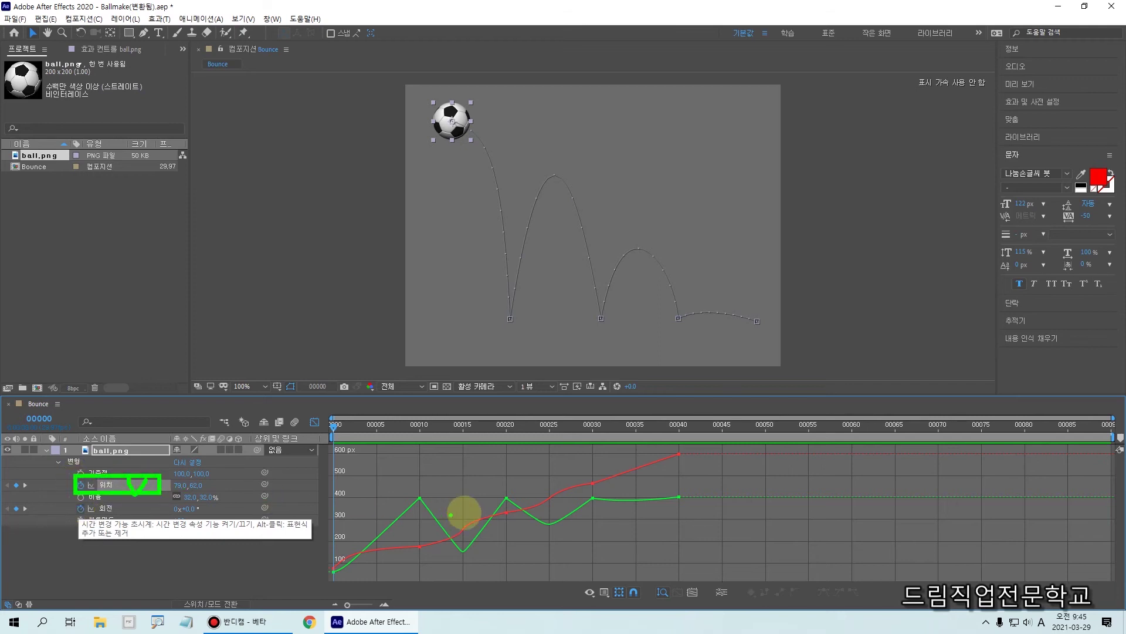
left_click(409, 511)
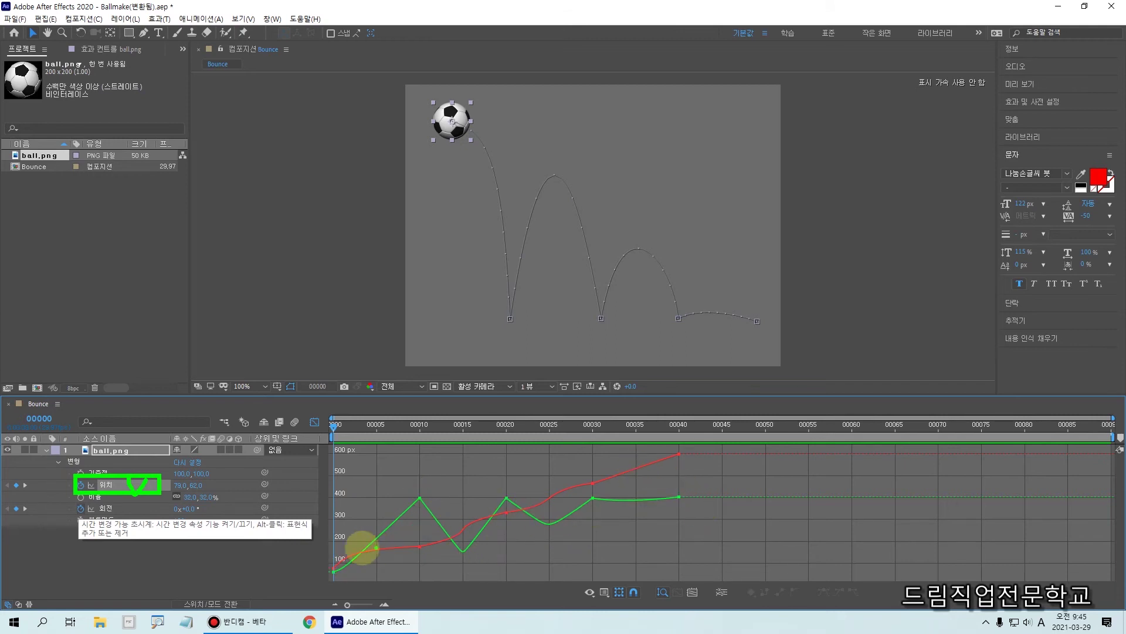
left_click_drag(346, 556, 410, 554)
mouse_move(503, 521)
left_mouse_down()
mouse_move(623, 476)
mouse_move(714, 455)
left_mouse_up()
mouse_move(333, 569)
left_mouse_down()
mouse_move(413, 519)
mouse_move(421, 500)
mouse_move(484, 541)
mouse_move(511, 503)
mouse_move(589, 518)
mouse_move(607, 498)
mouse_move(688, 499)
left_mouse_up()
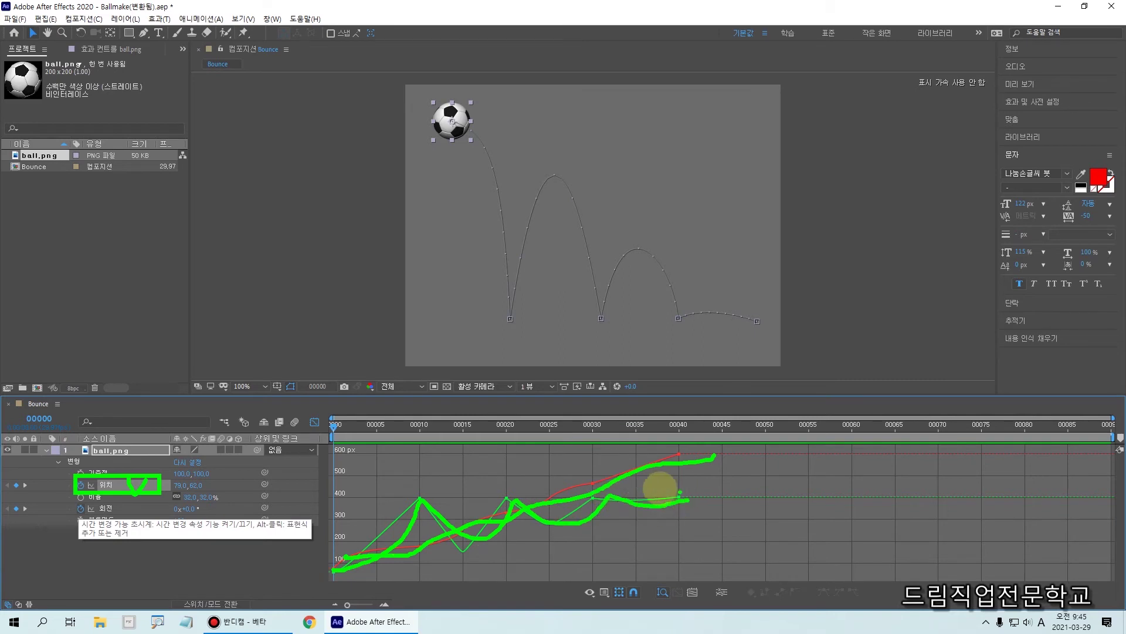
key("Escape")
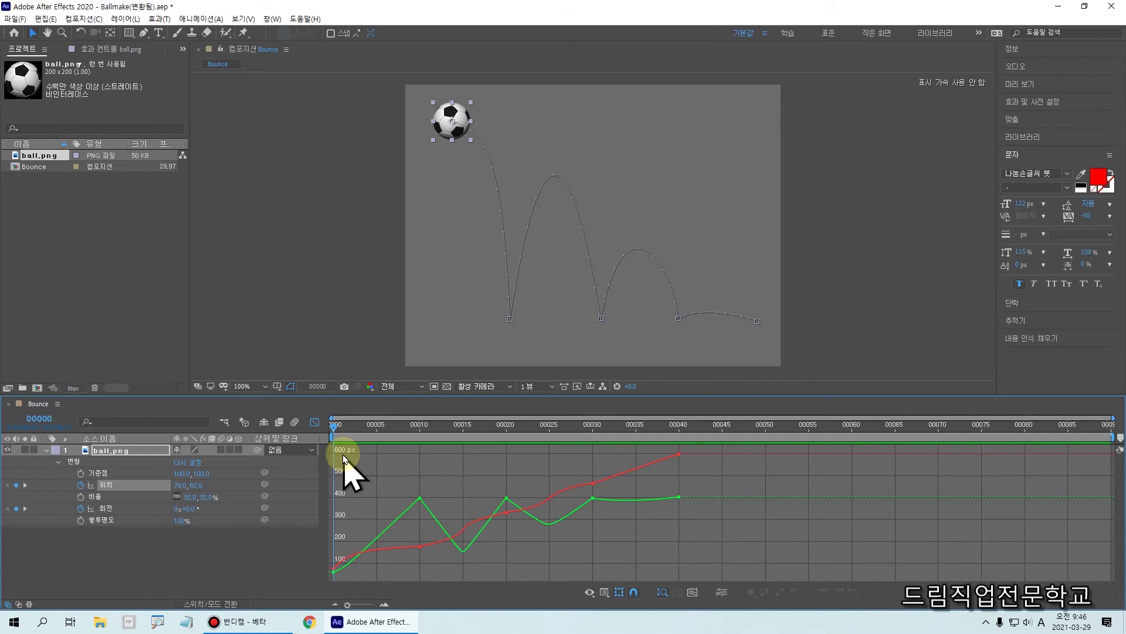
mouse_move(83, 473)
left_mouse_down()
mouse_move(140, 501)
mouse_move(140, 478)
left_mouse_up()
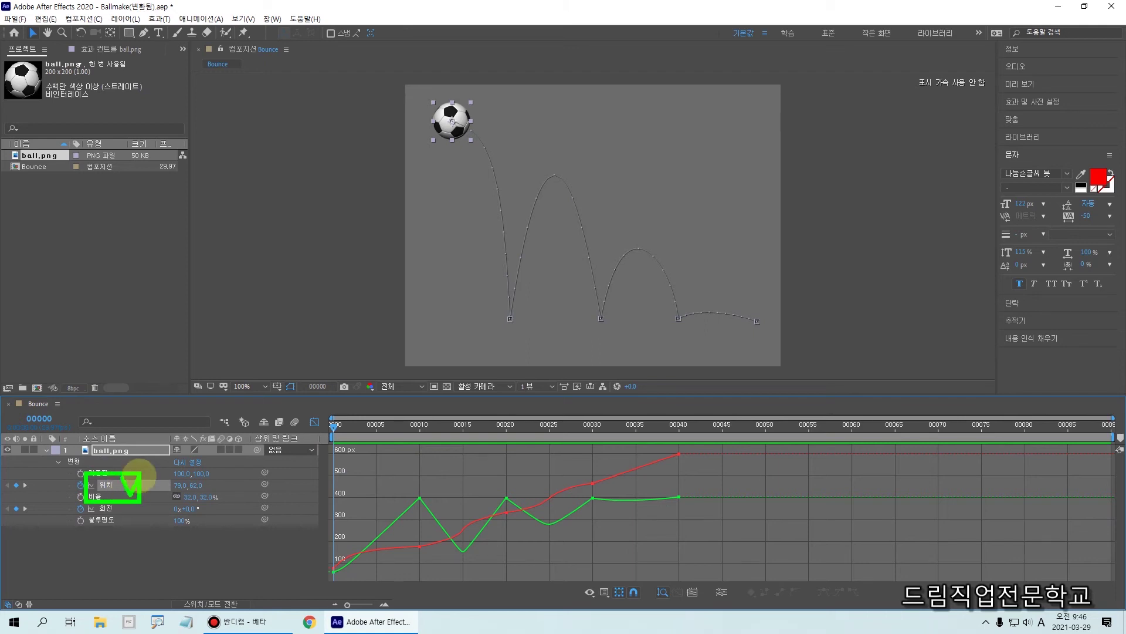
right_click(130, 486)
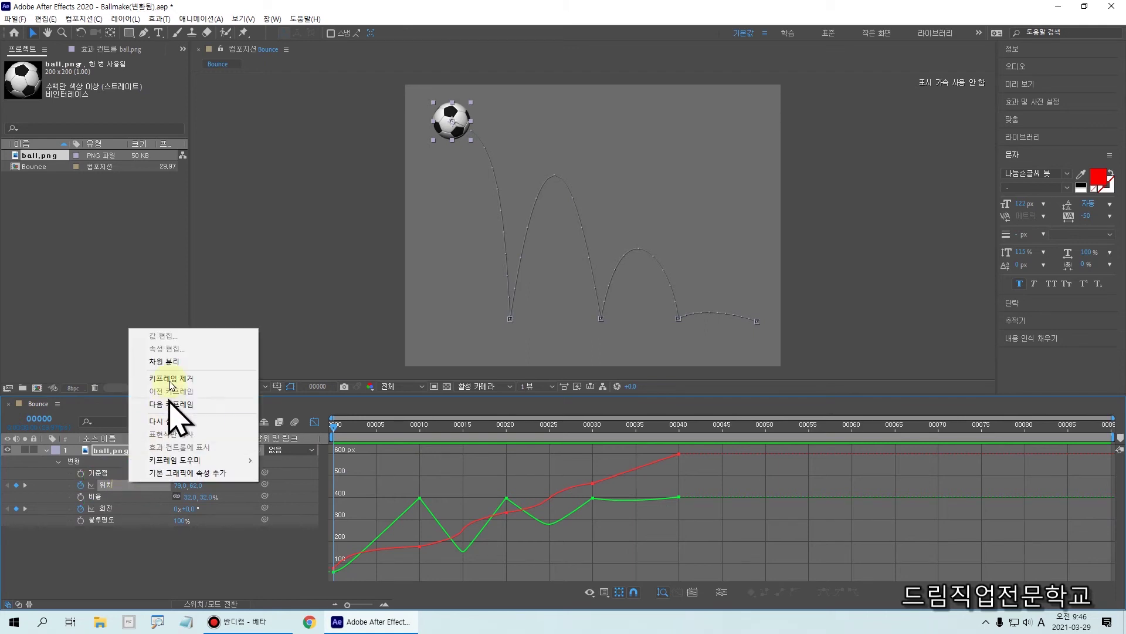
left_click_drag(133, 344, 216, 371)
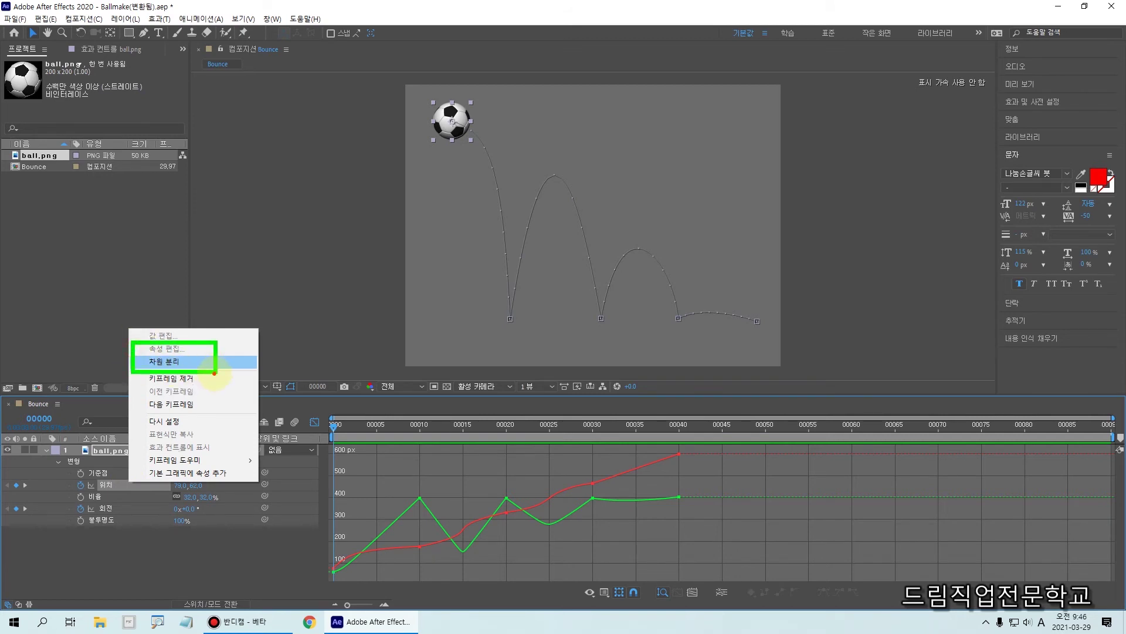
left_click_drag(134, 345, 222, 372)
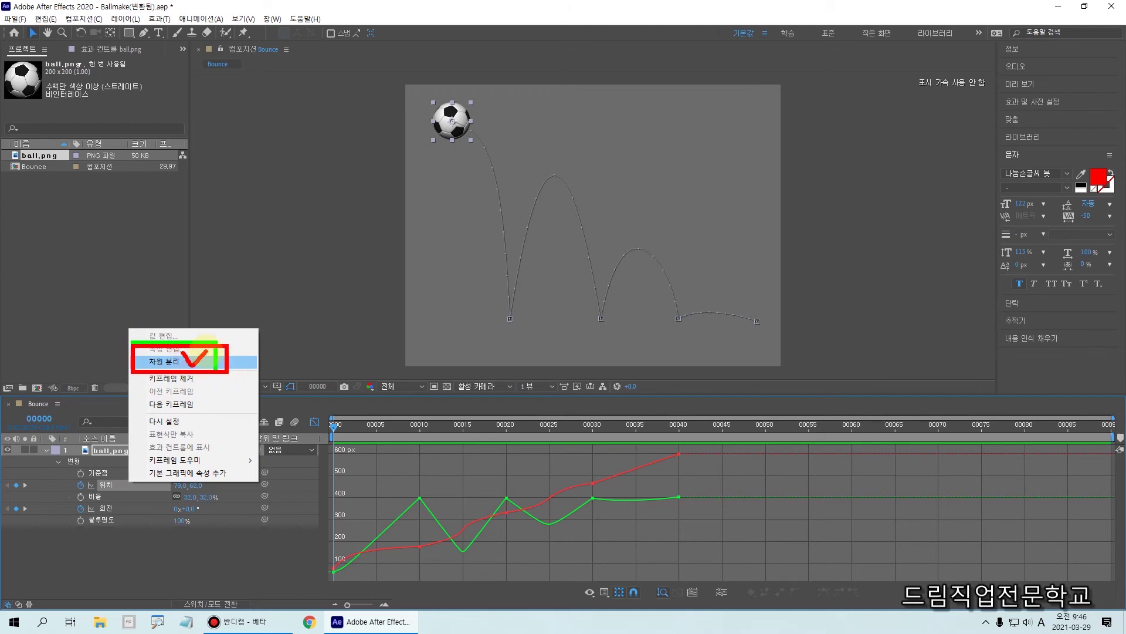
key("Escape")
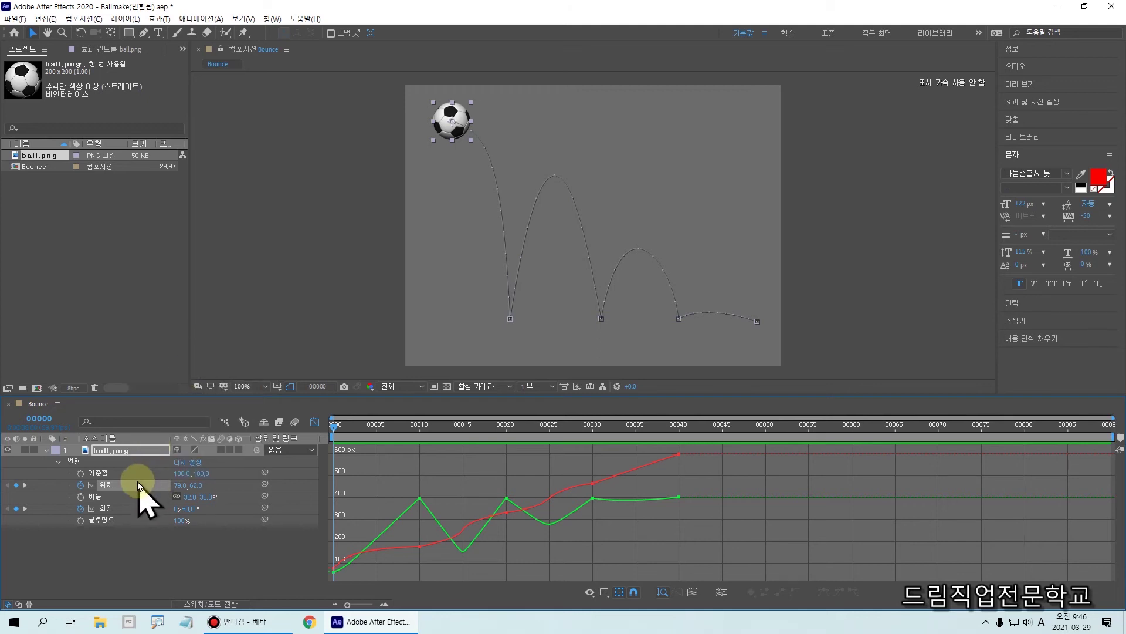
Separate the ball layer's position into individual X and Y dimensions
right_click(140, 486)
left_click(173, 368)
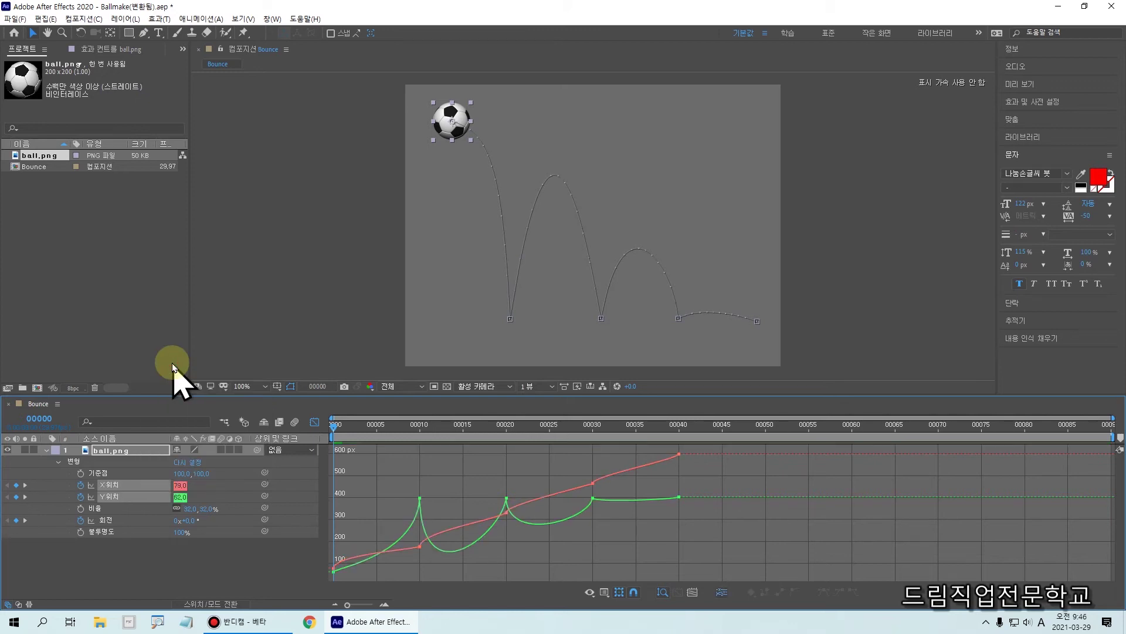
left_click(419, 500)
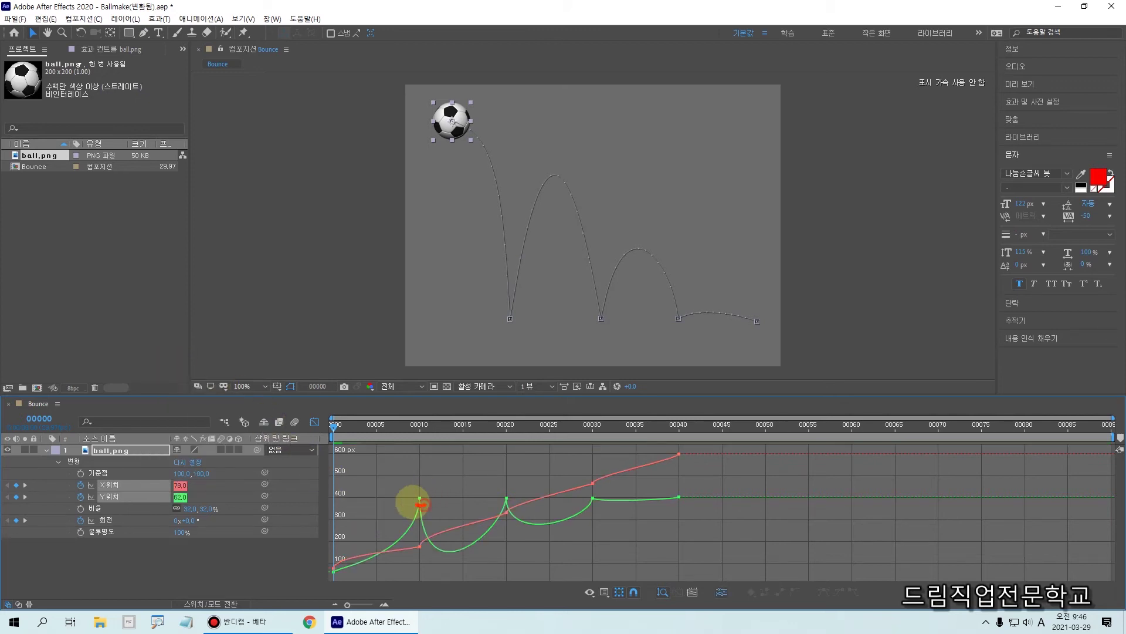
left_click(506, 499)
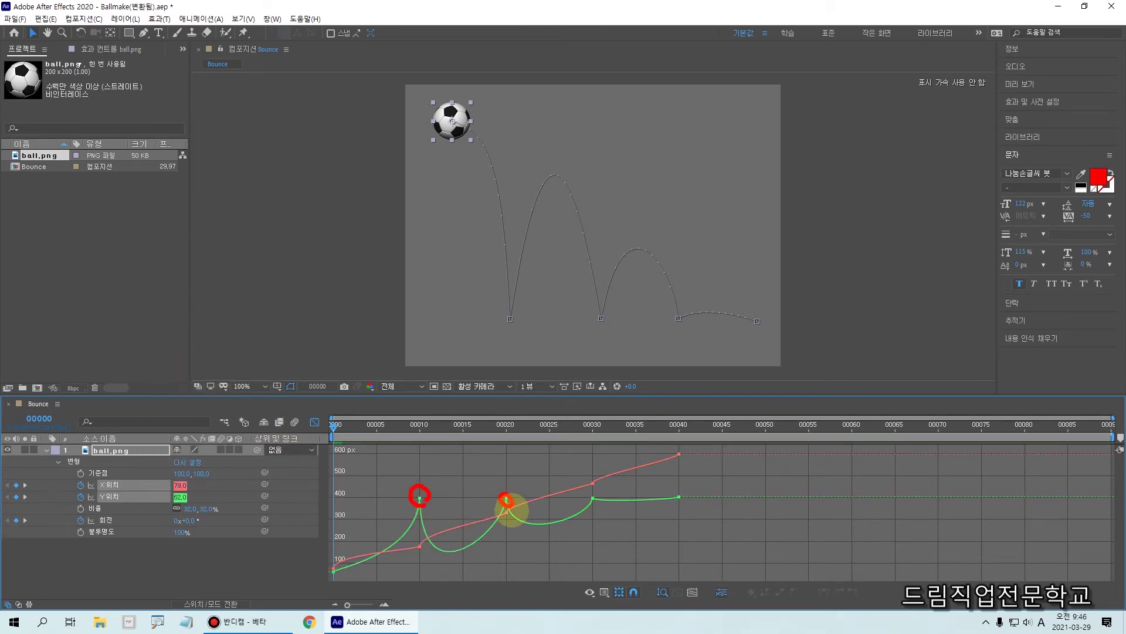
left_click(593, 497)
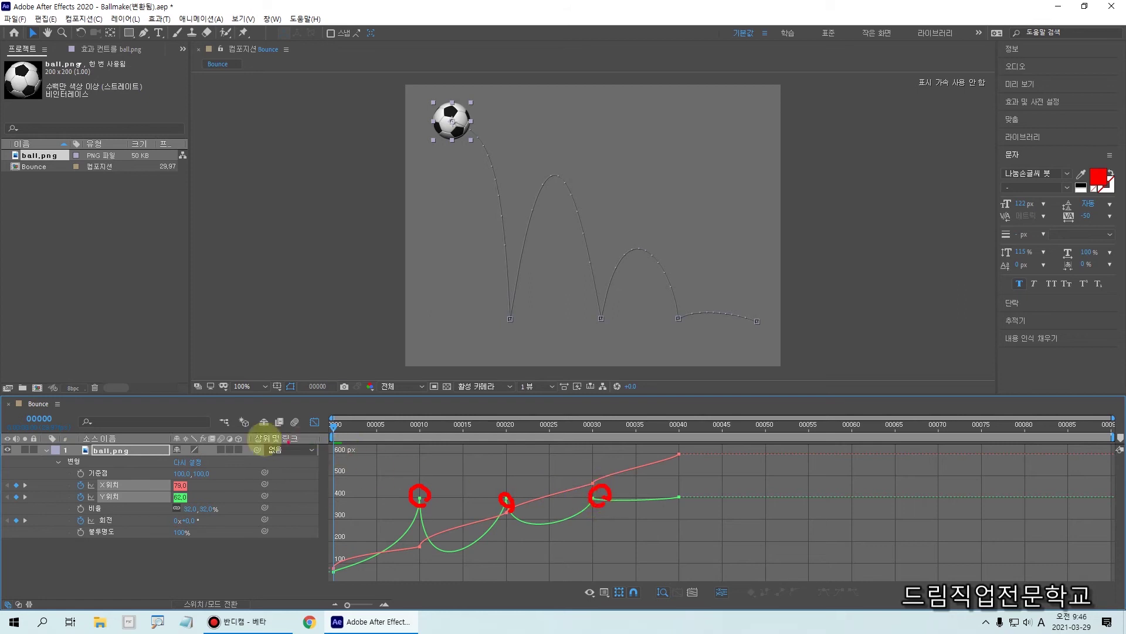
left_click_drag(75, 478, 204, 493)
left_click_drag(58, 492, 196, 509)
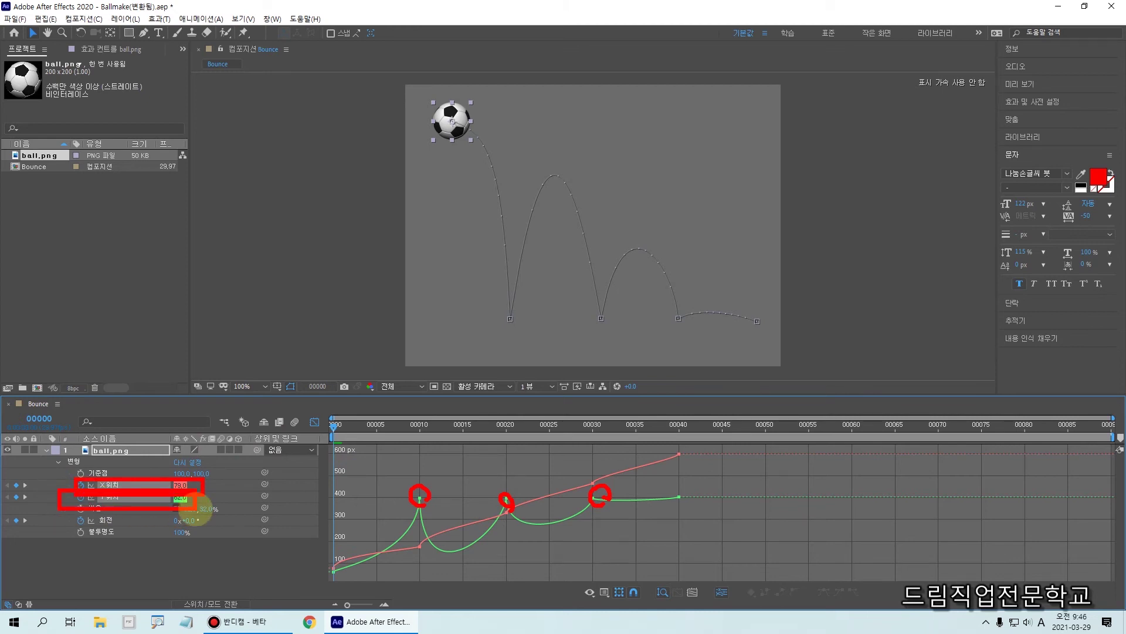
key("Escape")
Select the Y position curve's keyframe at frame 10 in the graph
mouse_move(420, 499)
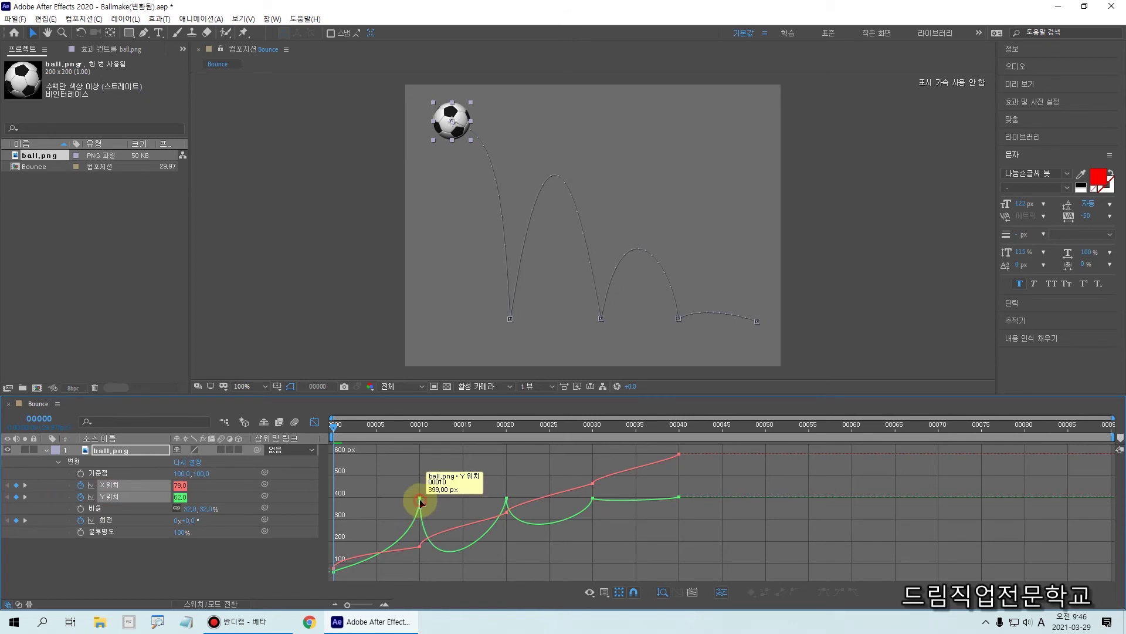
left_click(420, 498)
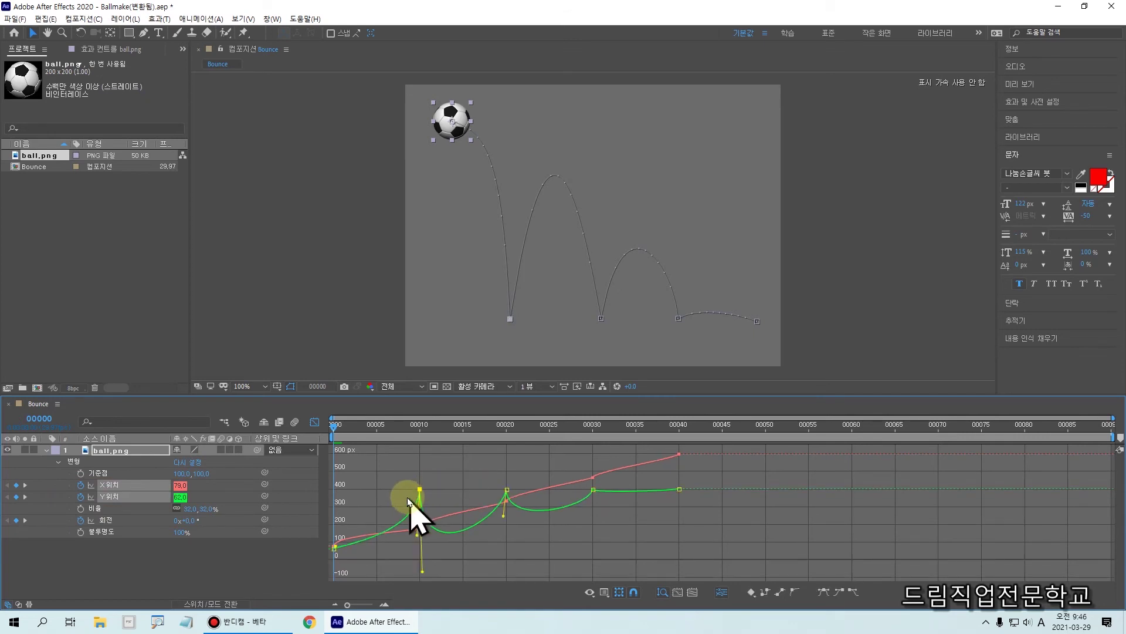
left_click_drag(411, 474, 435, 506)
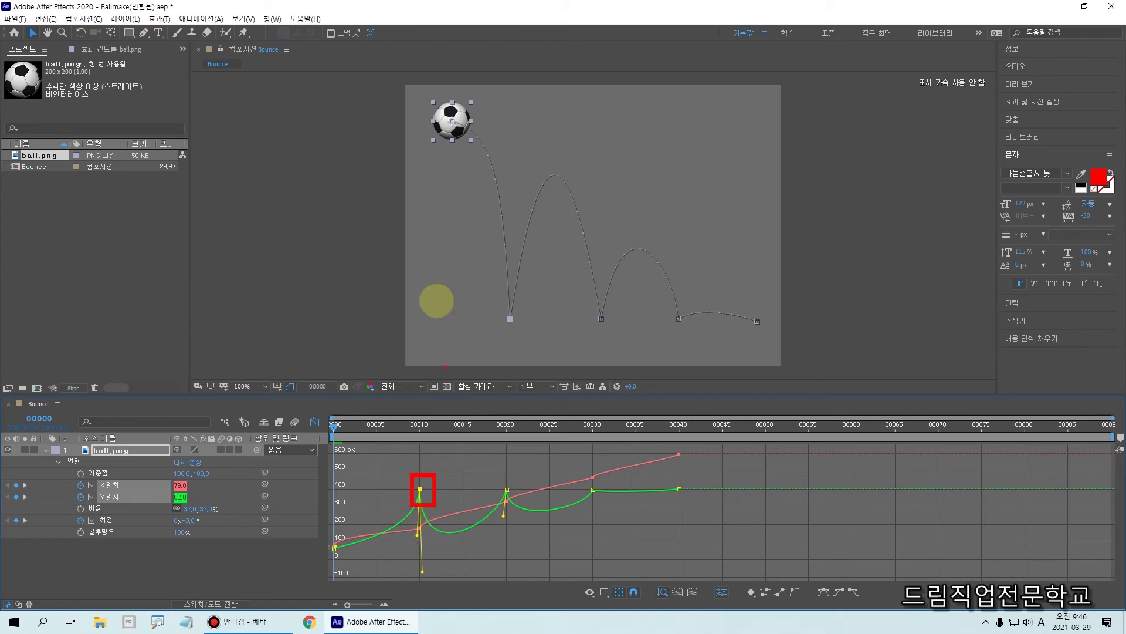
mouse_move(450, 125)
left_mouse_down()
mouse_move(494, 155)
mouse_move(510, 301)
mouse_move(549, 185)
mouse_move(597, 185)
mouse_move(615, 291)
left_mouse_up()
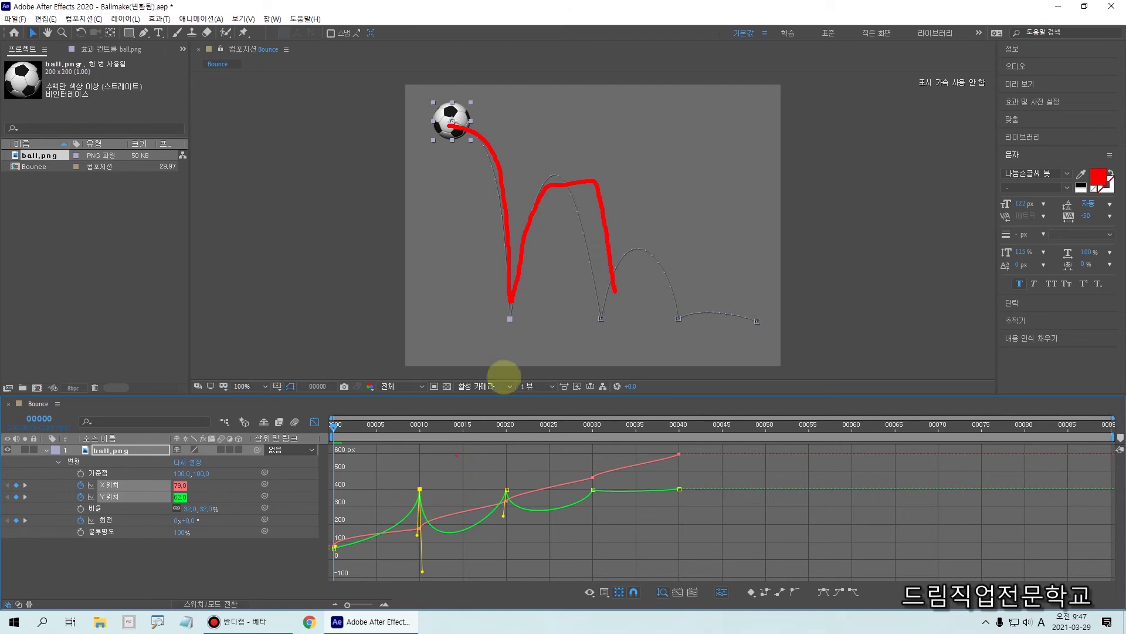
mouse_move(512, 294)
left_mouse_down()
mouse_move(521, 174)
mouse_move(606, 151)
mouse_move(621, 297)
left_mouse_up()
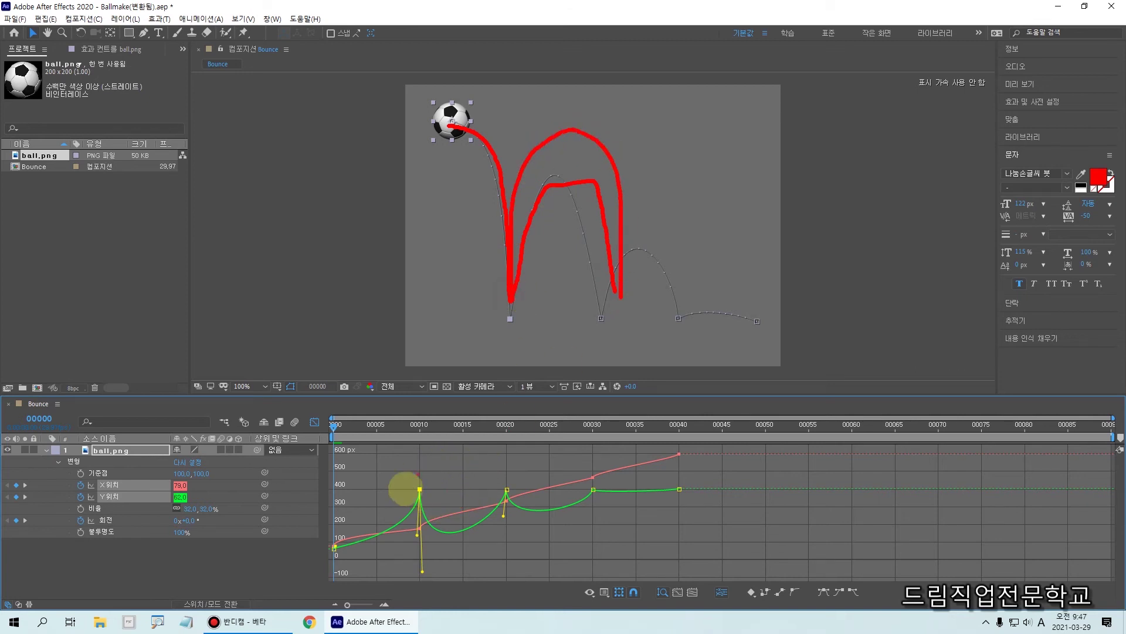
mouse_move(420, 485)
left_mouse_down()
mouse_move(452, 539)
mouse_move(509, 529)
mouse_move(517, 480)
mouse_move(564, 536)
mouse_move(595, 484)
left_mouse_up()
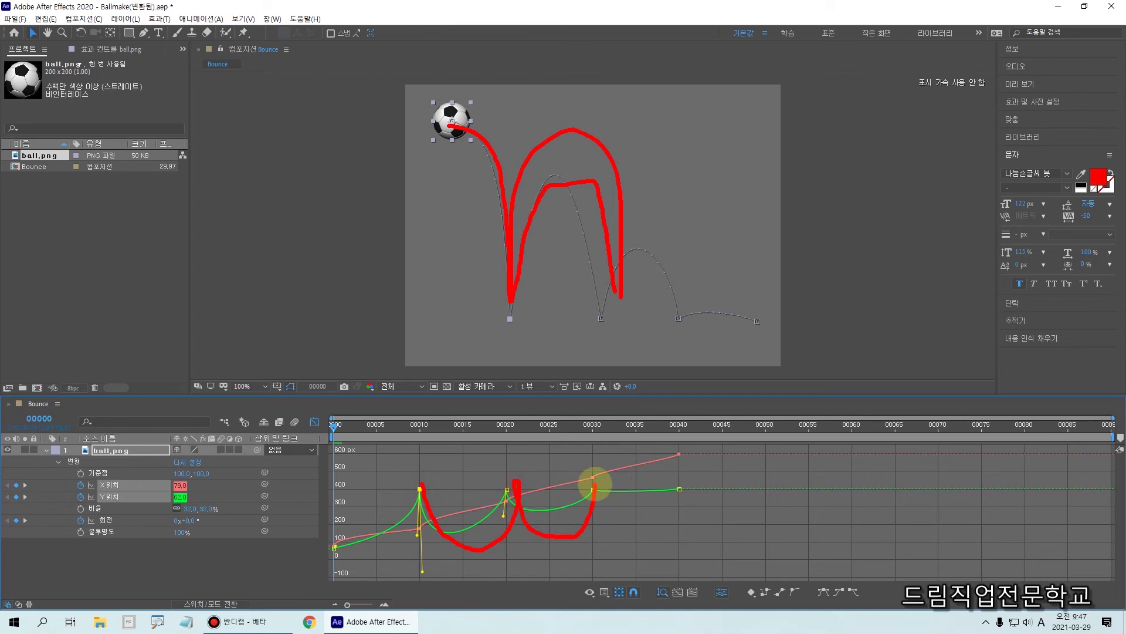
mouse_move(334, 528)
left_mouse_down()
mouse_move(343, 559)
mouse_move(432, 486)
left_mouse_up()
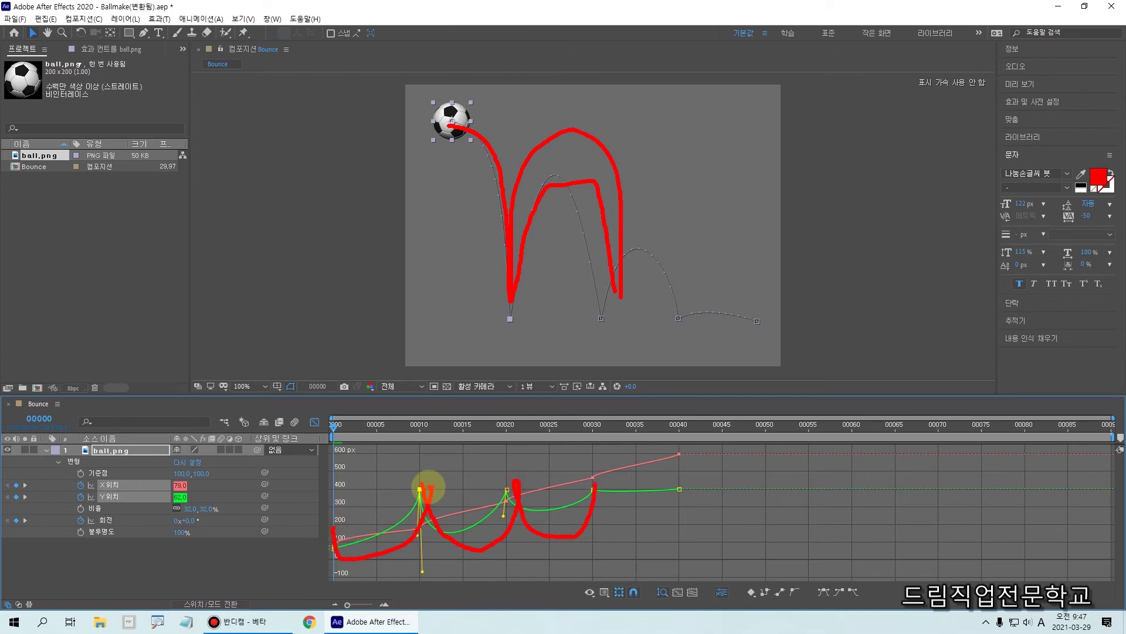
key("Escape")
Reshape the Y position curve into rounder, lower bounces by adjusting the Bezier handles of the keyframes at frames 10 and 20
left_click_drag(419, 537, 406, 539)
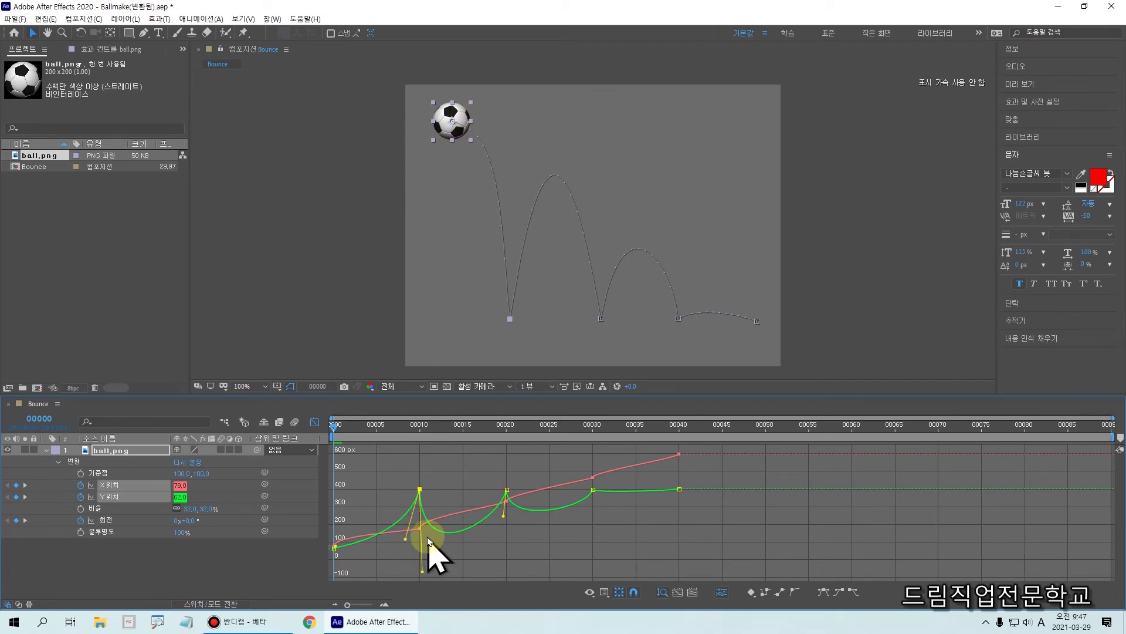
mouse_move(421, 574)
left_mouse_down()
mouse_move(435, 557)
mouse_move(418, 554)
left_mouse_up()
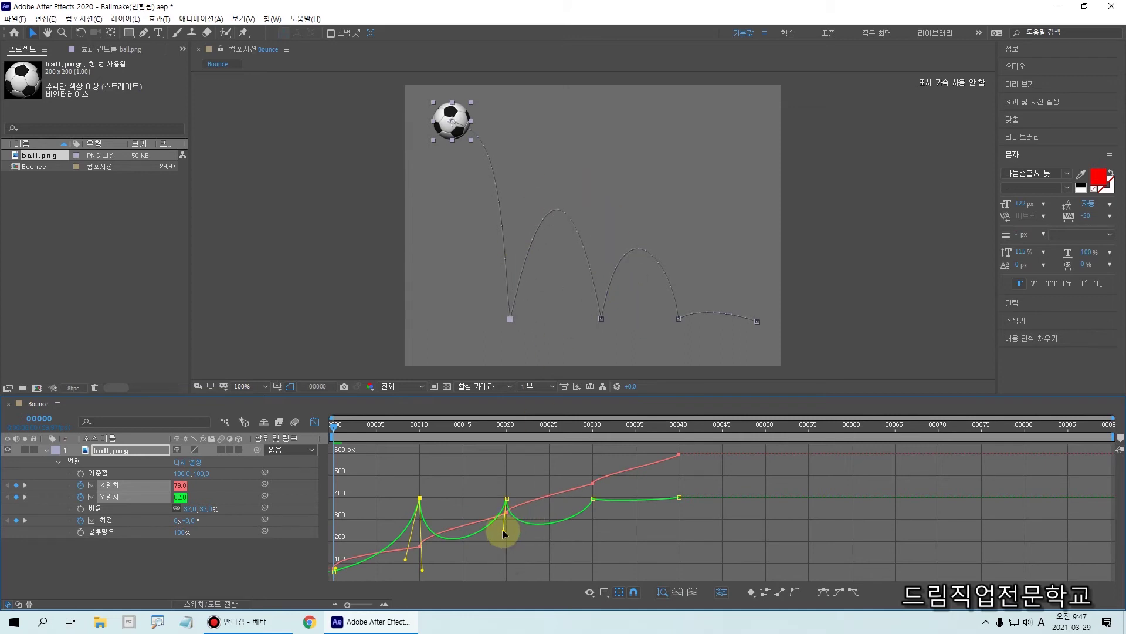
left_click_drag(507, 535, 508, 542)
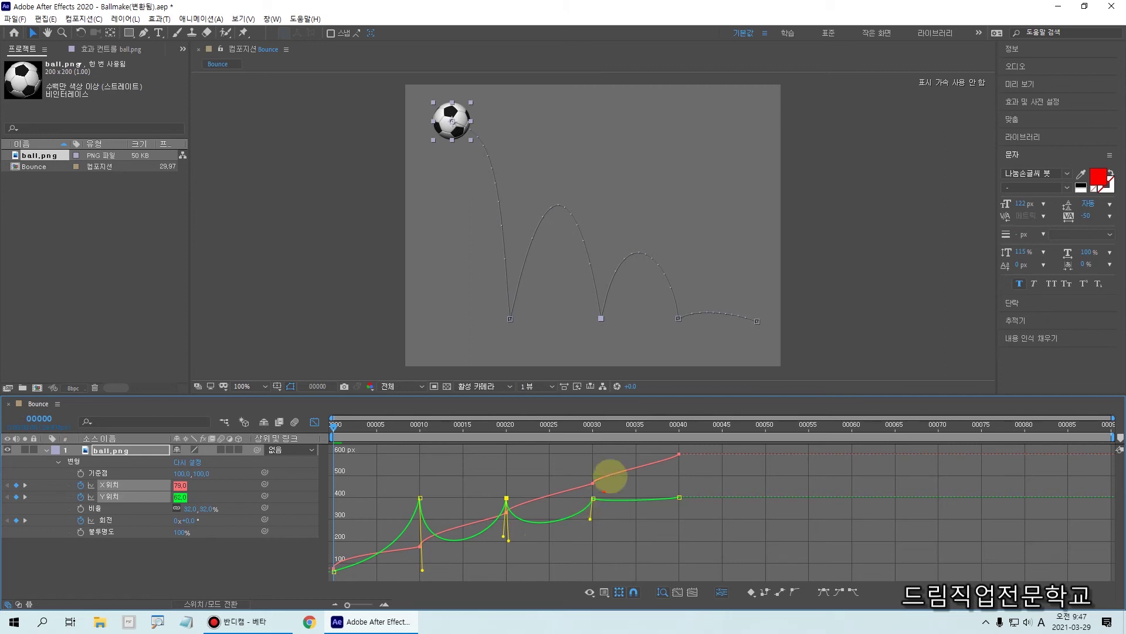
left_click(678, 455)
left_click_drag(678, 455, 385, 552)
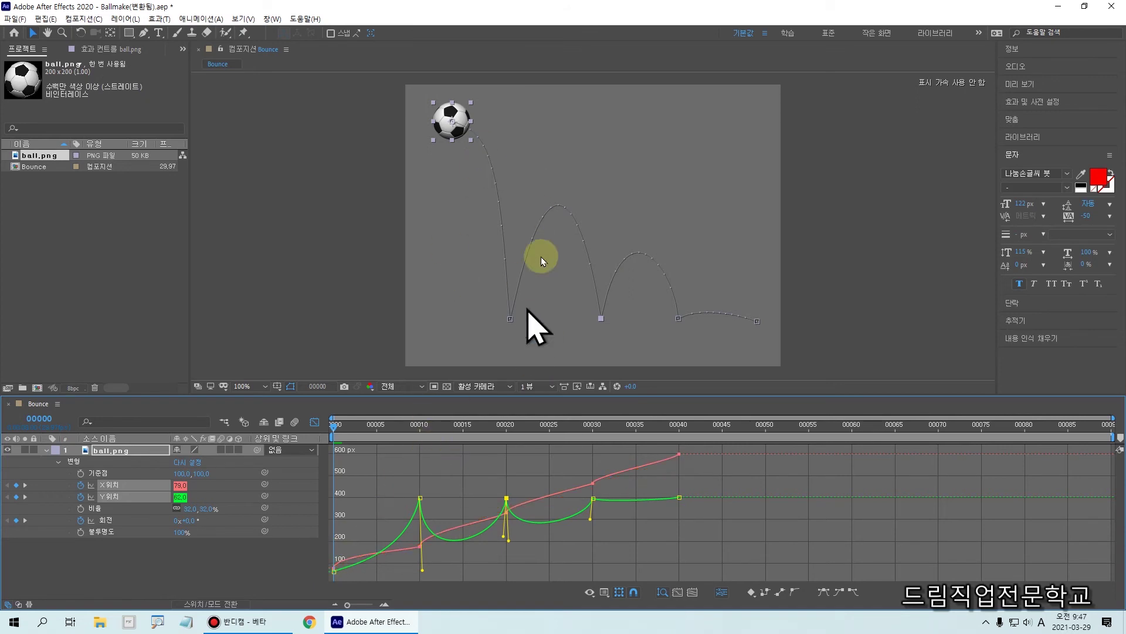
left_click(595, 483)
left_click_drag(503, 499, 511, 500)
left_click_drag(410, 534, 434, 522)
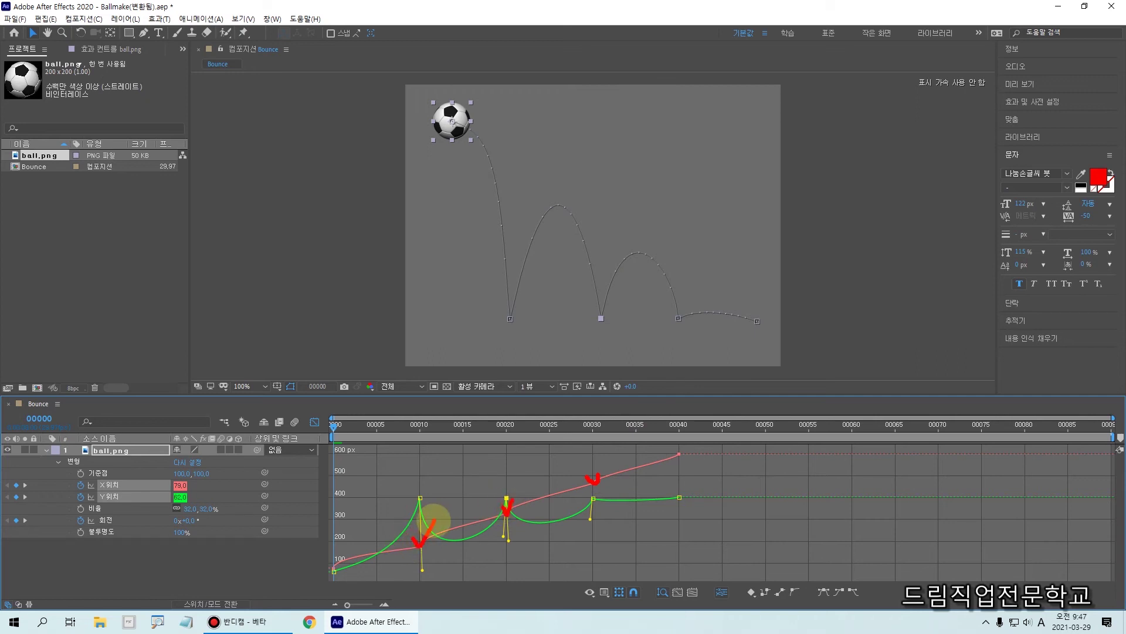
left_click_drag(686, 449, 691, 452)
left_click_drag(335, 559, 343, 573)
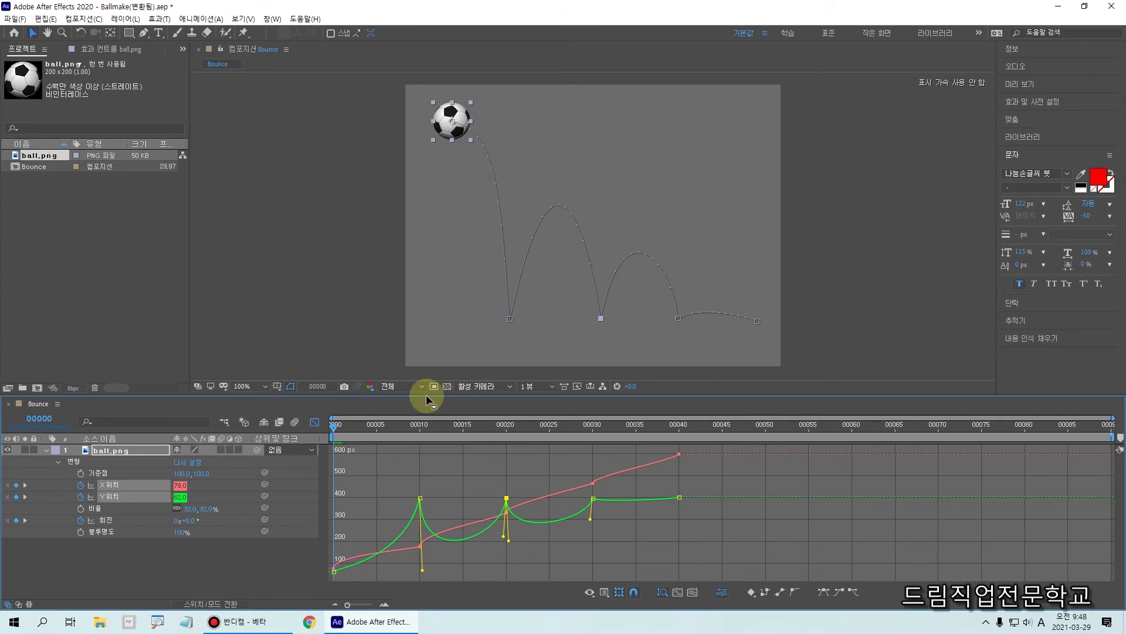
Enlarge the timeline area upward to make the Graph Editor taller
left_click_drag(426, 395, 428, 327)
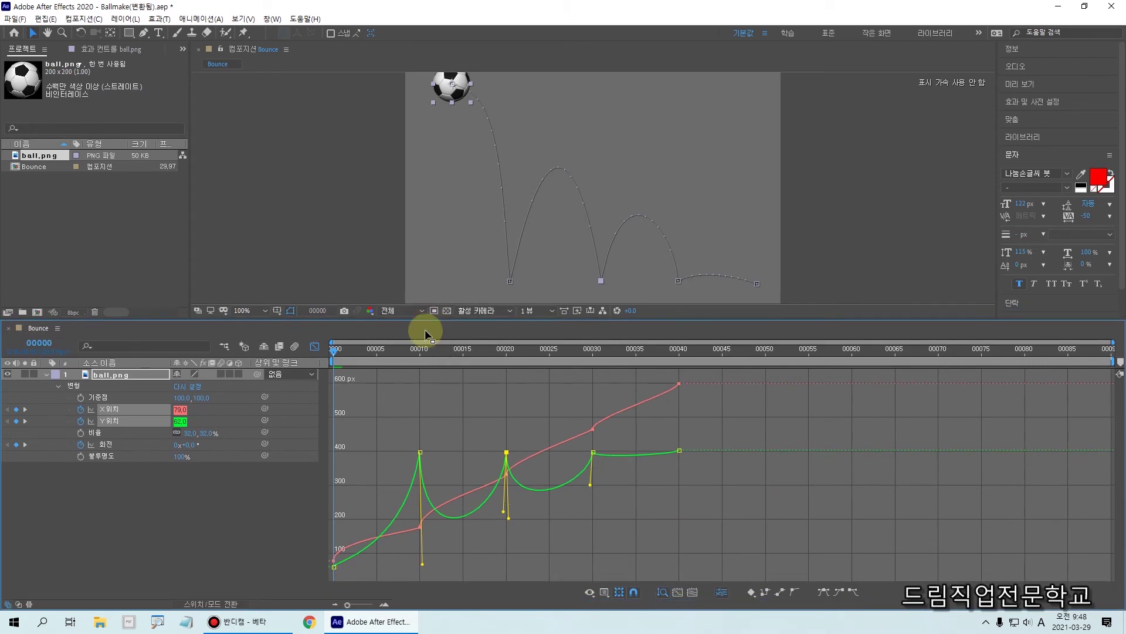
left_click(420, 526)
left_click(507, 472)
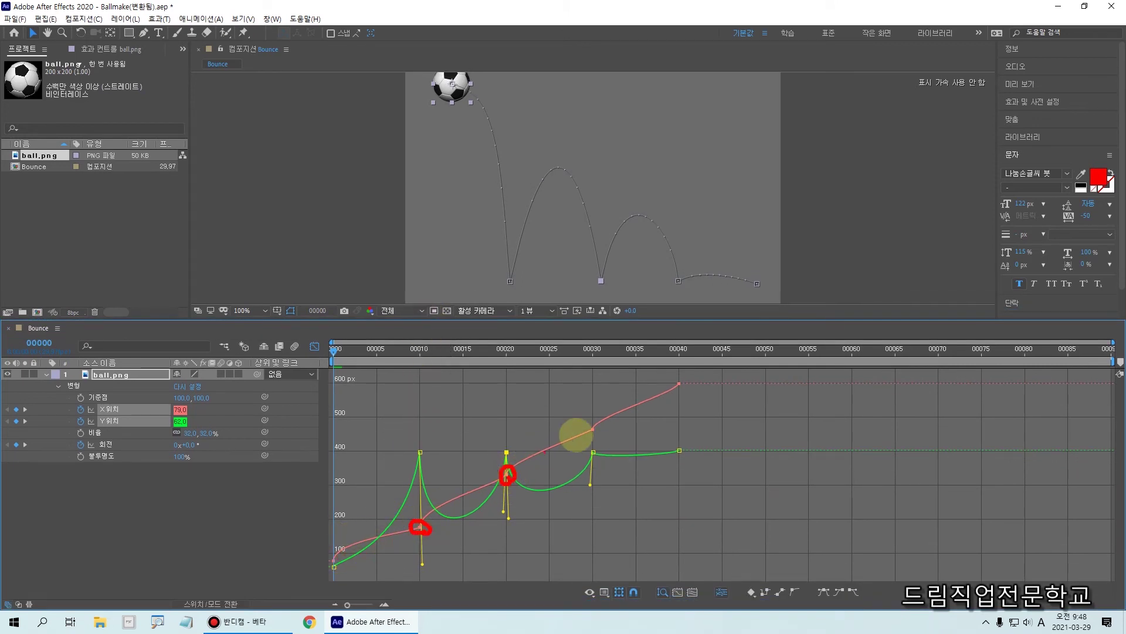
left_click(593, 429)
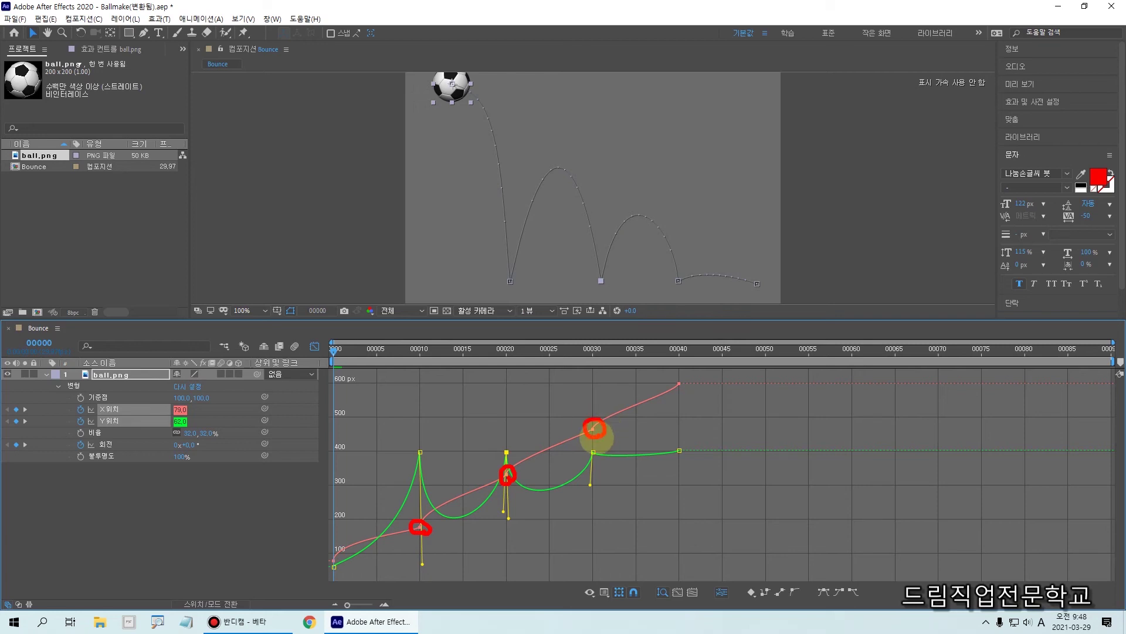
Delete the intermediate keyframes of the X position curve at frames 30, 20 and 10, keeping only the first and last
left_click(591, 429)
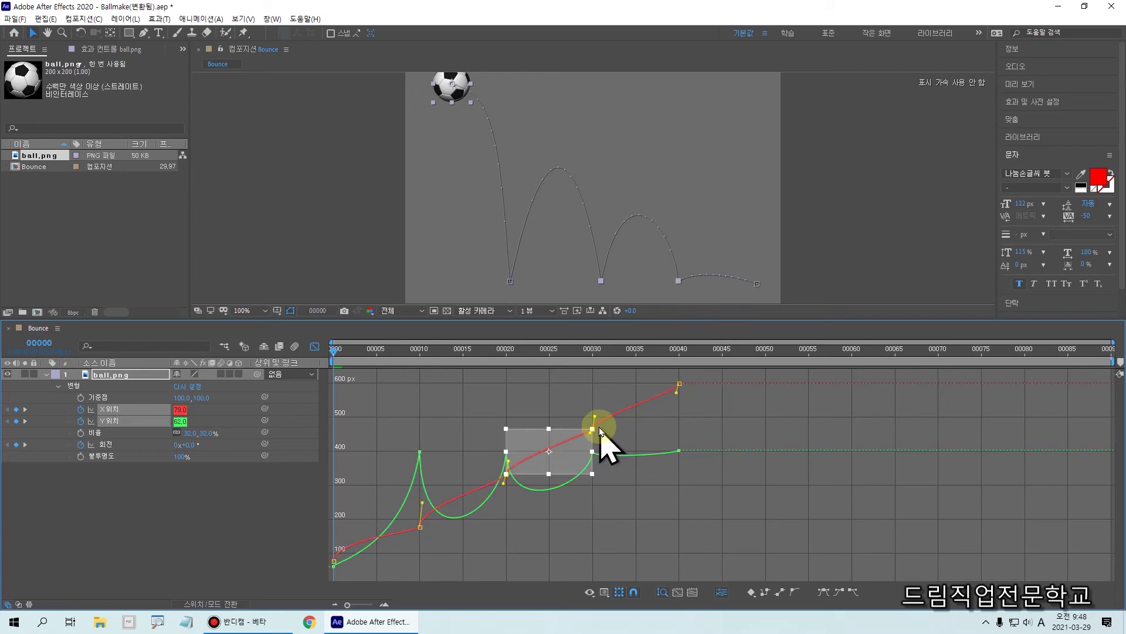
left_click(599, 432)
double_click(592, 430)
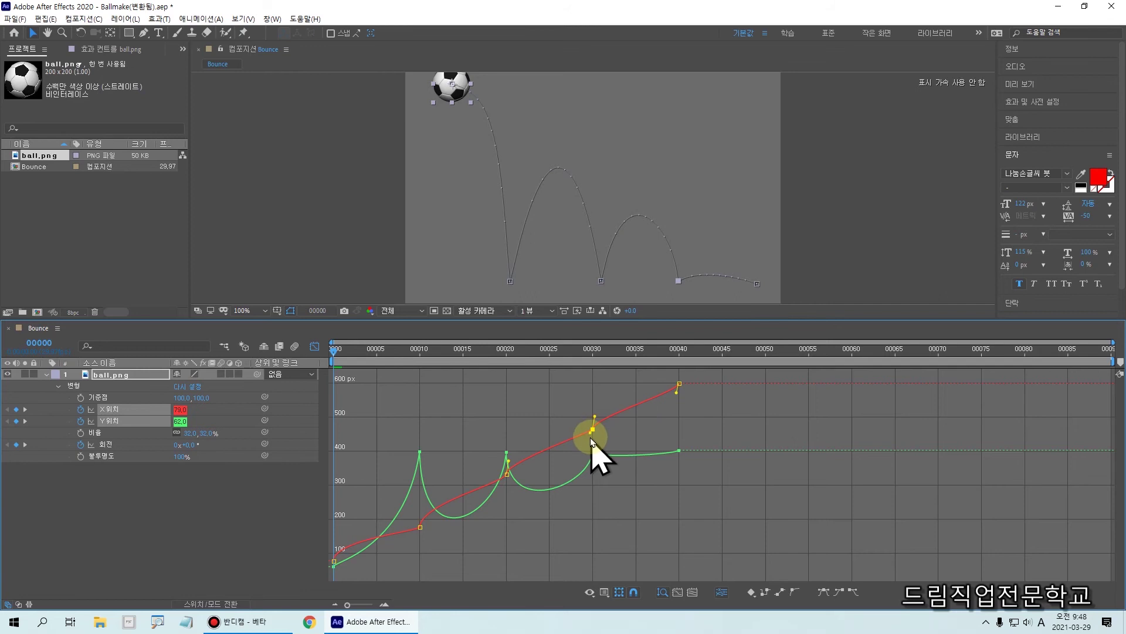
left_click(593, 431)
left_click(507, 475)
key("Delete")
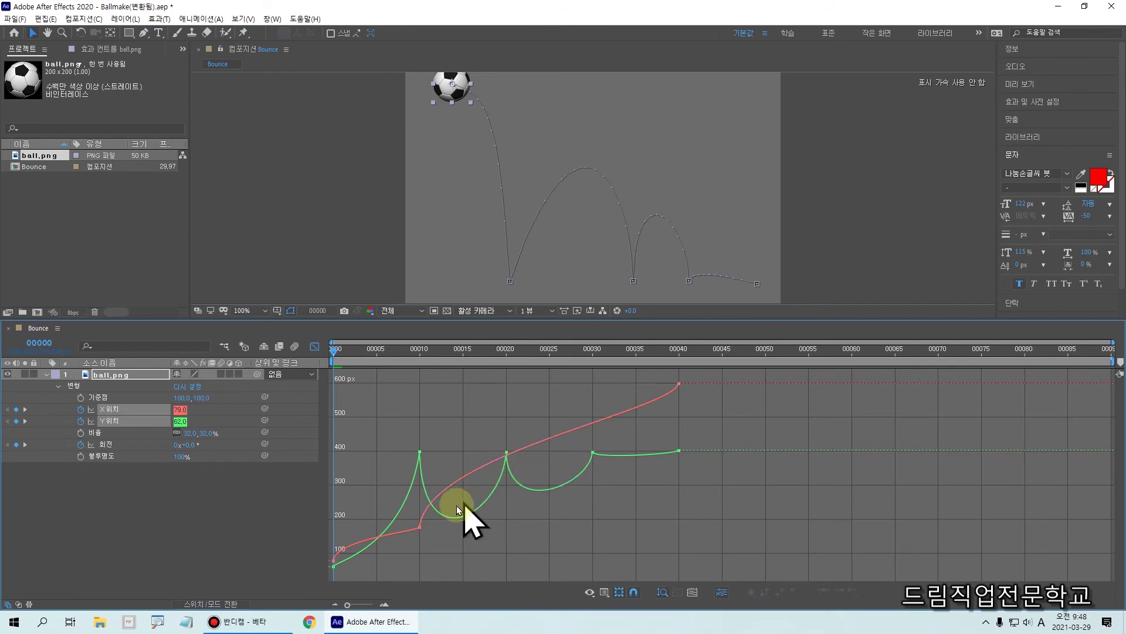
left_click(421, 530)
key("Delete")
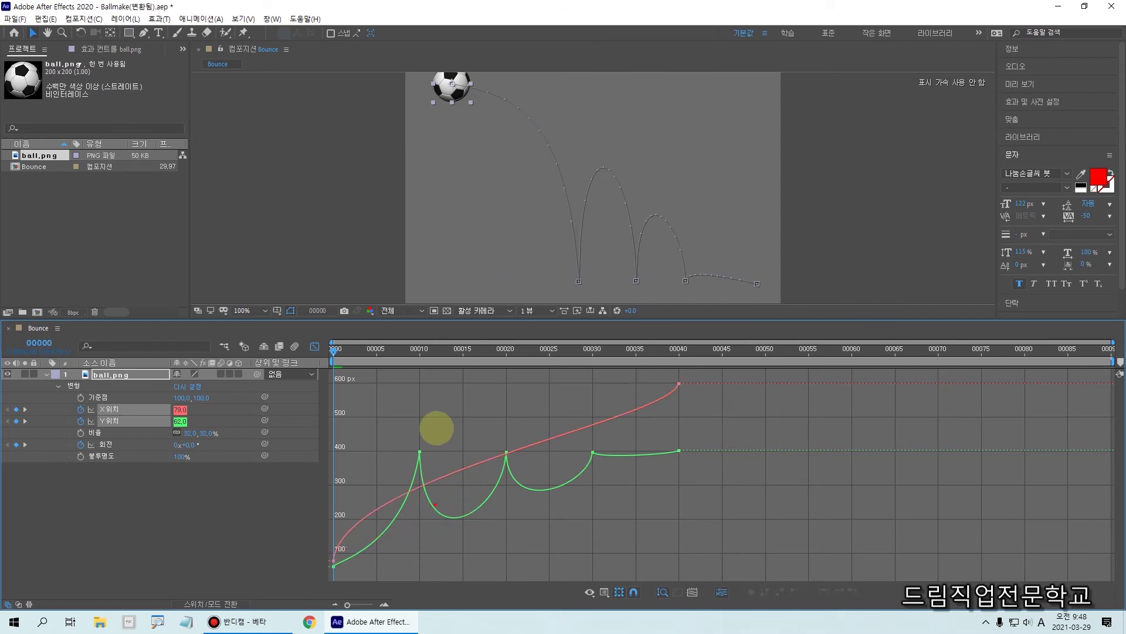
Reshape the X position curve into a gentle arc by levelling the frame 40 keyframe's handle and adjusting the frame 0 handle
mouse_move(476, 96)
left_mouse_down()
mouse_move(540, 122)
mouse_move(585, 266)
mouse_move(618, 205)
mouse_move(635, 251)
mouse_move(688, 273)
mouse_move(757, 269)
left_mouse_up()
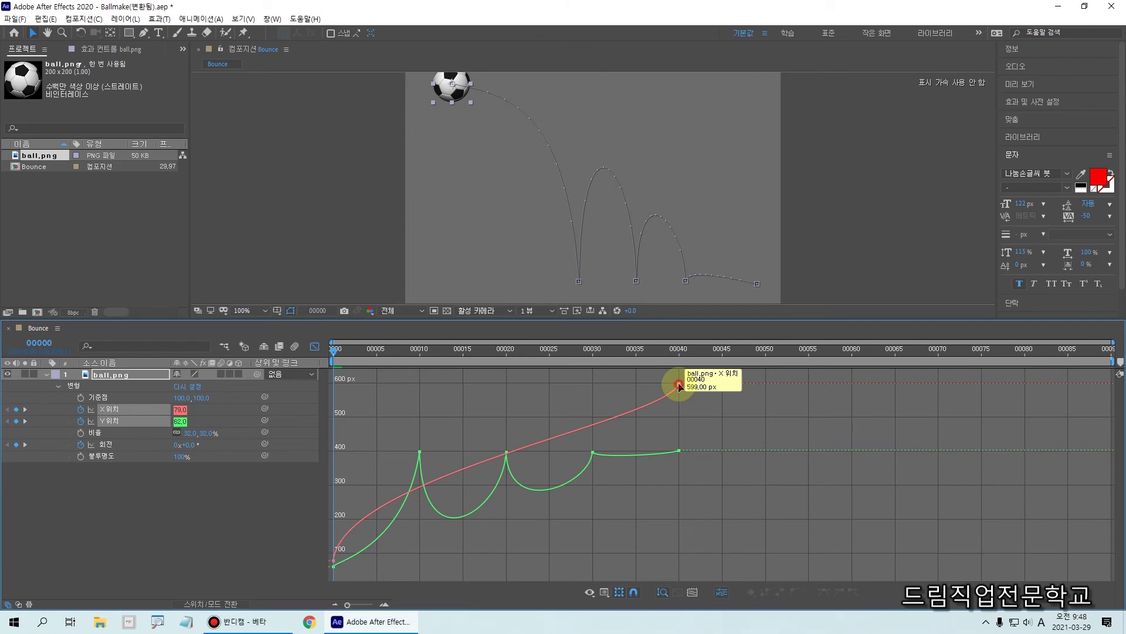
left_click_drag(669, 375, 698, 393)
mouse_move(324, 550)
left_mouse_down()
mouse_move(338, 567)
mouse_move(329, 558)
left_mouse_up()
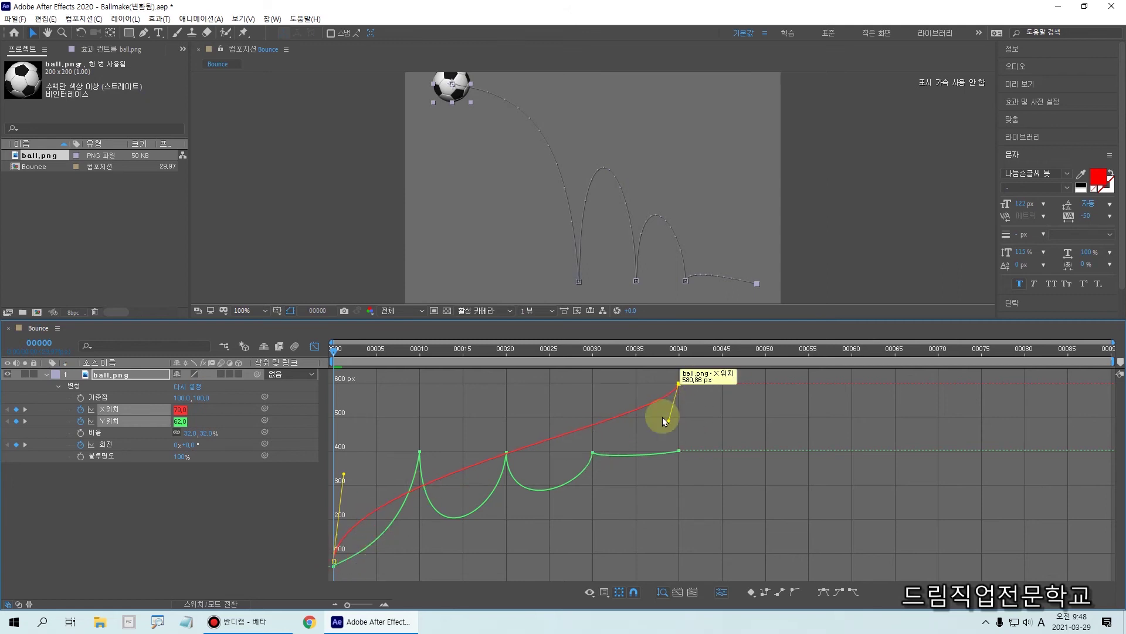
left_click_drag(679, 384, 663, 425)
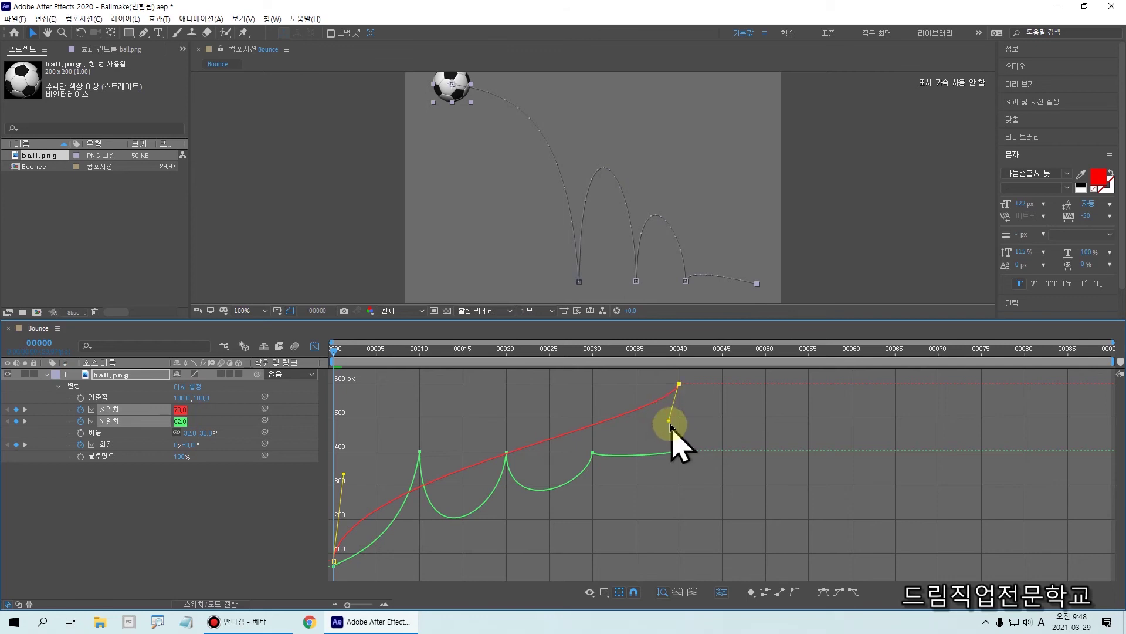
left_click_drag(669, 422, 670, 385)
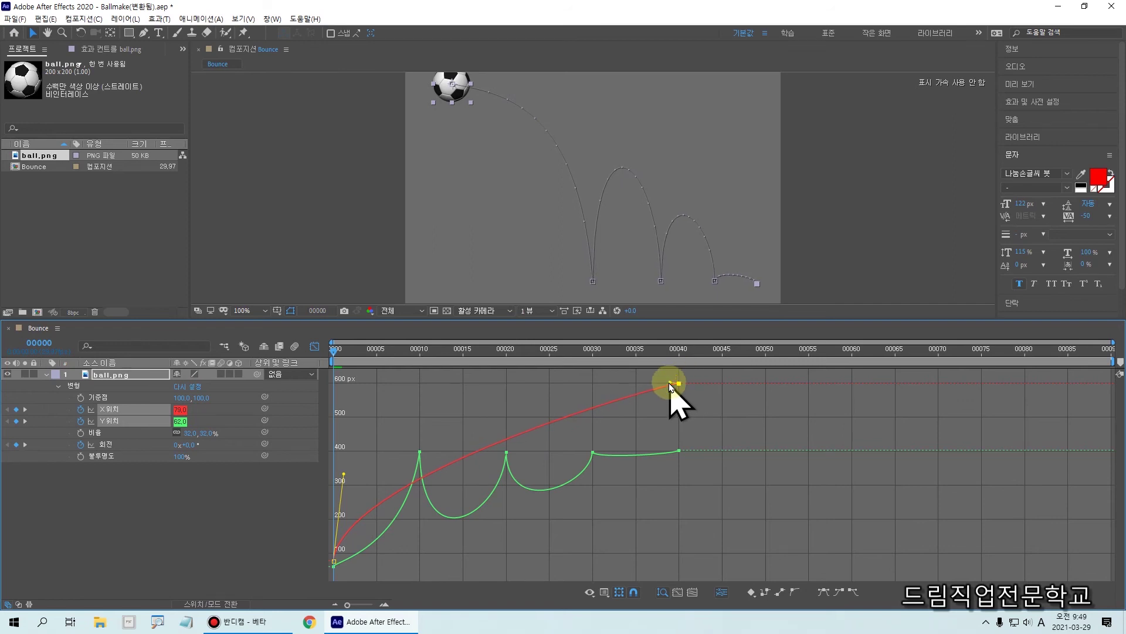
left_click(345, 475)
left_click_drag(345, 476, 623, 385)
left_click_drag(580, 402, 387, 543)
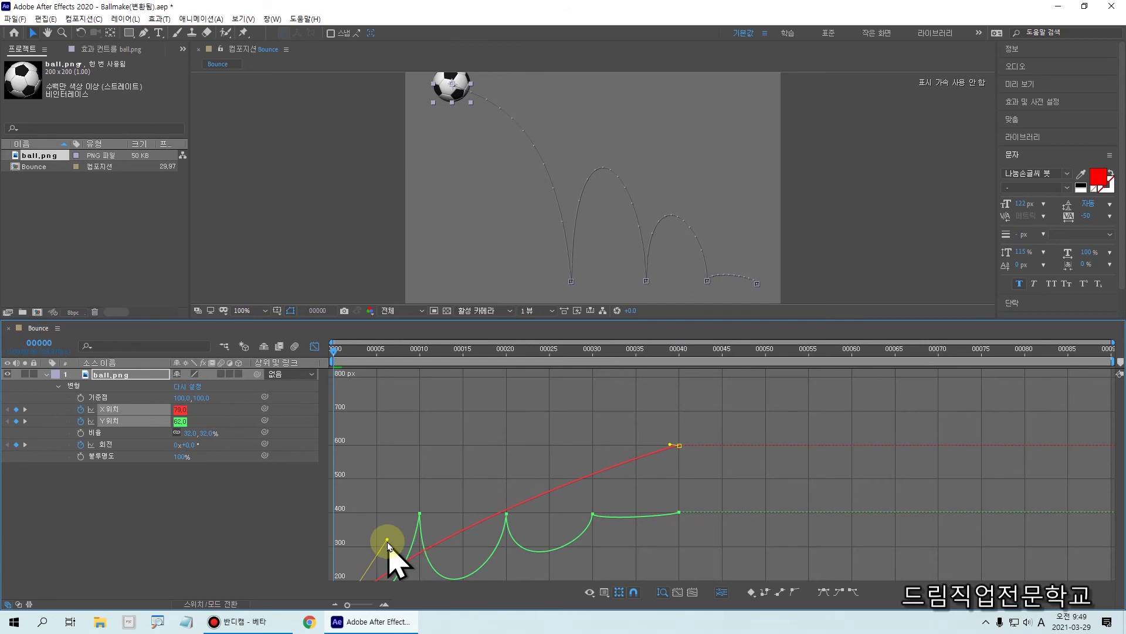
Shift the ball path's first ground contact point back and slightly up, and delete the extra X position keyframe at frame 10
left_click_drag(554, 291, 512, 274)
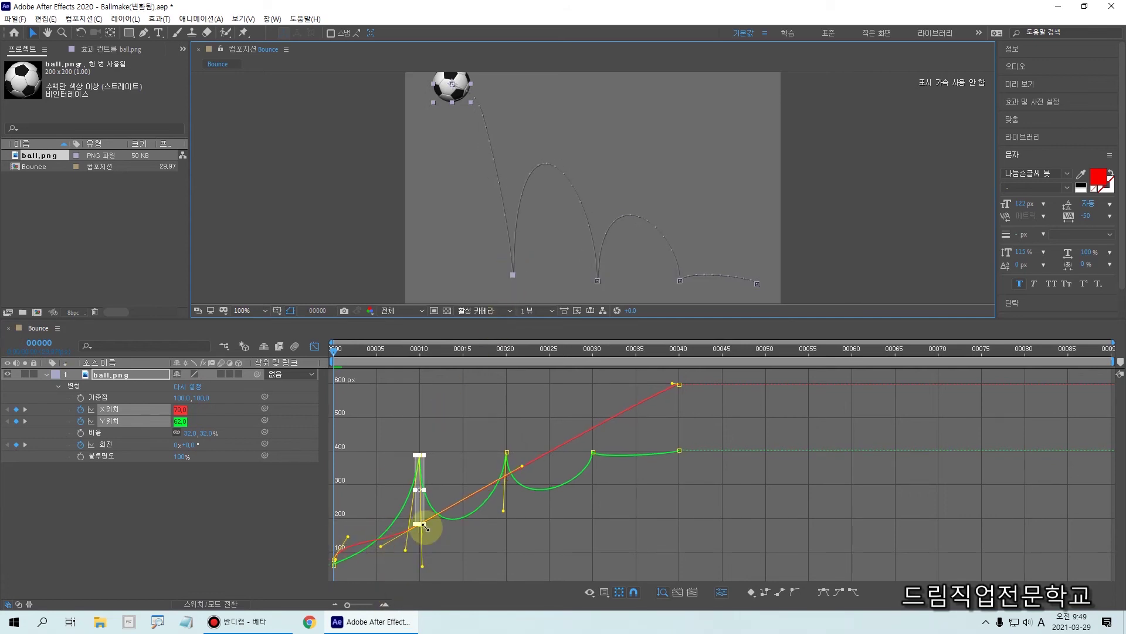
left_click(356, 546)
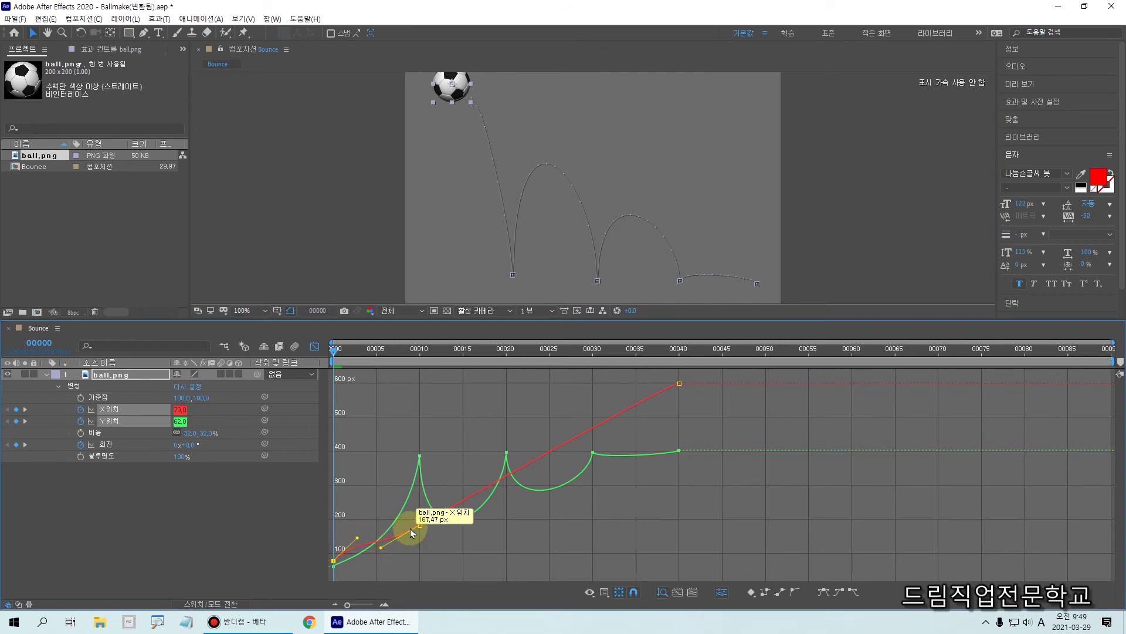
mouse_move(422, 525)
left_mouse_down()
mouse_move(423, 506)
mouse_move(413, 508)
left_mouse_up()
left_click(413, 509)
double_click(413, 510)
key("Delete")
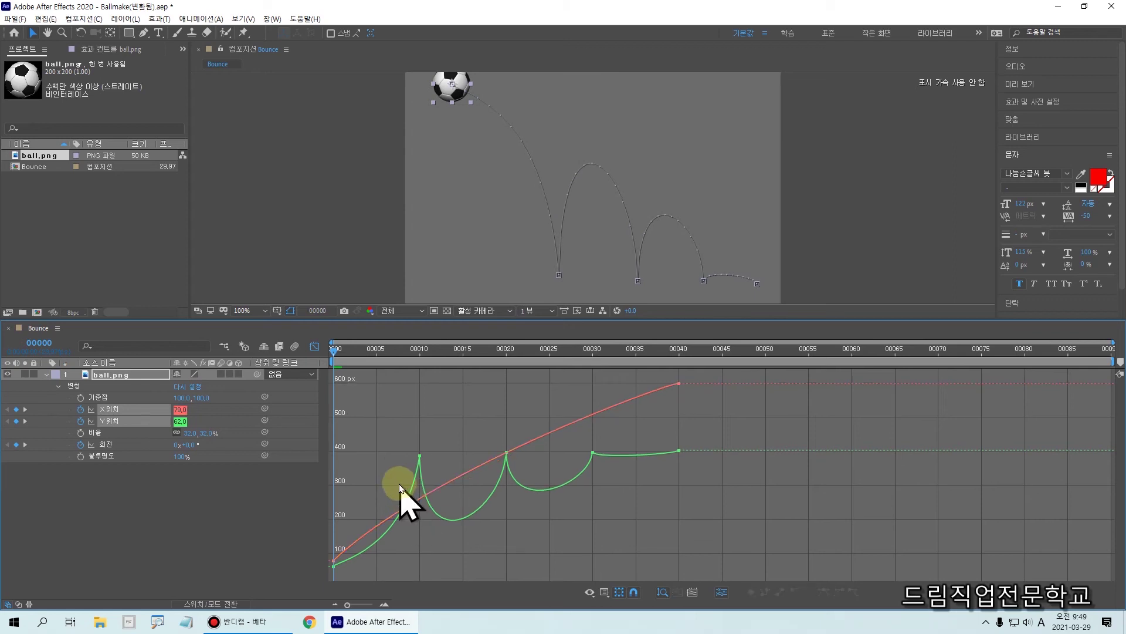
Straighten the X position curve by shortening the outgoing Bezier handle of its keyframe at frame 0
left_click(333, 563)
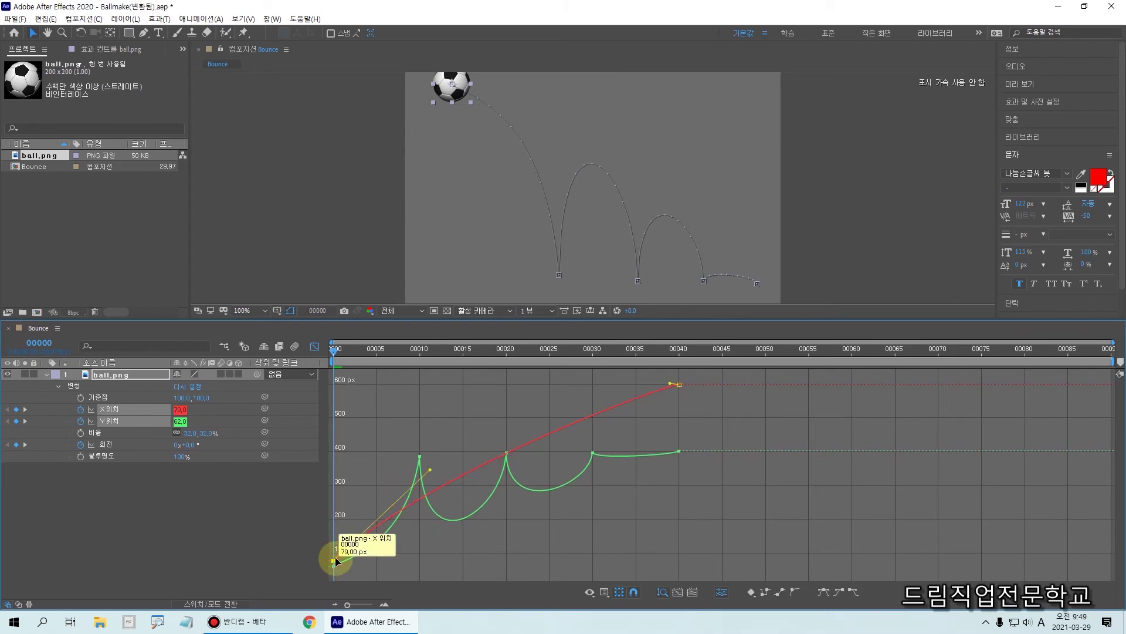
left_click_drag(428, 470, 350, 538)
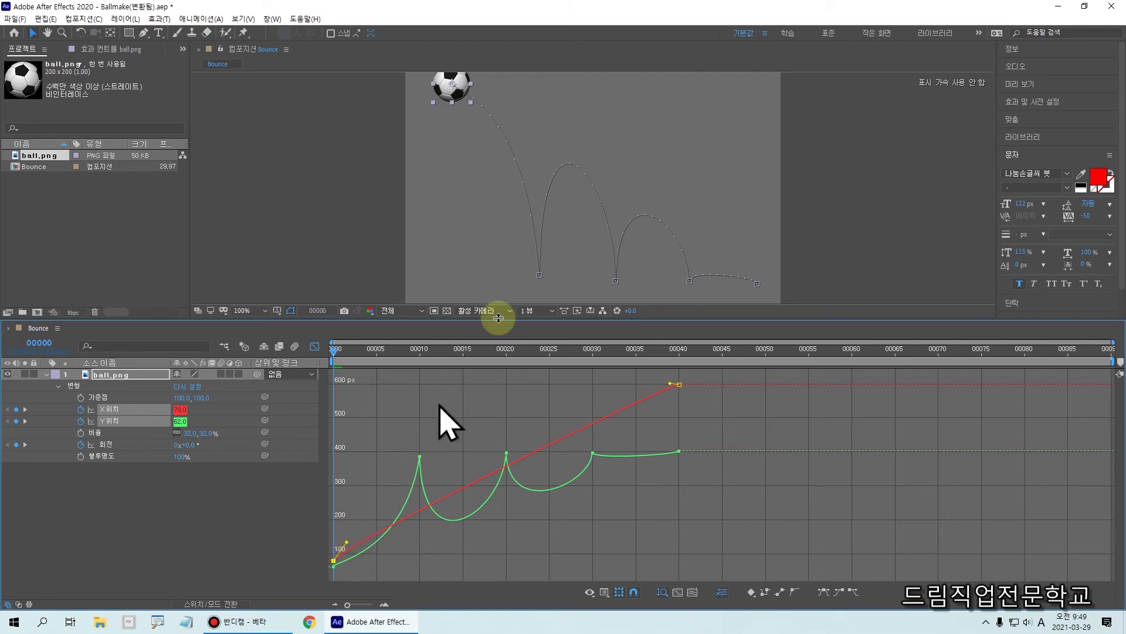
mouse_move(453, 89)
left_mouse_down()
mouse_move(497, 124)
mouse_move(543, 268)
mouse_move(560, 205)
mouse_move(600, 223)
mouse_move(604, 279)
mouse_move(631, 228)
mouse_move(695, 287)
mouse_move(611, 285)
left_mouse_up()
key("Escape")
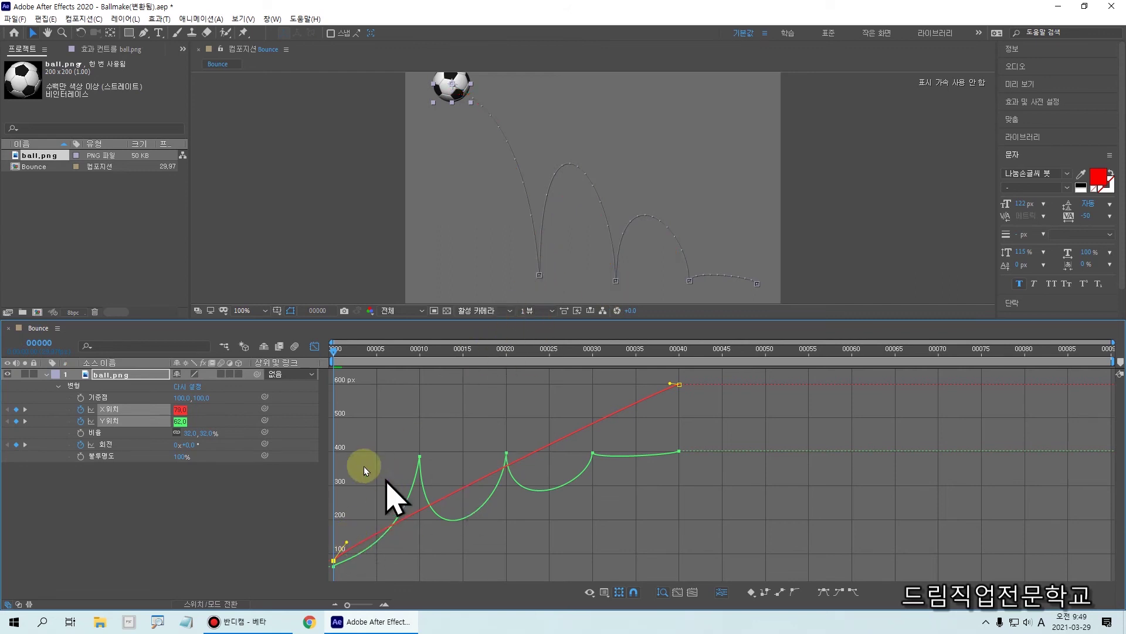
left_click_drag(346, 542, 403, 492)
mouse_move(362, 530)
left_mouse_down()
mouse_move(336, 547)
mouse_move(352, 540)
mouse_move(344, 557)
mouse_move(349, 546)
left_mouse_up()
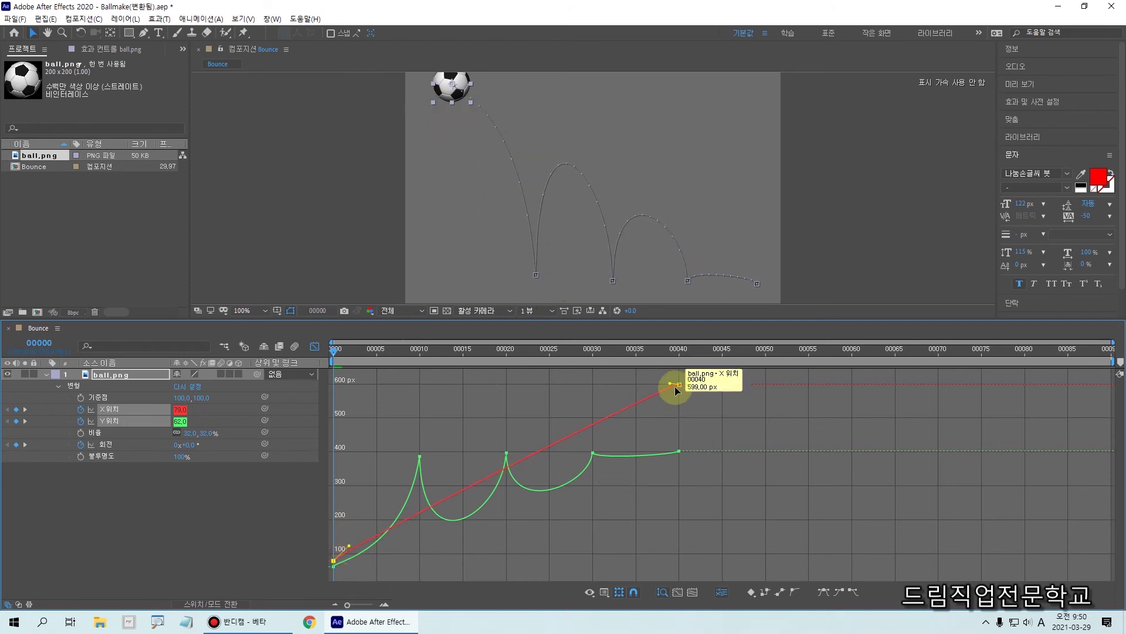
mouse_move(671, 387)
left_mouse_down()
mouse_move(548, 403)
mouse_move(372, 472)
mouse_move(583, 397)
mouse_move(672, 387)
left_mouse_up()
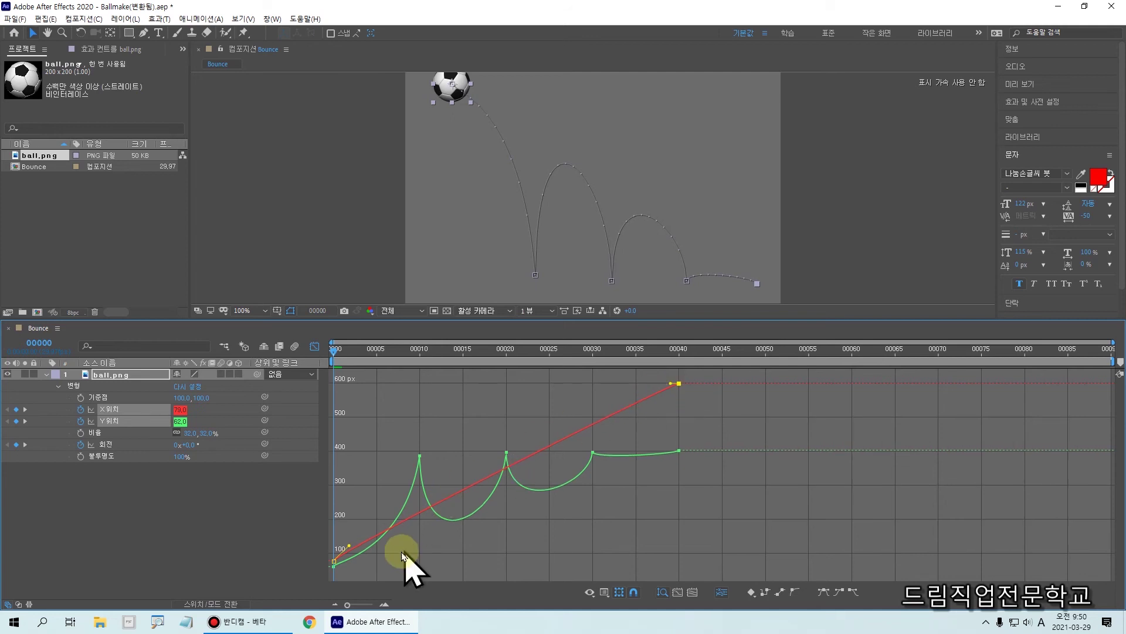
Move the X position curve's last keyframe to frame 41, angle its handle downward and lengthen the first keyframe's handle to about frame 10
left_click_drag(335, 562, 730, 359)
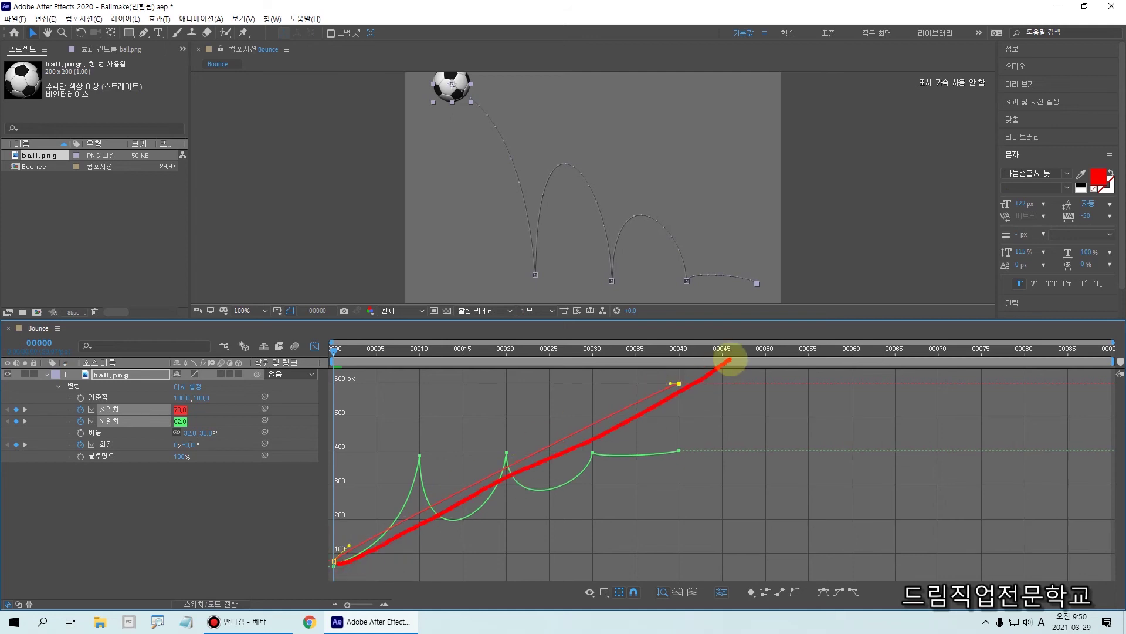
mouse_move(334, 558)
left_mouse_down()
mouse_move(498, 460)
mouse_move(740, 386)
left_mouse_up()
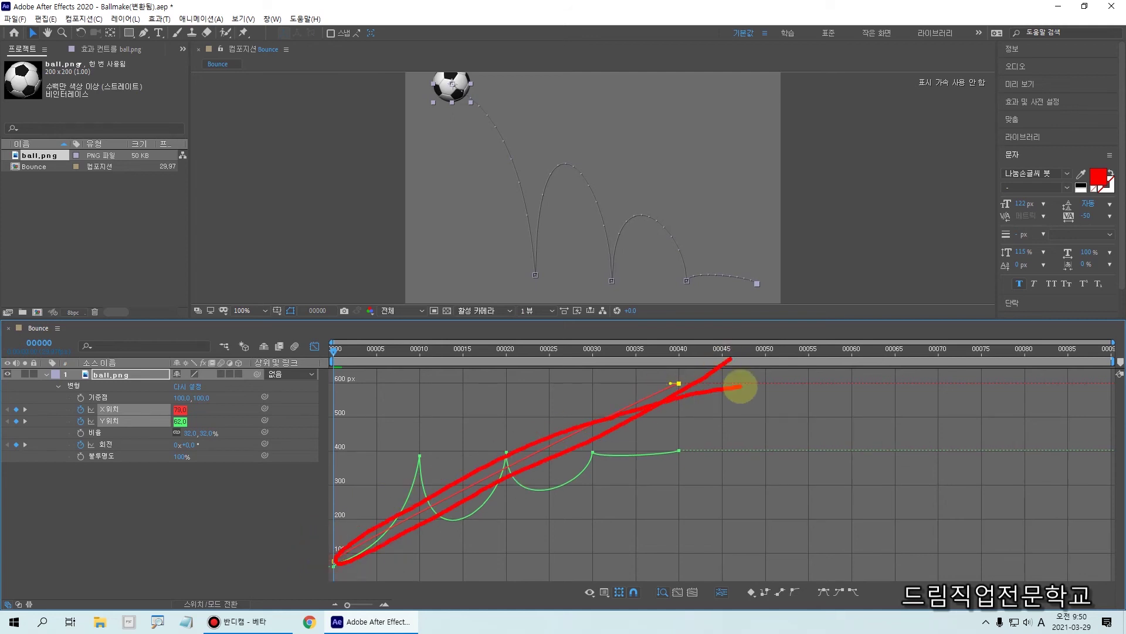
left_click(338, 559)
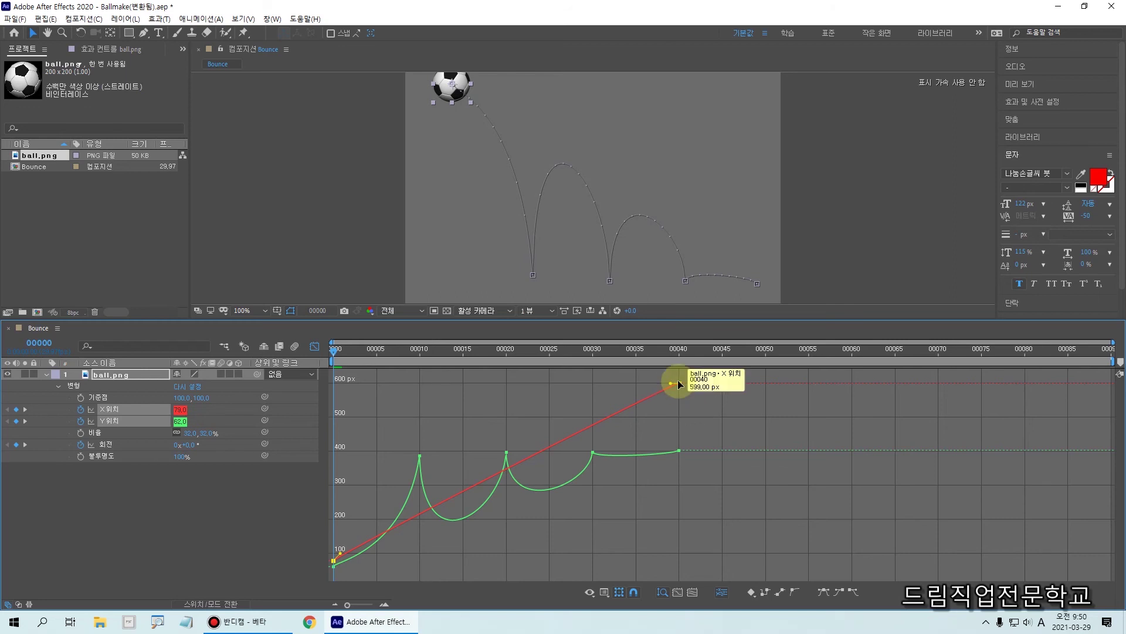
left_click_drag(680, 384, 669, 433)
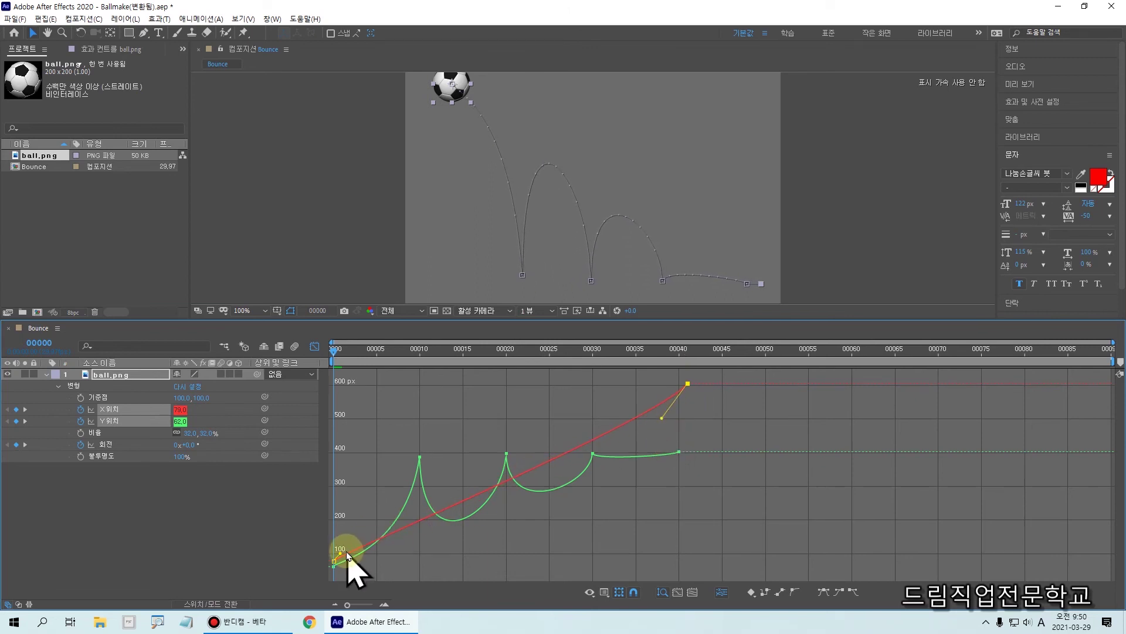
left_click_drag(342, 553, 423, 523)
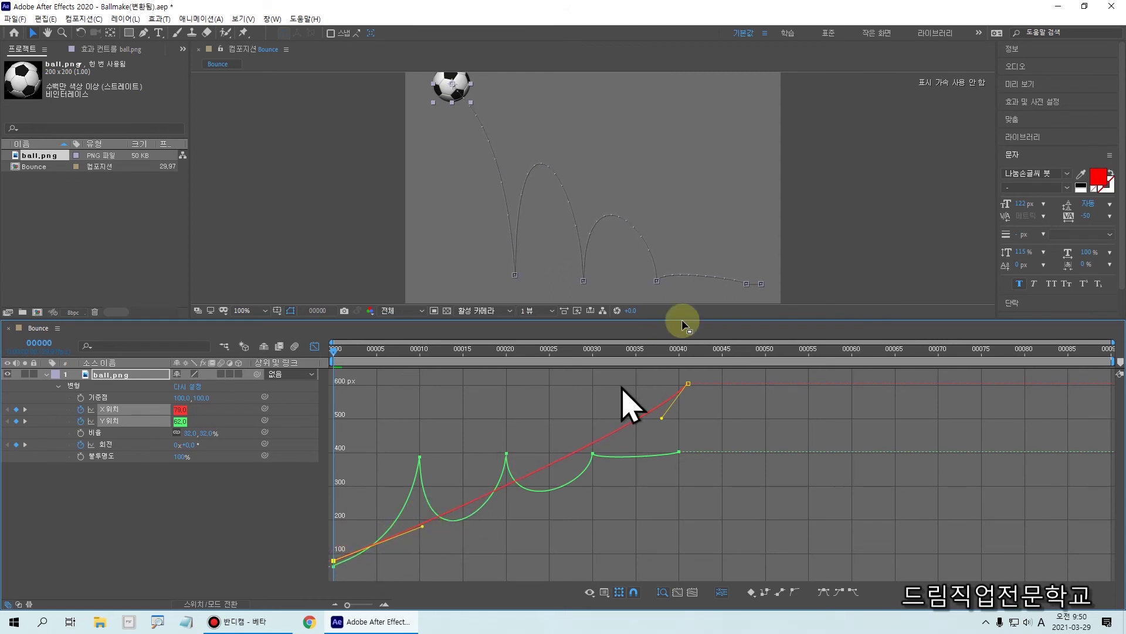
left_click(761, 285)
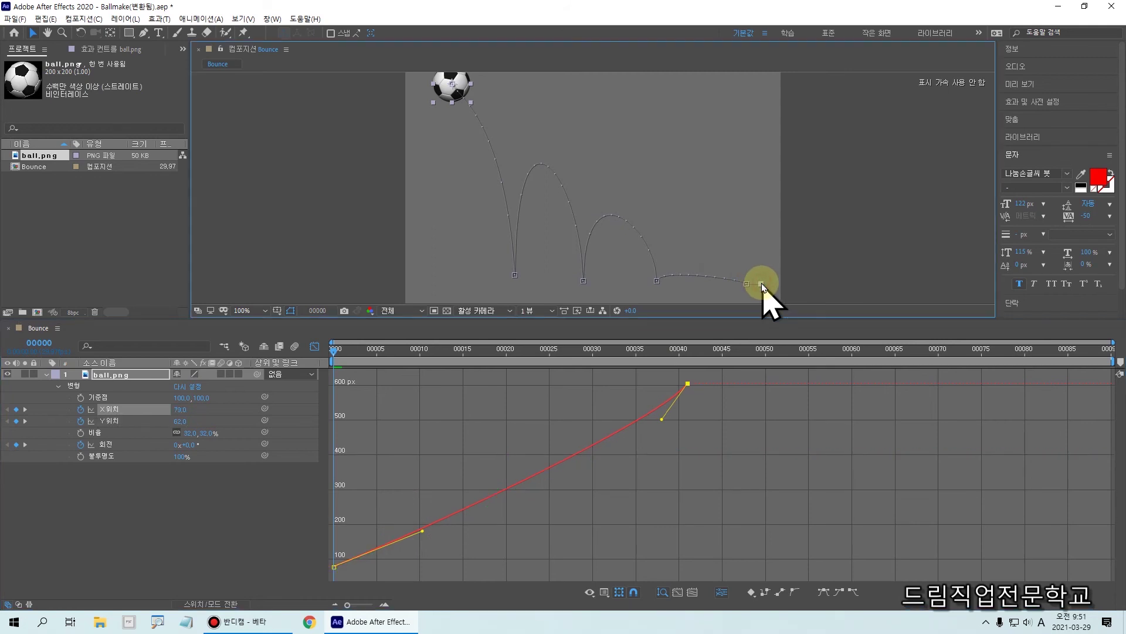
key("Delete")
key("ctrl+z")
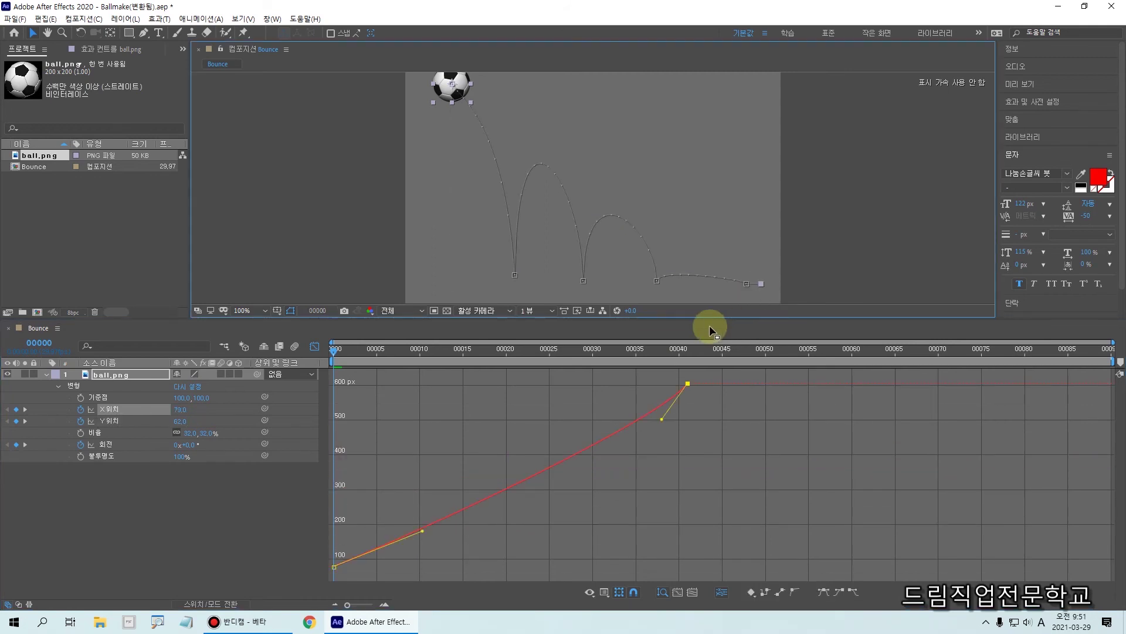
Slightly lengthen the incoming Bezier handle of the X position curve's last keyframe
left_click_drag(660, 417, 650, 426)
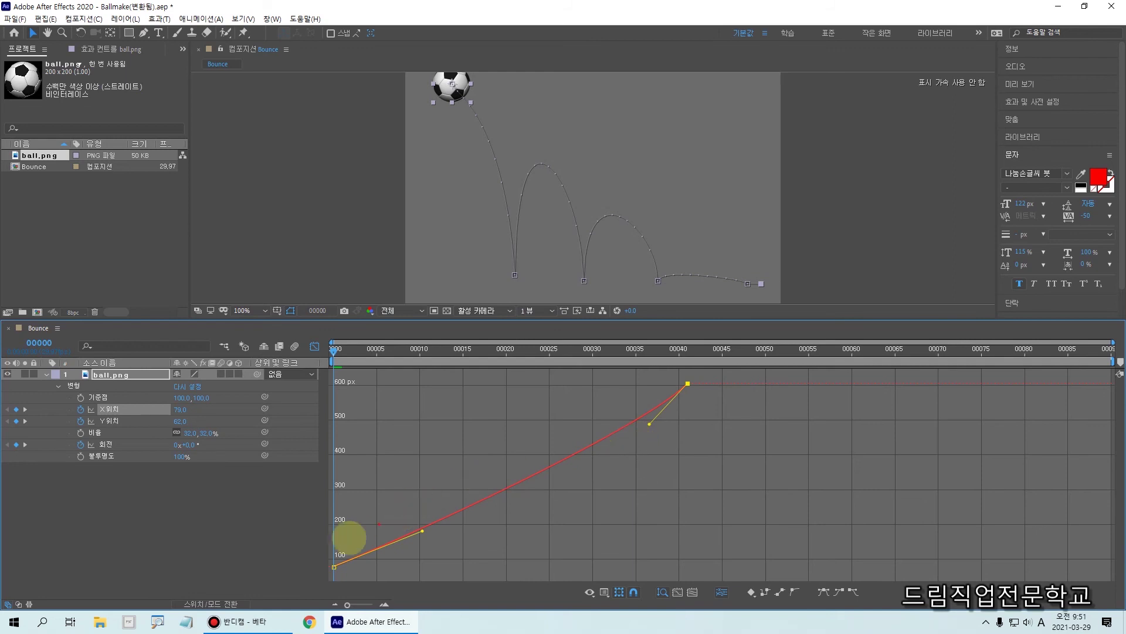
mouse_move(314, 572)
left_mouse_down()
mouse_move(363, 497)
mouse_move(500, 413)
mouse_move(685, 372)
left_mouse_up()
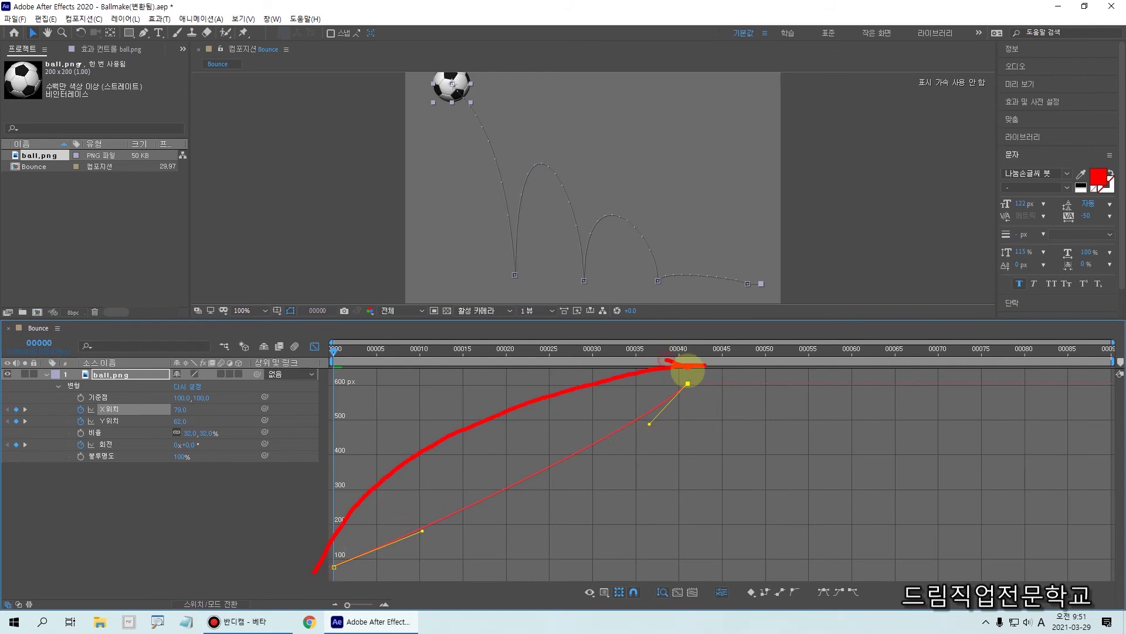
left_click_drag(607, 364, 551, 429)
left_click(554, 388)
left_click_drag(554, 388, 588, 411)
mouse_move(688, 383)
left_mouse_down()
mouse_move(649, 423)
mouse_move(546, 471)
mouse_move(322, 552)
left_mouse_up()
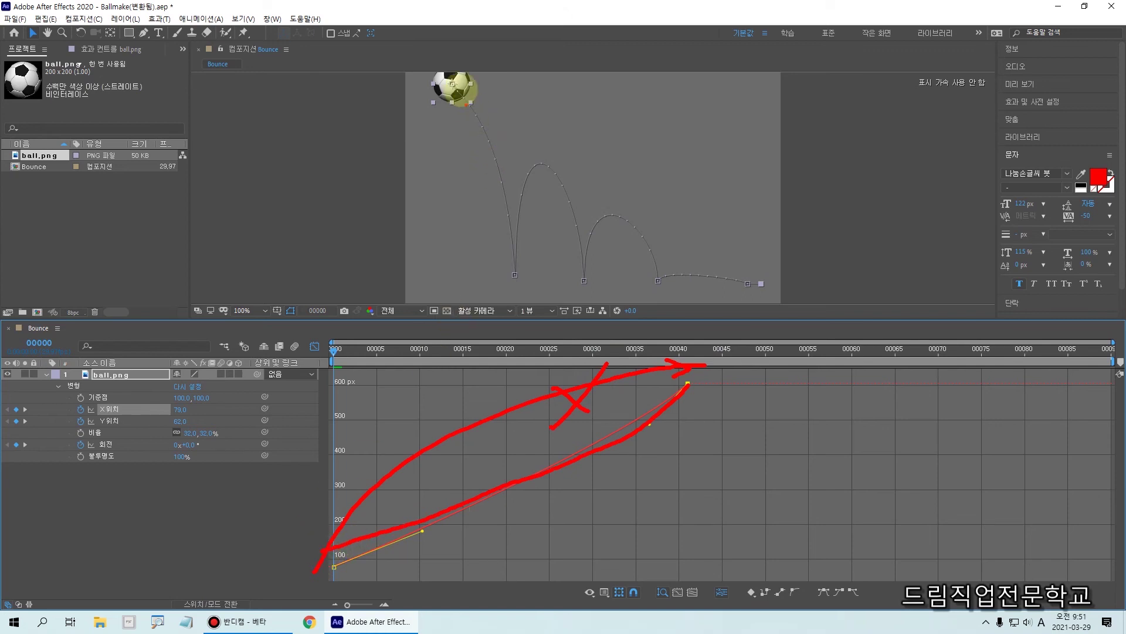
mouse_move(451, 74)
left_mouse_down()
mouse_move(505, 167)
mouse_move(517, 280)
mouse_move(542, 171)
mouse_move(575, 216)
mouse_move(577, 276)
mouse_move(617, 212)
mouse_move(666, 285)
mouse_move(762, 288)
left_mouse_up()
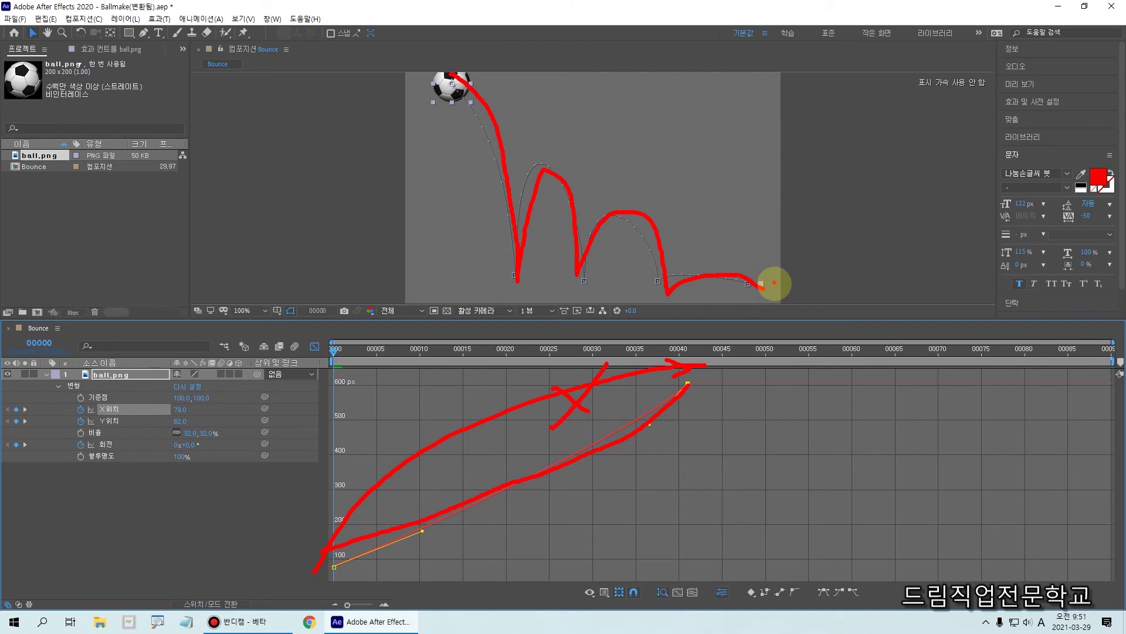
key("Escape")
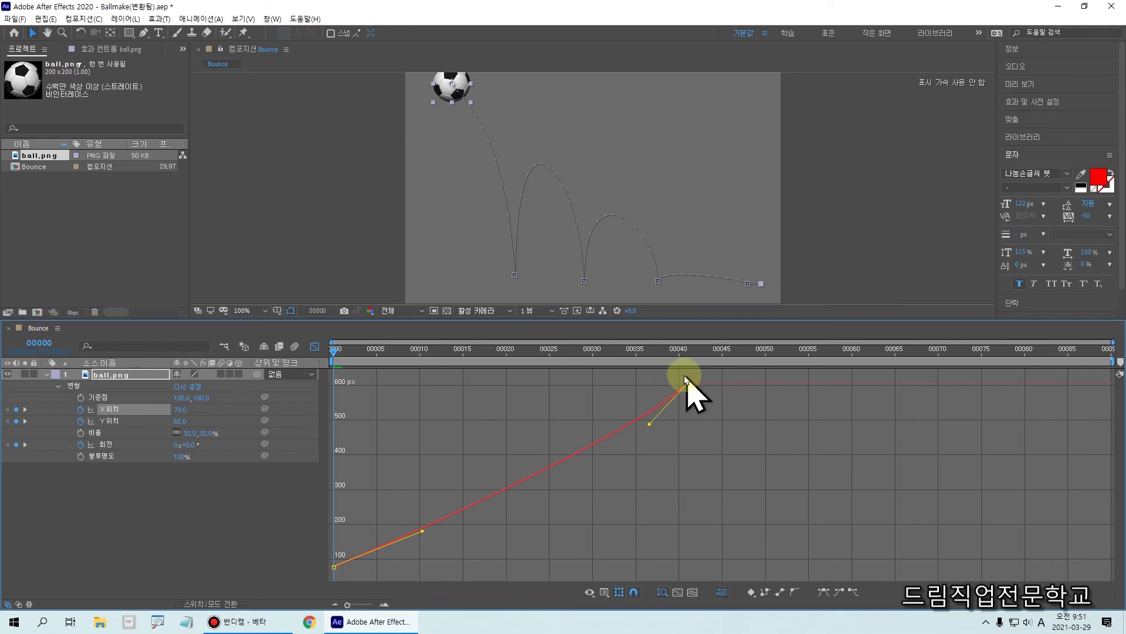
Show only the Y position curve and adjust the handles at frames 10, 20, 30 and 40 for higher, rounder bounces
left_click(114, 409)
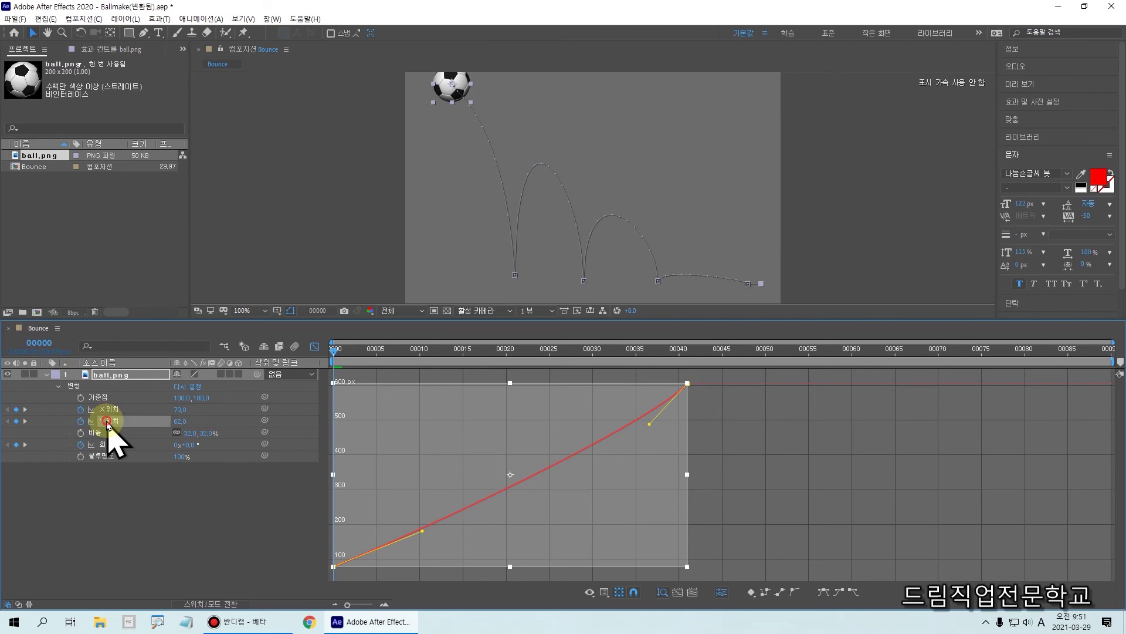
left_click(108, 422)
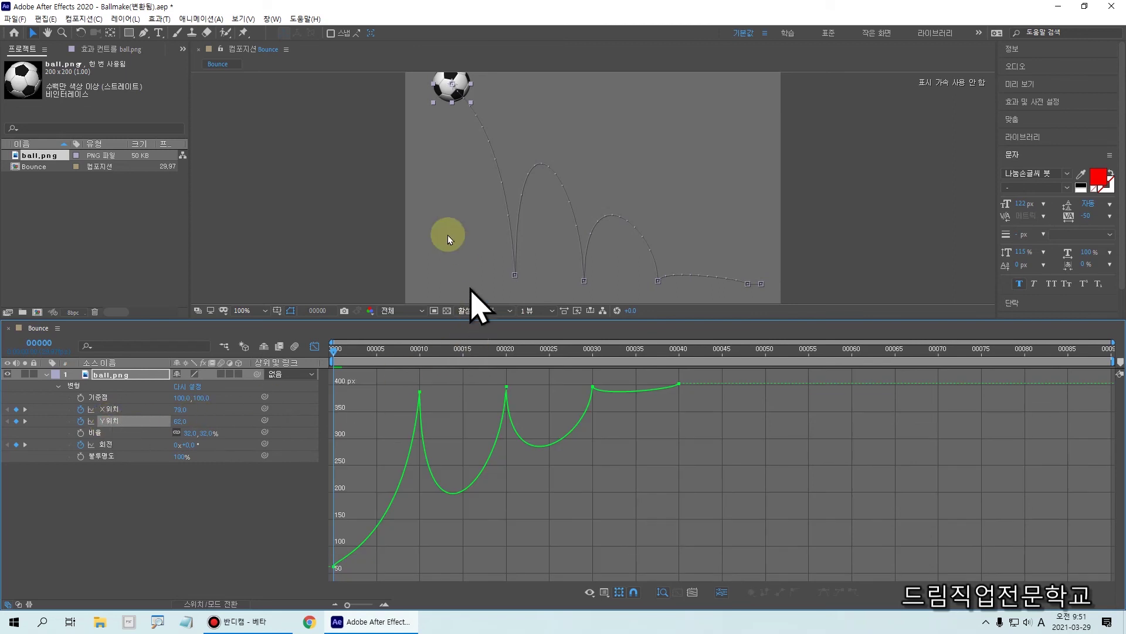
left_click(419, 392)
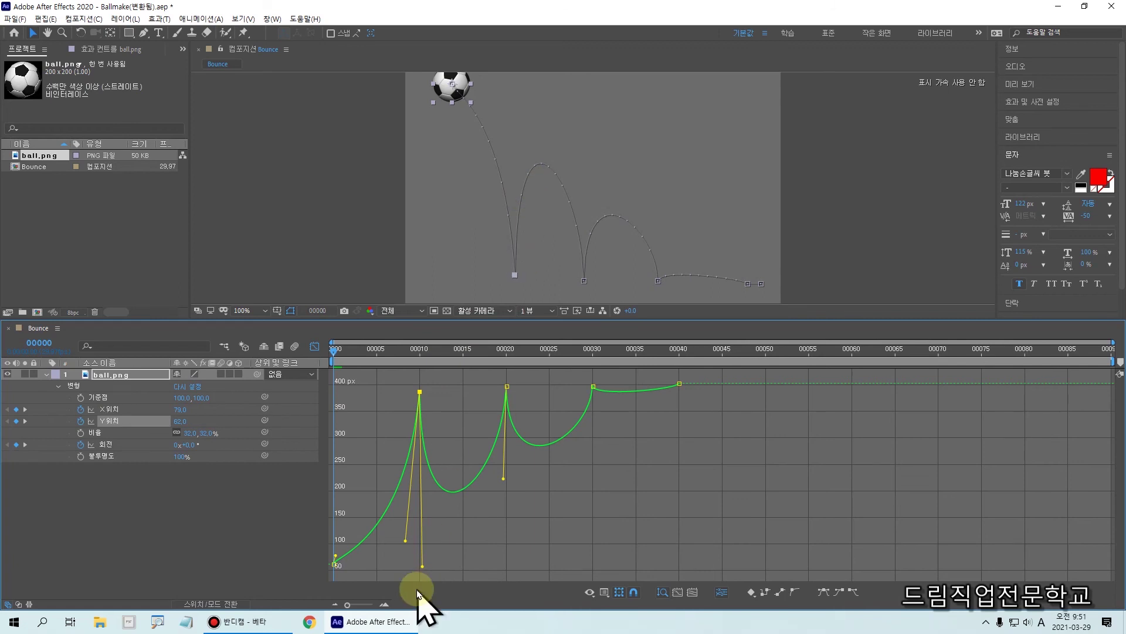
left_click_drag(422, 567, 425, 524)
left_click_drag(496, 411, 520, 499)
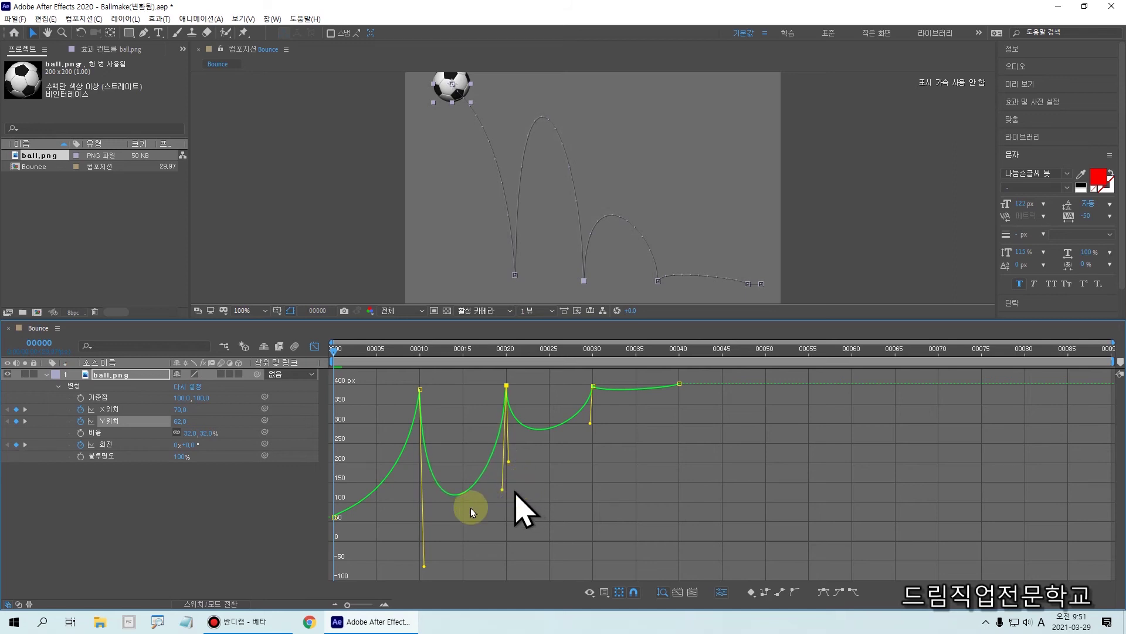
left_click_drag(424, 567, 408, 531)
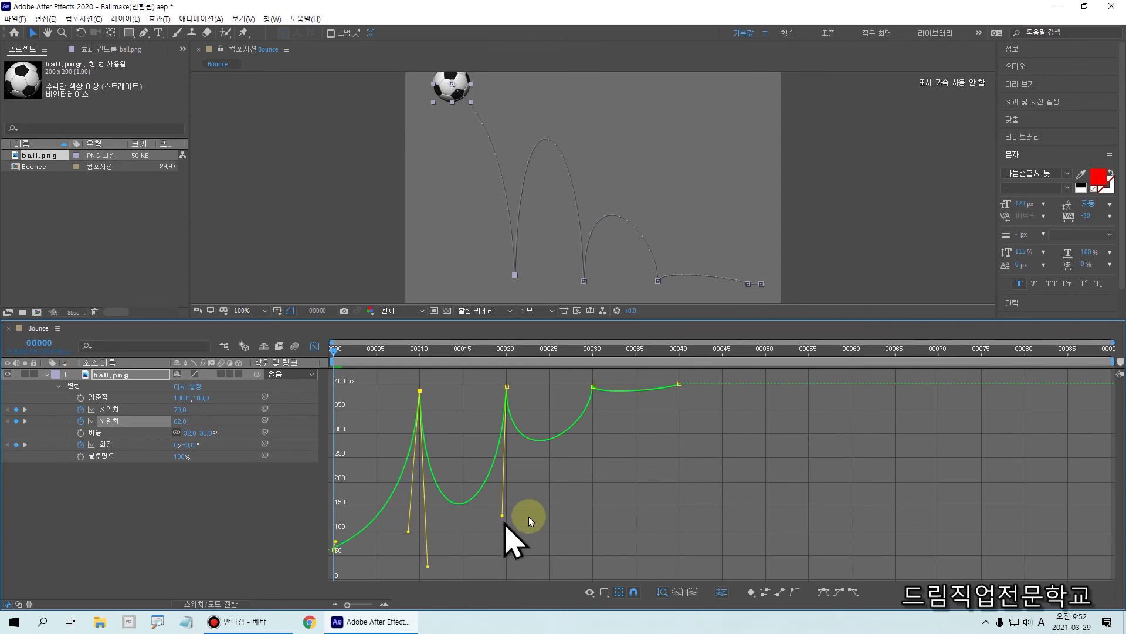
left_click_drag(594, 389, 593, 473)
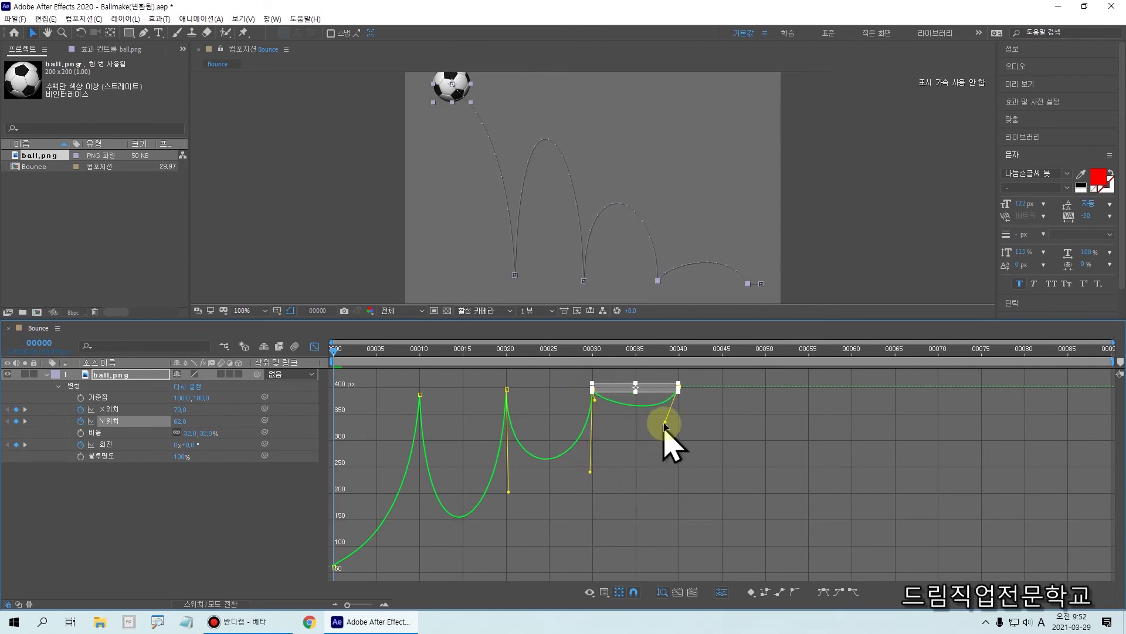
Fine-tune the Y position curve's Bezier handles at frames 30 and 40, and preview the bouncing ball
mouse_move(595, 399)
left_mouse_down()
mouse_move(609, 414)
mouse_move(588, 395)
mouse_move(603, 405)
left_mouse_up()
left_click_drag(667, 424, 659, 412)
mouse_move(591, 471)
left_mouse_down()
mouse_move(580, 458)
mouse_move(586, 468)
left_mouse_up()
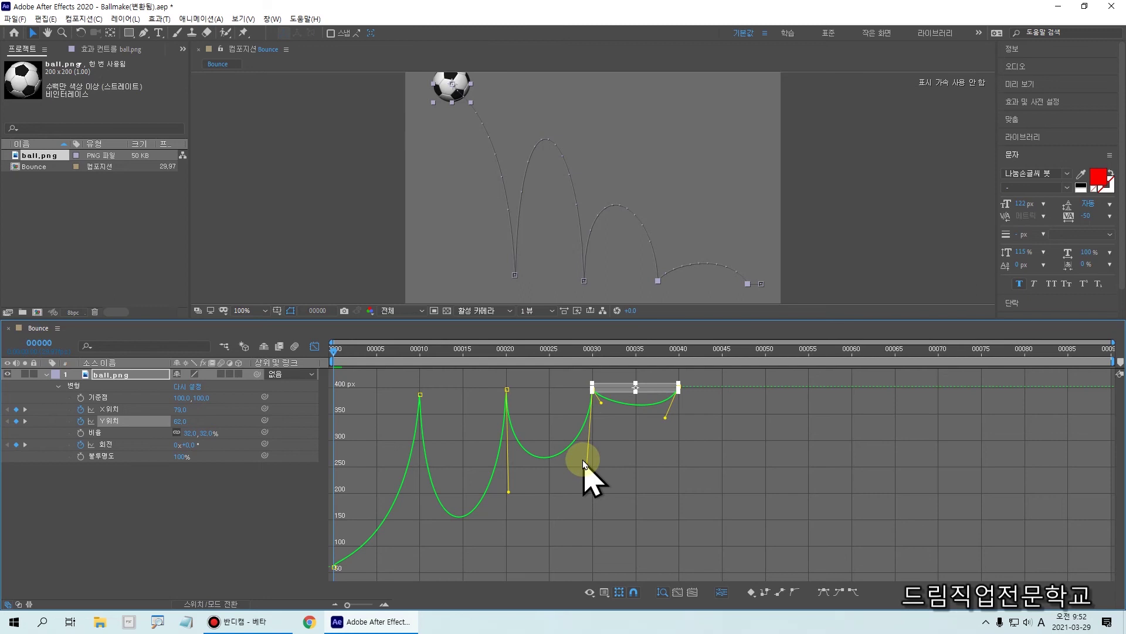
key("space")
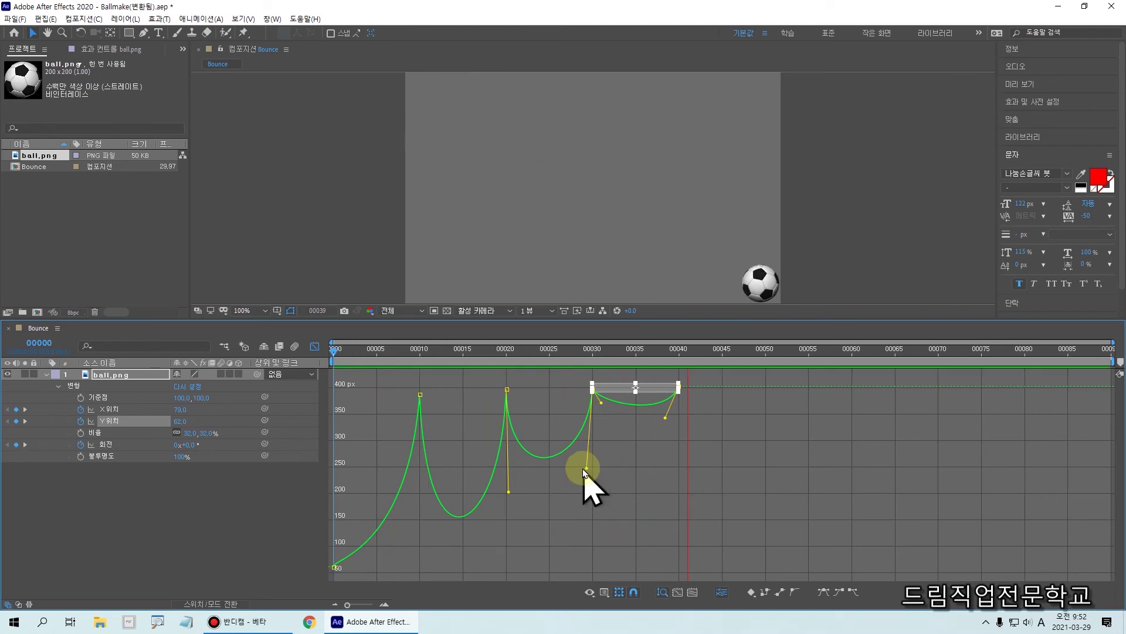
key("space")
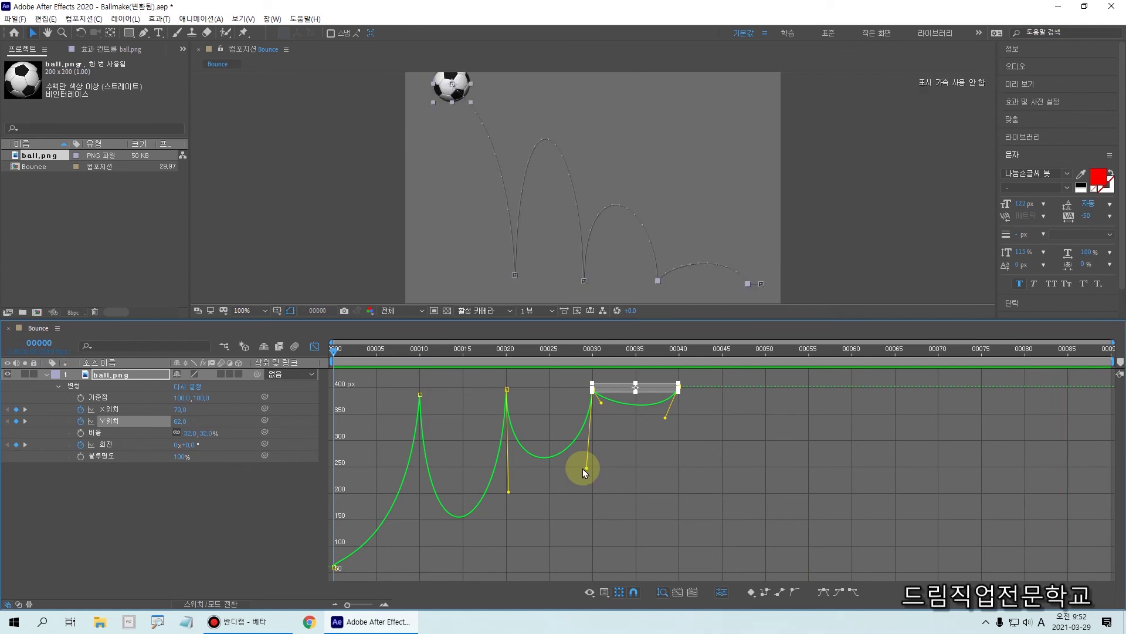
key("space")
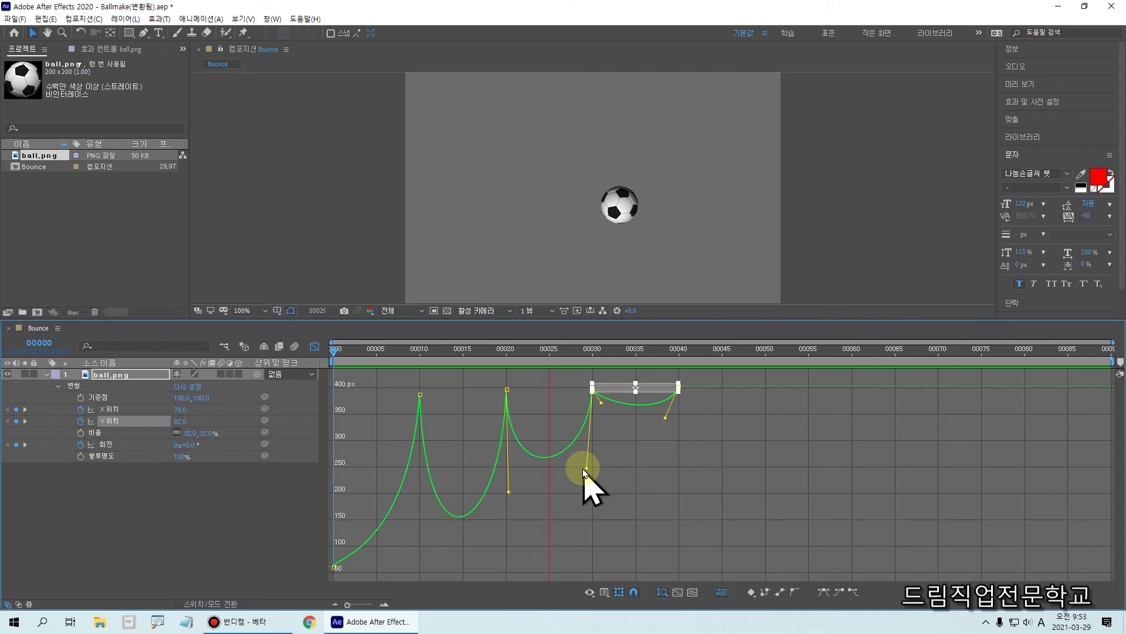
key("space")
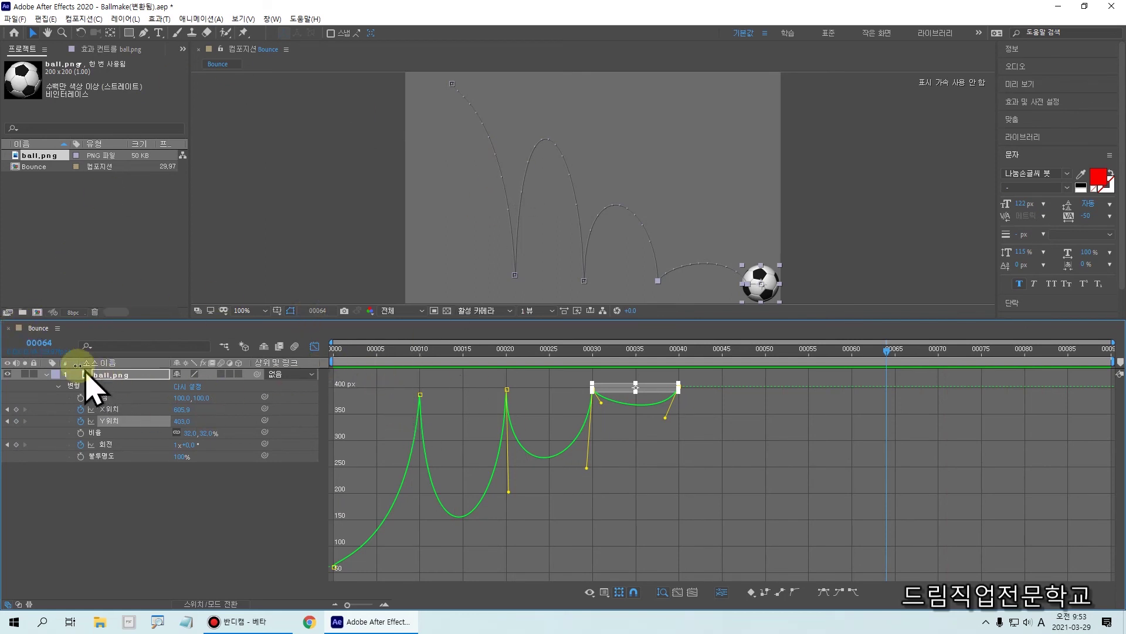
Close the ball layer's properties and the Graph Editor, and enlarge the composition viewer to preview the whole bounce
left_click(48, 374)
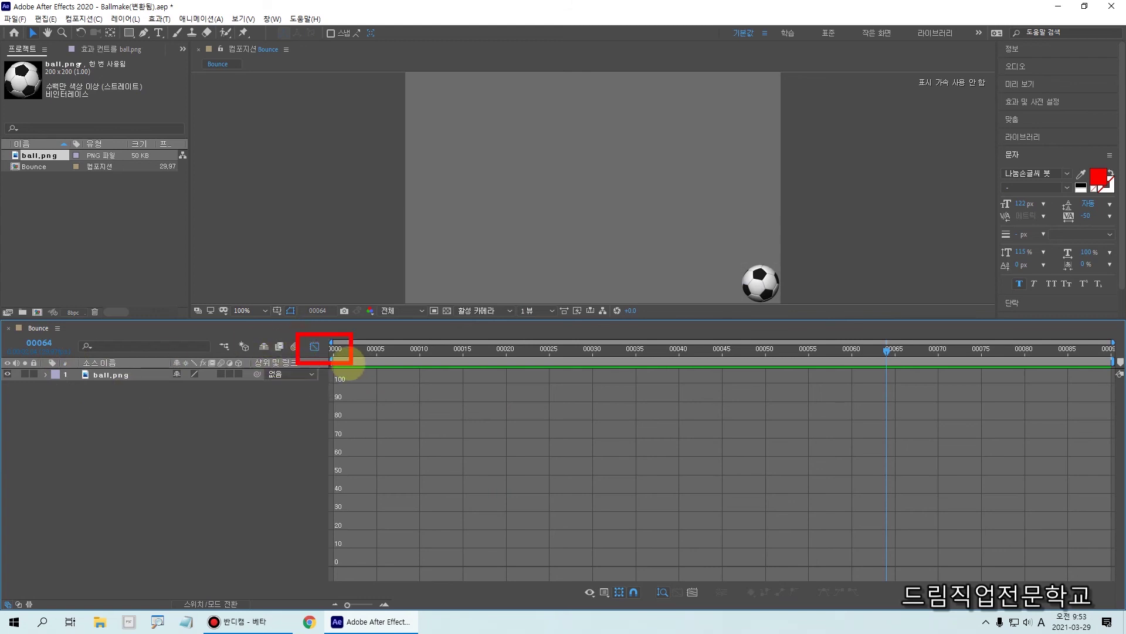
left_click(314, 346)
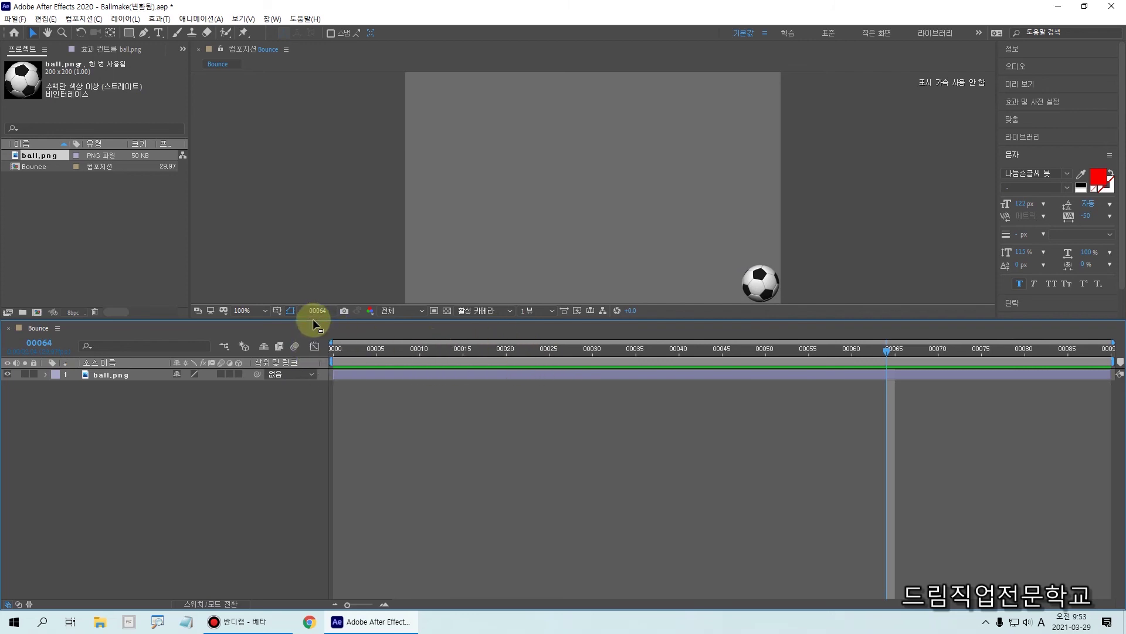
left_click_drag(315, 318, 321, 451)
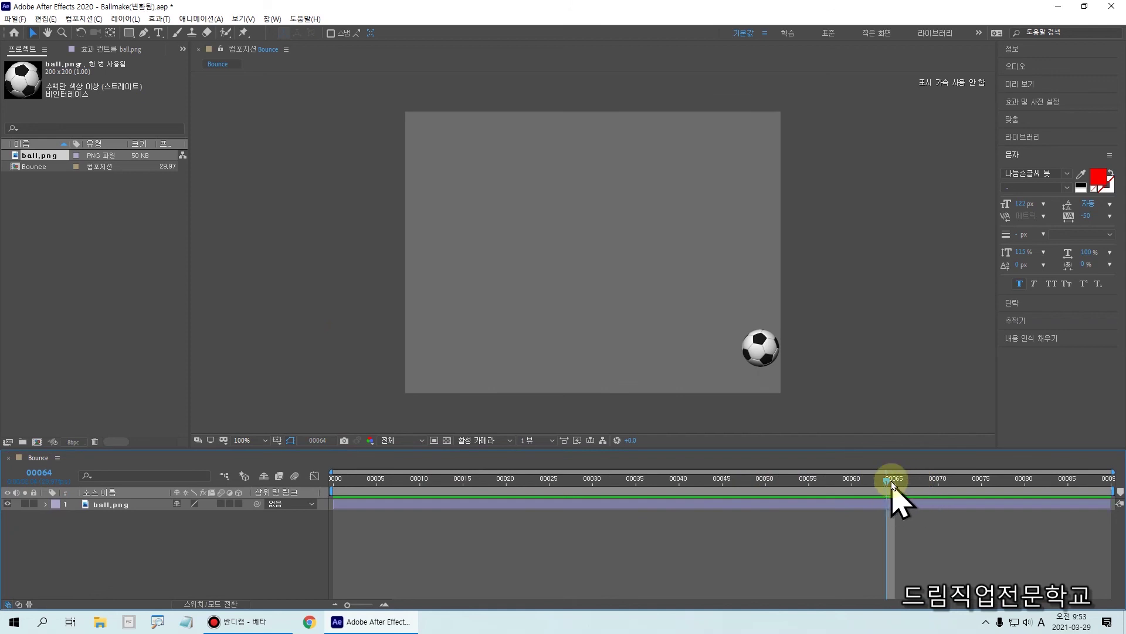
key("space")
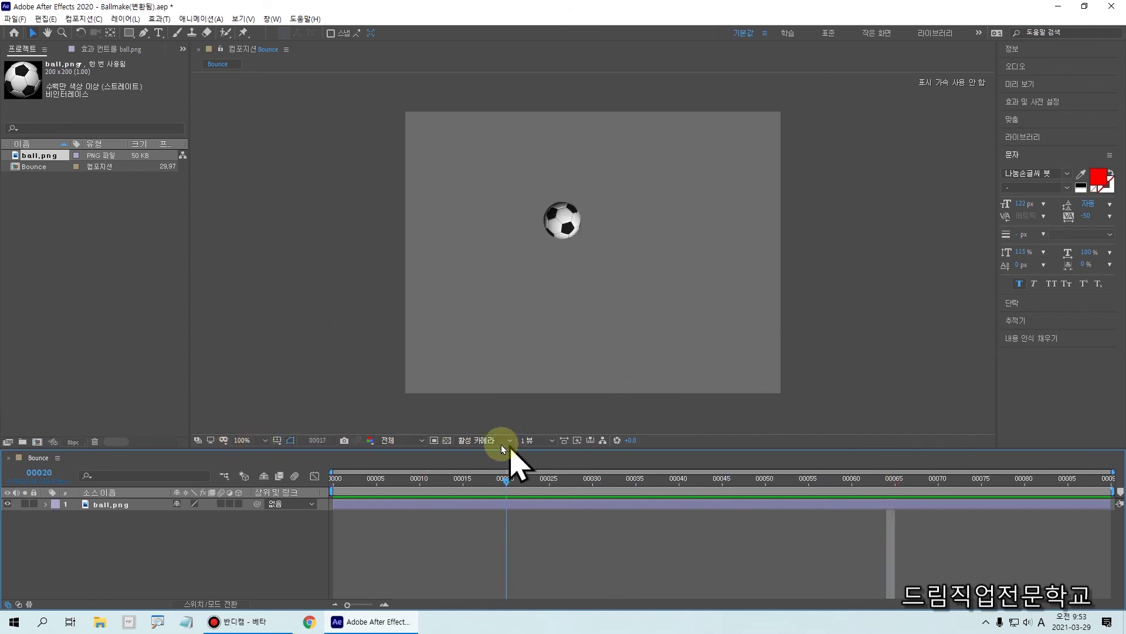
left_click(382, 503)
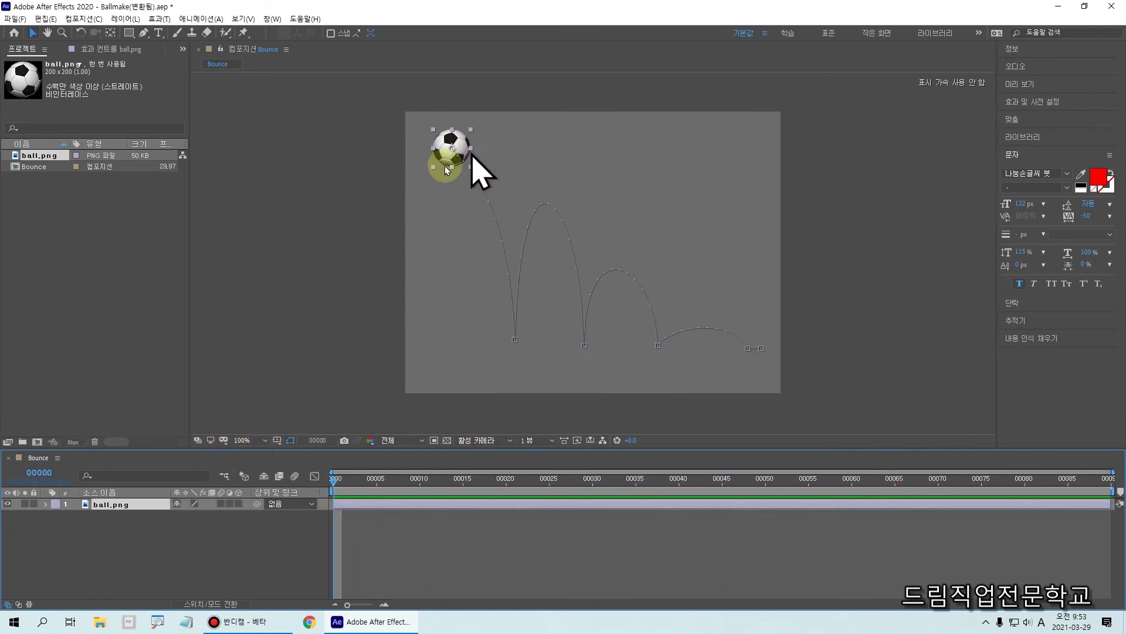
left_click(287, 221)
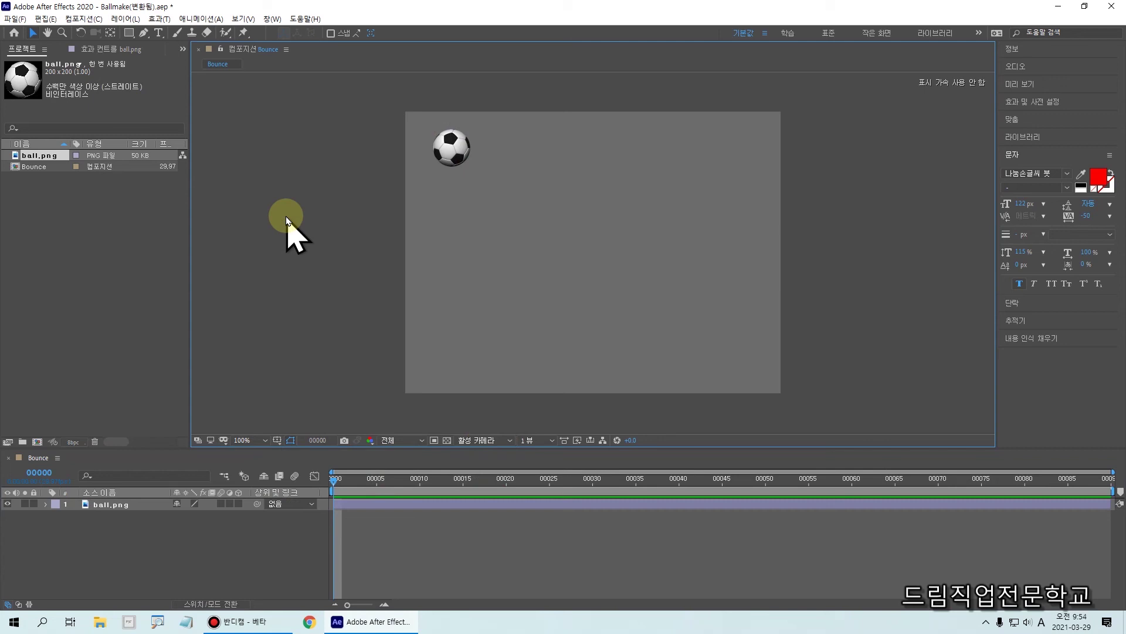
Start importing 종이비행기.psd from the 2주차 folder into the project
left_click(133, 264)
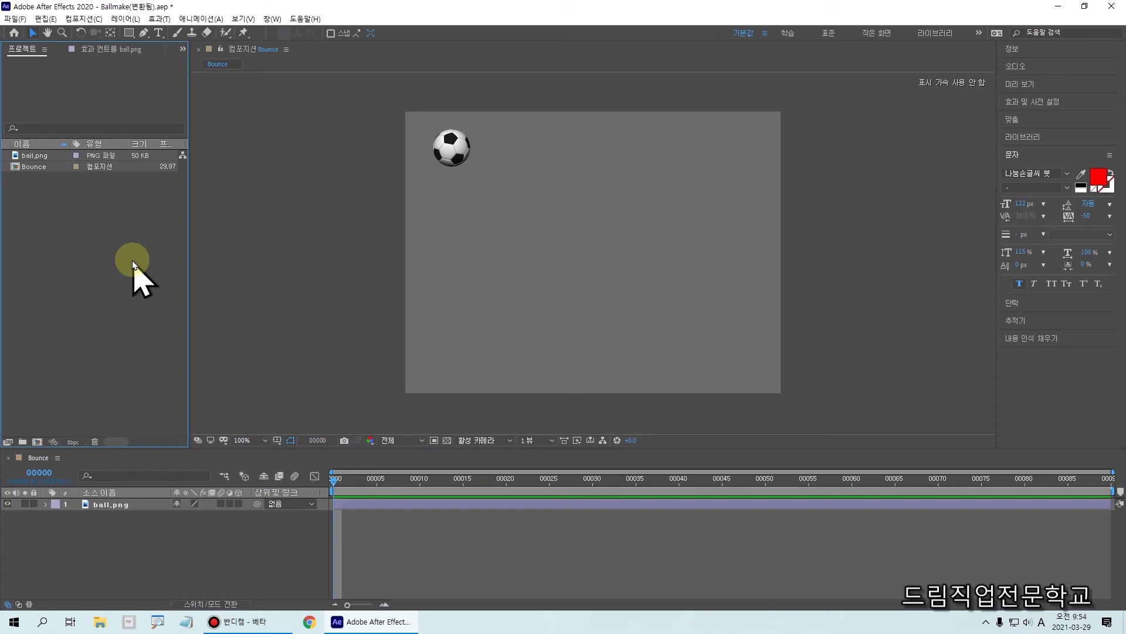
double_click(133, 265)
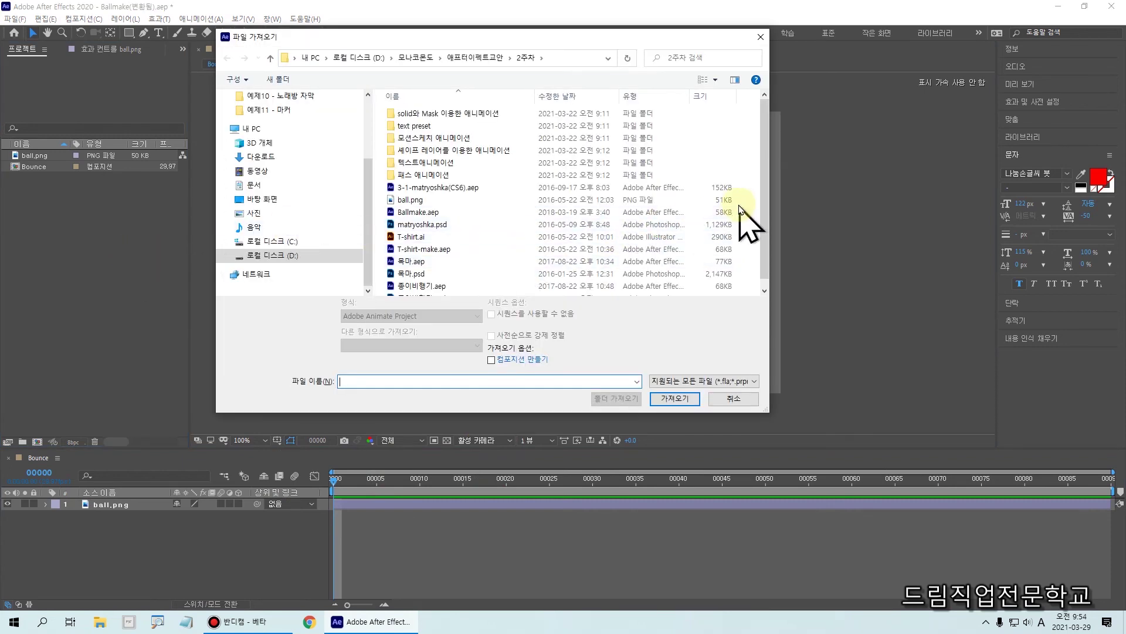
left_click(763, 186)
left_click_drag(763, 187, 763, 222)
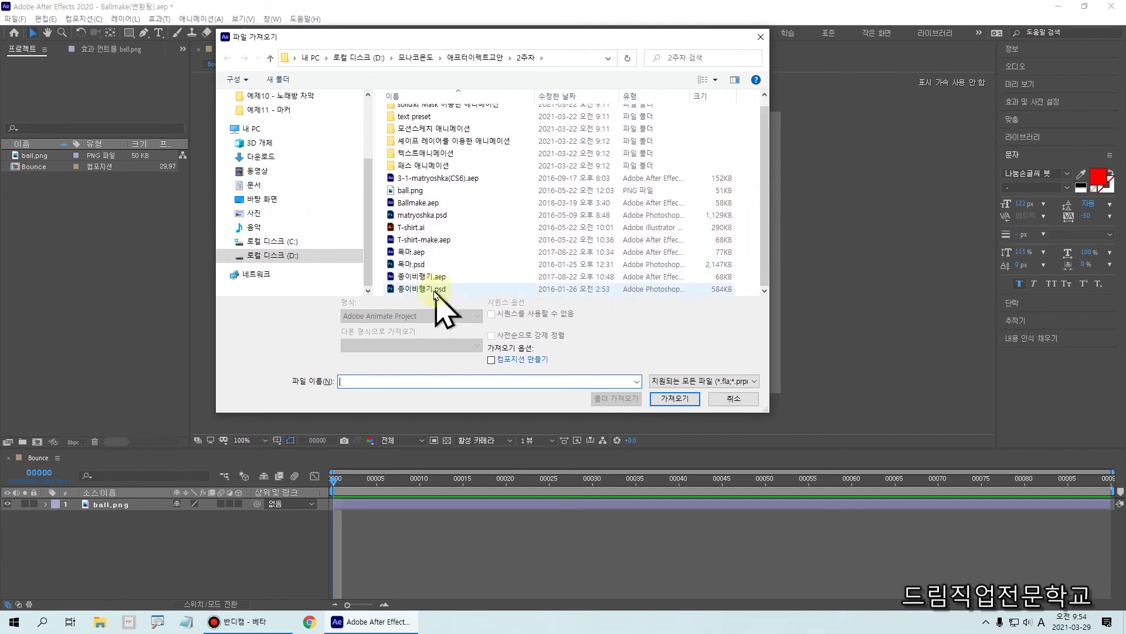
left_click(434, 289)
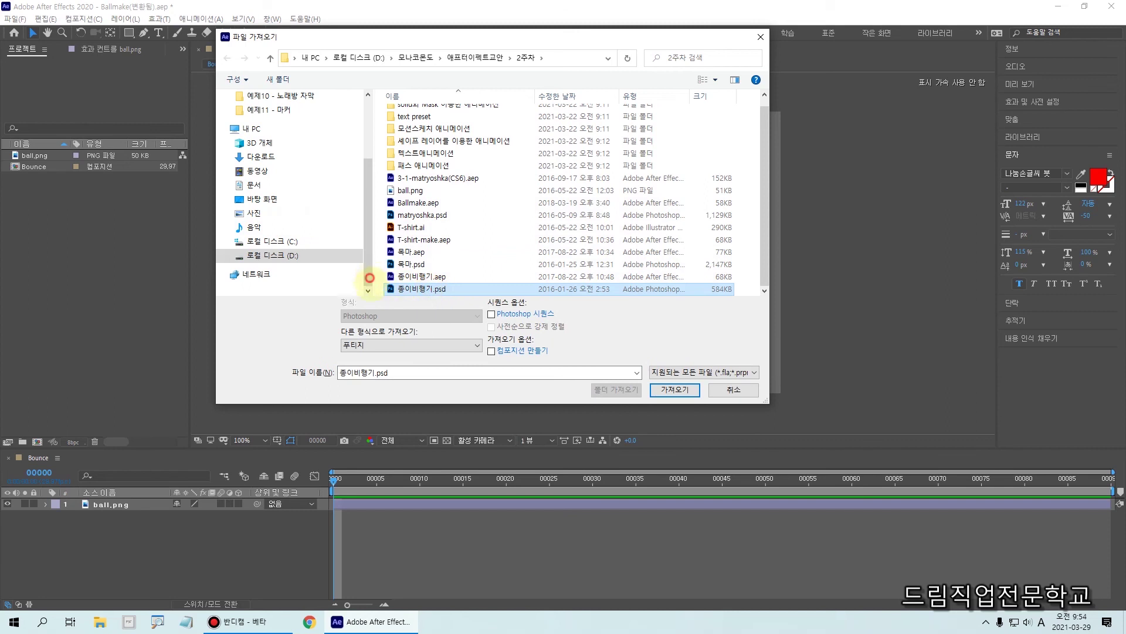
mouse_move(467, 282)
left_mouse_down()
mouse_move(472, 291)
mouse_move(486, 268)
left_mouse_up()
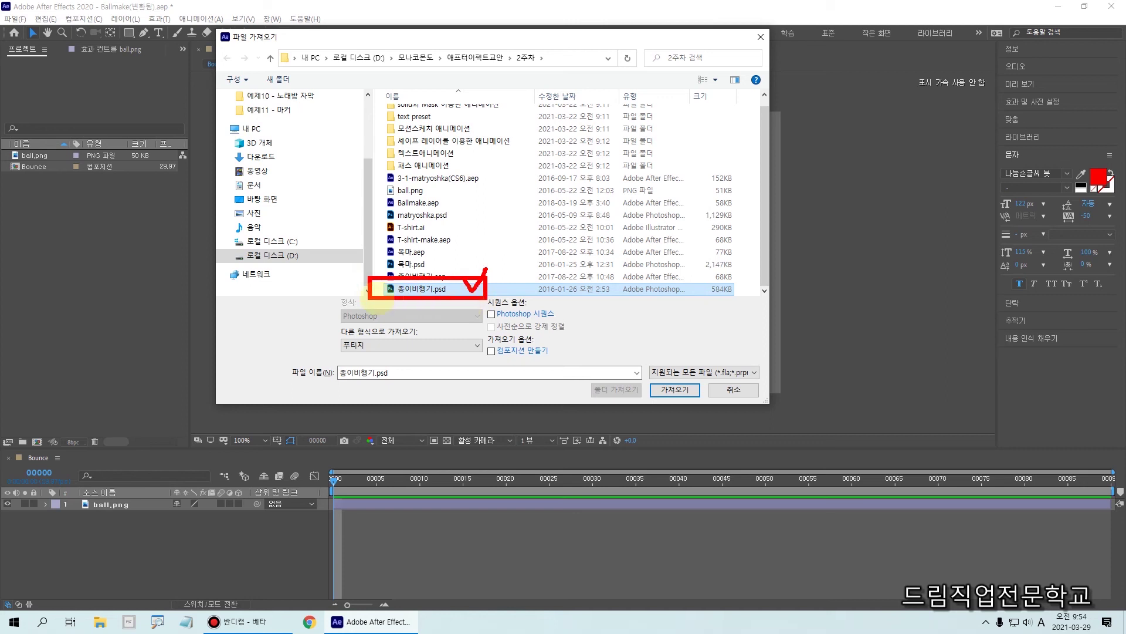
mouse_move(503, 203)
left_mouse_down()
mouse_move(504, 244)
mouse_move(511, 190)
mouse_move(509, 214)
mouse_move(559, 191)
mouse_move(545, 217)
left_mouse_up()
mouse_move(594, 154)
left_mouse_down()
mouse_move(605, 212)
mouse_move(598, 200)
left_mouse_up()
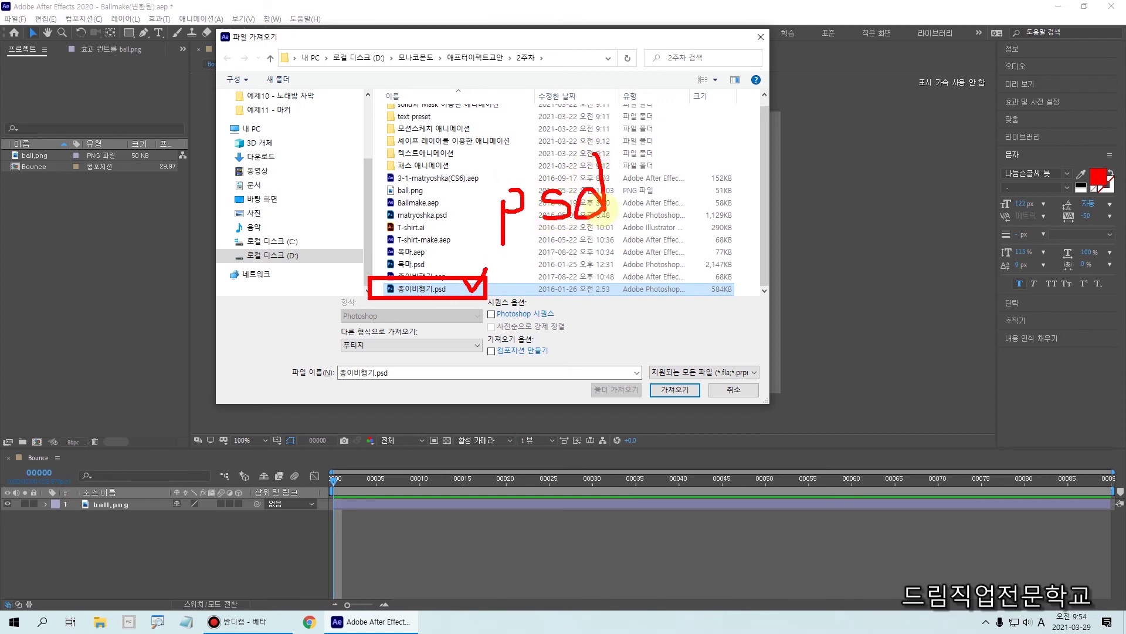
mouse_move(651, 368)
left_mouse_down()
mouse_move(673, 404)
mouse_move(684, 365)
left_mouse_up()
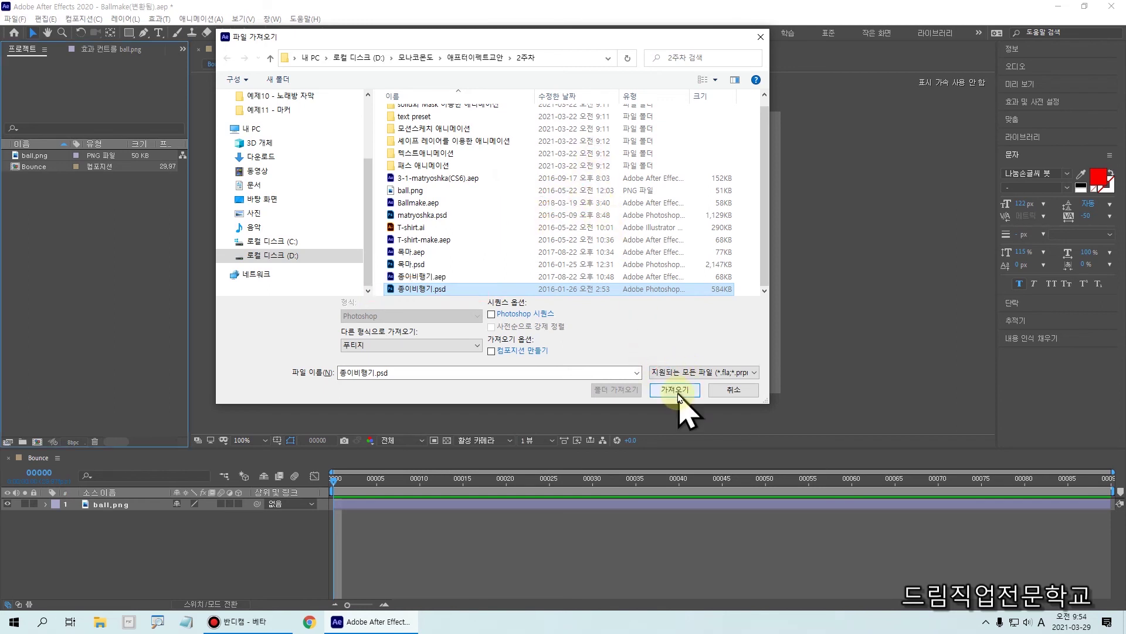
left_click(676, 390)
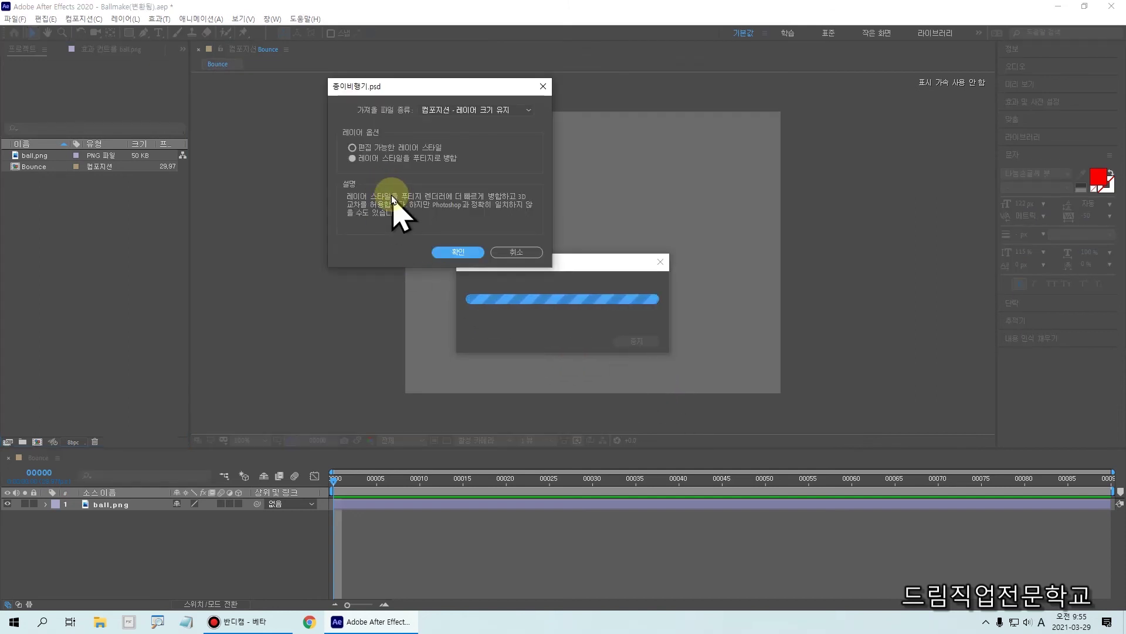
Import the PSD as footage (푸티지) using only its 종이비행기 layer, with layer styles merged into the footage and document-size dimensions
left_click(432, 113)
left_click(472, 124)
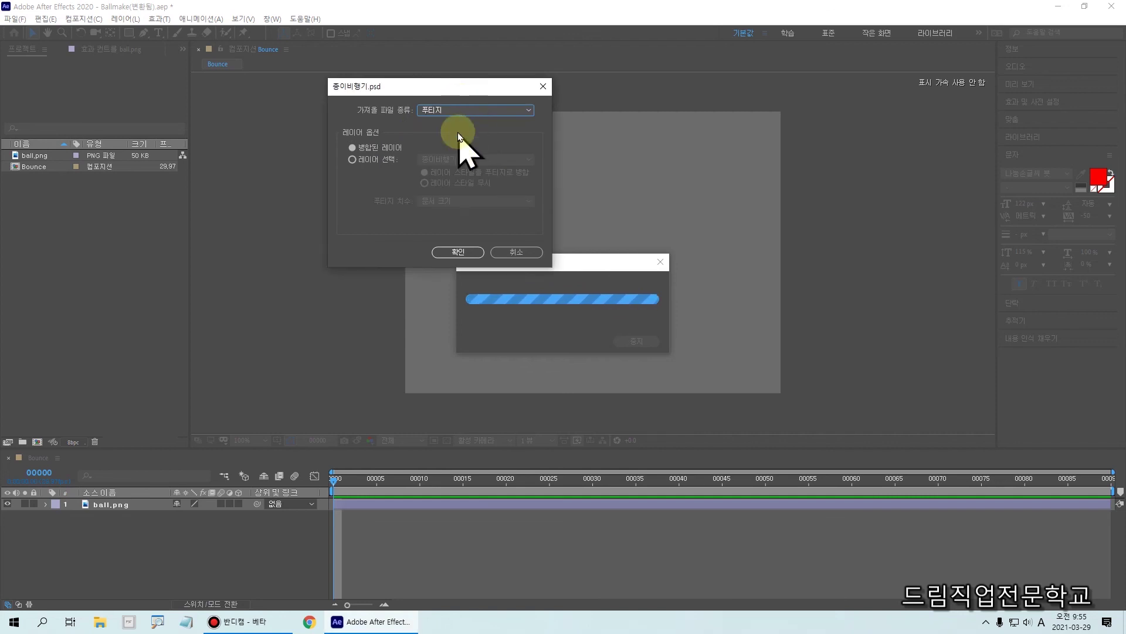
left_click(374, 162)
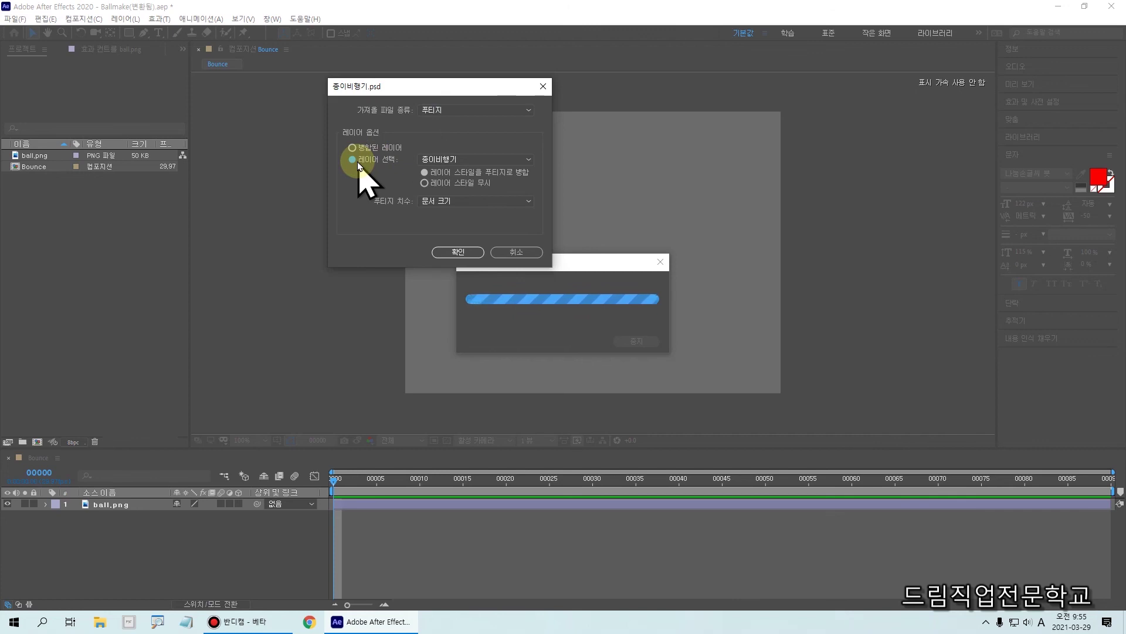
mouse_move(337, 141)
left_mouse_down()
mouse_move(377, 176)
mouse_move(413, 181)
left_mouse_up()
mouse_move(405, 66)
left_mouse_down()
mouse_move(494, 151)
mouse_move(481, 142)
left_mouse_up()
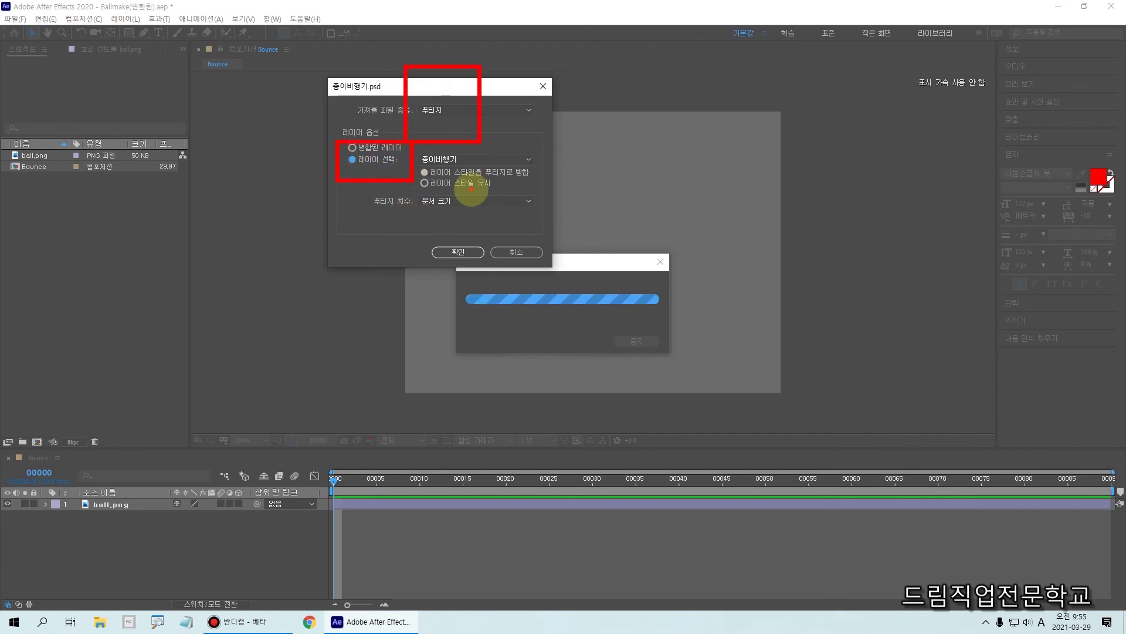
mouse_move(416, 145)
left_mouse_down()
mouse_move(469, 170)
mouse_move(453, 169)
mouse_move(461, 140)
left_mouse_up()
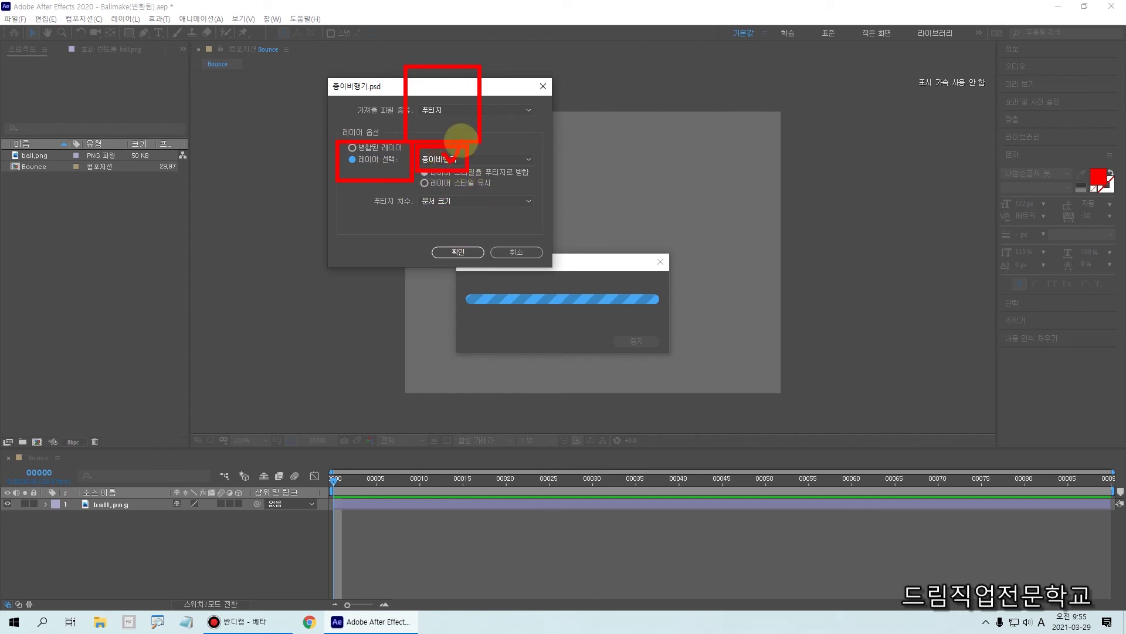
left_click(456, 159)
left_click(457, 171)
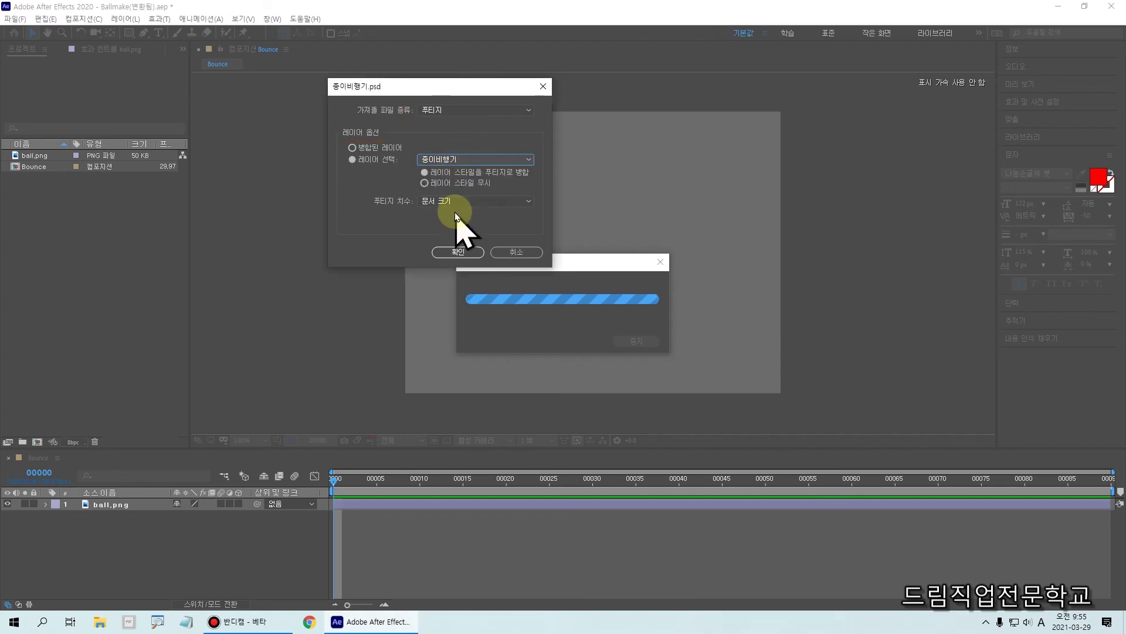
left_click(454, 175)
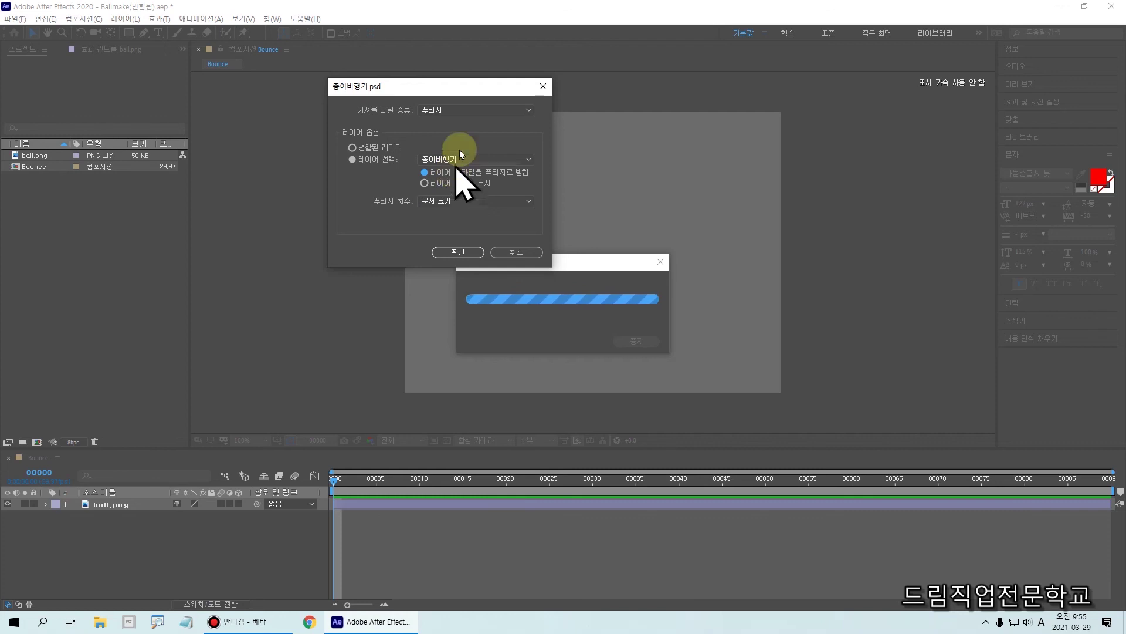
left_click(472, 255)
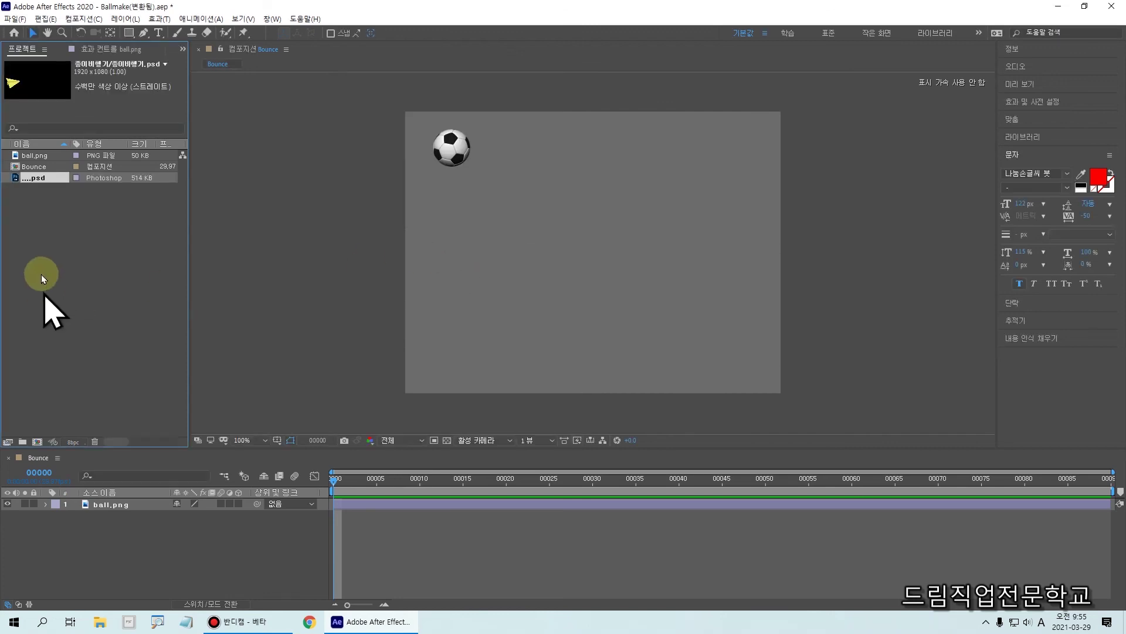
Add the imported 종이비행기 footage above ball.png in the Bounce timeline and scrub the opening frames to check it
left_click(41, 199)
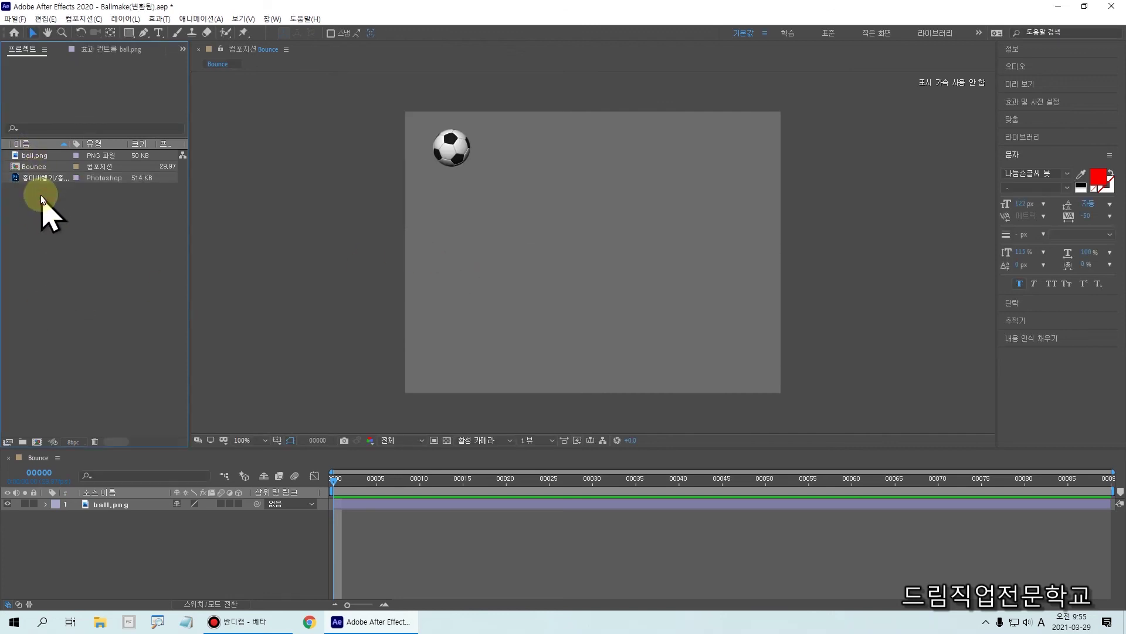
left_click_drag(4, 171, 124, 199)
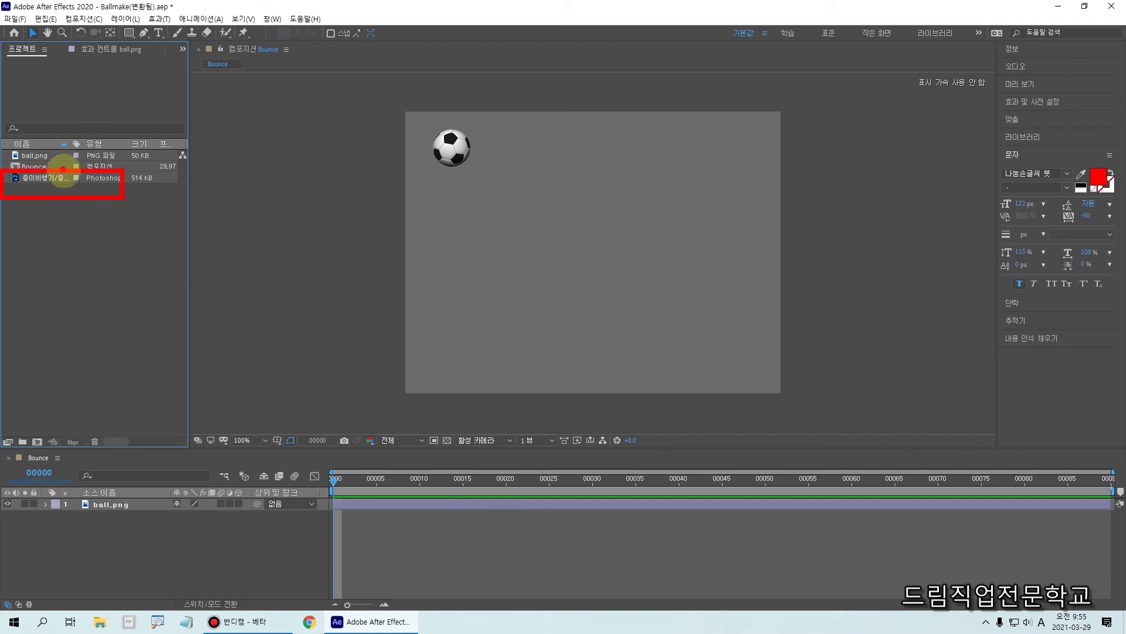
left_click_drag(63, 170, 81, 154)
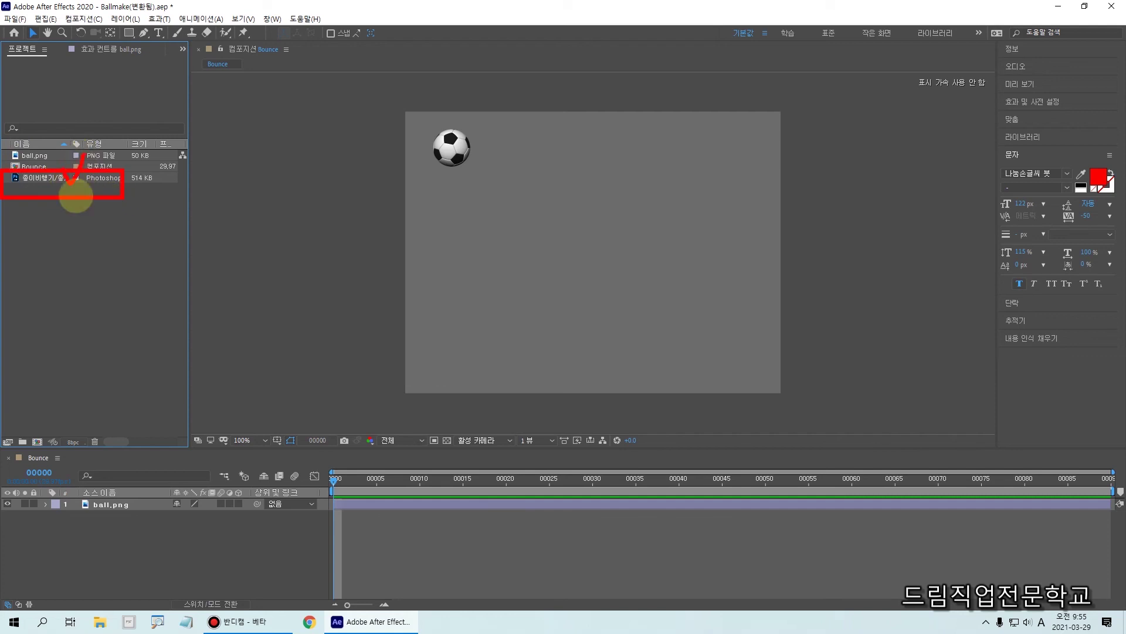
left_click(50, 177)
left_click(41, 179)
left_click_drag(41, 178, 58, 511)
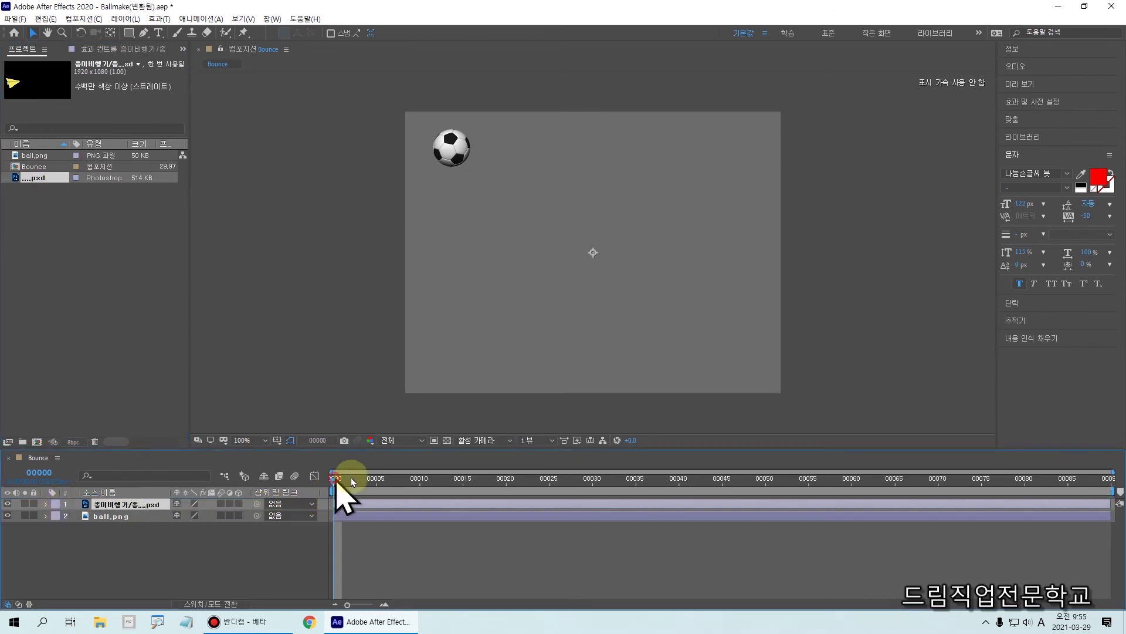
left_click(385, 477)
left_click_drag(385, 476, 291, 437)
left_click(109, 515)
left_click(106, 503)
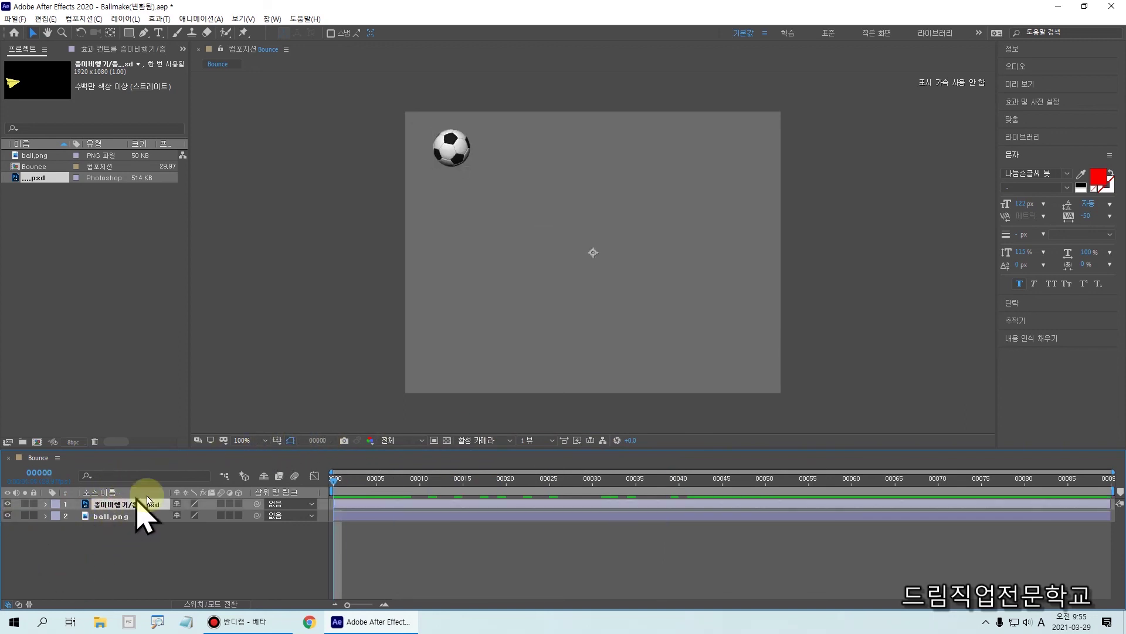
left_click_drag(333, 483, 454, 479)
key("Home")
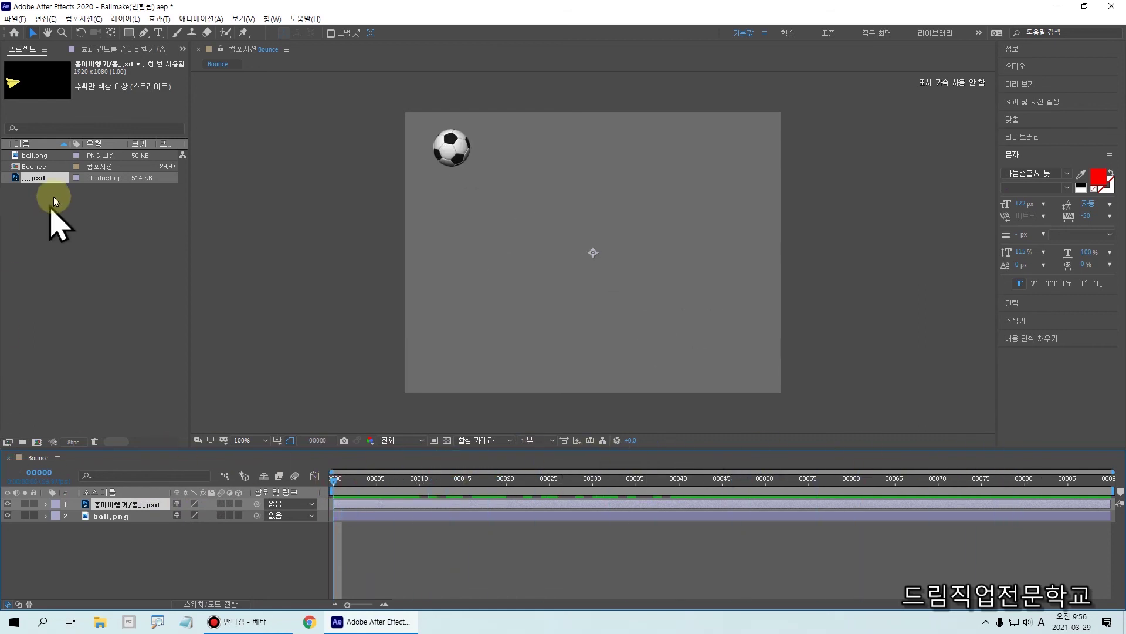
Set the composition view's magnification to 1.5% to look for the paper plane layer's bounds
left_click(13, 184)
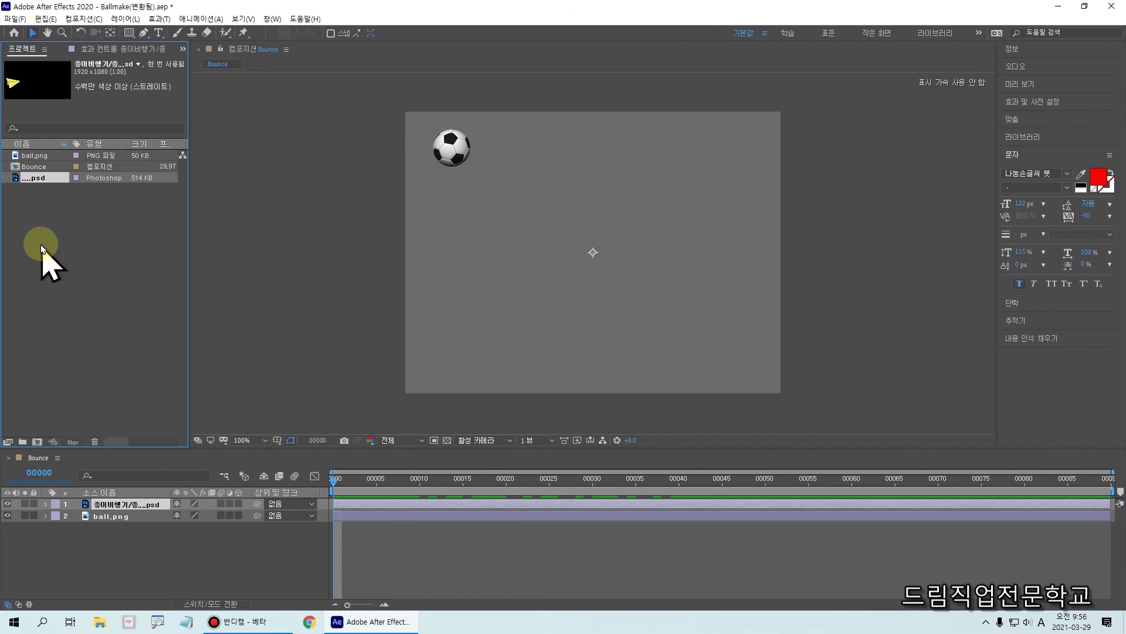
left_click(265, 441)
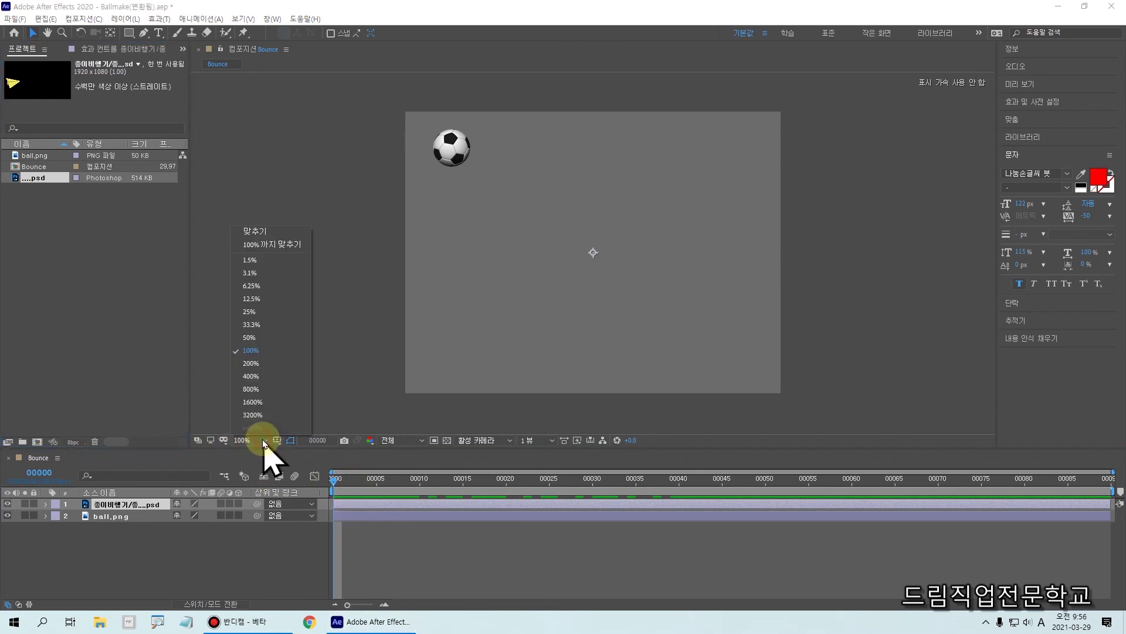
left_click(255, 262)
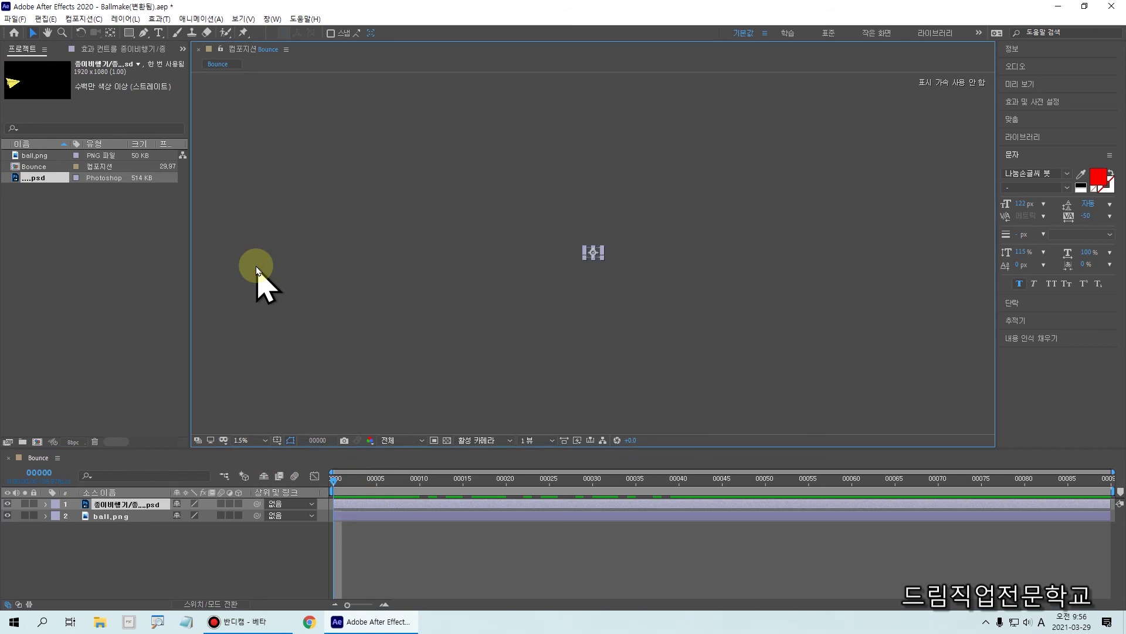
View the composition at 25% and scale the paper plane layer down to roughly the Bounce frame's width
left_click(246, 439)
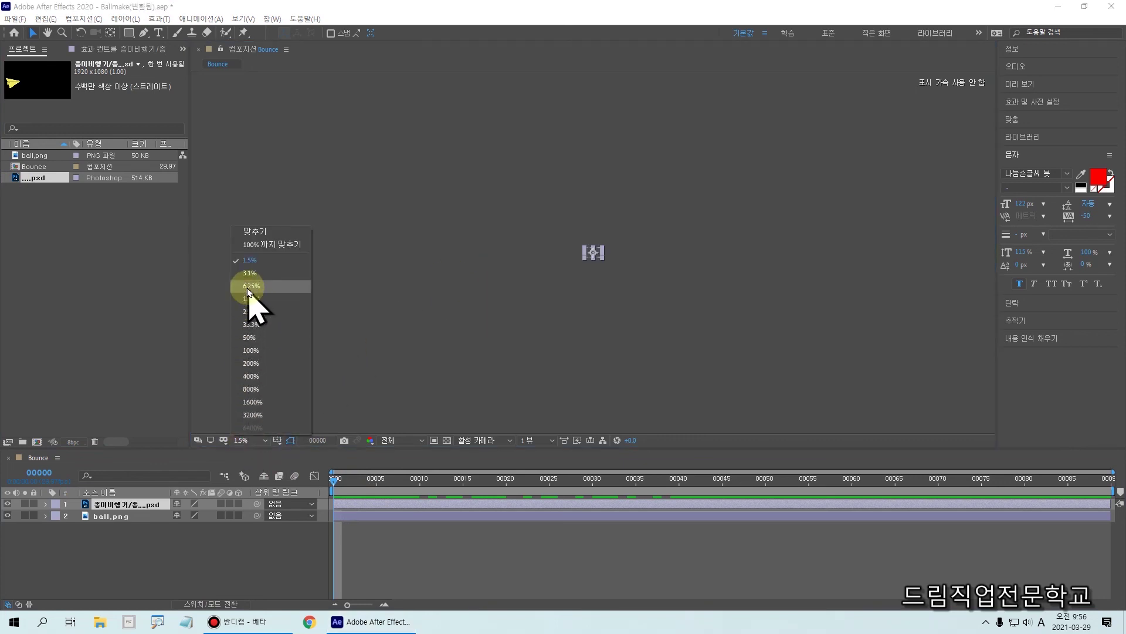
left_click(253, 312)
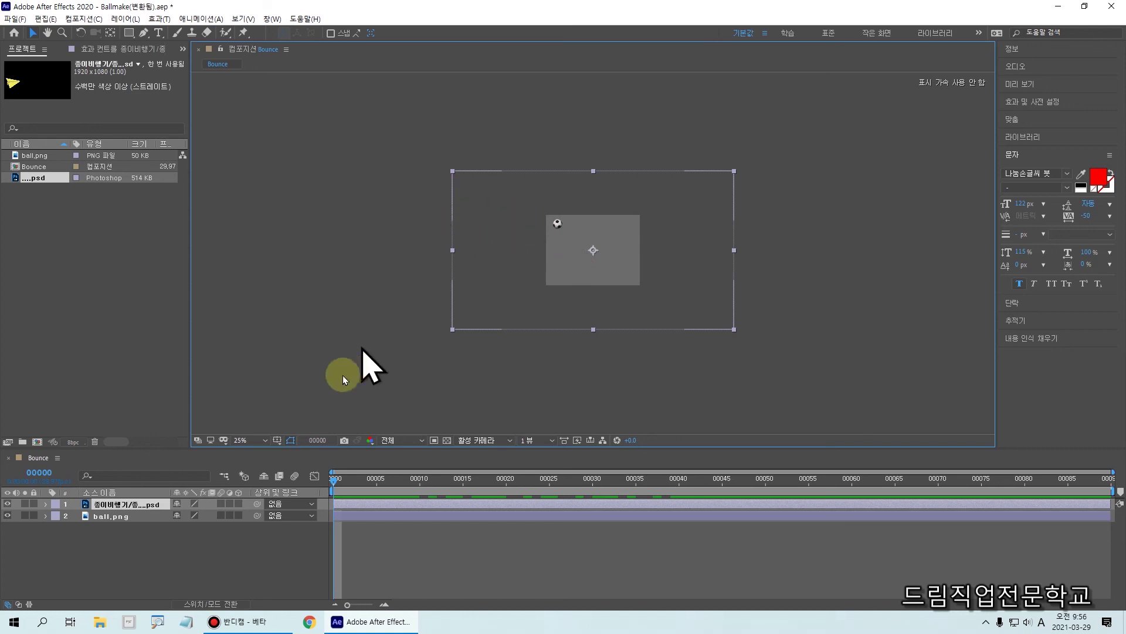
left_click(239, 442)
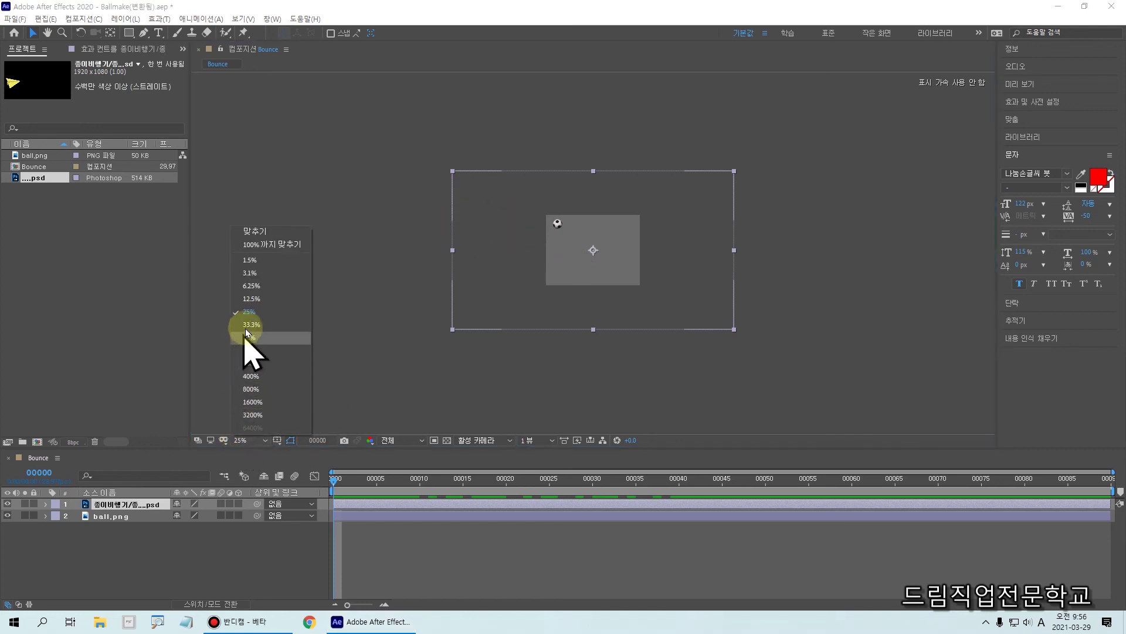
left_click(250, 312)
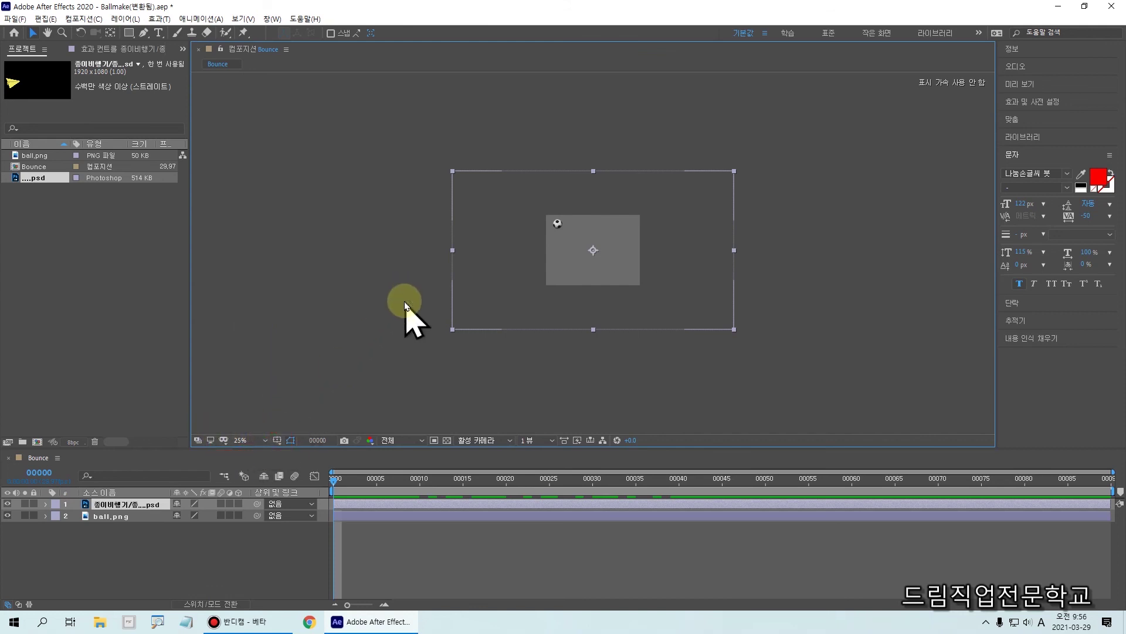
mouse_move(449, 164)
left_mouse_down()
mouse_move(707, 334)
mouse_move(745, 329)
mouse_move(732, 329)
left_mouse_up()
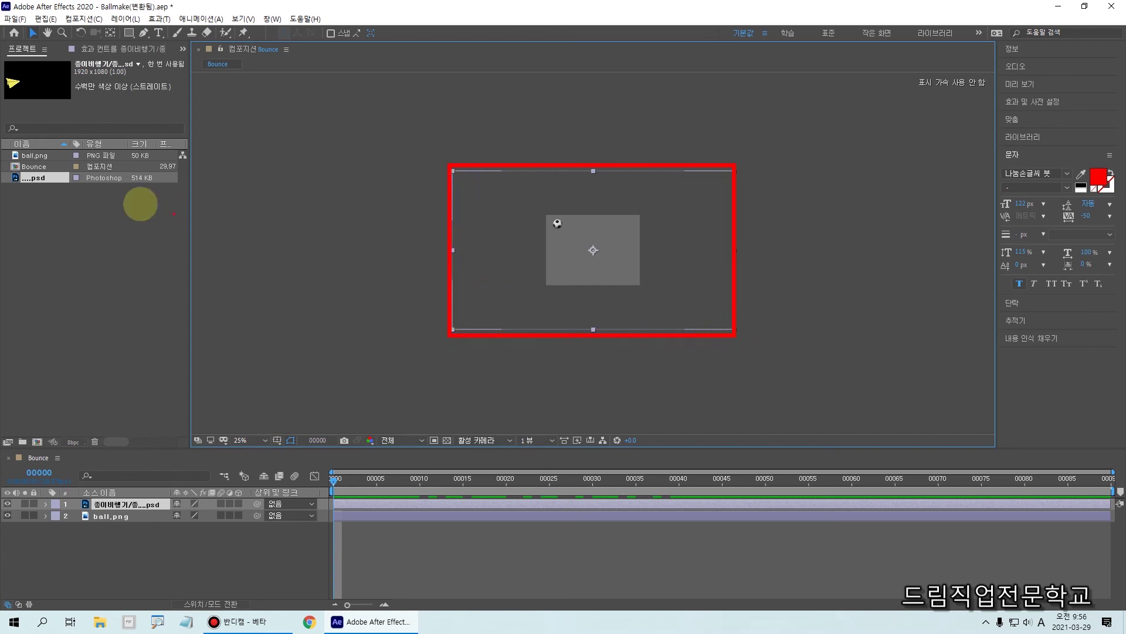
left_click_drag(31, 105, 58, 110)
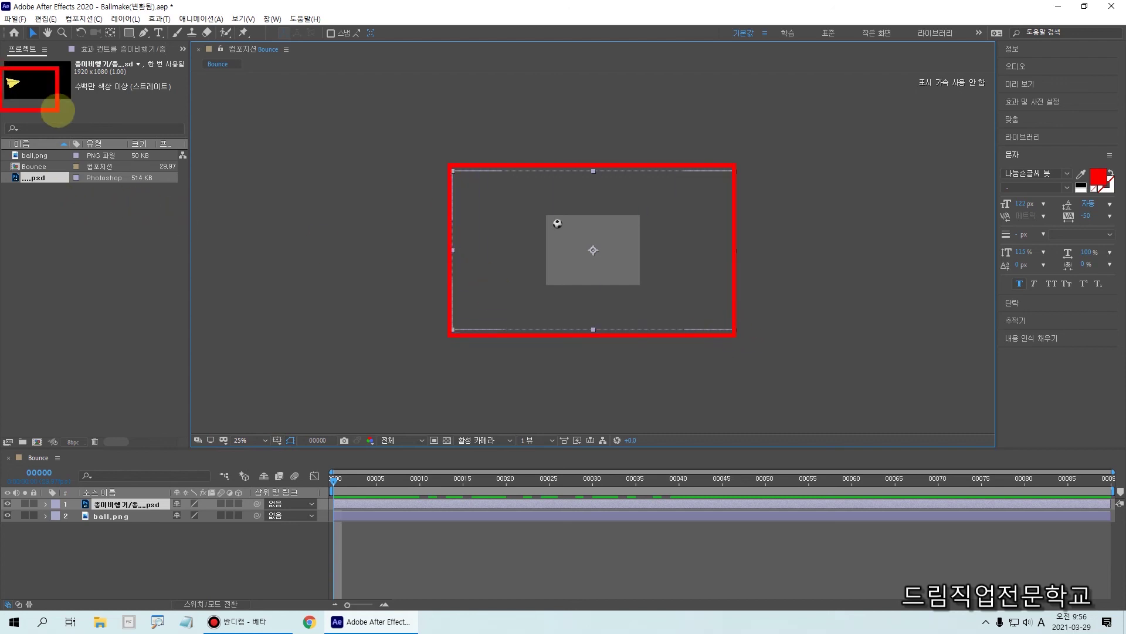
key("Escape")
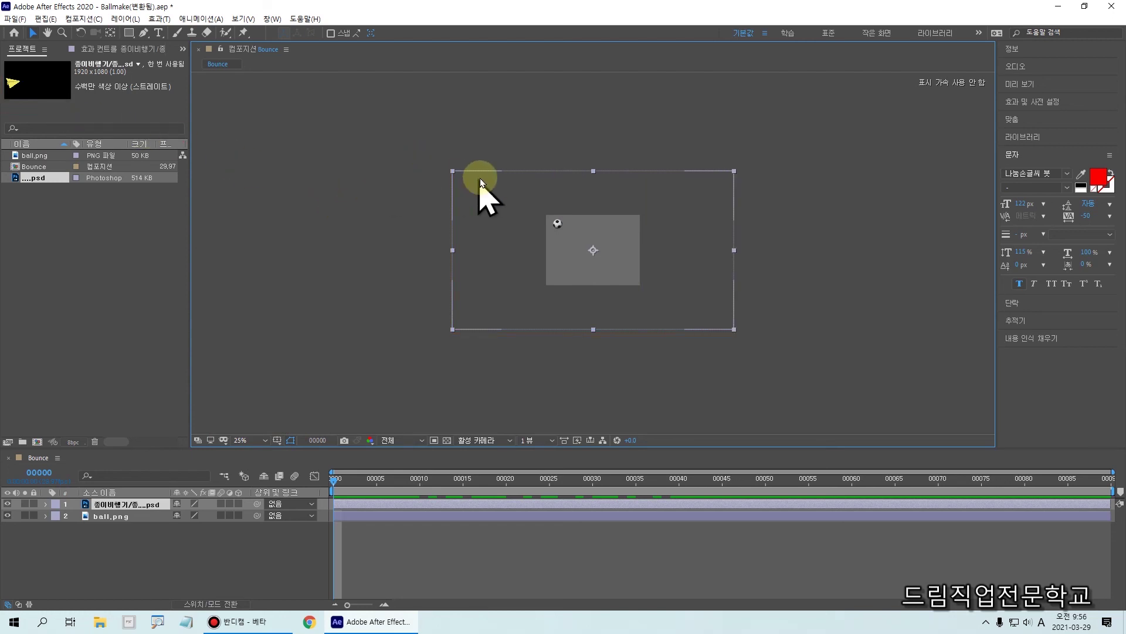
left_click_drag(453, 172, 546, 220)
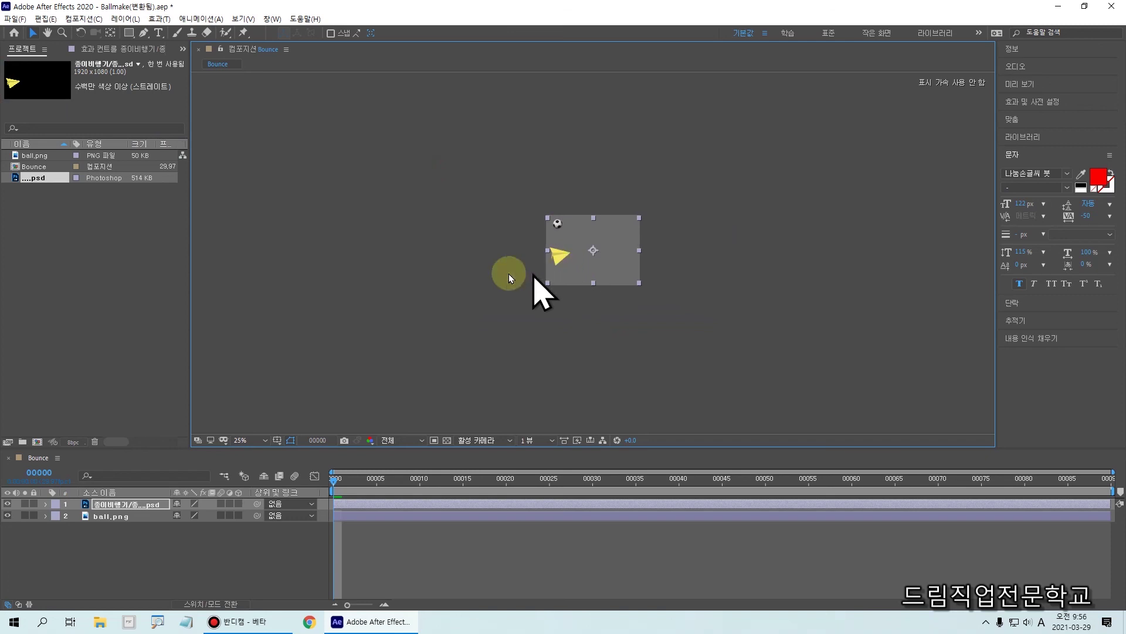
left_click(524, 290)
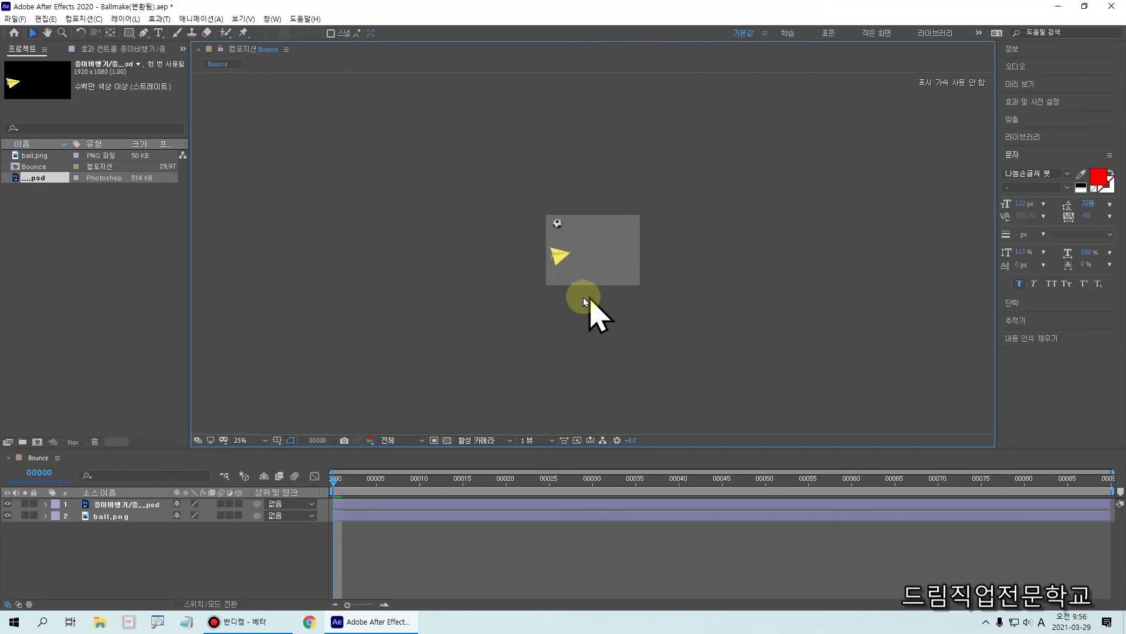
Fit the composition to the view, shrink the paper plane layer to about 11% of its width, and move it toward the frame's lower left
left_click(244, 444)
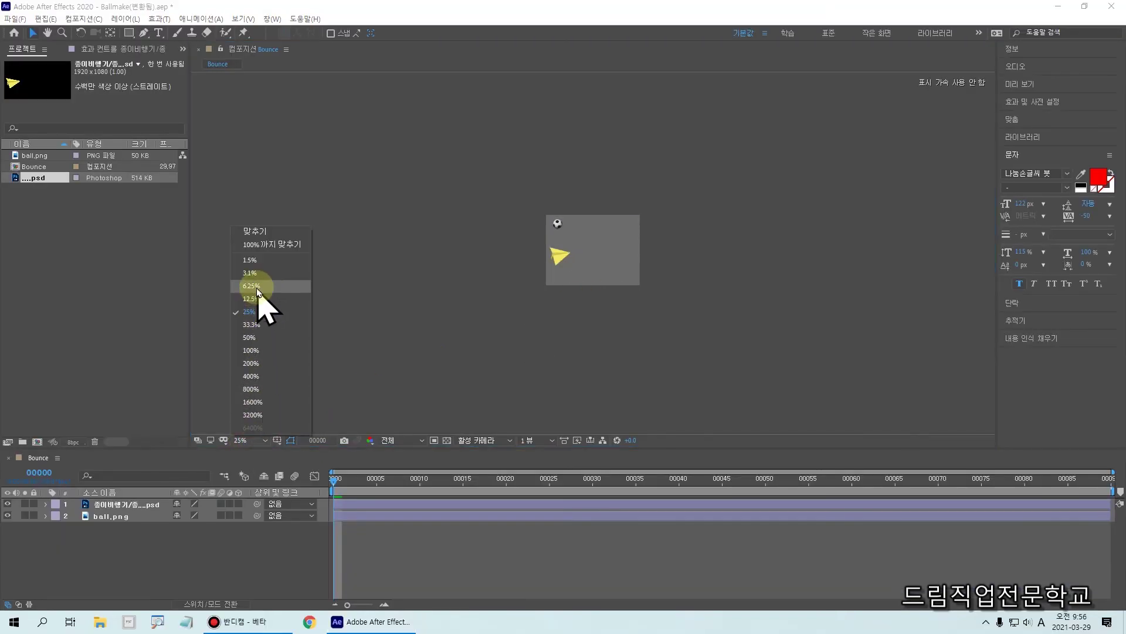
left_click(266, 238)
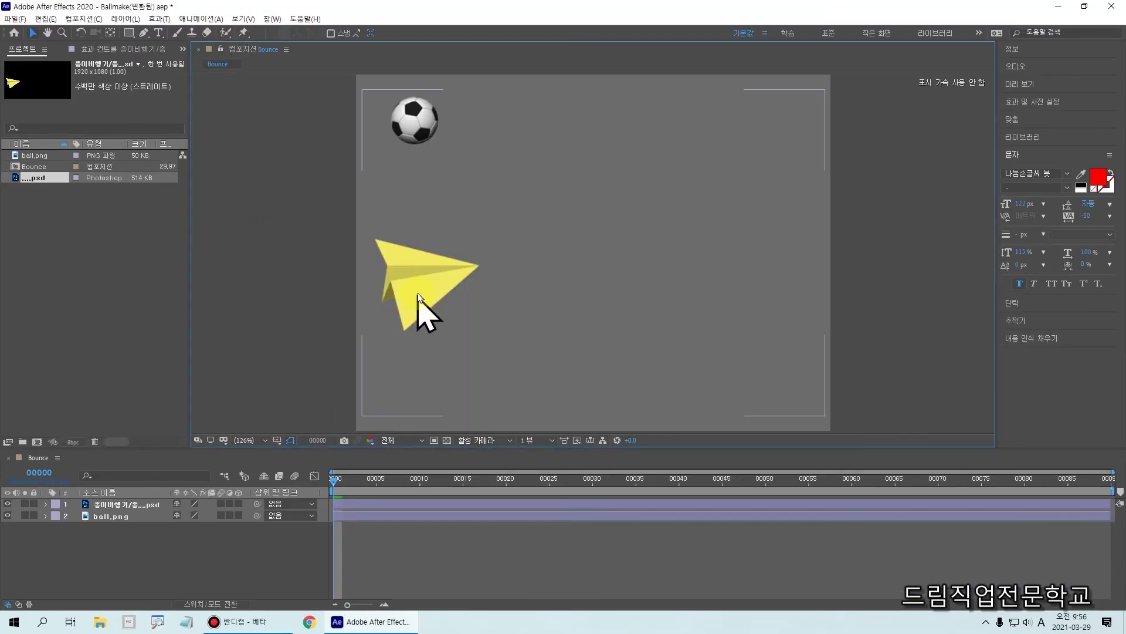
left_click(418, 296)
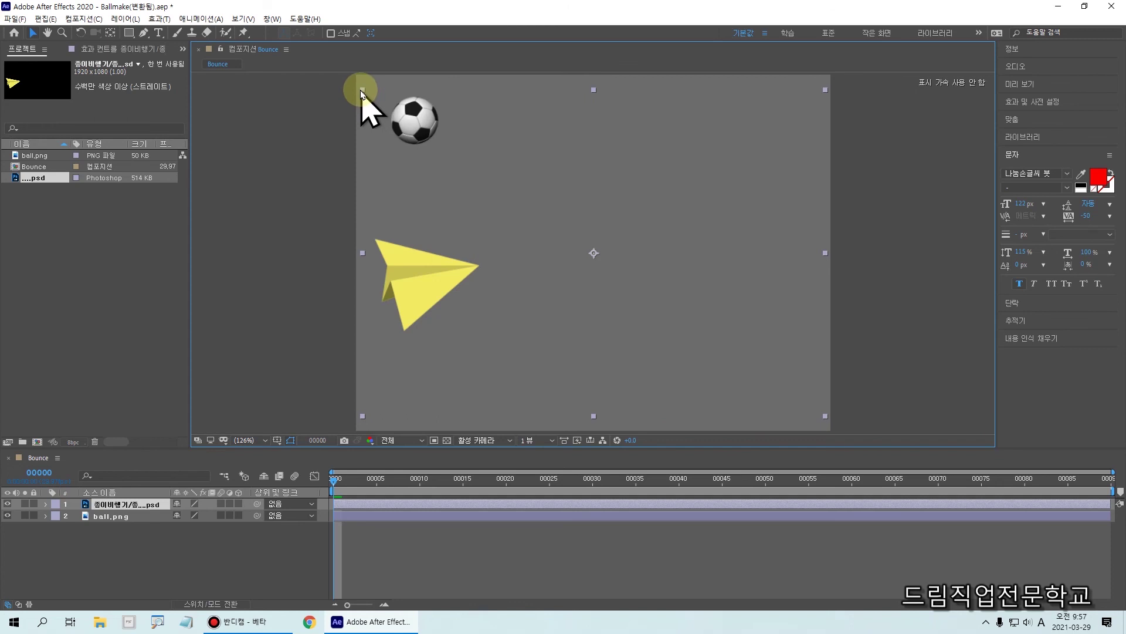
left_click_drag(361, 89, 535, 270)
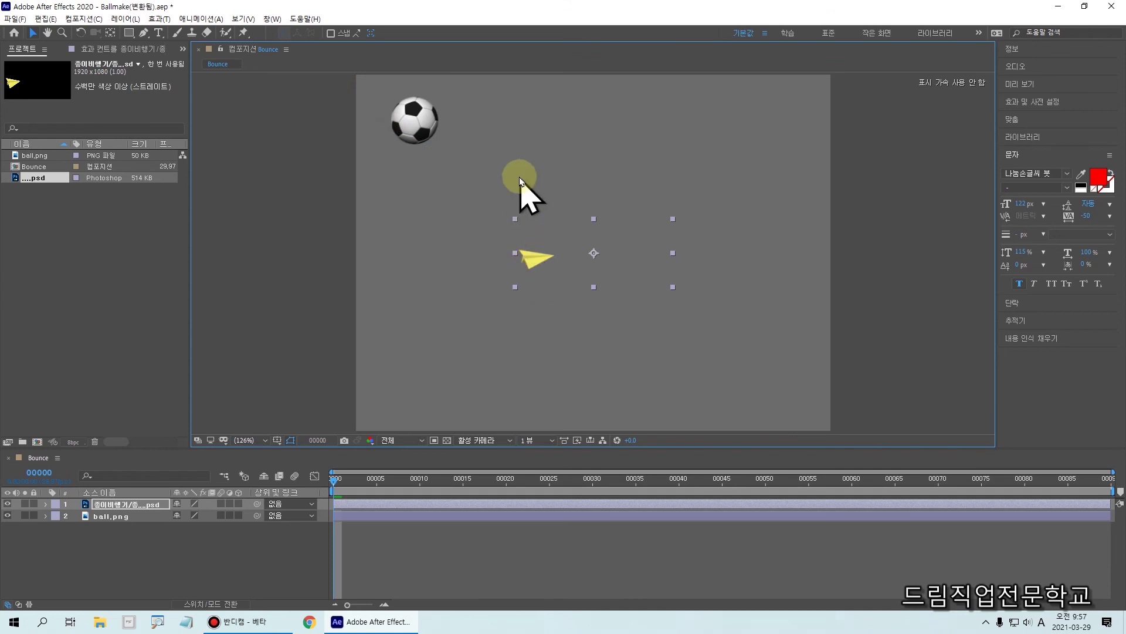
left_click(519, 193)
left_click(534, 266)
left_click_drag(531, 283, 483, 312)
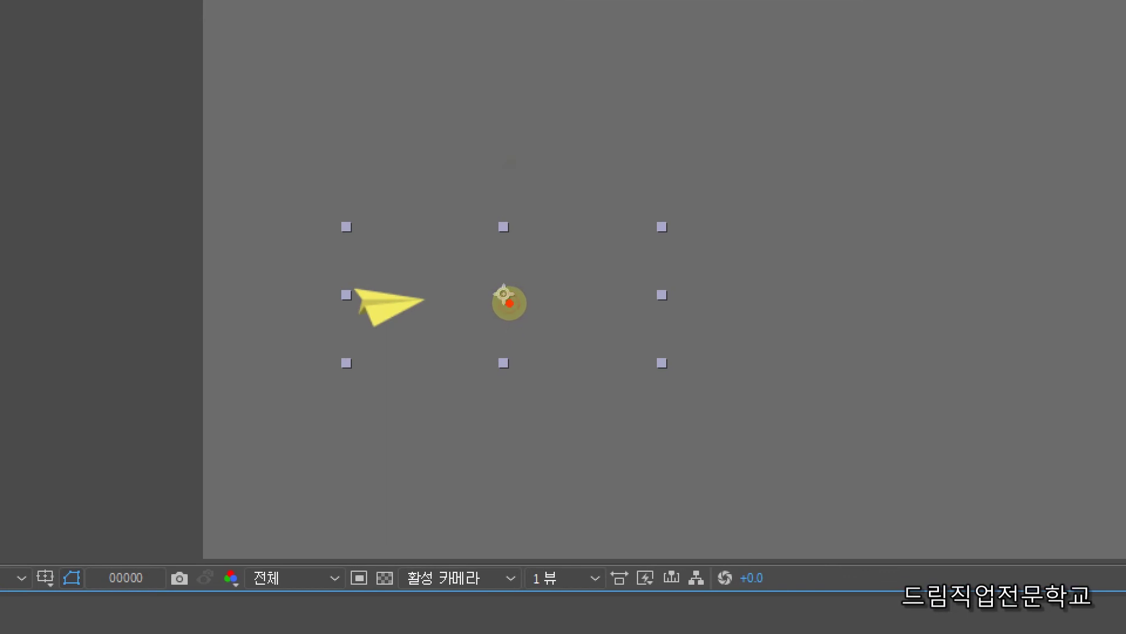
Move the layer's anchor point from the centre of its bounds onto the paper plane with the Pan Behind tool
mouse_move(509, 303)
left_mouse_down()
mouse_move(487, 293)
mouse_move(528, 307)
mouse_move(498, 312)
mouse_move(524, 288)
mouse_move(517, 317)
mouse_move(403, 273)
mouse_move(355, 301)
left_mouse_up()
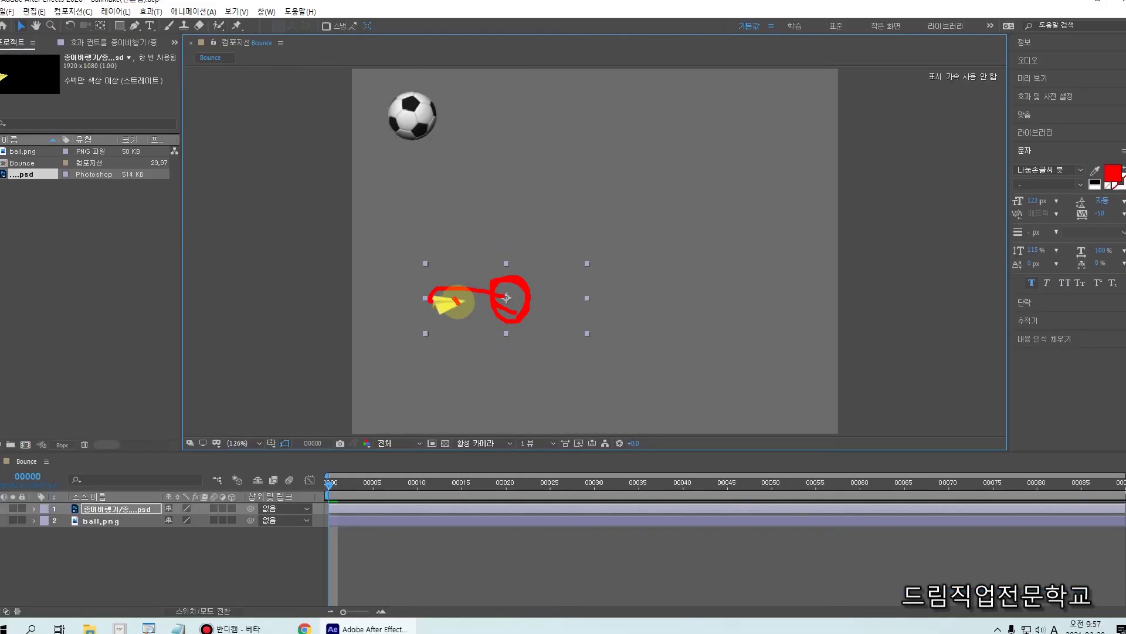
left_click(110, 33)
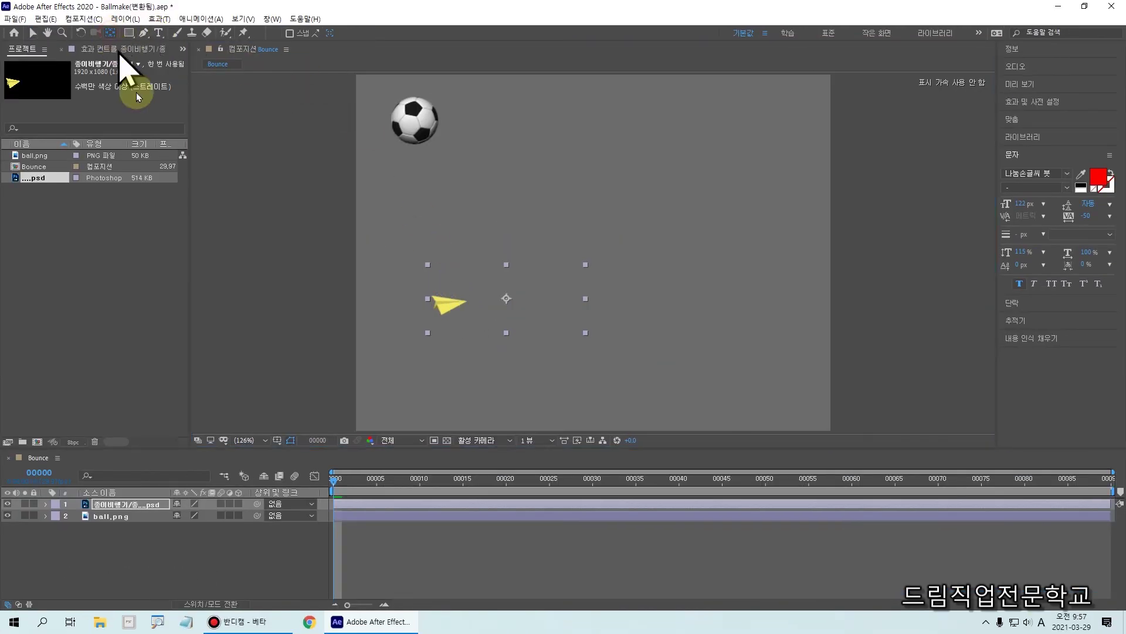
left_click_drag(506, 298, 481, 298)
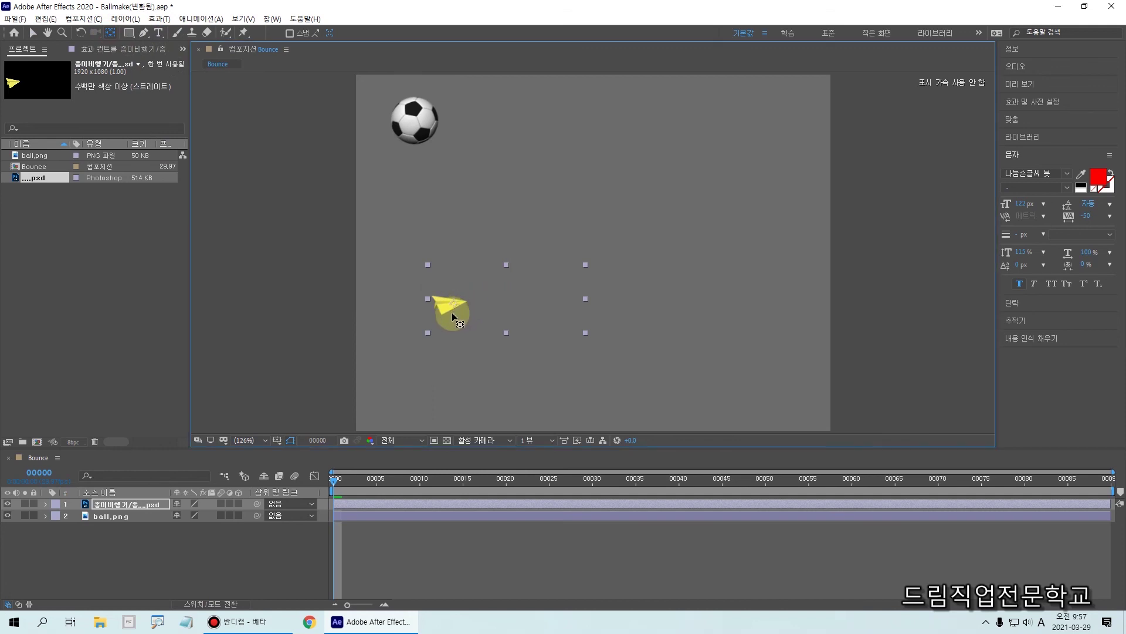
left_click_drag(447, 295, 467, 312)
left_click(422, 366)
left_click(447, 305)
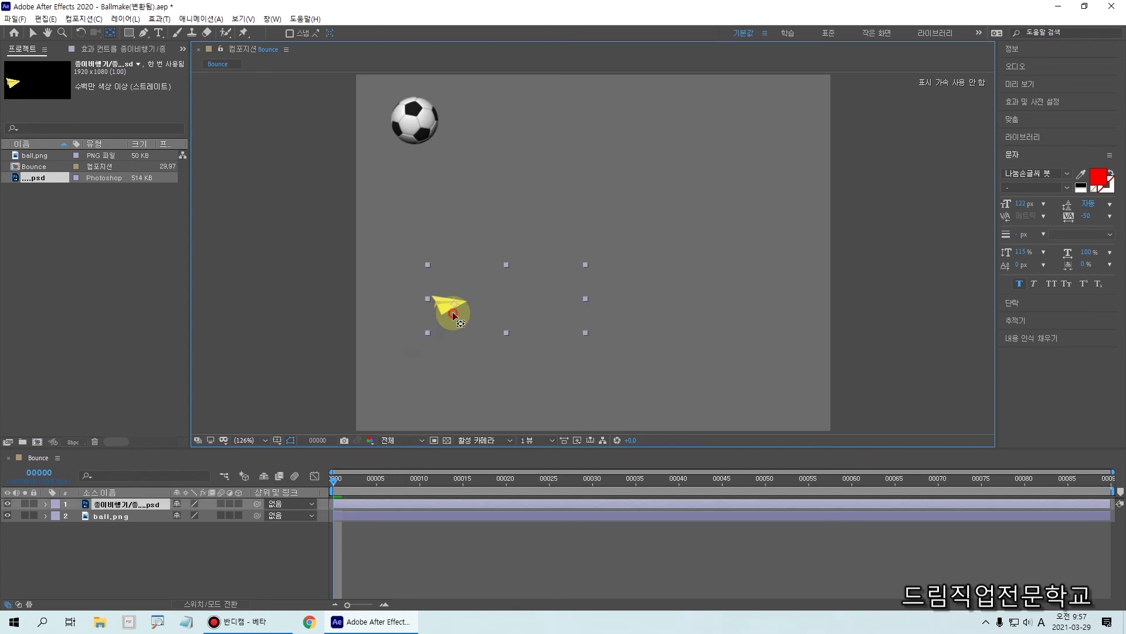
left_click_drag(93, 18, 123, 48)
left_click(110, 32)
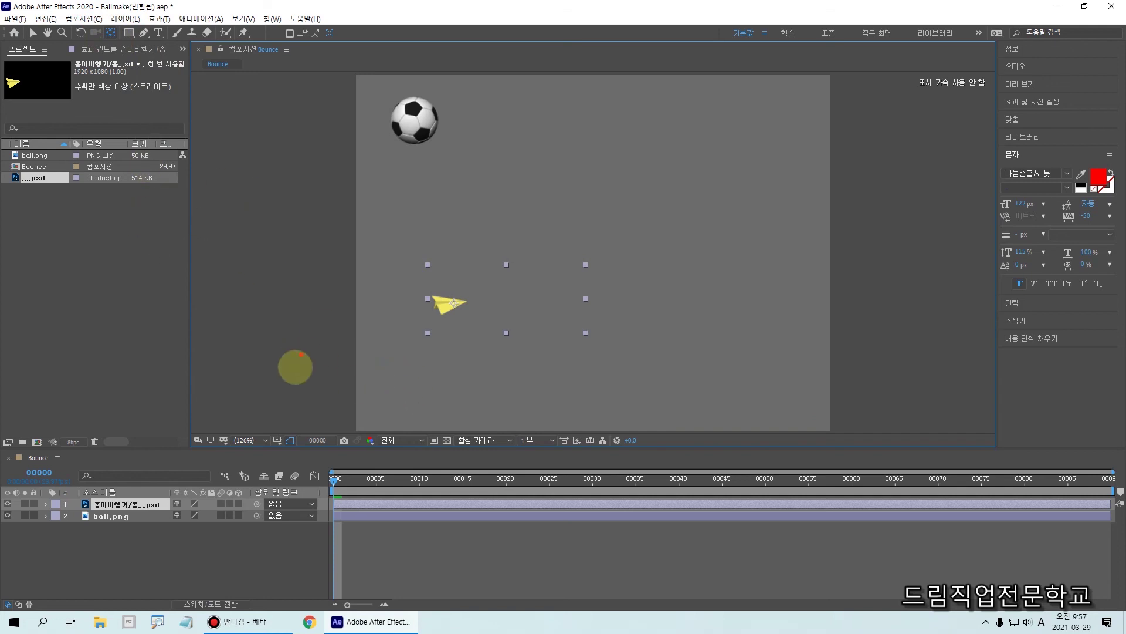
mouse_move(386, 421)
left_mouse_down()
mouse_move(383, 316)
mouse_move(501, 198)
mouse_move(662, 190)
mouse_move(706, 307)
mouse_move(655, 345)
mouse_move(610, 292)
mouse_move(704, 237)
mouse_move(811, 216)
mouse_move(798, 196)
mouse_move(814, 217)
mouse_move(798, 256)
left_mouse_up()
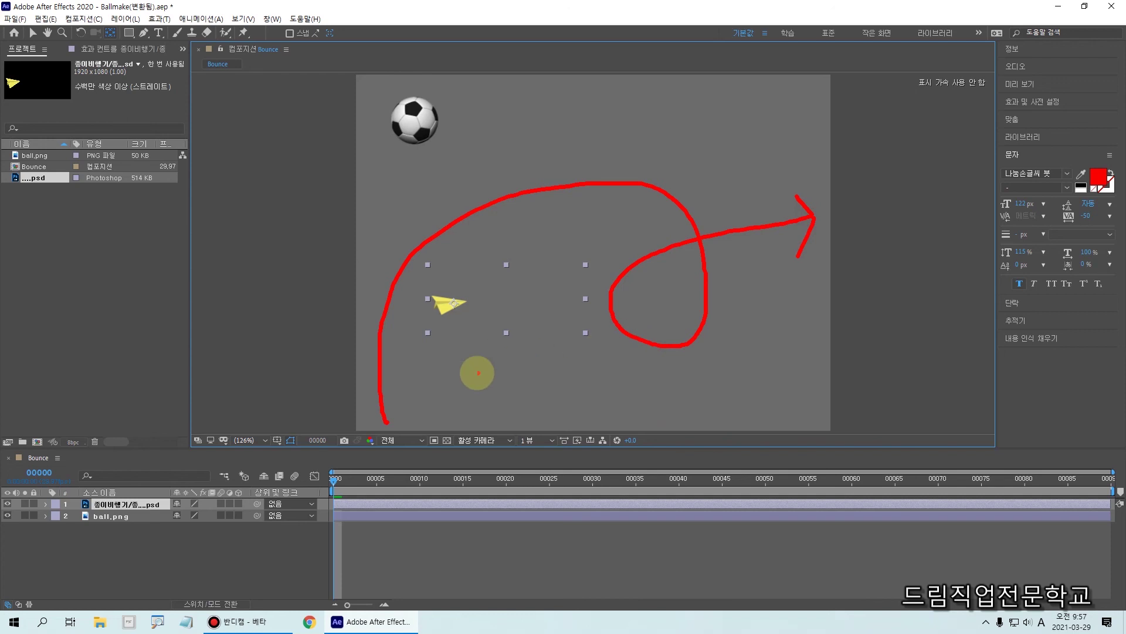
mouse_move(450, 304)
left_mouse_down()
mouse_move(455, 289)
mouse_move(456, 318)
left_mouse_up()
mouse_move(403, 419)
left_mouse_down()
mouse_move(345, 438)
mouse_move(387, 407)
mouse_move(374, 436)
left_mouse_up()
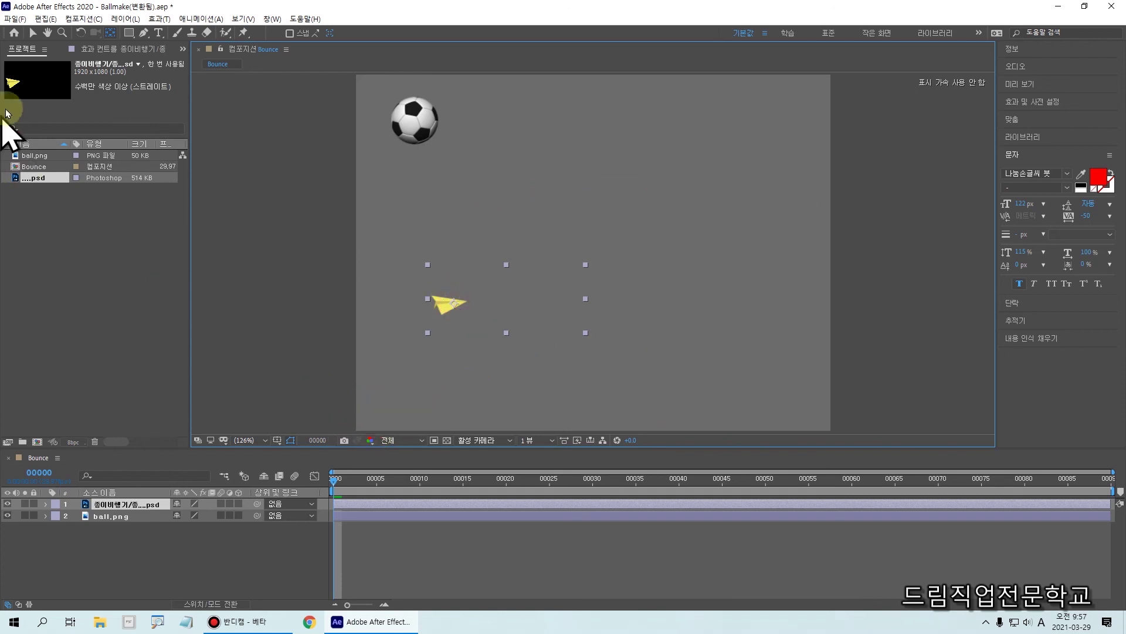
Place the paper plane in the composition's lower-left corner and rotate it to about -27° so its nose points up and right
left_click(33, 33)
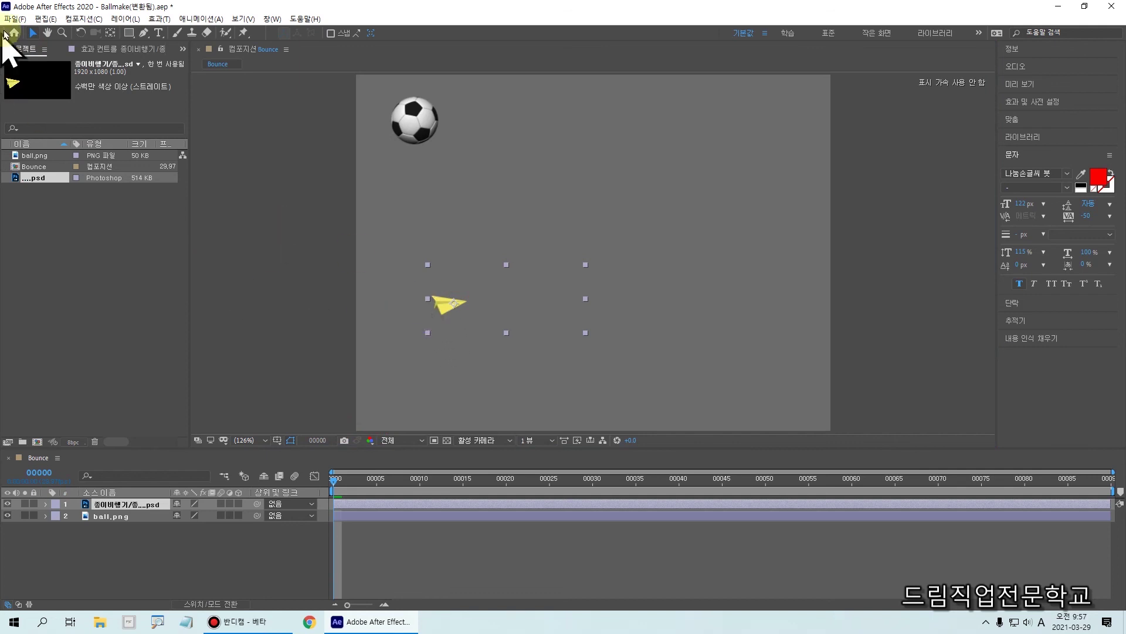
left_click(445, 312)
left_click_drag(444, 313, 382, 420)
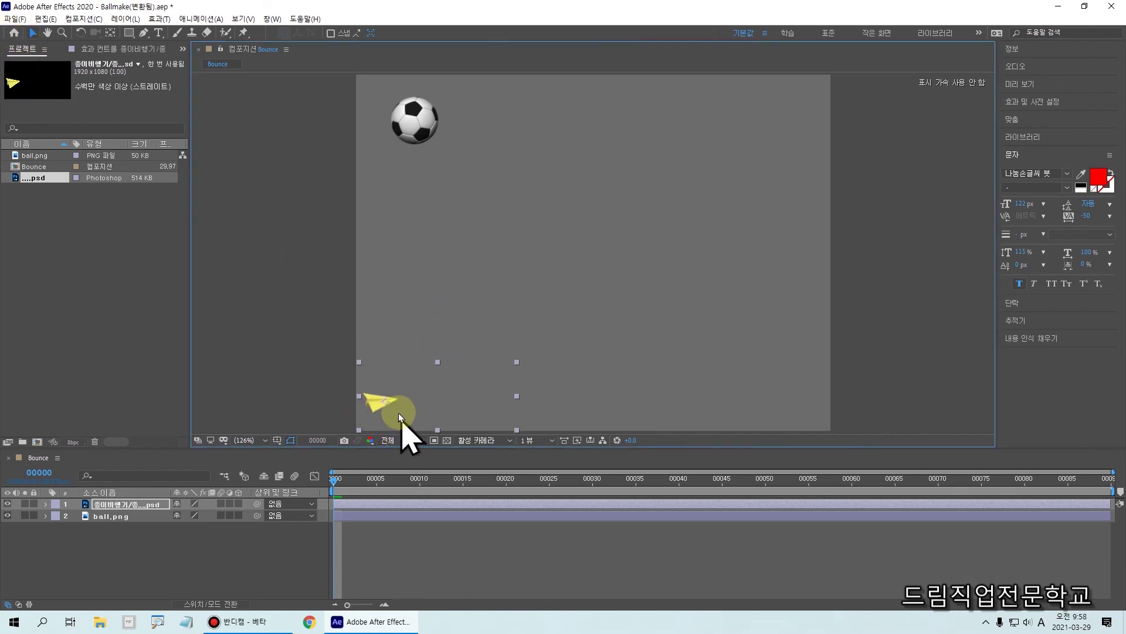
left_click(80, 33)
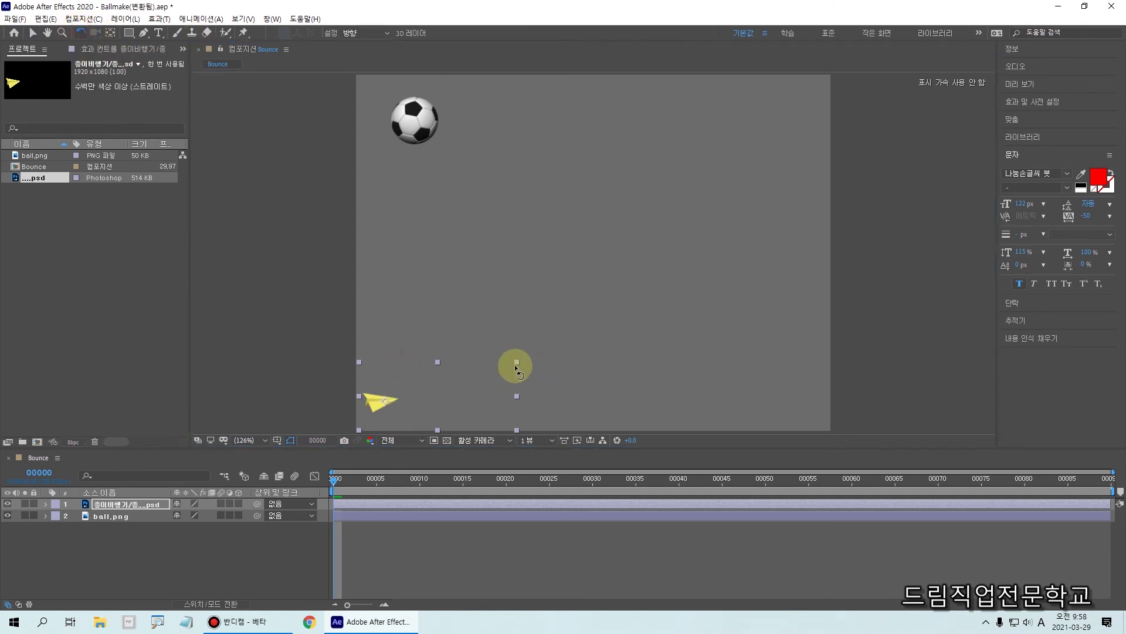
left_click_drag(516, 363, 502, 334)
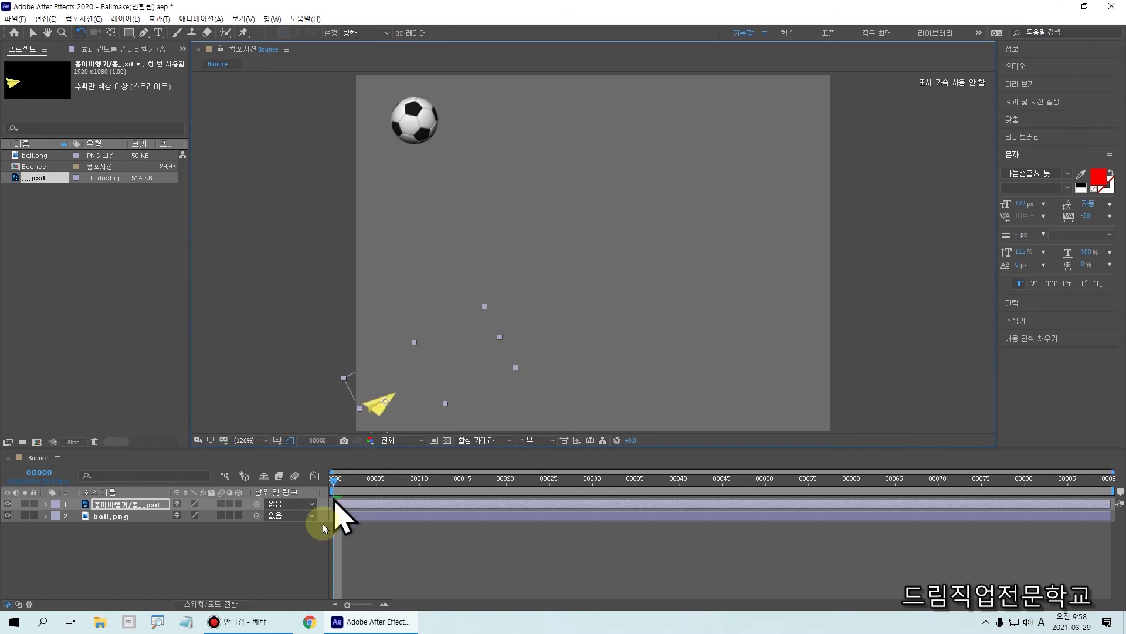
mouse_move(369, 421)
left_mouse_down()
mouse_move(450, 240)
mouse_move(529, 123)
mouse_move(666, 124)
mouse_move(714, 200)
mouse_move(701, 273)
mouse_move(671, 205)
mouse_move(817, 185)
mouse_move(859, 247)
mouse_move(867, 208)
mouse_move(890, 241)
left_mouse_up()
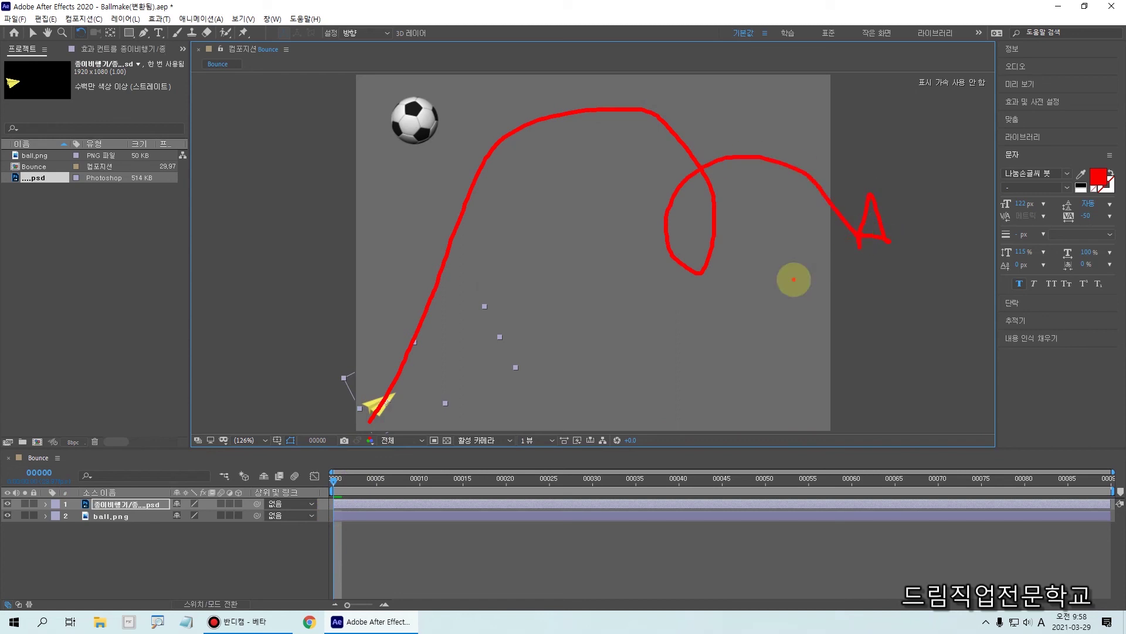
key("Escape")
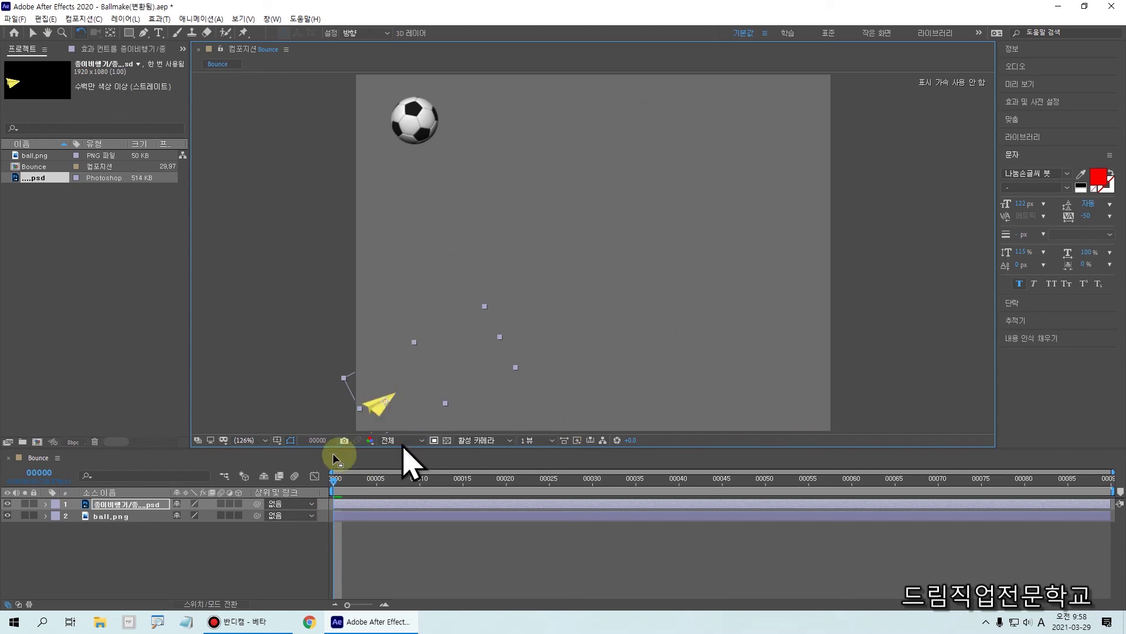
Reveal the paper plane layer's transform properties and turn on Position (위치) keyframing at frame 0
left_click(112, 516)
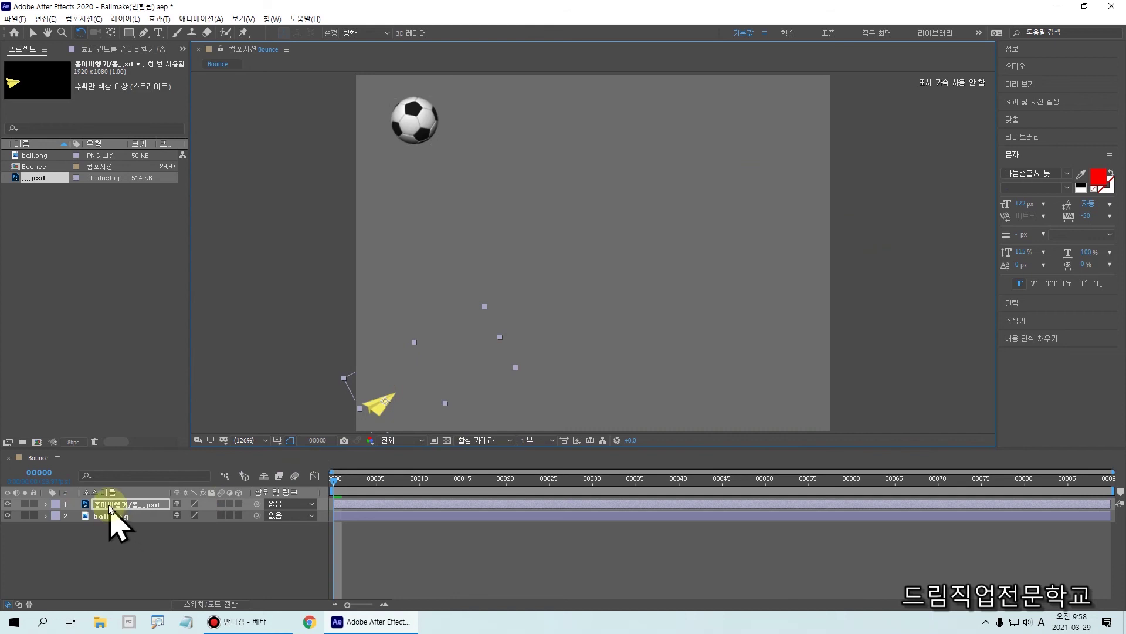
left_click(45, 504)
left_click(58, 515)
left_click(88, 539)
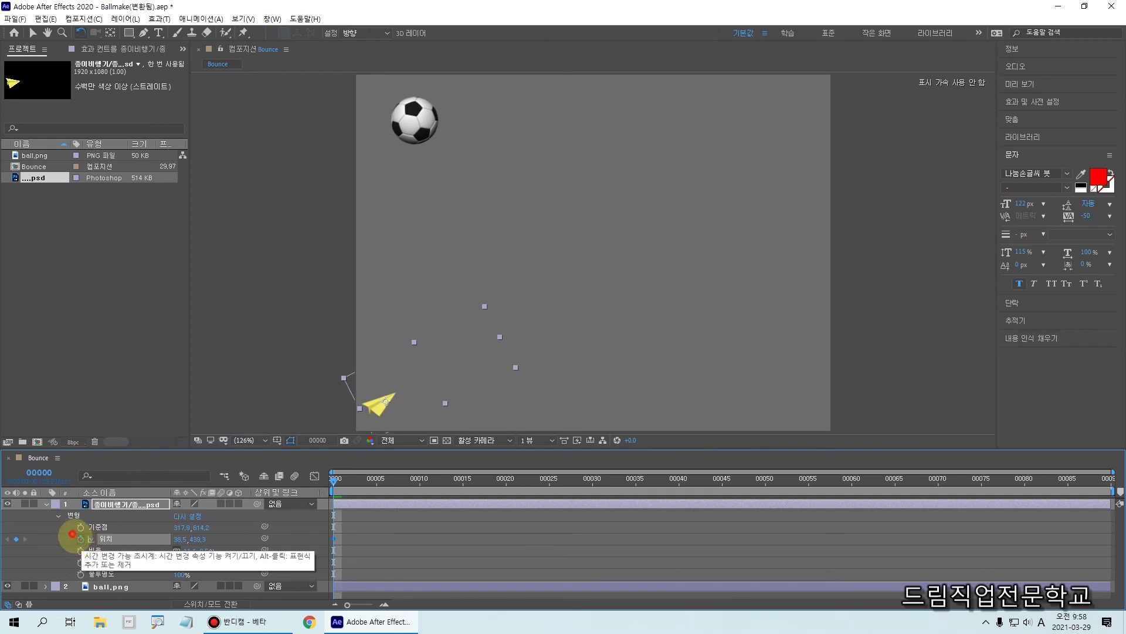
Keyframe the paper plane's position at frame 10, moving it up and slightly right into the composition's upper left area
left_click_drag(328, 485, 418, 518)
left_click(368, 409)
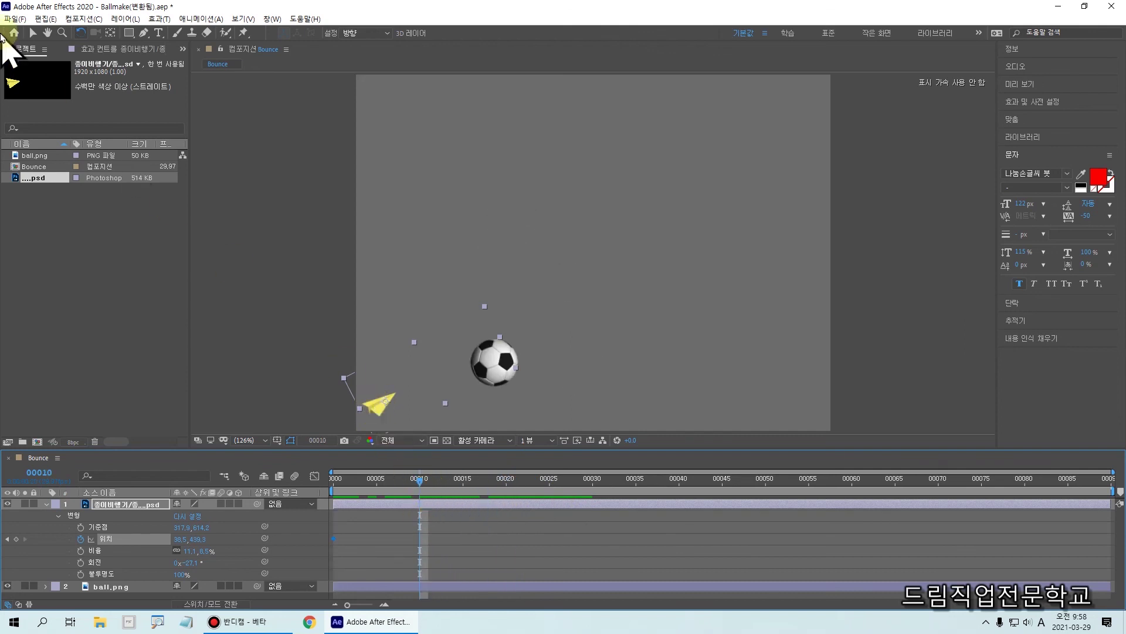
left_click(30, 39)
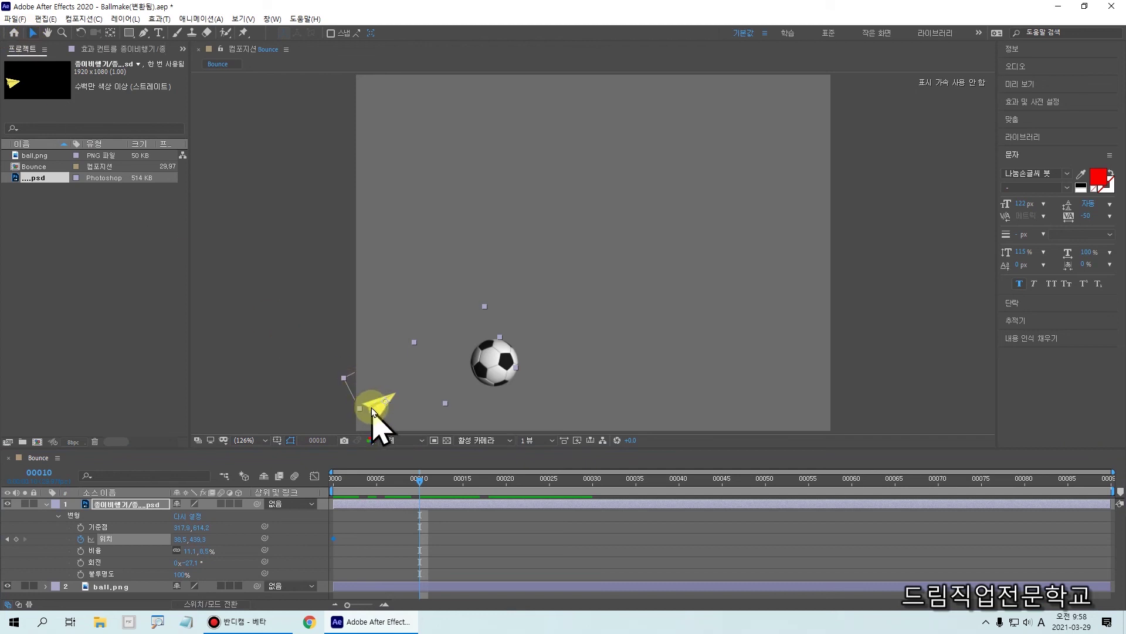
left_click_drag(377, 417, 442, 204)
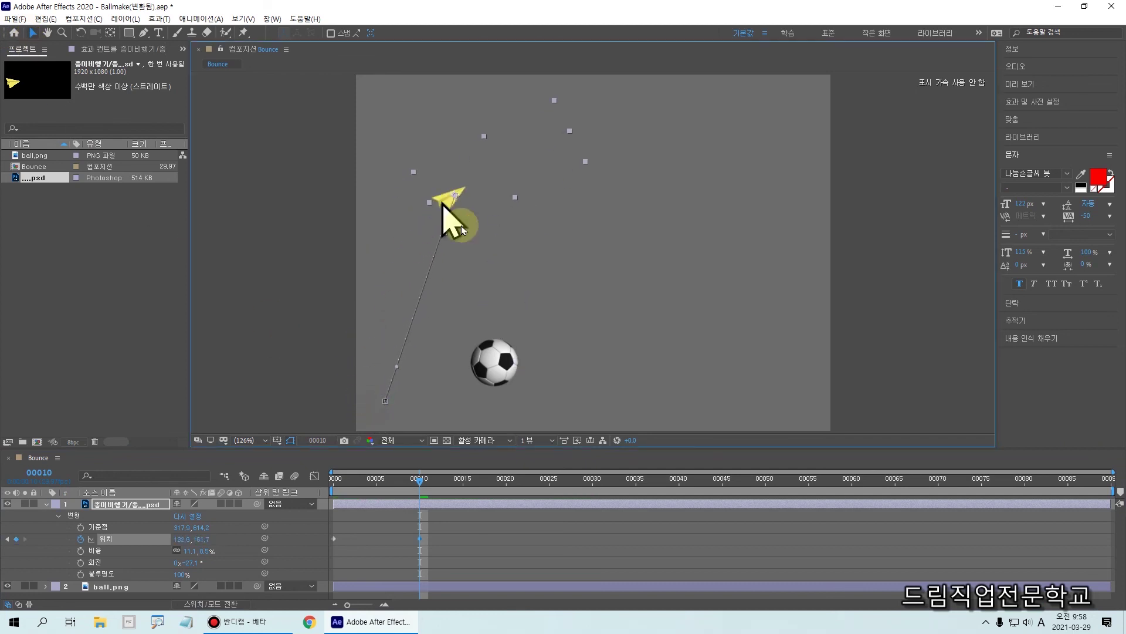
Keyframe the paper plane's position farther right at frame 20, and lower, almost straight below that point, at frame 25
left_click_drag(421, 479, 508, 482)
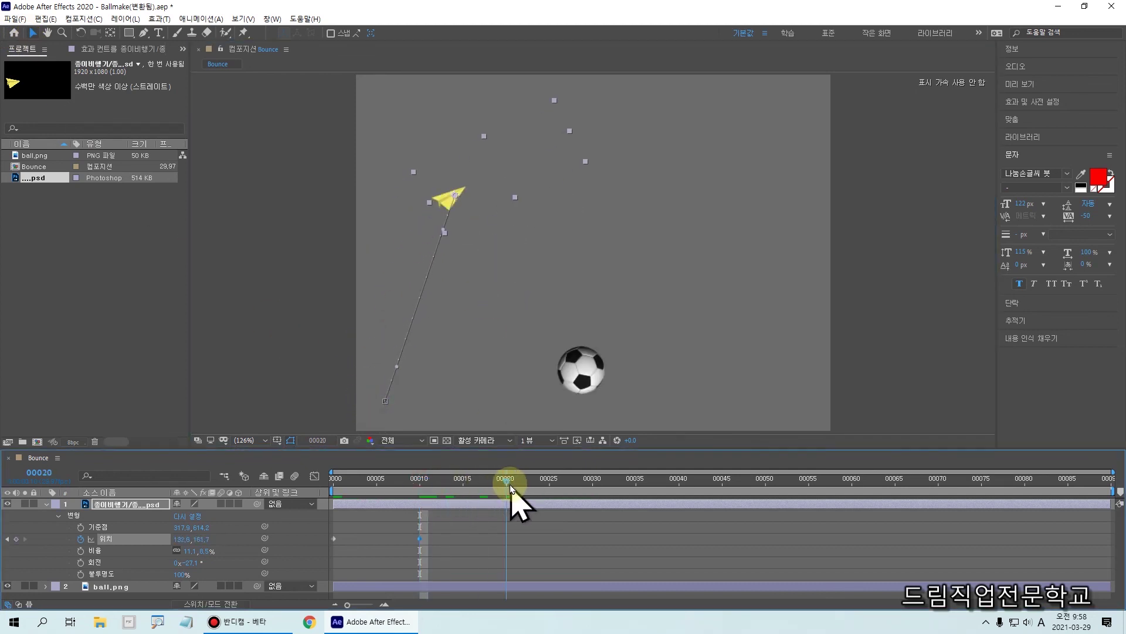
left_click_drag(468, 195, 637, 179)
left_click_drag(517, 485, 551, 482)
left_click(640, 189)
left_click_drag(633, 182, 636, 184)
left_click_drag(690, 291, 635, 356)
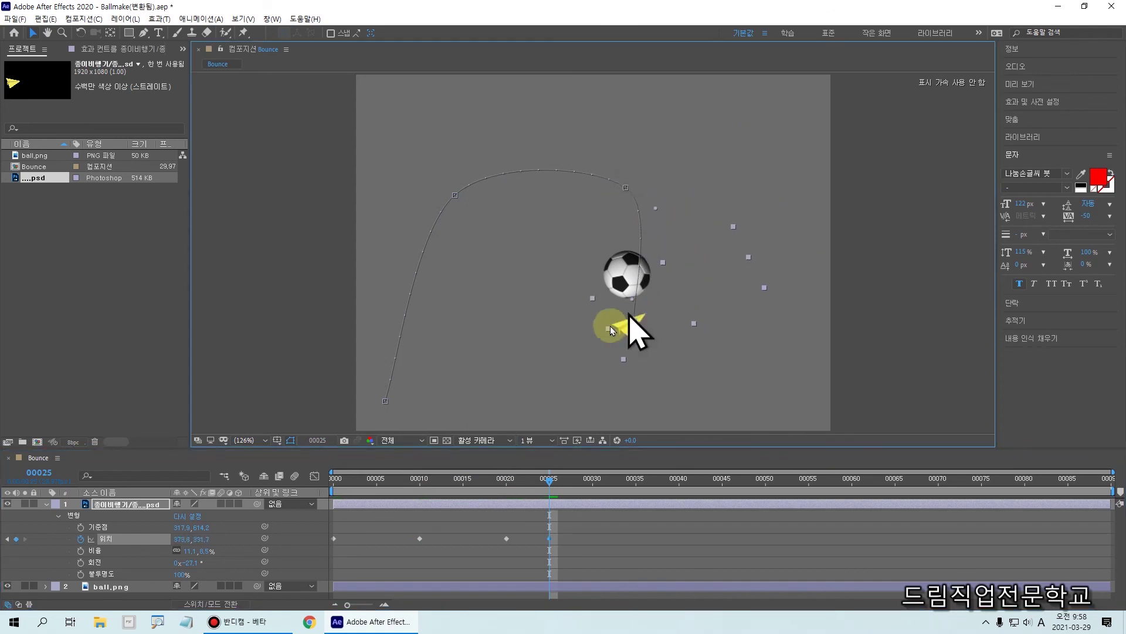
Keyframe the paper plane's position at frame 31, moving it up and left to near the composition's center
left_click(552, 484)
left_click_drag(555, 484, 599, 500)
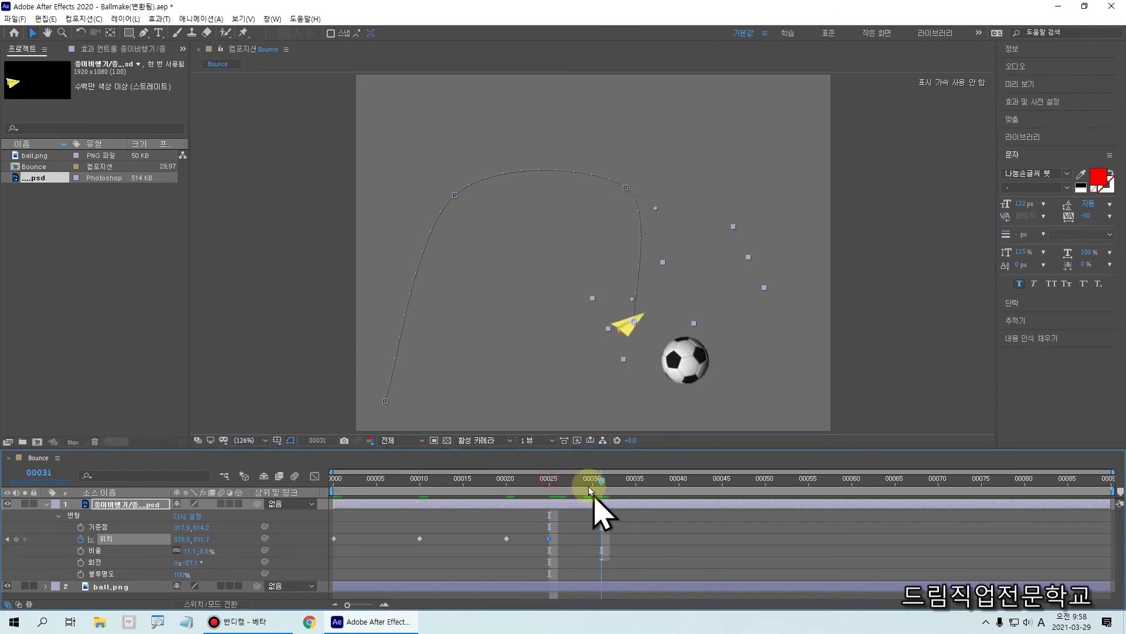
left_click(626, 323)
left_click_drag(625, 329, 531, 262)
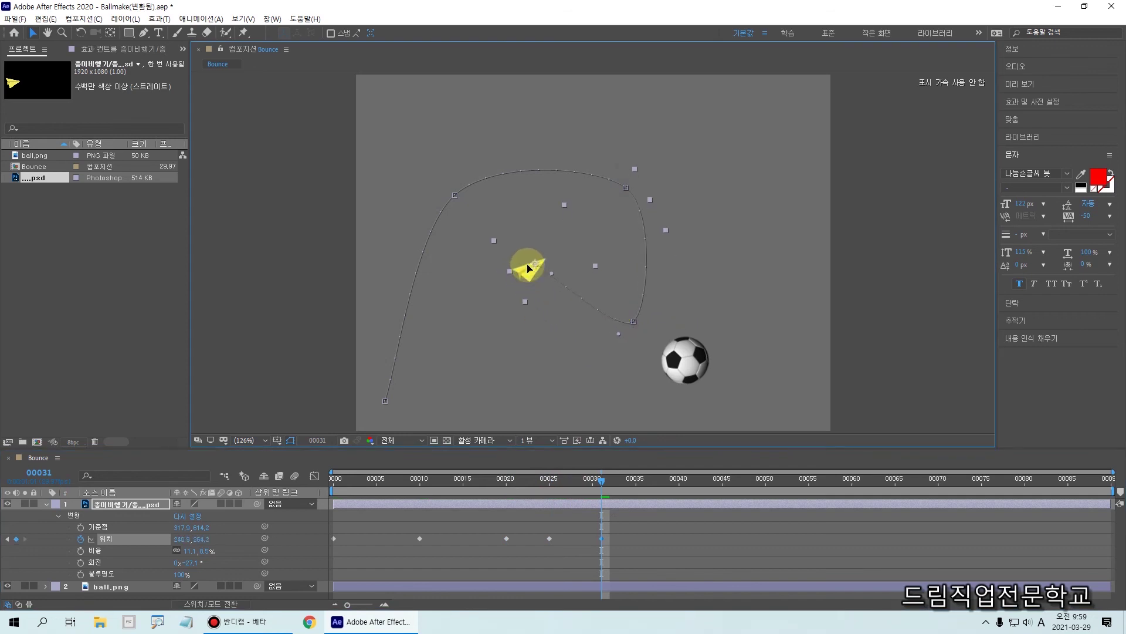
left_click(599, 476)
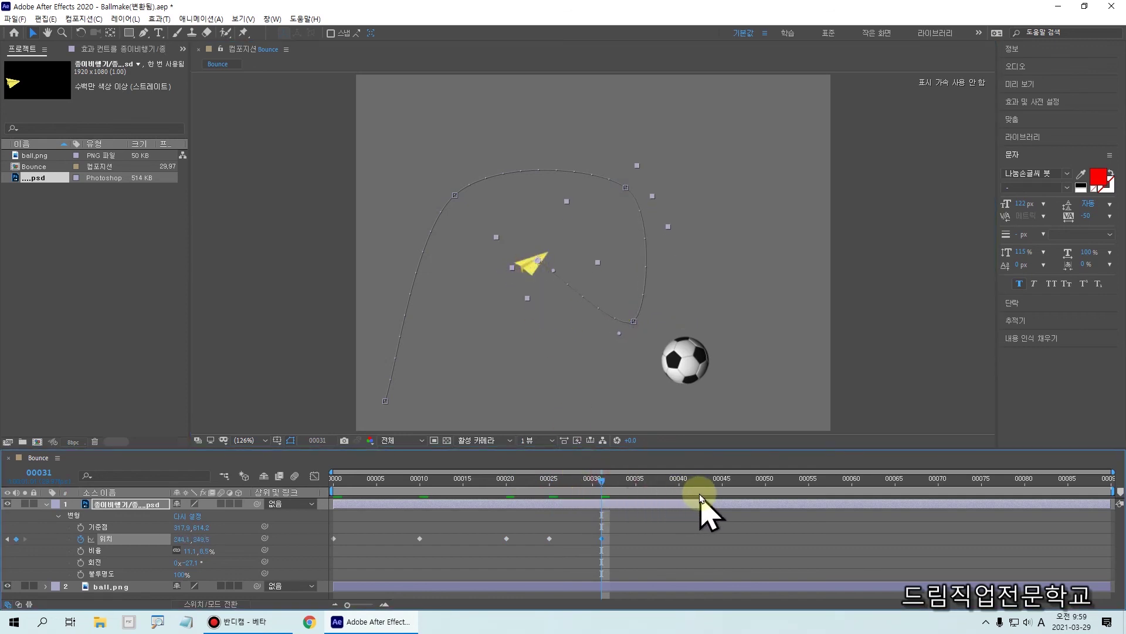
Keyframe the paper plane's position at frame 45, placing it in the composition's upper right area
left_click(603, 481)
left_click_drag(603, 482, 727, 499)
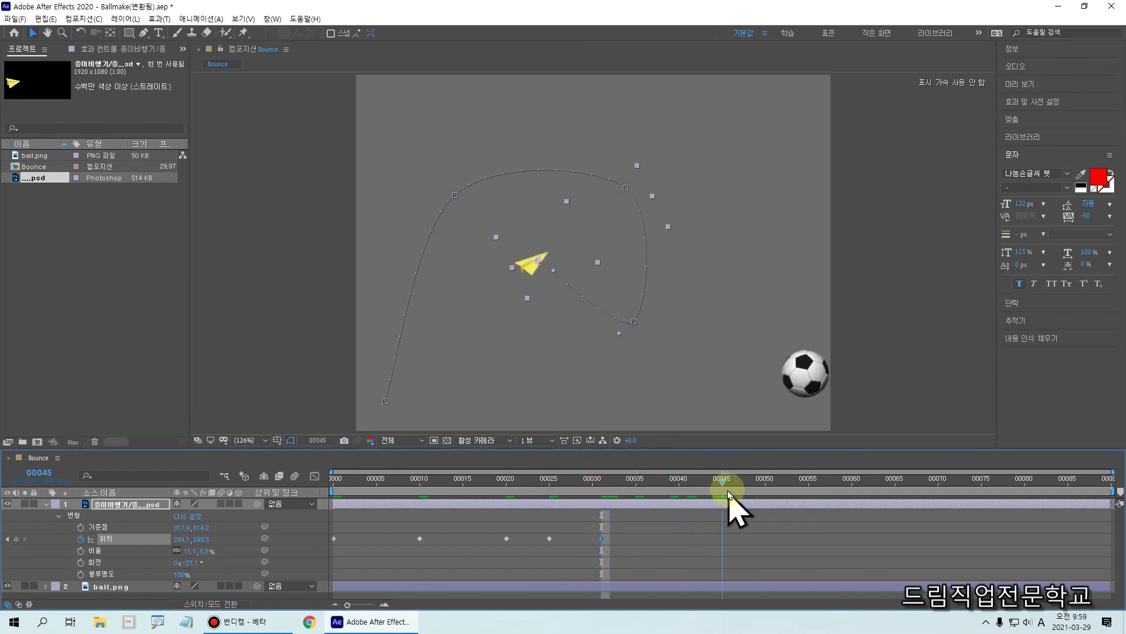
left_click_drag(532, 264, 723, 132)
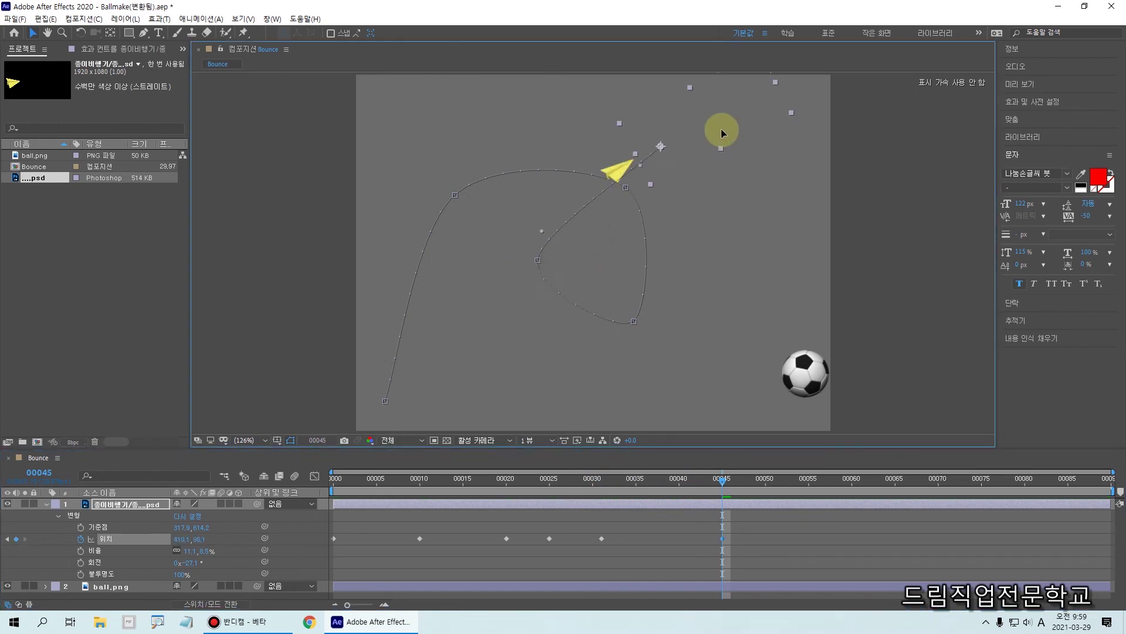
left_click_drag(822, 149, 798, 169)
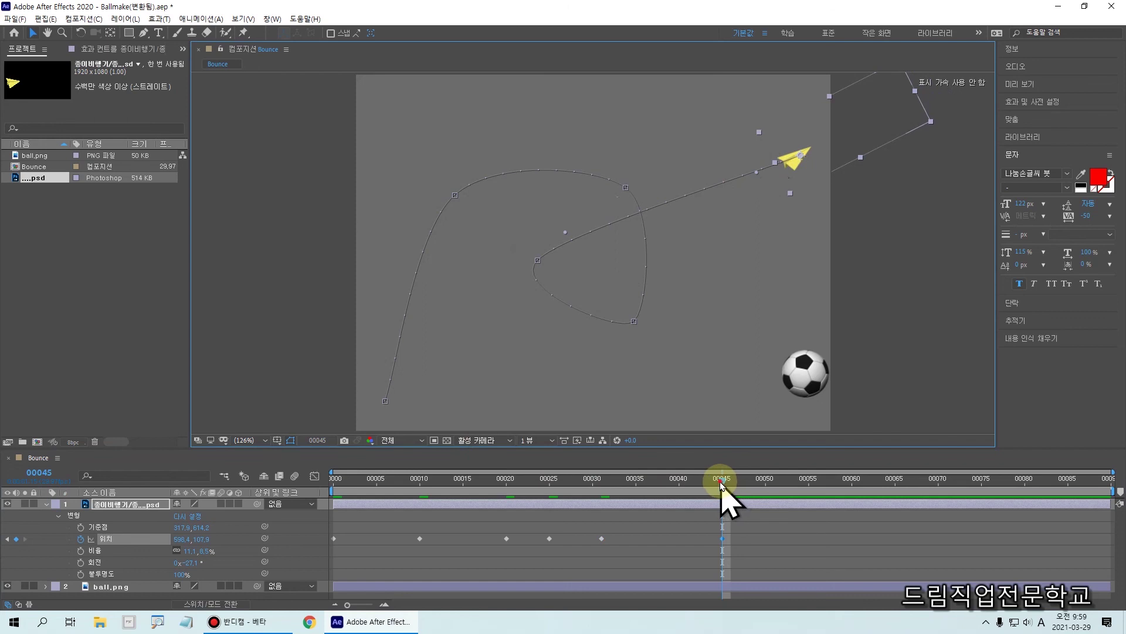
Play and scrub the animation from frame 0 to check how the plane points along its flight path
left_click_drag(722, 478, 662, 478)
left_click_drag(453, 478, 178, 481)
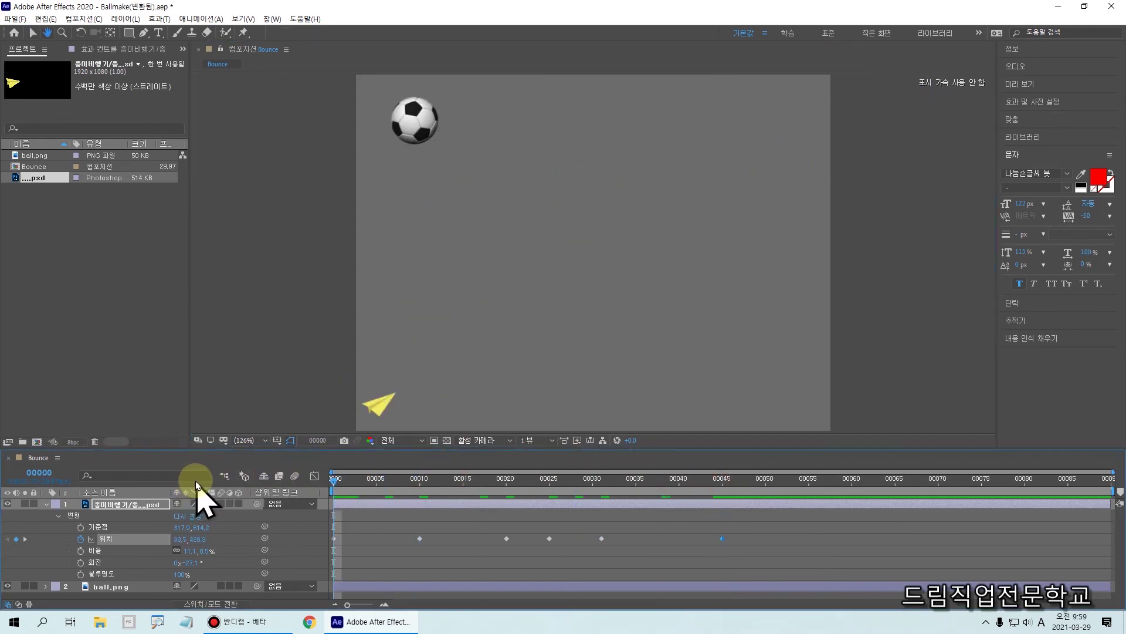
key("space")
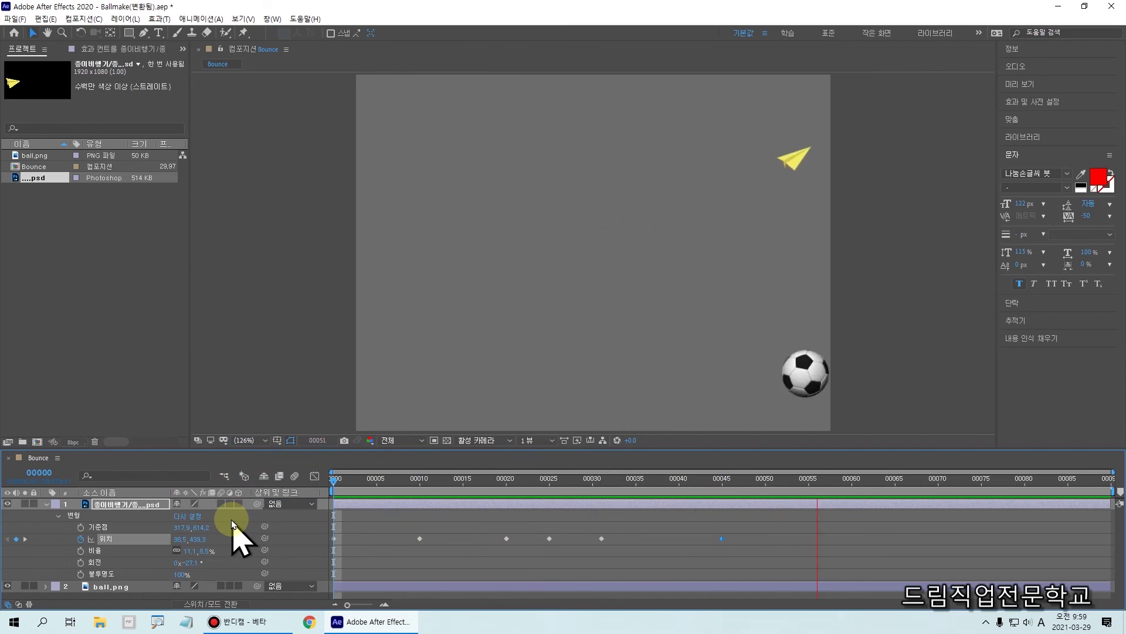
left_click(340, 478)
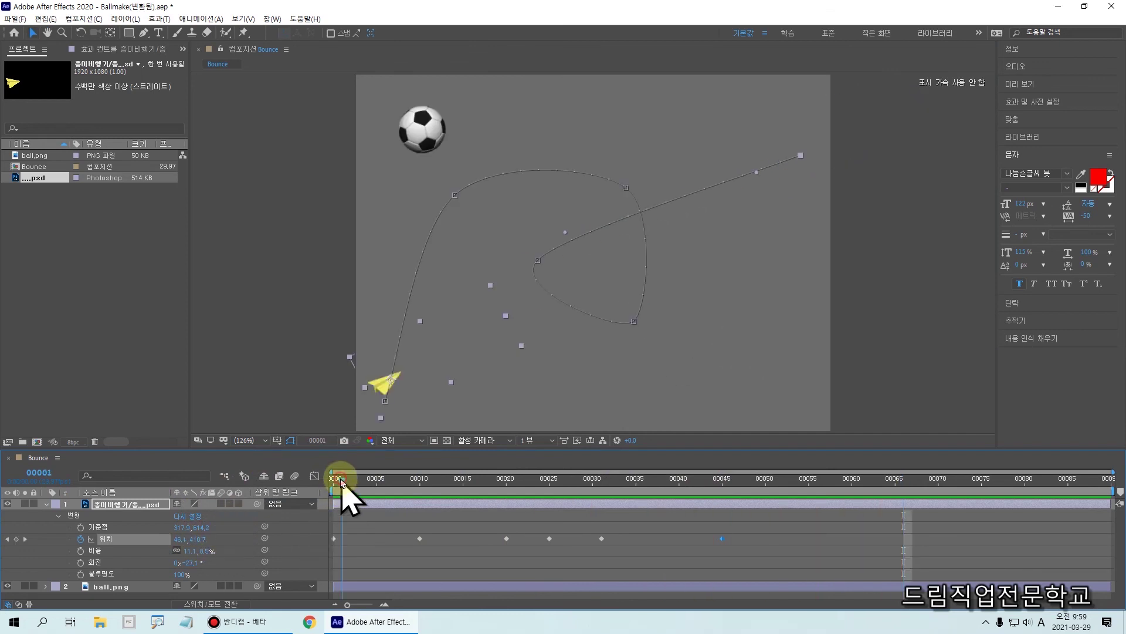
left_click_drag(341, 483, 309, 487)
left_click(394, 401)
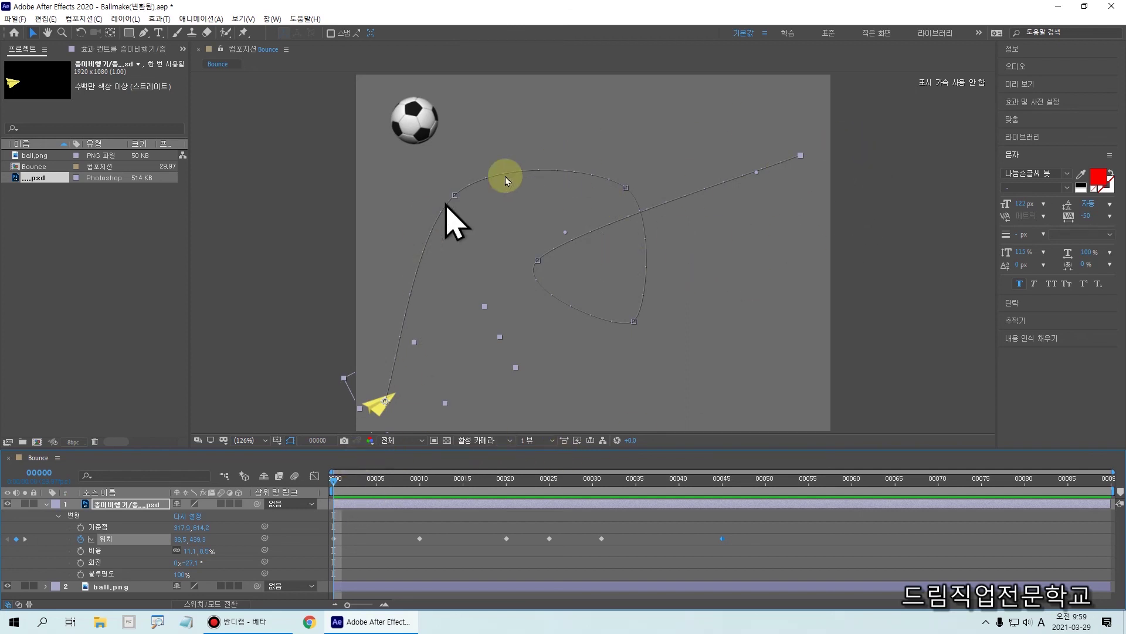
left_click(337, 477)
left_click_drag(386, 477, 359, 516)
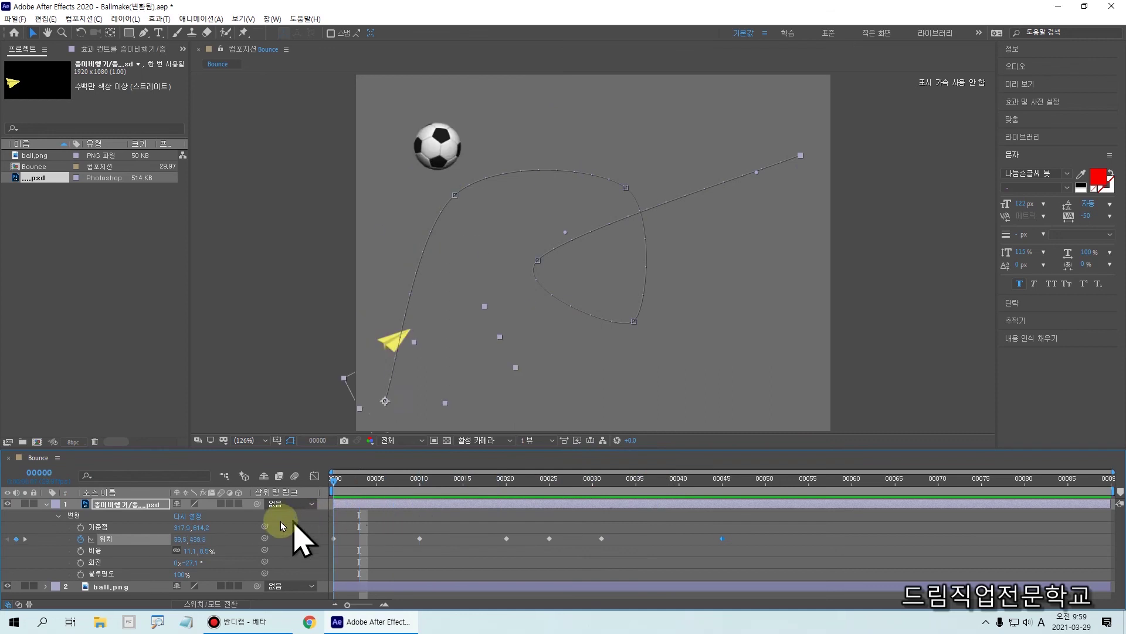
left_click_drag(287, 524, 228, 533)
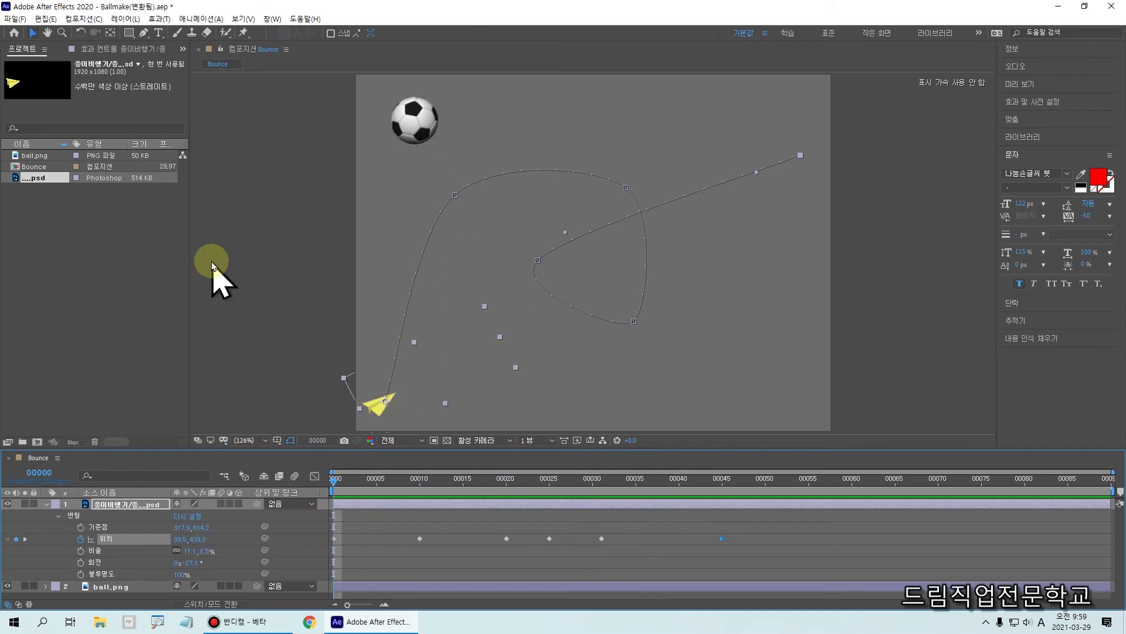
Turn on Auto-Orient (방향 자동 설정) along the path (패스 방향으로) for the paper plane layer
left_click(129, 509)
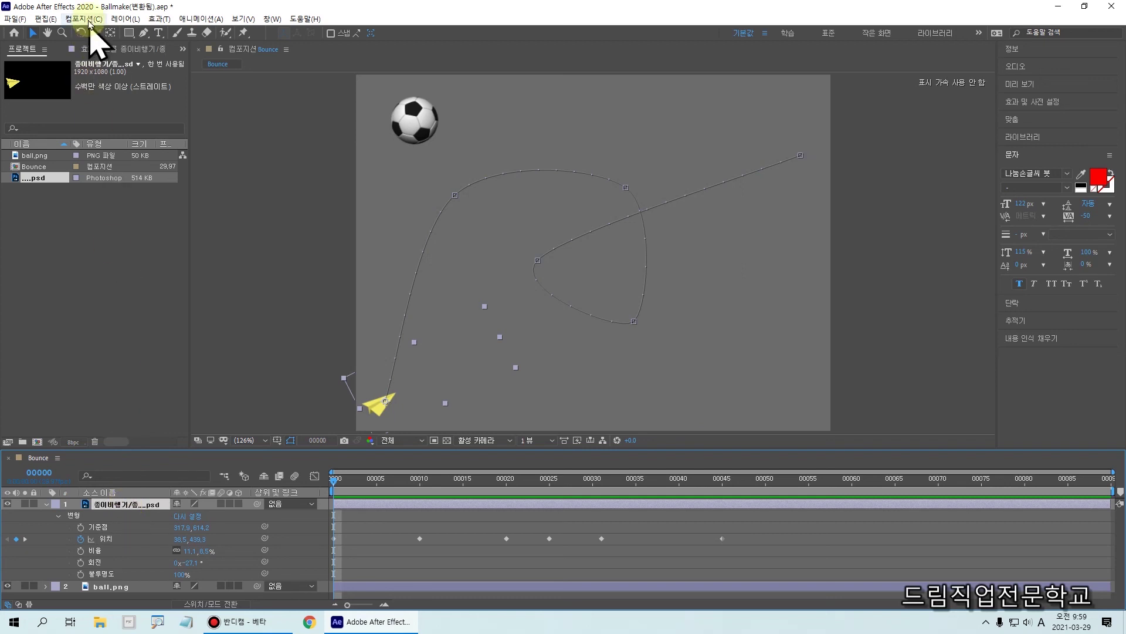
left_click(128, 20)
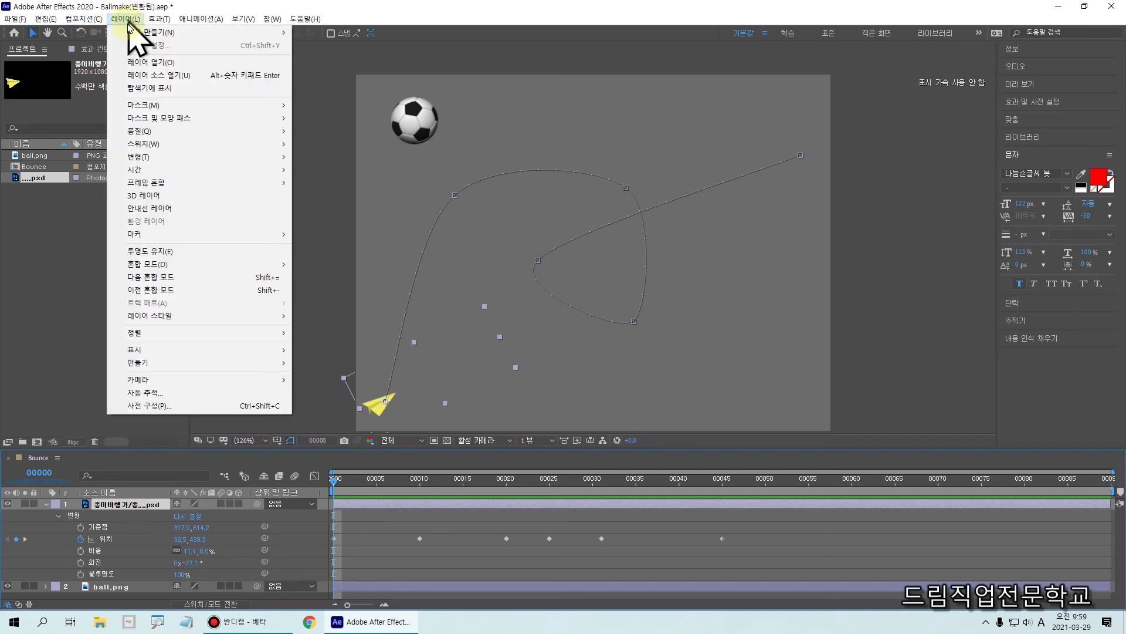
mouse_move(139, 158)
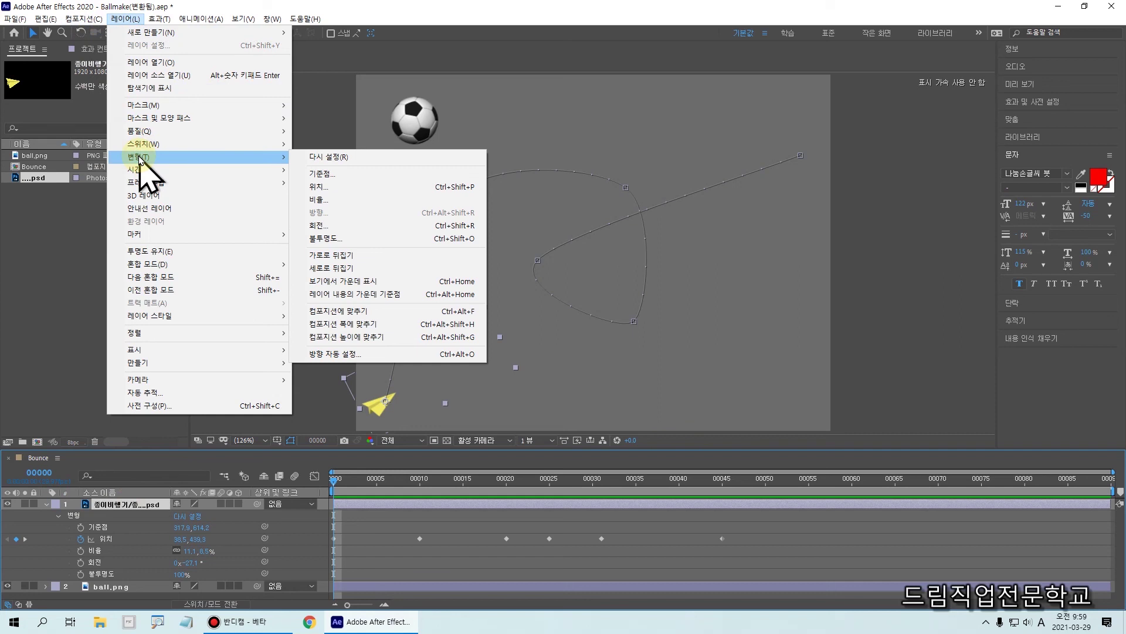
left_click(352, 355)
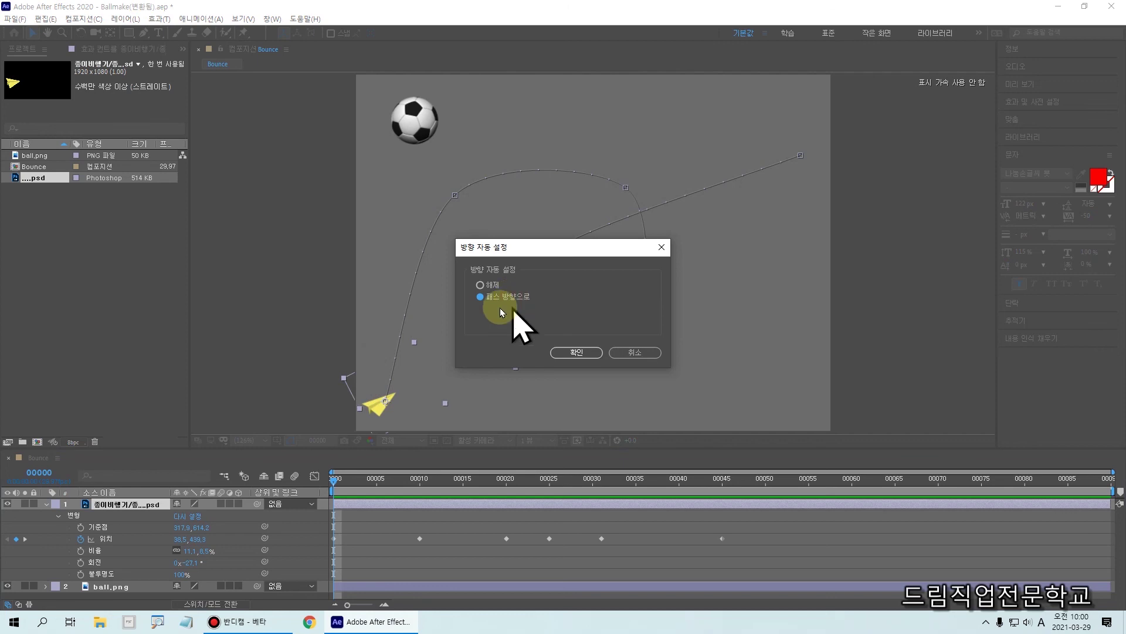
left_click(577, 353)
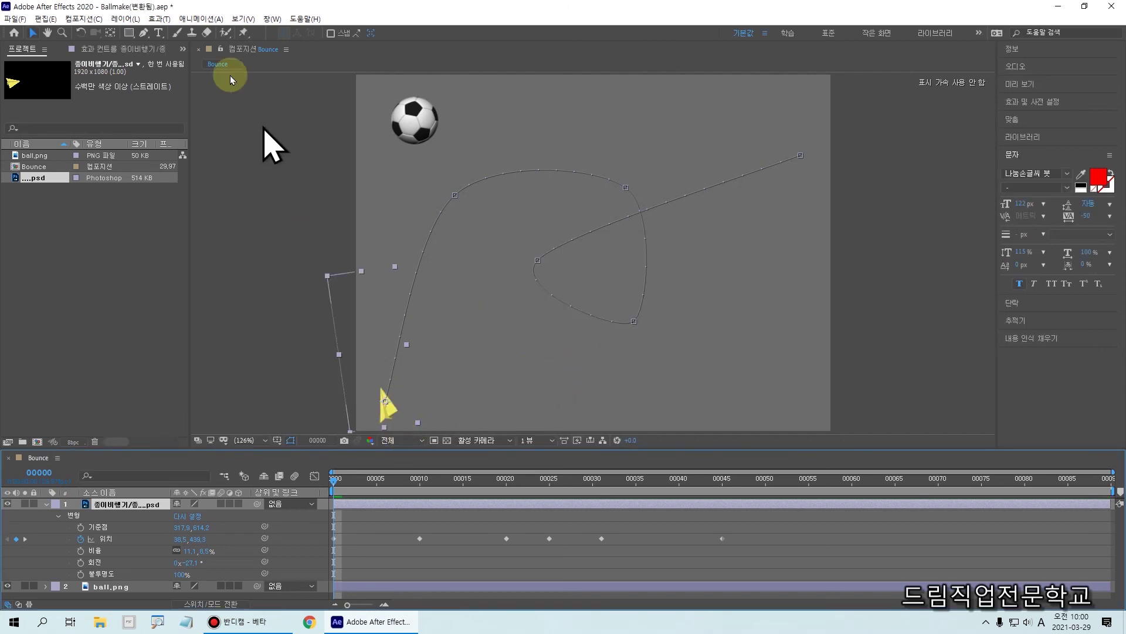
Rotate the paper plane to about 14° so its nose follows the path at frame 0, and preview the flight
left_click(82, 33)
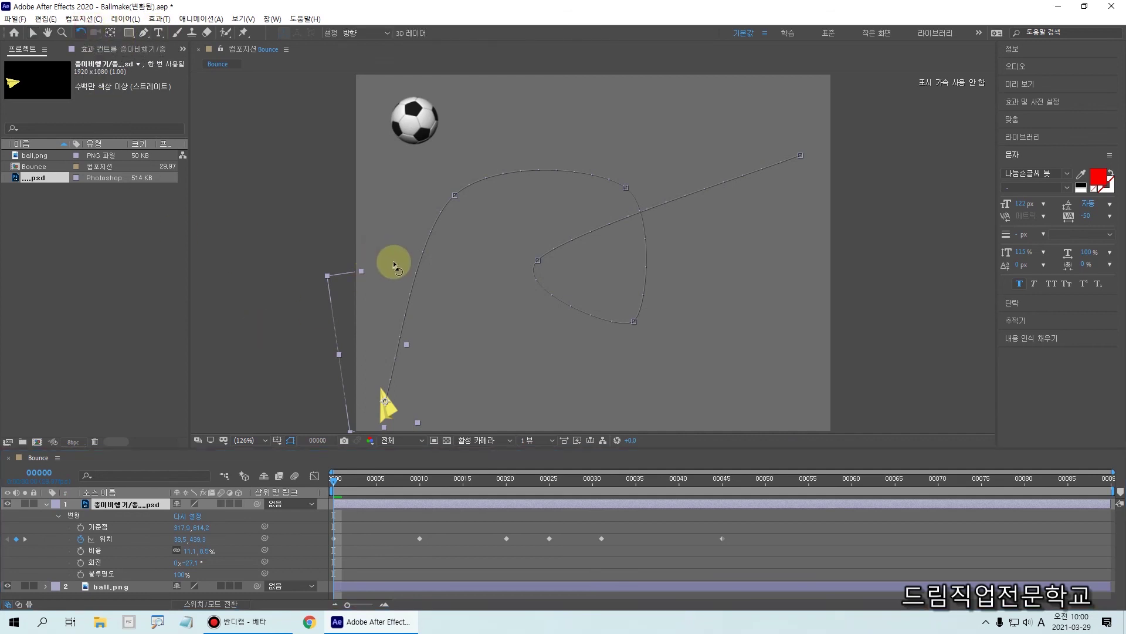
left_click_drag(396, 275, 489, 296)
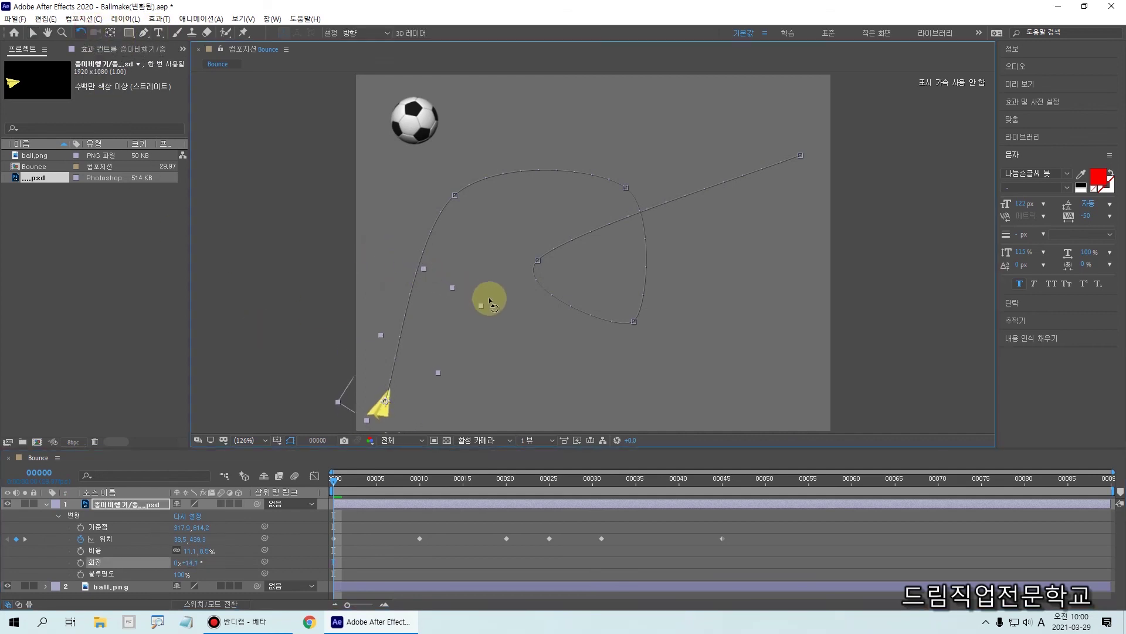
key("space")
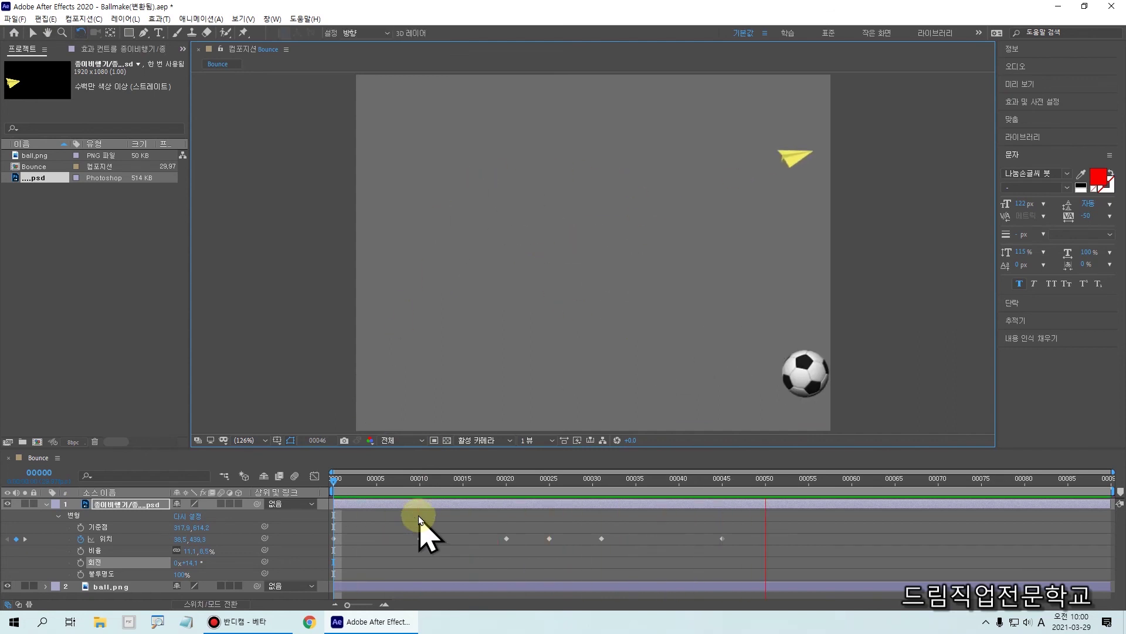
key("space")
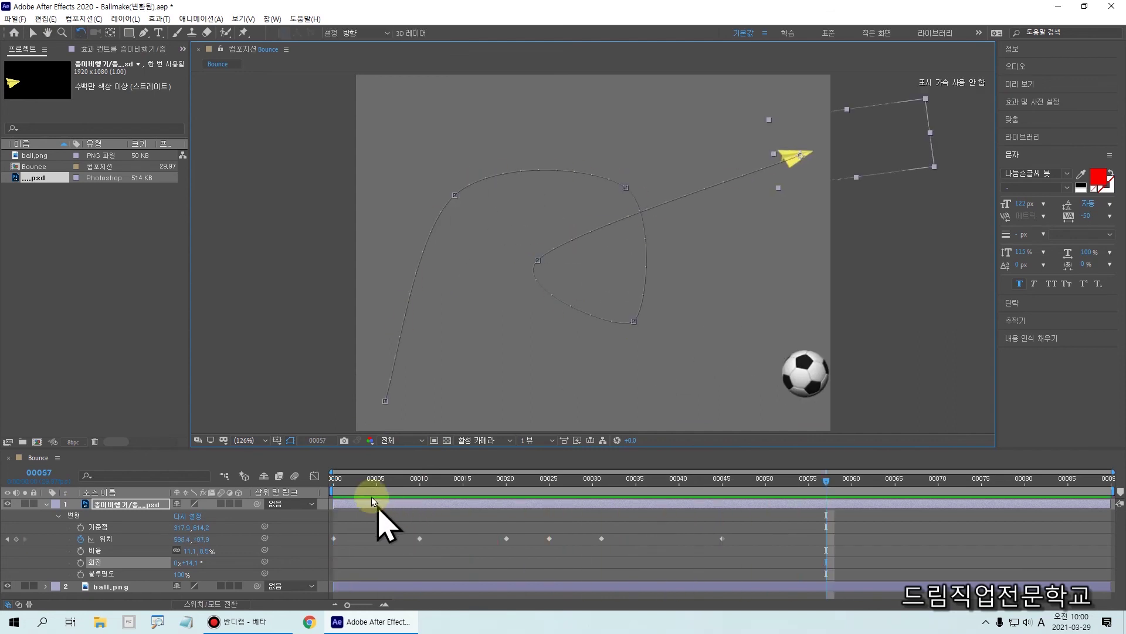
Round out the loop by reshaping the motion path handles at the frame 20 and frame 25 position keyframes
left_click(125, 19)
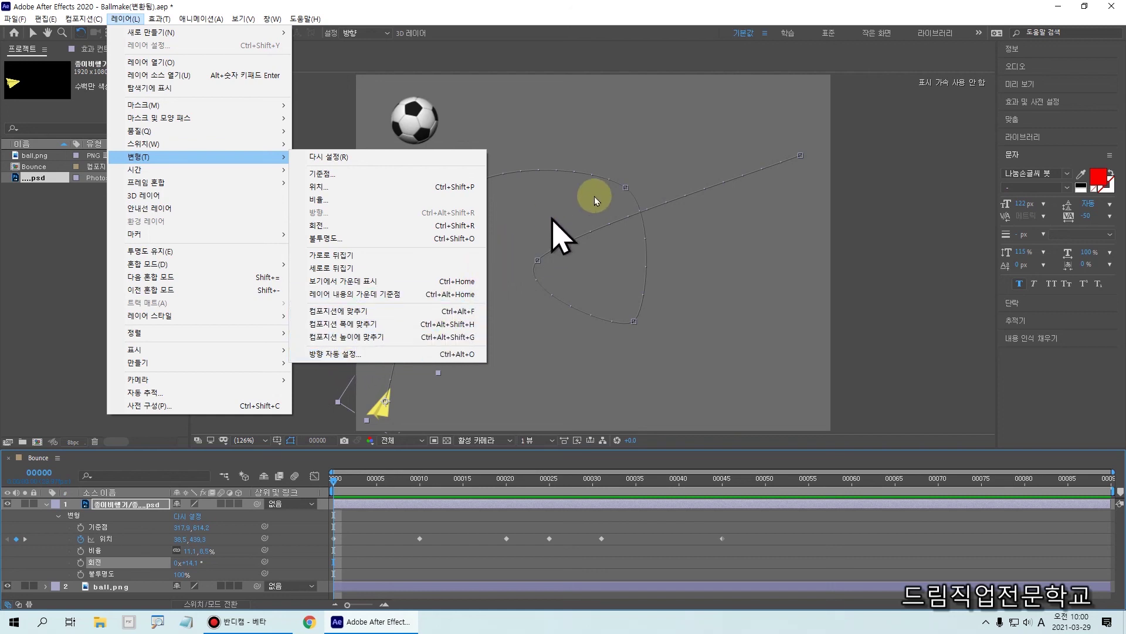
left_click(627, 186)
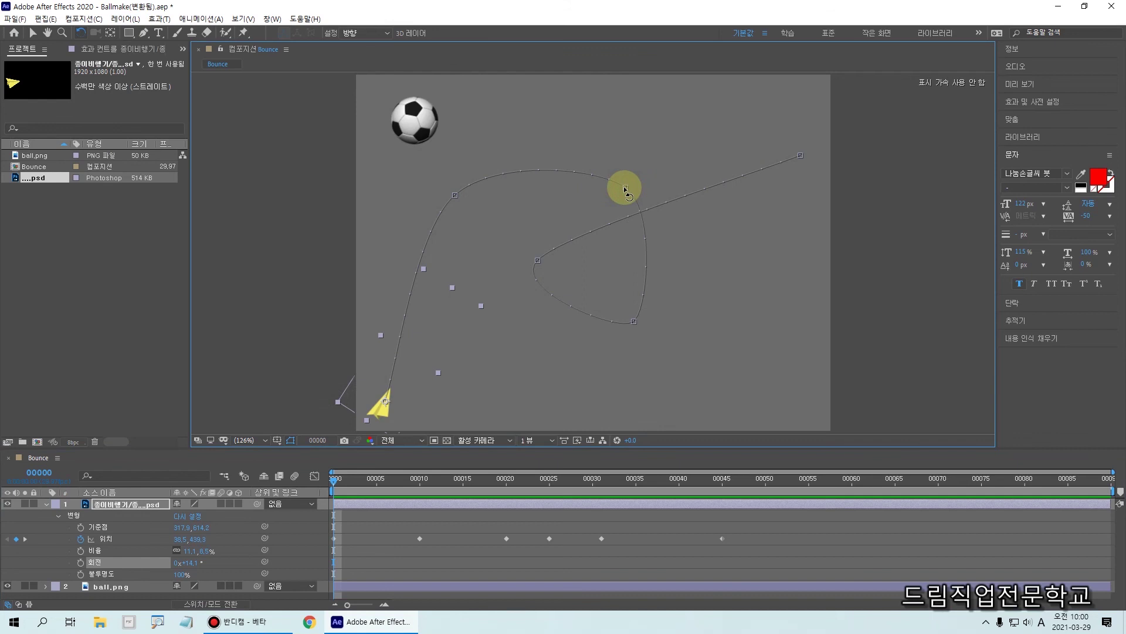
left_click(33, 32)
left_click(626, 188)
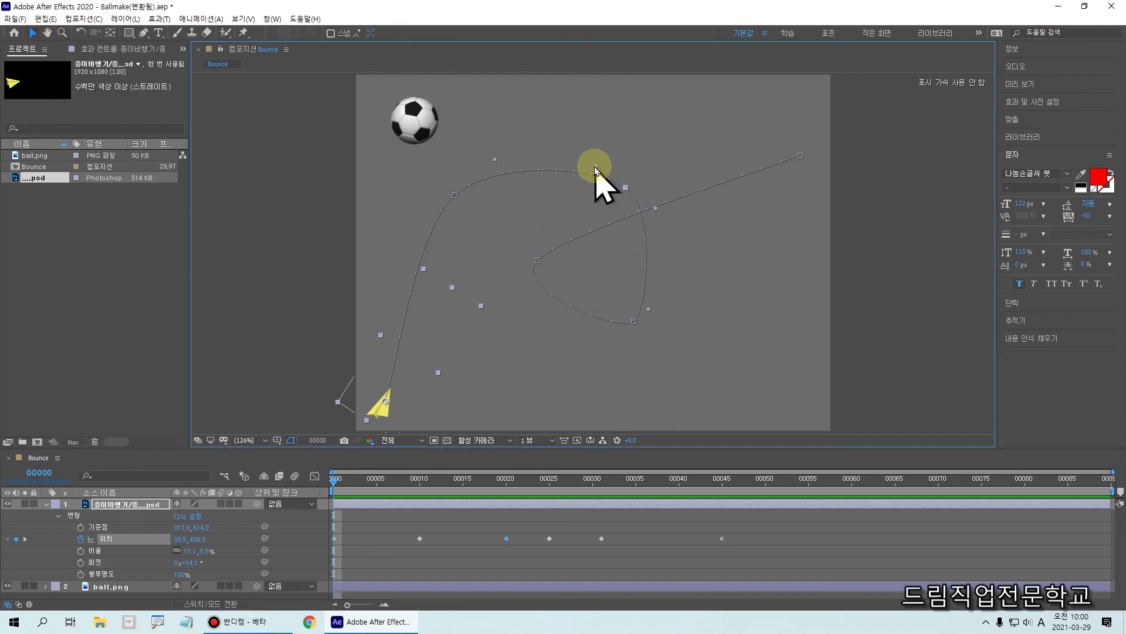
left_click_drag(590, 152, 589, 138)
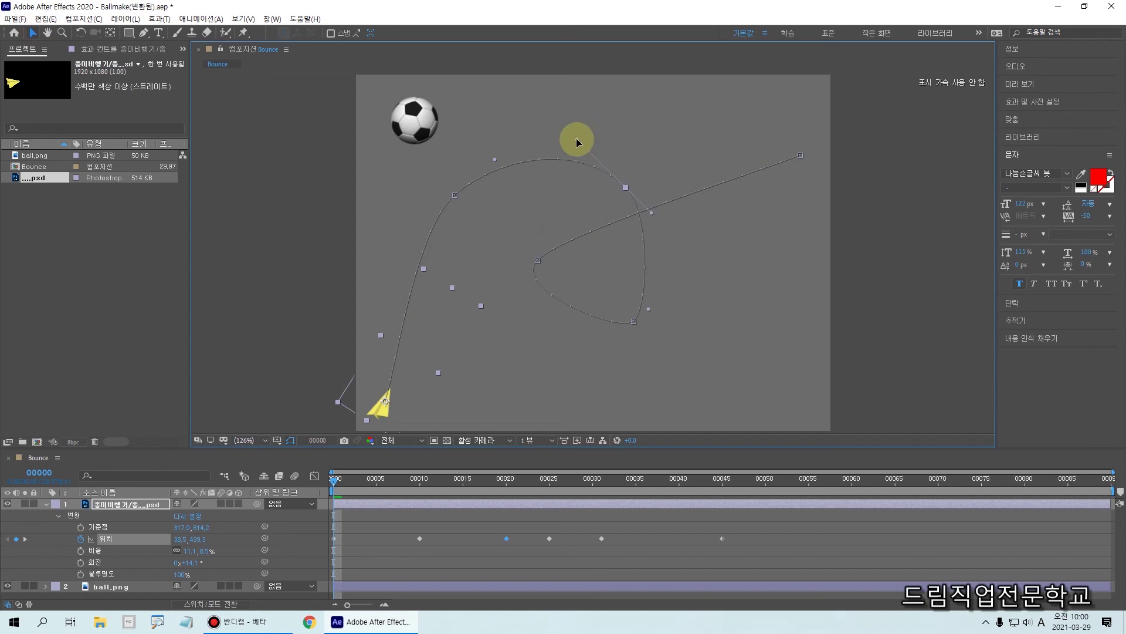
left_click(632, 322)
left_click_drag(632, 321, 546, 364)
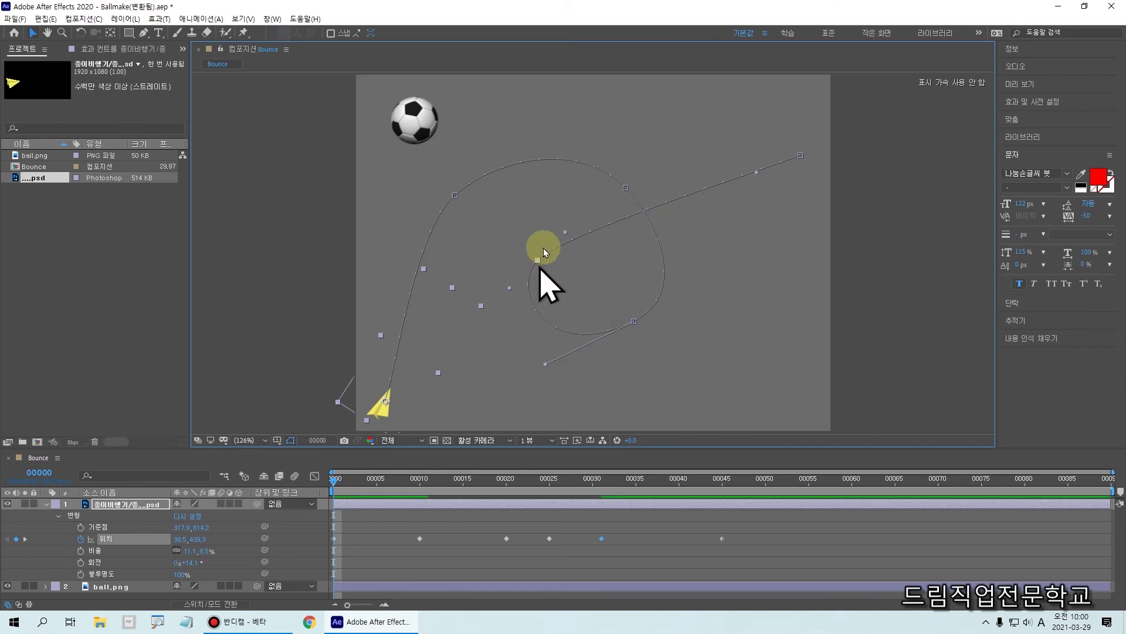
Smooth the path's exit by extending the frame 31 handle up and right and leveling the frame 45 handle
left_click_drag(567, 230, 579, 203)
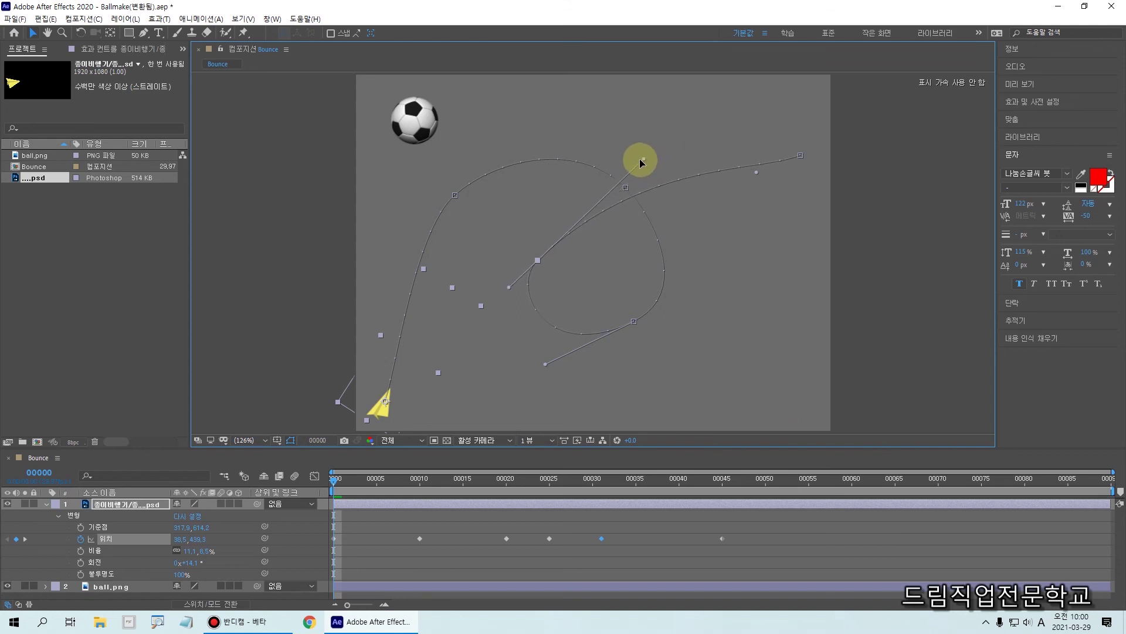
left_click(758, 174)
left_click_drag(753, 160, 732, 156)
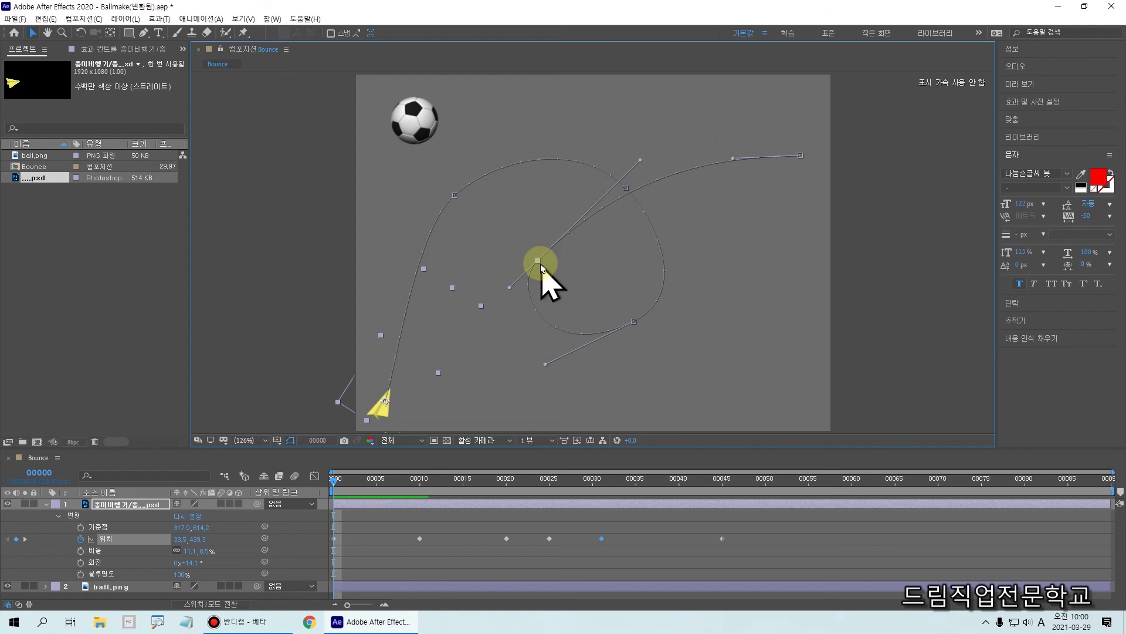
Set the frame 25 position keyframe's incoming velocity to 5000 pixels/second with 100% influence
left_click(549, 538)
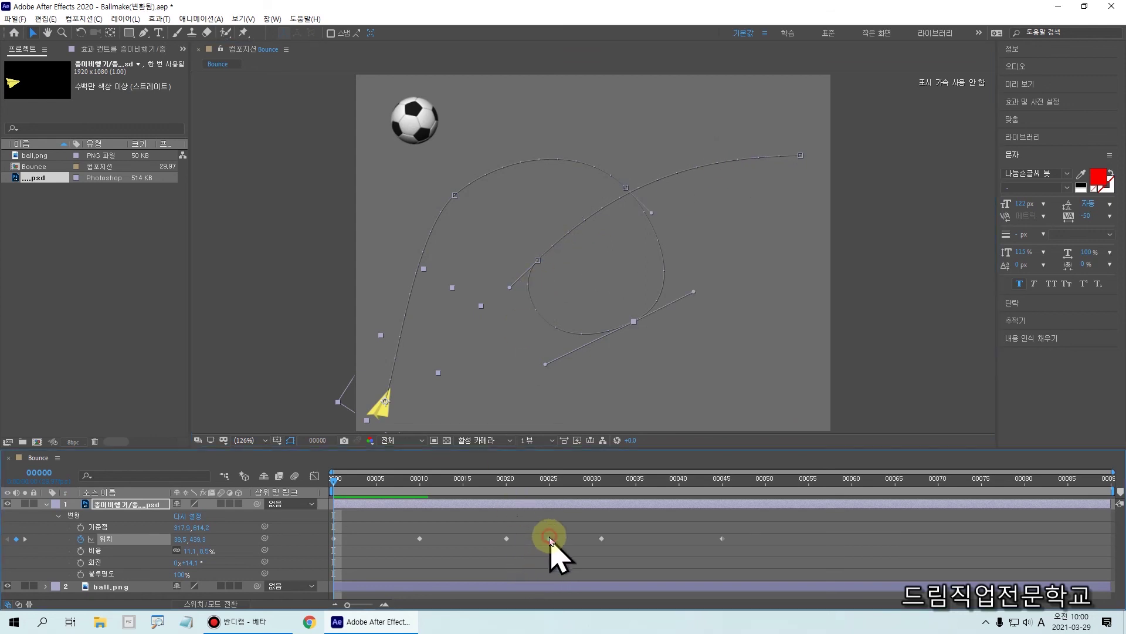
right_click(549, 539)
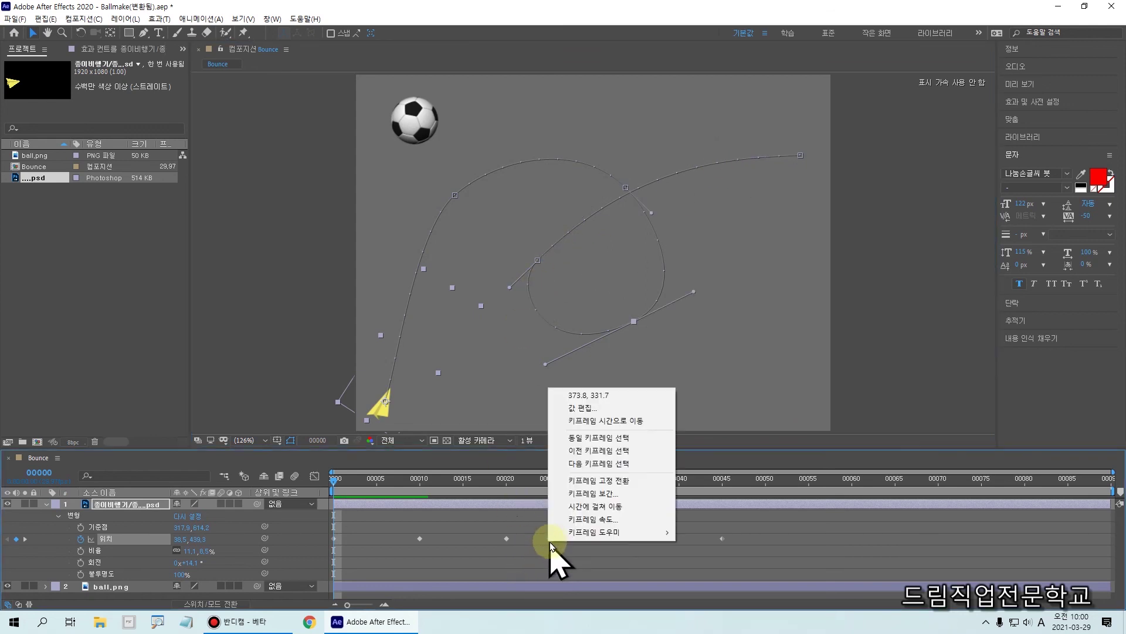
left_click(594, 519)
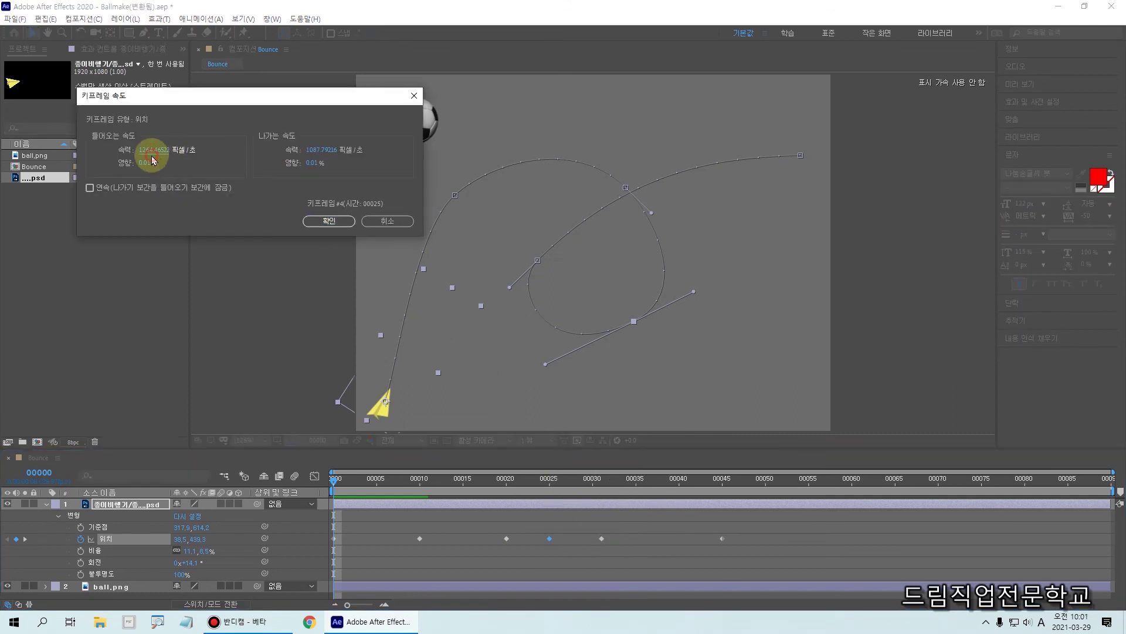
left_click(152, 152)
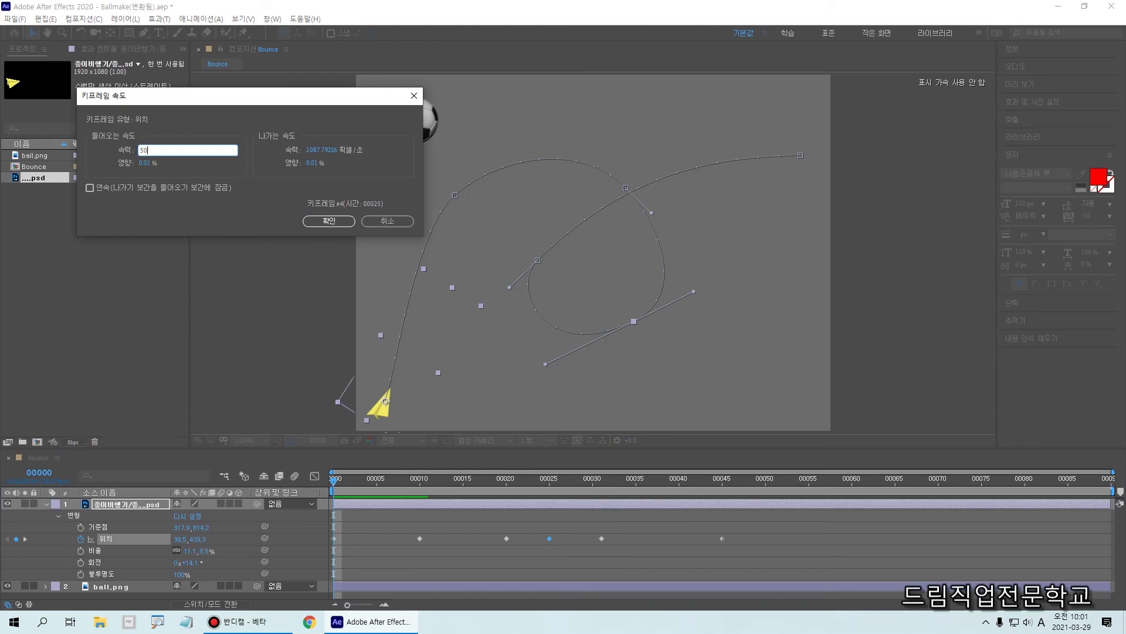
left_click(149, 164)
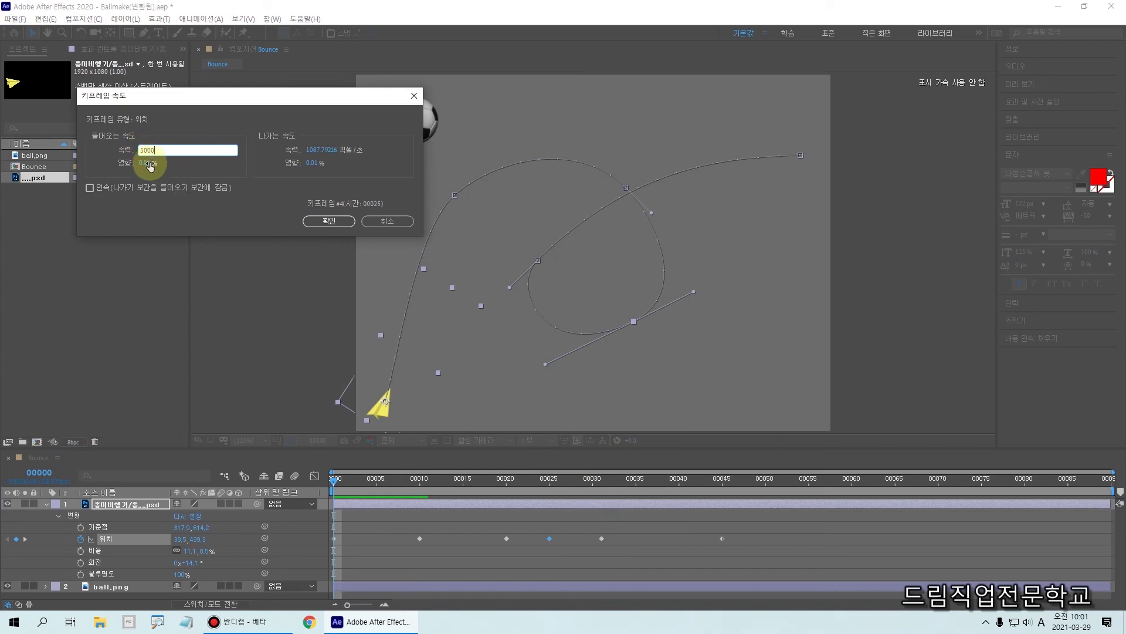
type("100")
left_click(241, 156)
left_click(315, 223)
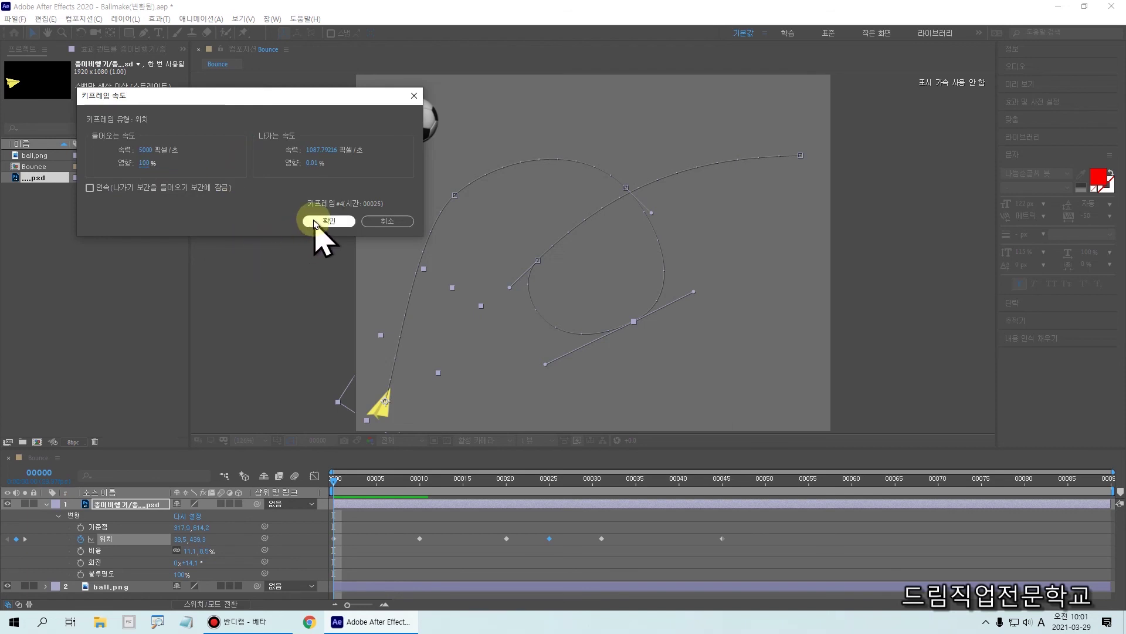